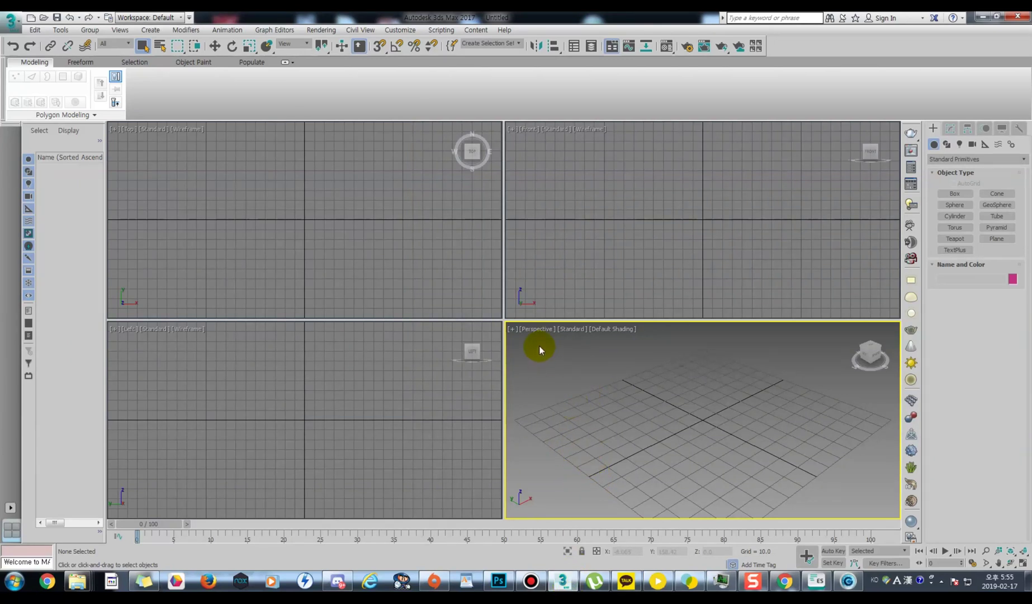
Enlarge the Perspective viewport by resizing the four-viewport layout
{"action": "left_click_drag", "start_coordinate": [504, 320], "coordinate": [388, 206]}
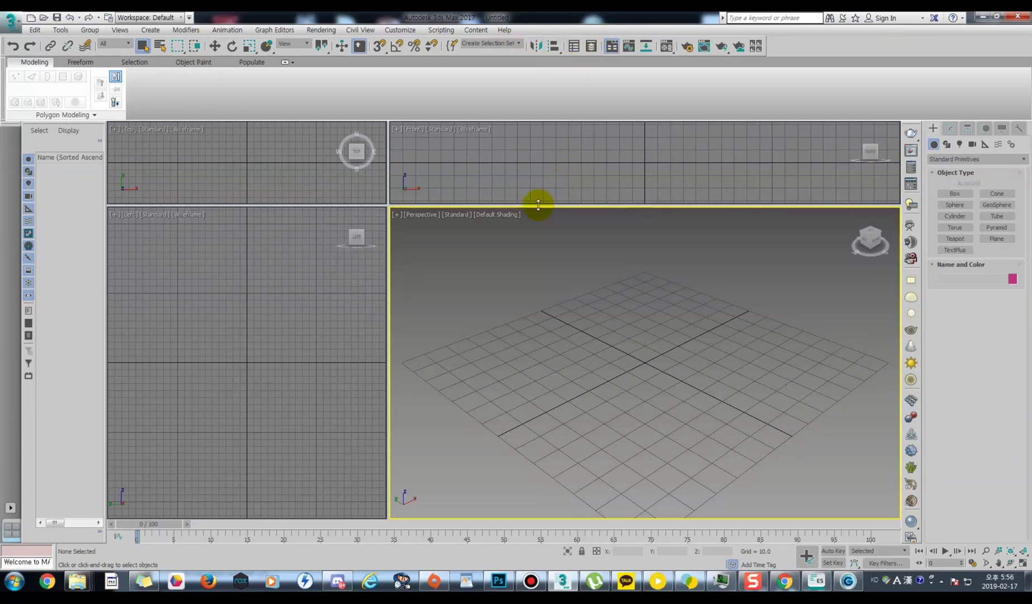
Examine the Perspective viewport's point-of-view, quality and shading options without changing them
{"action": "left_click", "coordinate": [508, 216]}
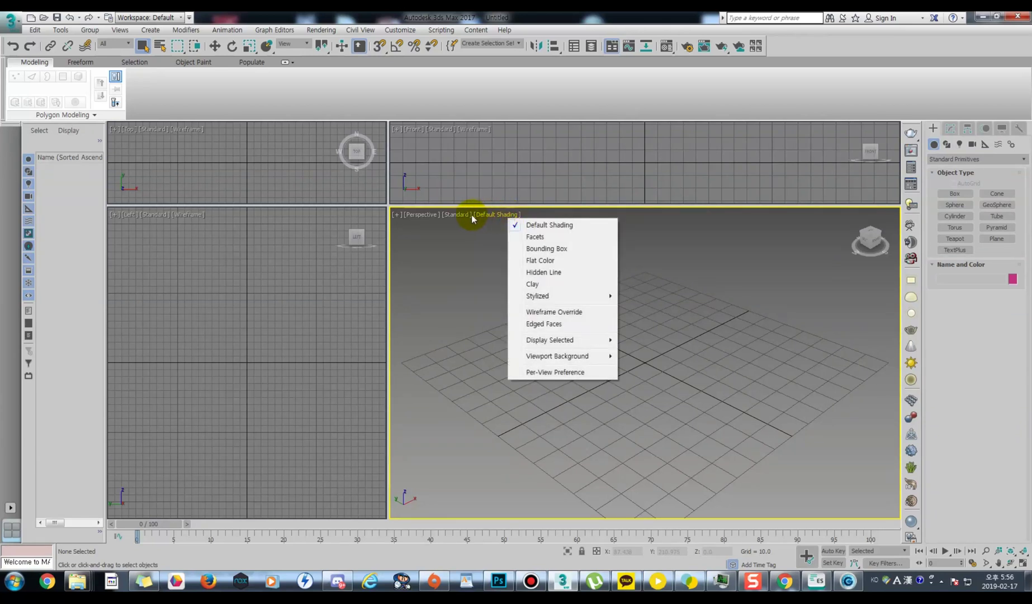
{"action": "left_click", "coordinate": [456, 216]}
{"action": "left_click", "coordinate": [489, 215]}
{"action": "left_click", "coordinate": [491, 215]}
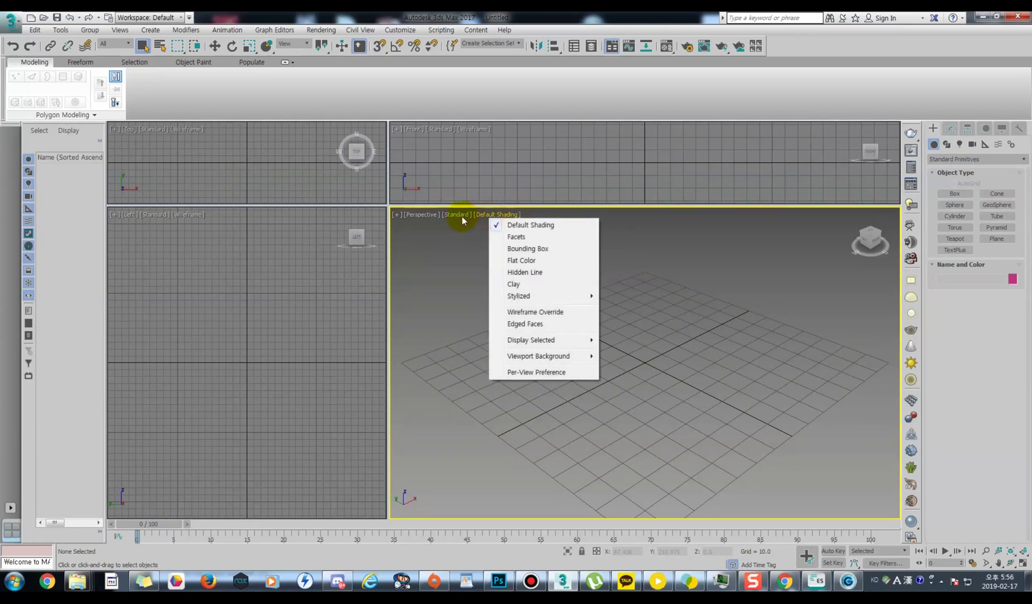
{"action": "left_click", "coordinate": [462, 217]}
{"action": "left_click", "coordinate": [423, 215]}
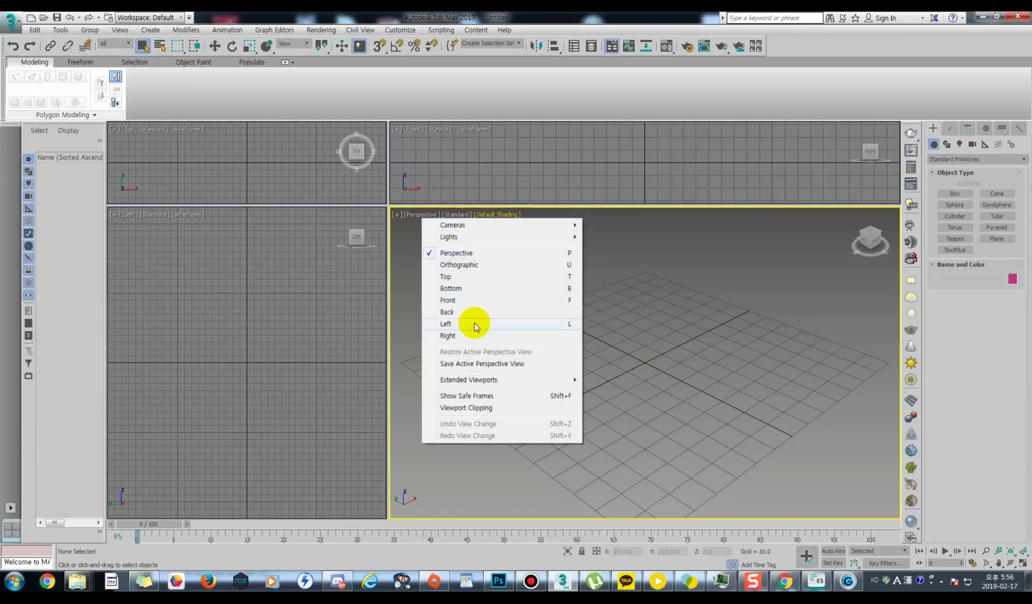
{"action": "left_click", "coordinate": [391, 295]}
{"action": "left_click", "coordinate": [415, 217]}
{"action": "left_click", "coordinate": [455, 215]}
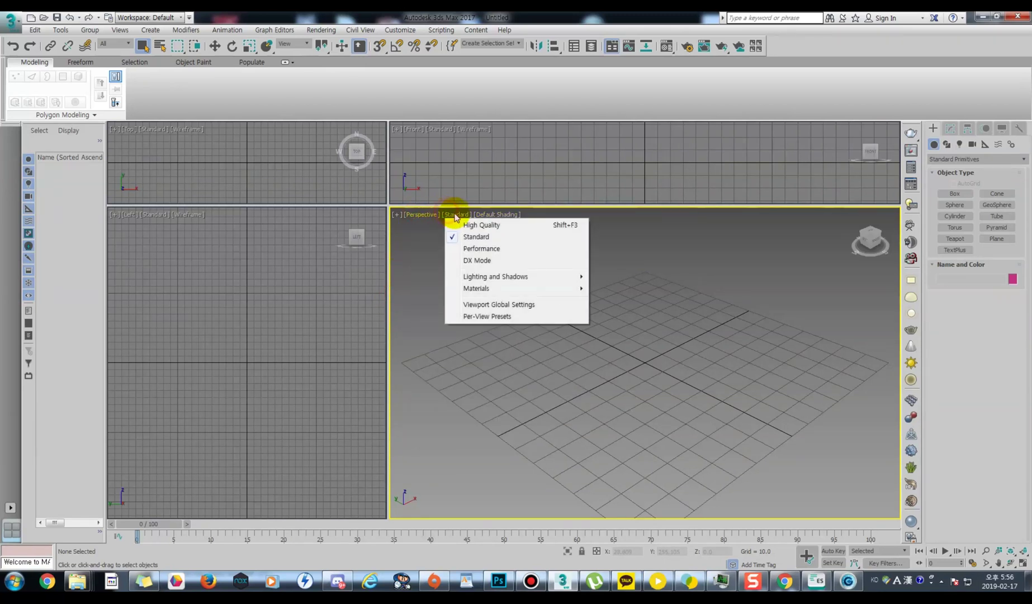
{"action": "left_click", "coordinate": [494, 214]}
{"action": "left_click", "coordinate": [496, 216]}
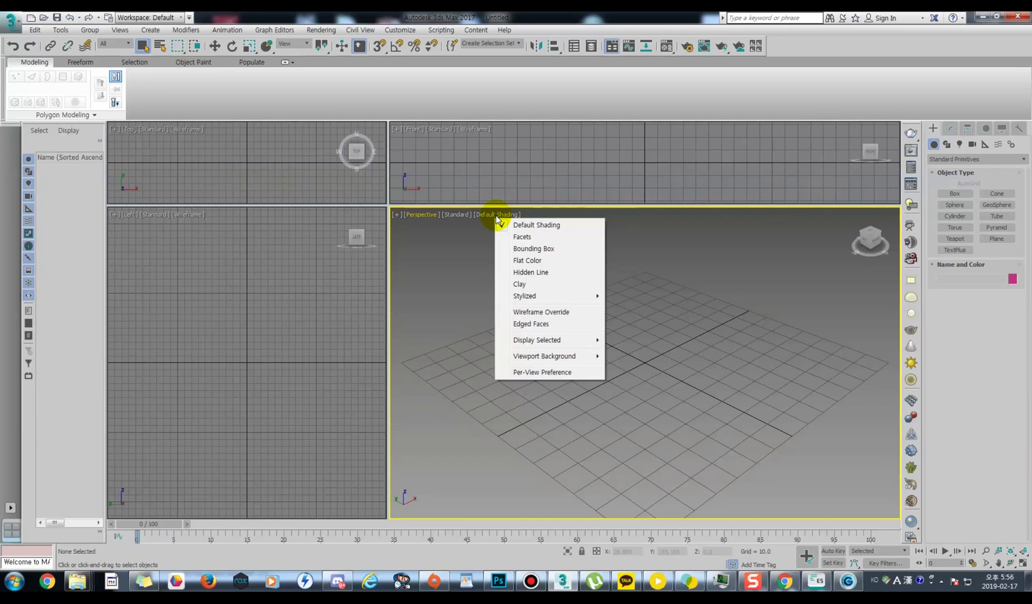
{"action": "left_click", "coordinate": [640, 329]}
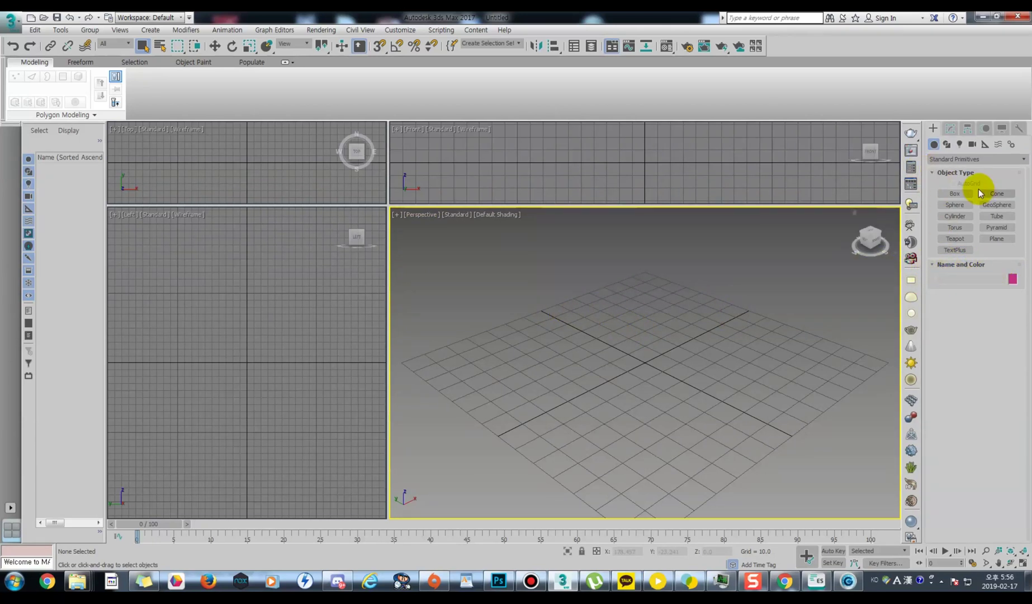
Create a cylinder with a radius of about 23.7 and a height of about 27.9 behind the grid centre, and show its modifier parameters
{"action": "left_click", "coordinate": [957, 217]}
{"action": "left_click_drag", "start_coordinate": [693, 358], "coordinate": [749, 352]}
{"action": "left_click", "coordinate": [708, 300]}
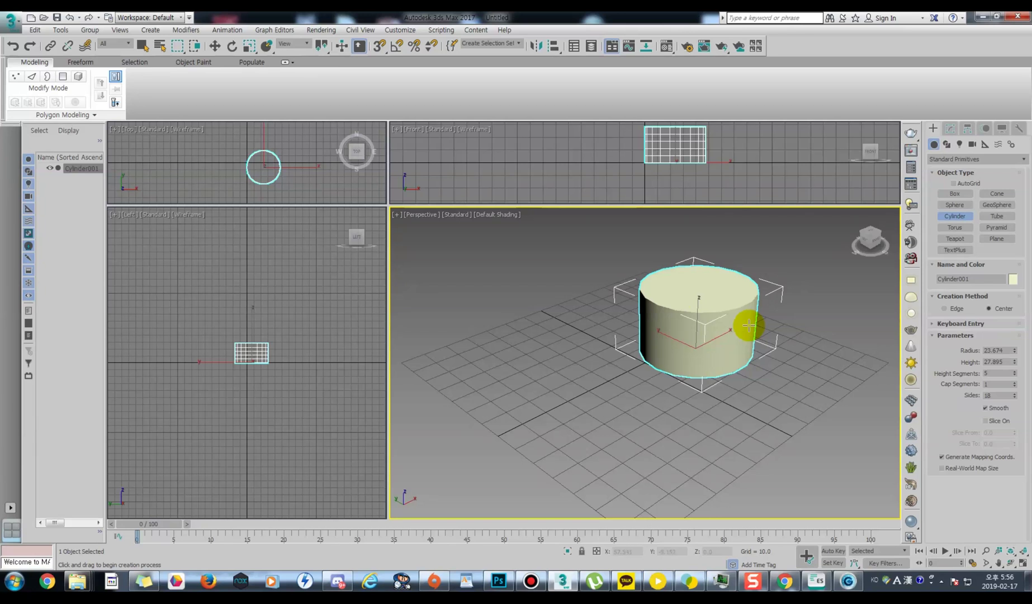
{"action": "left_click", "coordinate": [949, 129]}
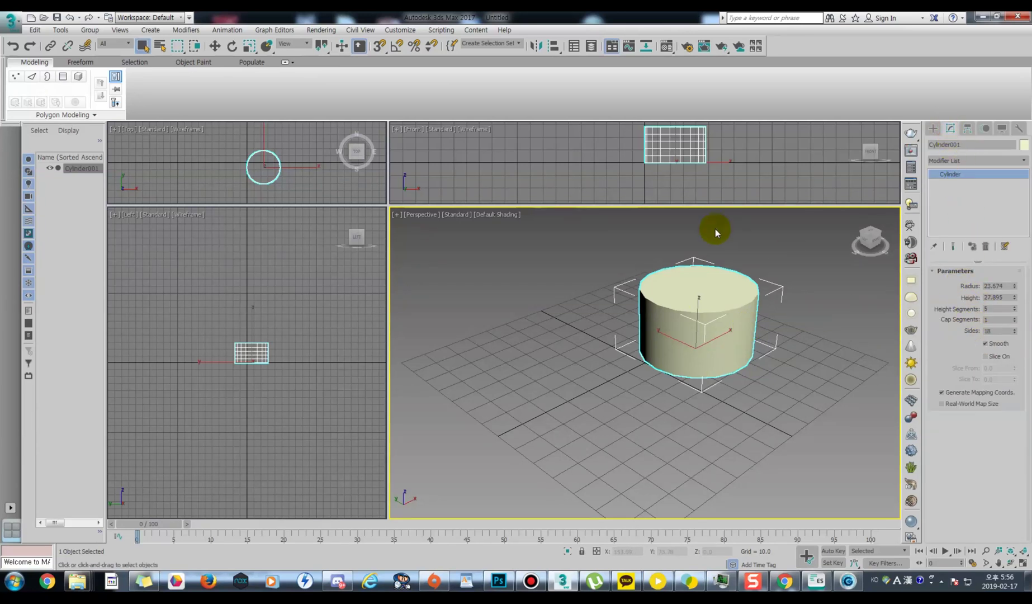
Open Render Setup, expand all the V-Ray settings sections and look through them, including Global switches, Image sampler and Image filter
{"action": "left_click", "coordinate": [320, 30]}
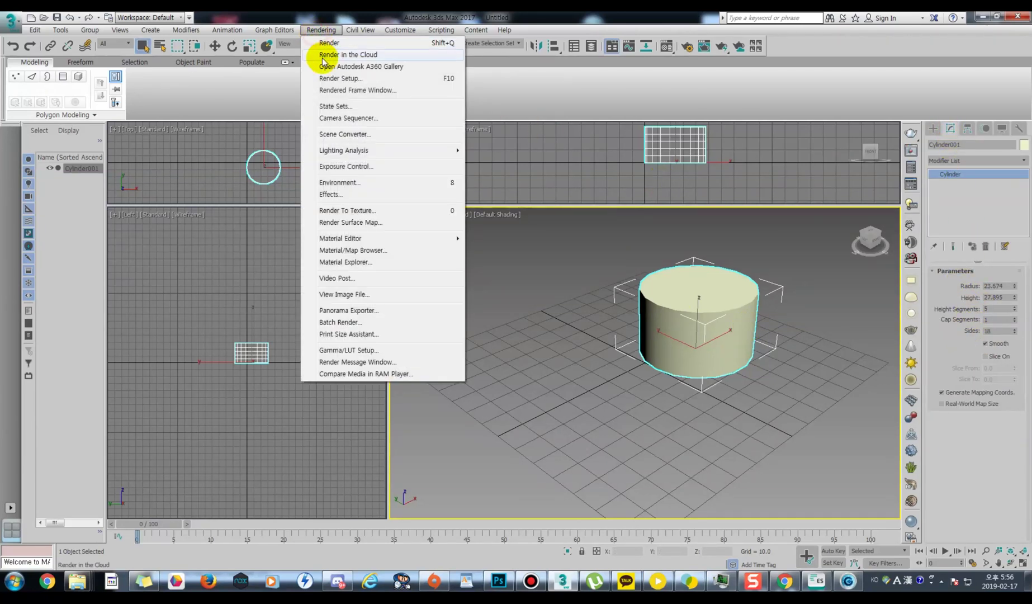
{"action": "left_click", "coordinate": [328, 73]}
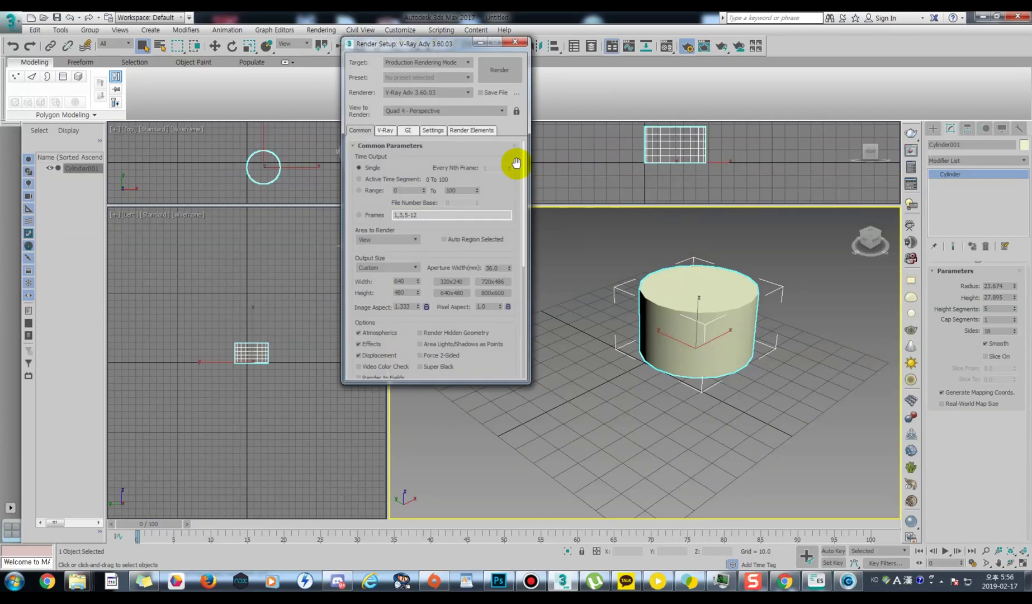
{"action": "left_click_drag", "start_coordinate": [438, 37], "coordinate": [555, 106]}
{"action": "left_click", "coordinate": [512, 193]}
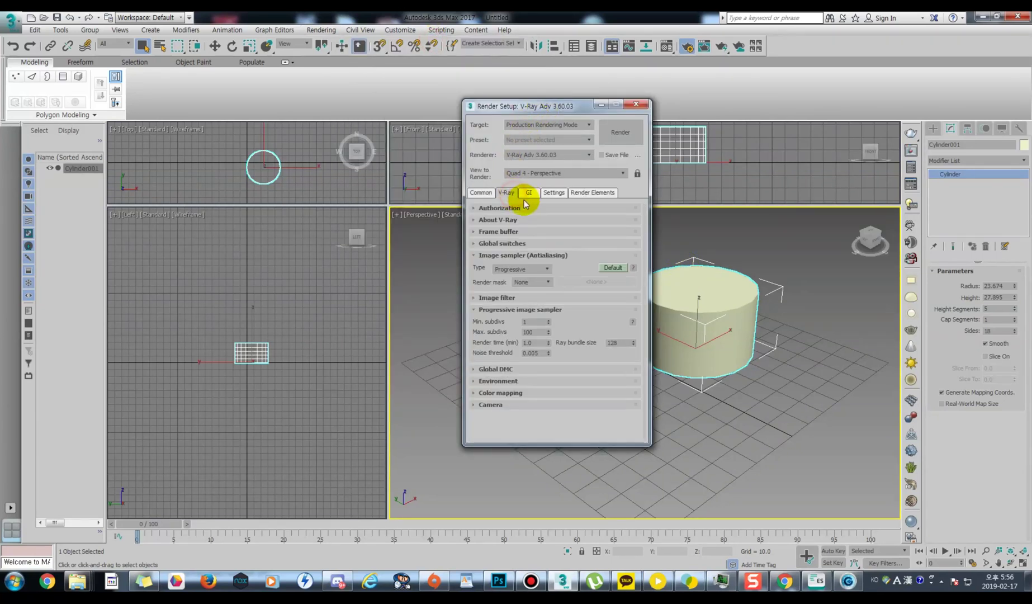
{"action": "right_click", "coordinate": [515, 209]}
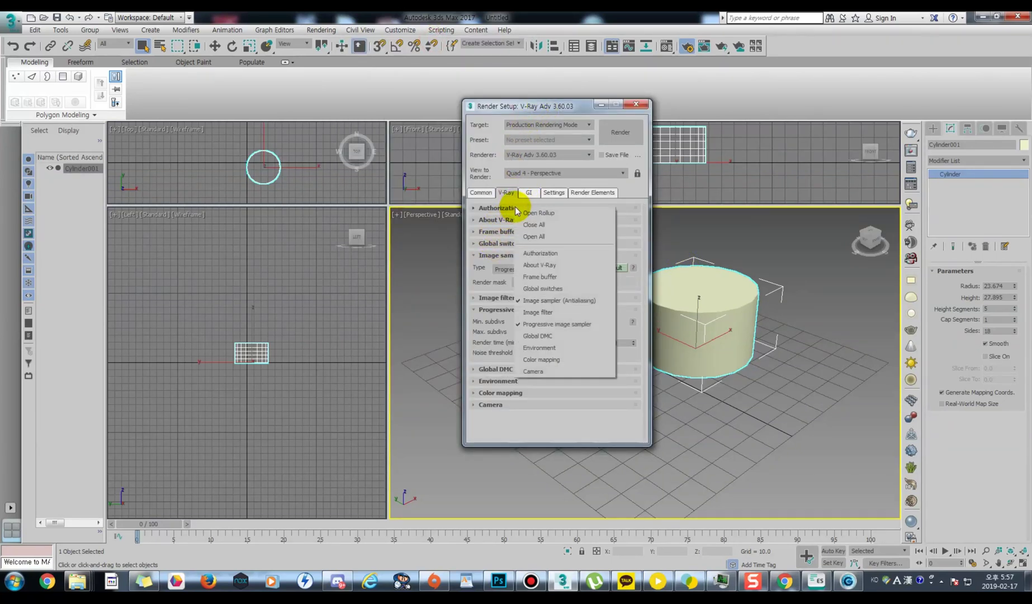
{"action": "left_click", "coordinate": [528, 223]}
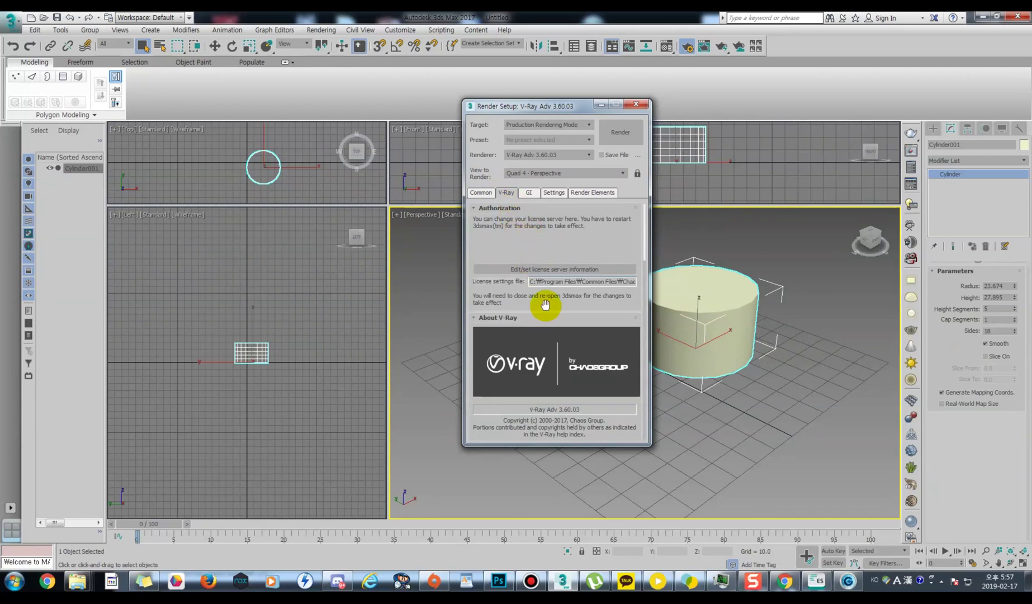
{"action": "left_click_drag", "start_coordinate": [549, 295], "coordinate": [581, 142]}
{"action": "left_click_drag", "start_coordinate": [558, 305], "coordinate": [584, 167]}
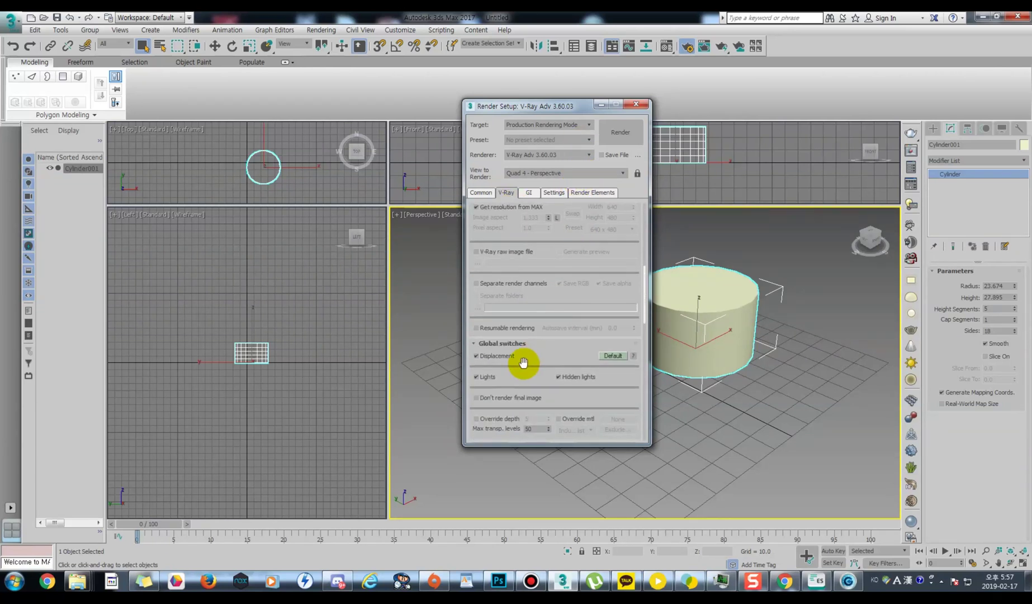
{"action": "left_click_drag", "start_coordinate": [545, 351], "coordinate": [569, 222]}
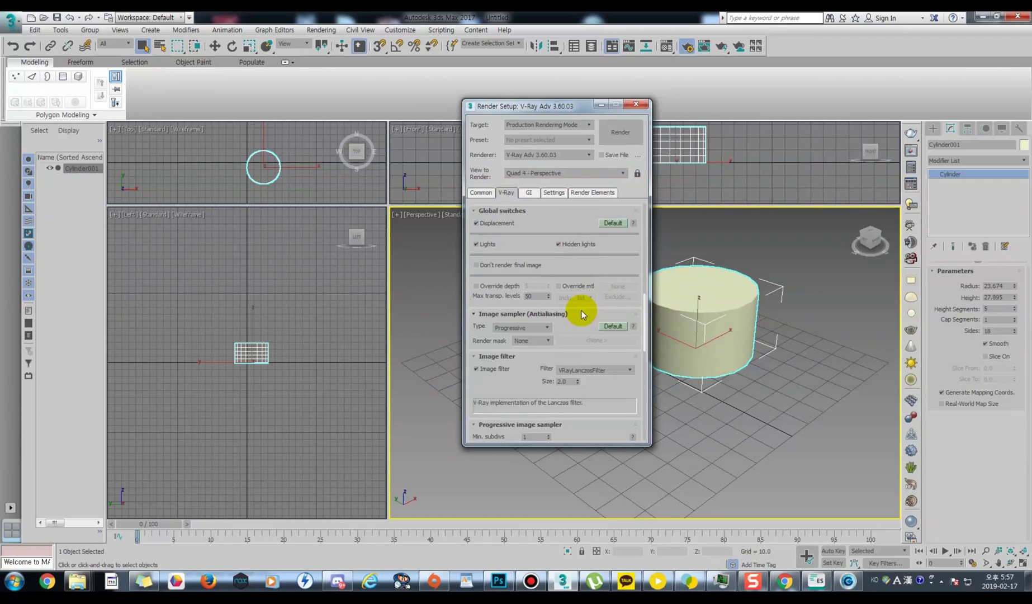
{"action": "left_click_drag", "start_coordinate": [546, 107], "coordinate": [401, 130]}
{"action": "left_click", "coordinate": [515, 127]}
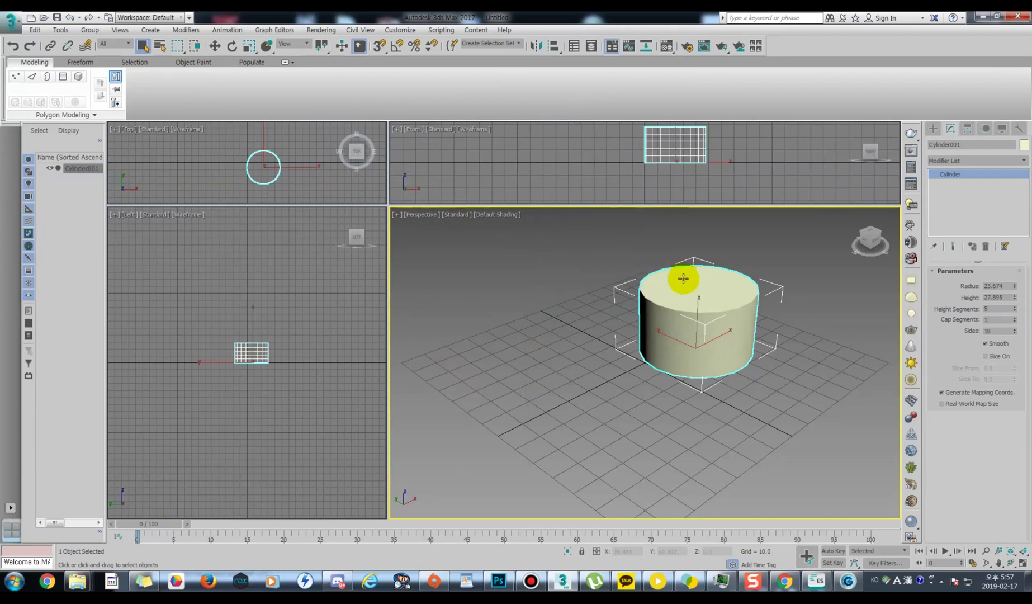
Move the cylinder with the Move tool to about X 3.7, Y 1.9
{"action": "right_click", "coordinate": [692, 282]}
{"action": "left_click", "coordinate": [718, 292]}
{"action": "middle_click_drag", "start_coordinate": [718, 292], "coordinate": [691, 302]}
{"action": "left_click_drag", "start_coordinate": [680, 349], "coordinate": [628, 359]}
{"action": "middle_click_drag", "start_coordinate": [677, 357], "coordinate": [720, 332]}
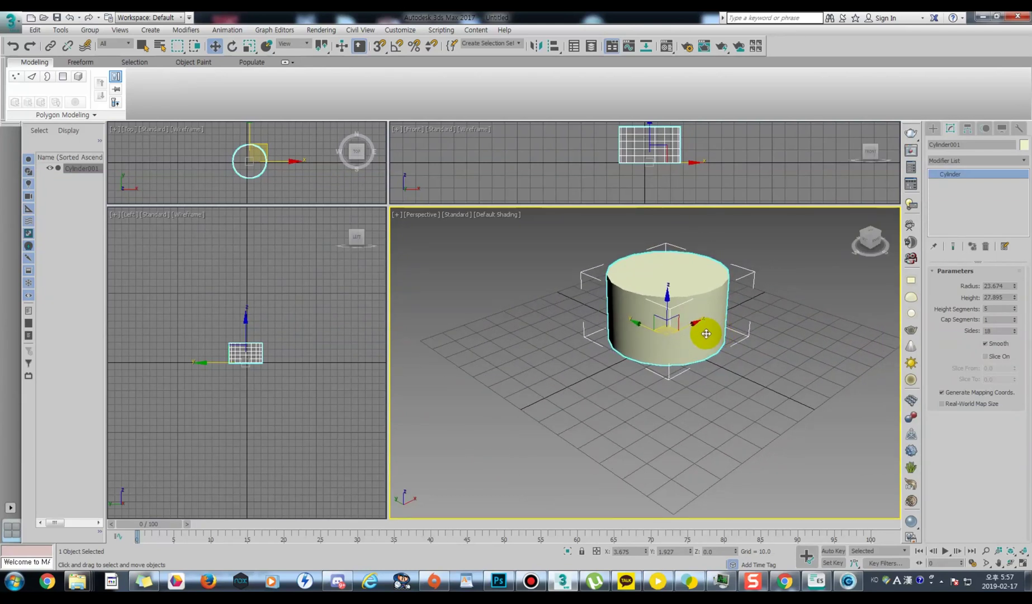
{"action": "middle_click_drag", "start_coordinate": [706, 333], "coordinate": [671, 357]}
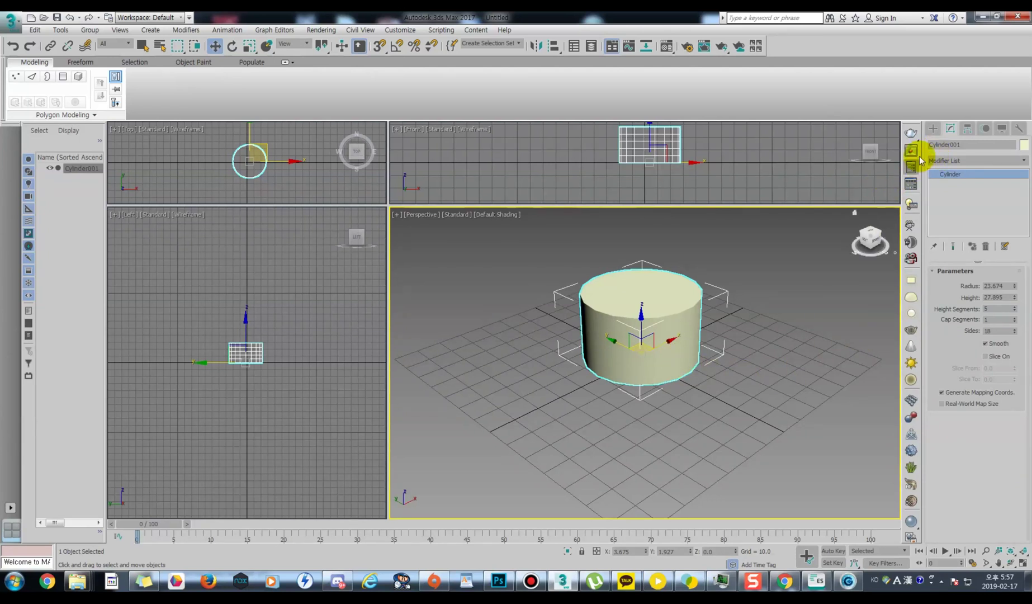
Create a sphere beside the cylinder at about X 22.5, Y -47.2 and raise it to about Z 23
{"action": "left_click", "coordinate": [933, 128]}
{"action": "left_click", "coordinate": [955, 204]}
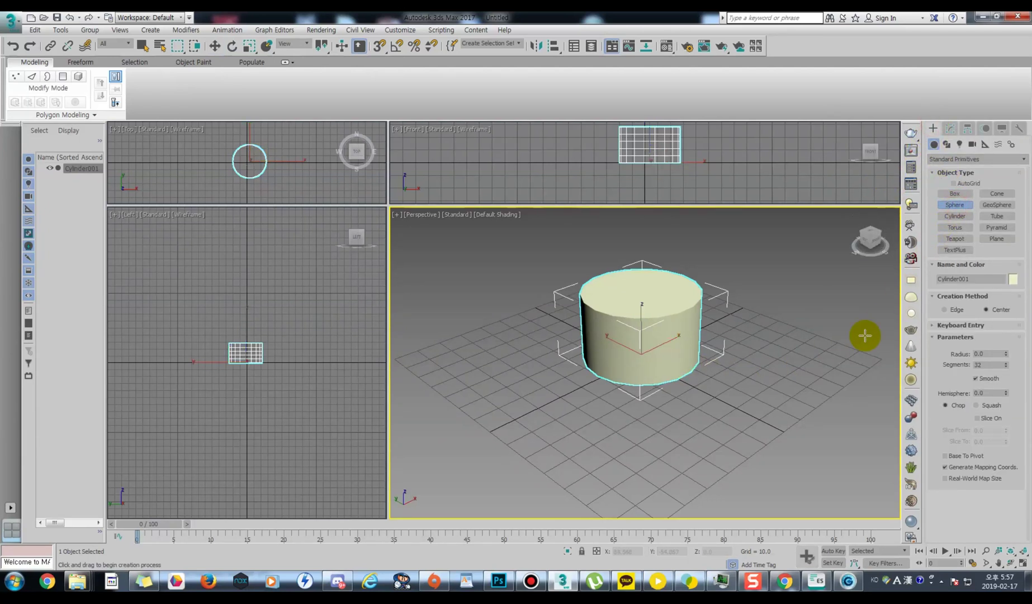
{"action": "left_click_drag", "start_coordinate": [765, 379], "coordinate": [794, 413]}
{"action": "key", "text": "w"}
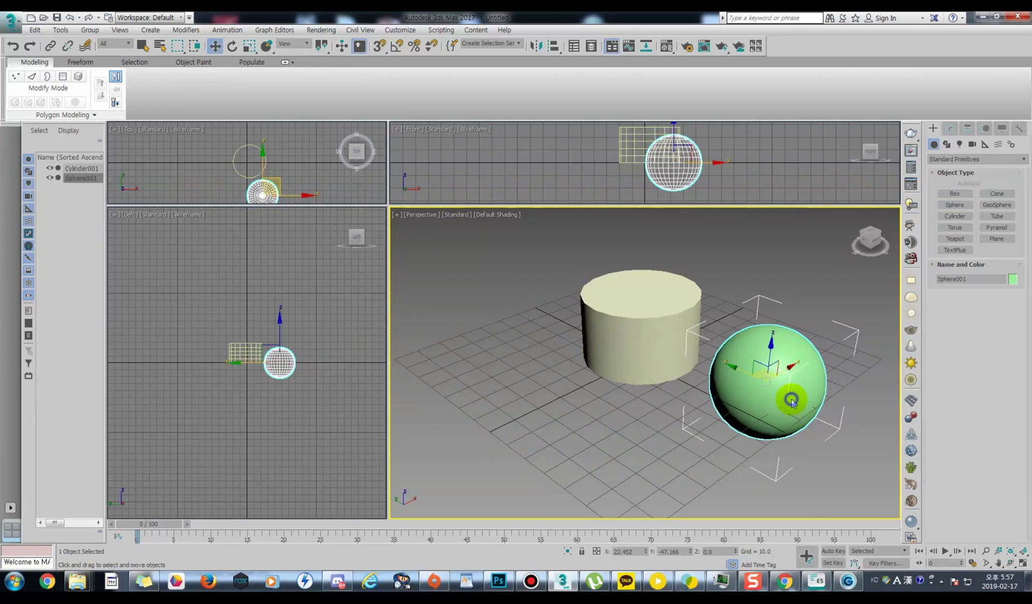
{"action": "left_click_drag", "start_coordinate": [770, 367], "coordinate": [774, 301]}
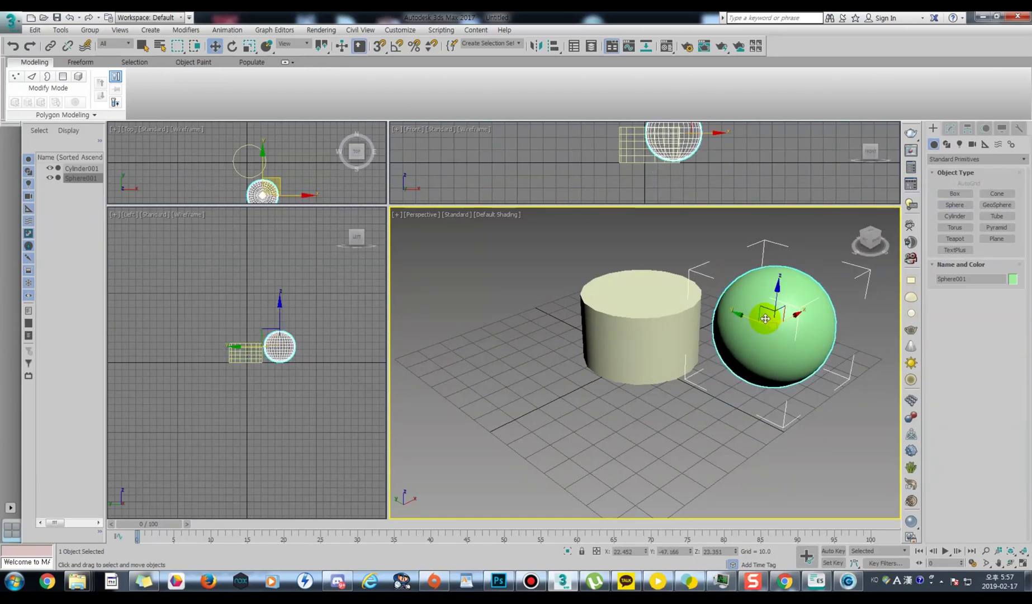
{"action": "middle_click_drag", "start_coordinate": [756, 314], "coordinate": [703, 332]}
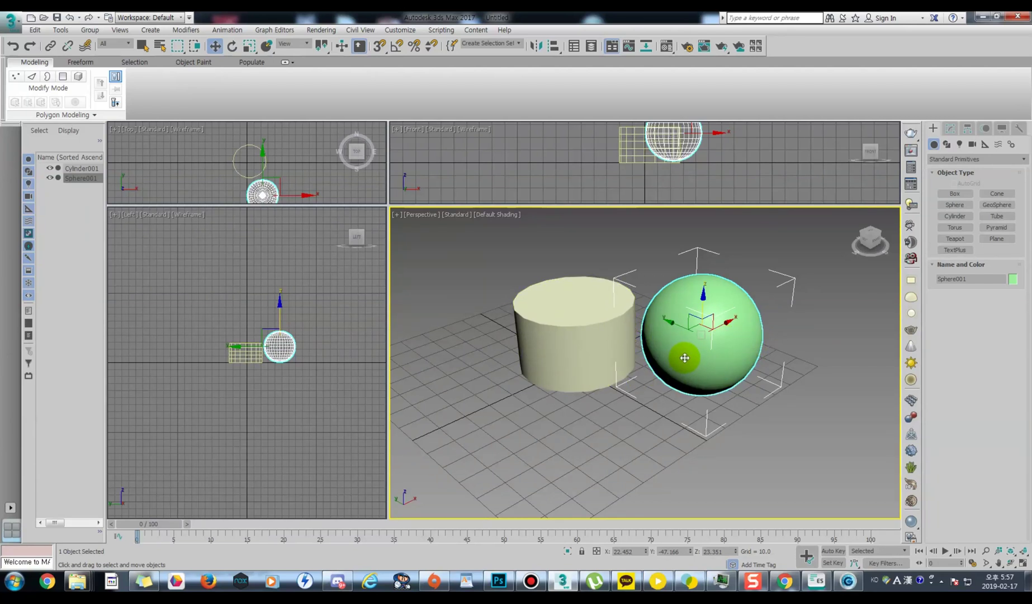
Isolate the sphere and exit isolation, doing so twice
{"action": "left_click", "coordinate": [825, 364]}
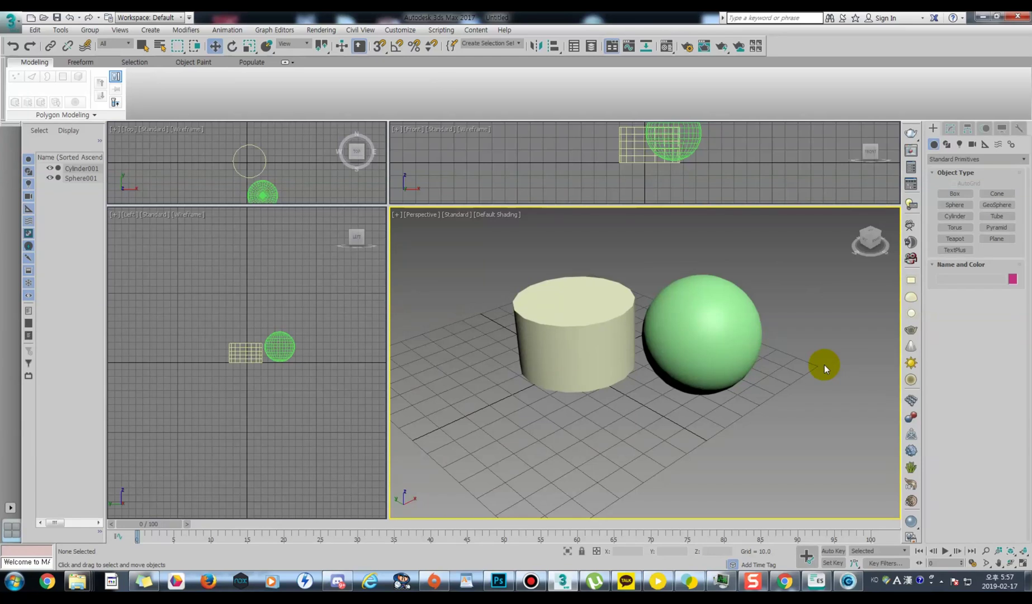
{"action": "left_click", "coordinate": [738, 344]}
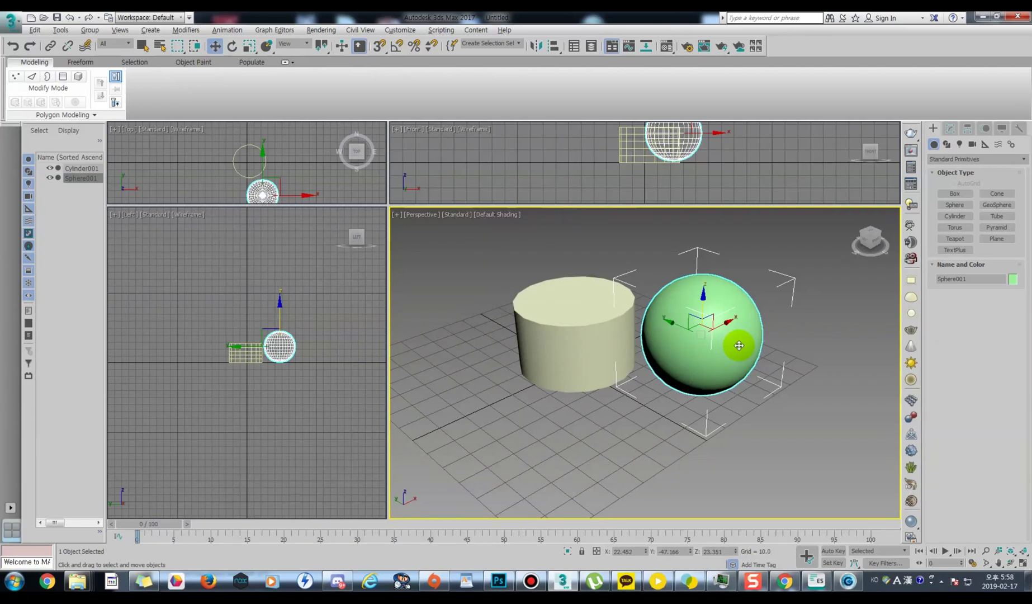
{"action": "key", "text": "alt+q"}
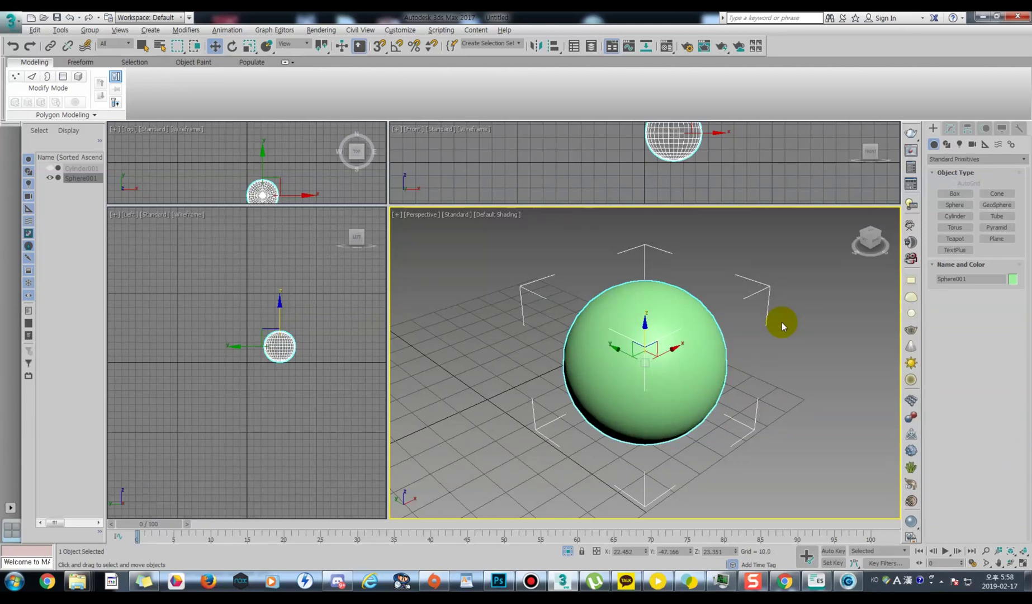
{"action": "left_click", "coordinate": [568, 552]}
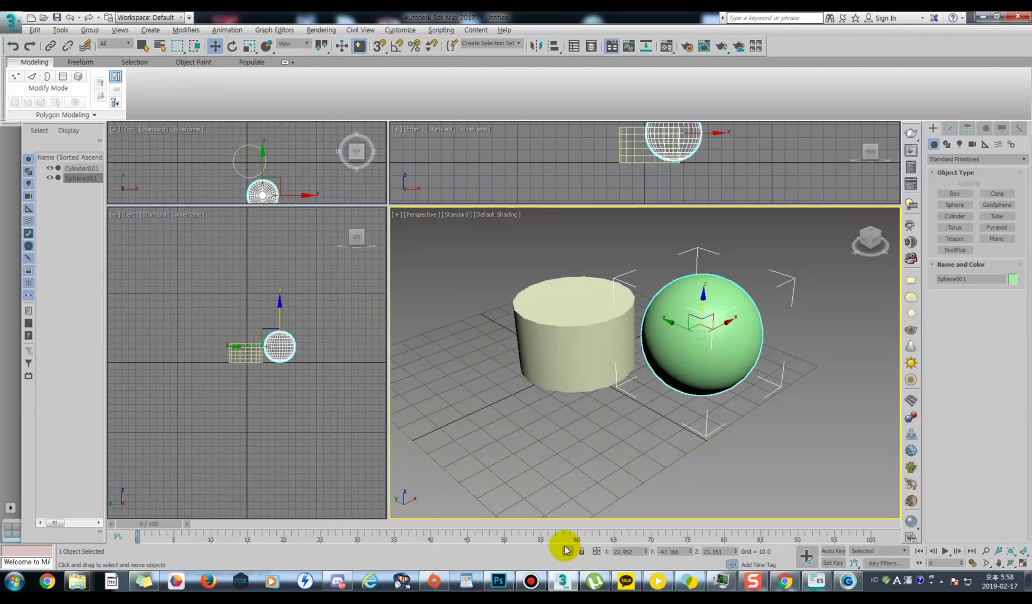
{"action": "left_click", "coordinate": [566, 550]}
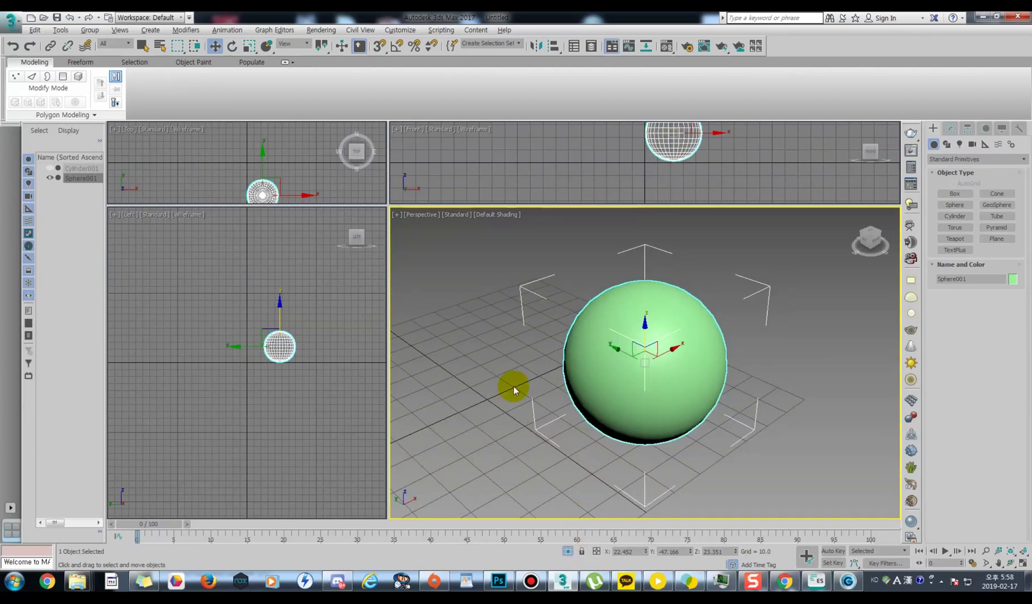
{"action": "left_click", "coordinate": [568, 551]}
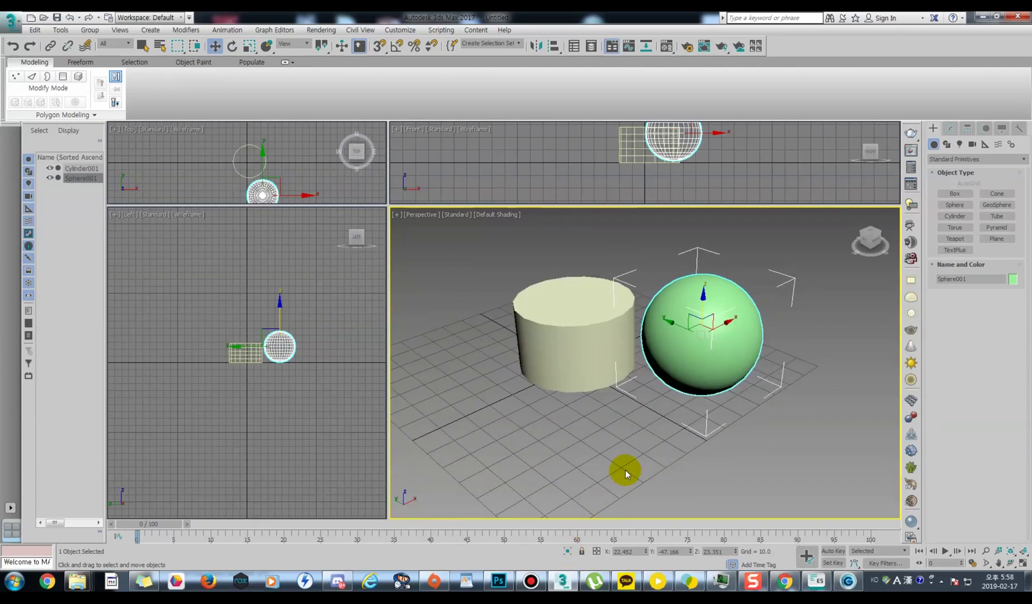
Switch the selection back and forth between the cylinder and the sphere
{"action": "left_click", "coordinate": [608, 366]}
{"action": "left_click", "coordinate": [696, 365]}
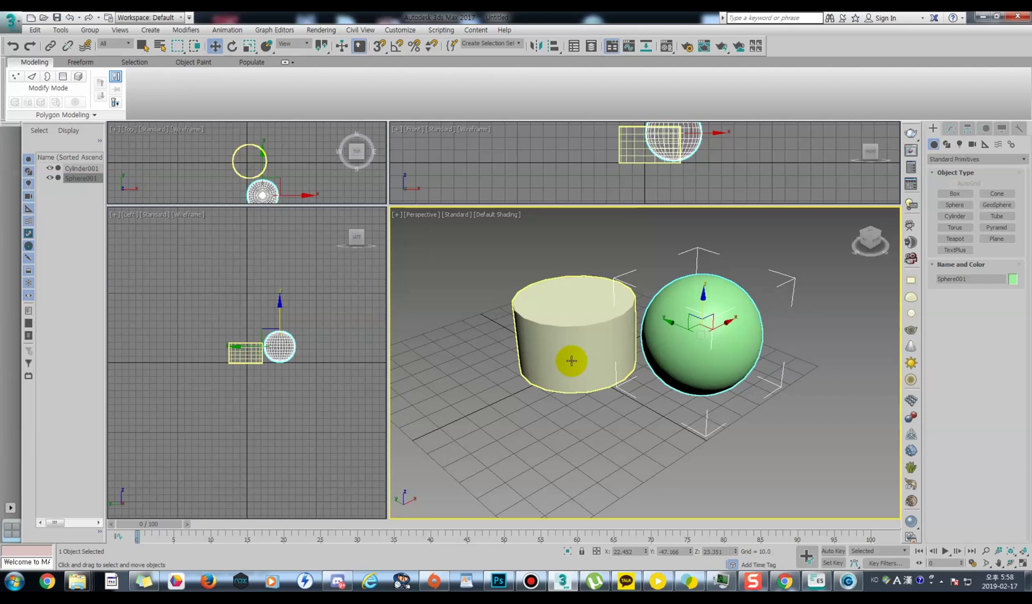
{"action": "left_click", "coordinate": [592, 294]}
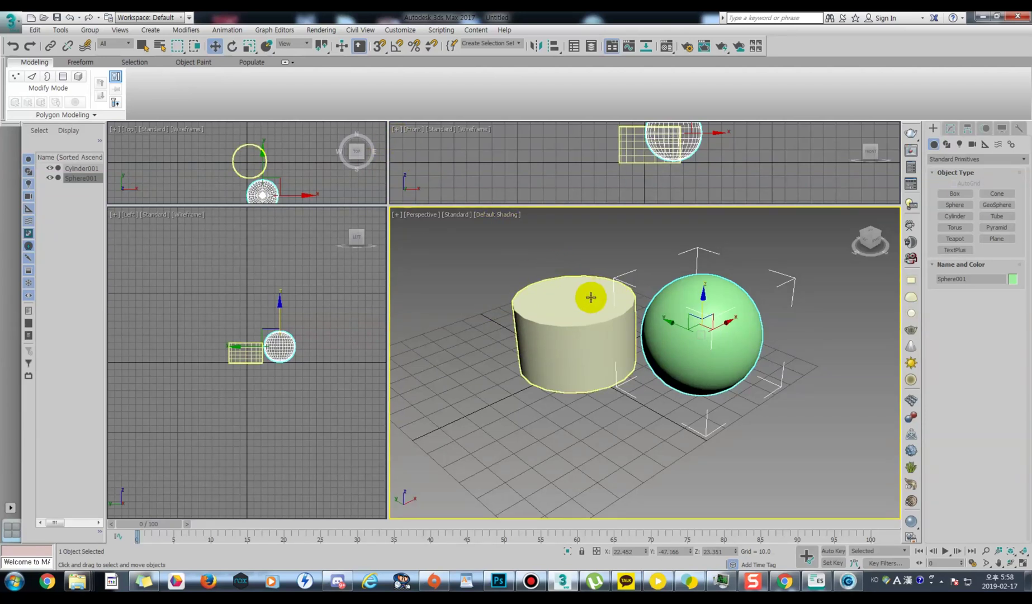
{"action": "left_click", "coordinate": [684, 324]}
{"action": "left_click", "coordinate": [603, 320]}
{"action": "left_click", "coordinate": [680, 324]}
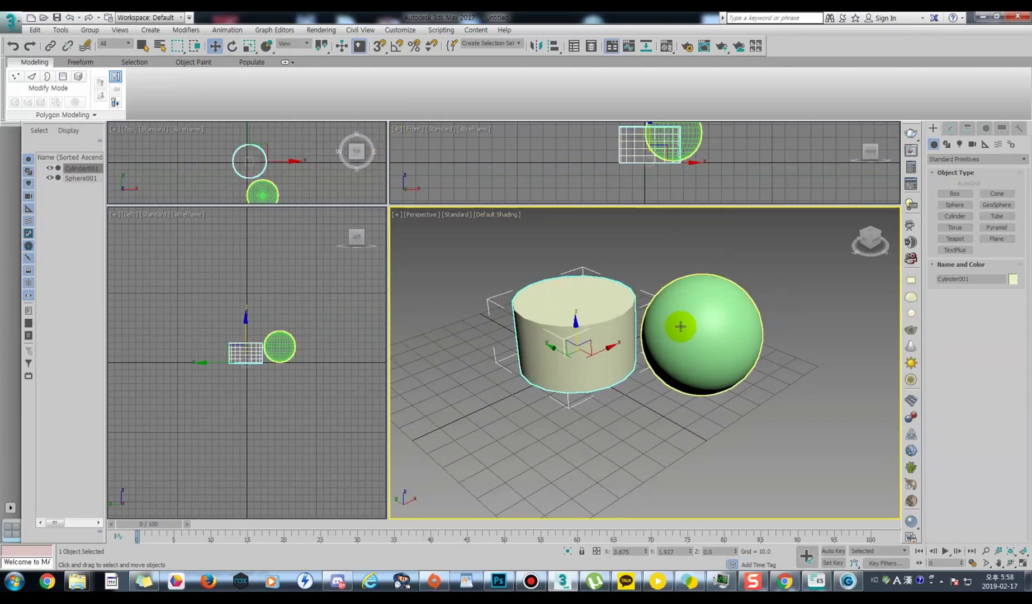
{"action": "left_click", "coordinate": [622, 319]}
{"action": "left_click", "coordinate": [678, 327]}
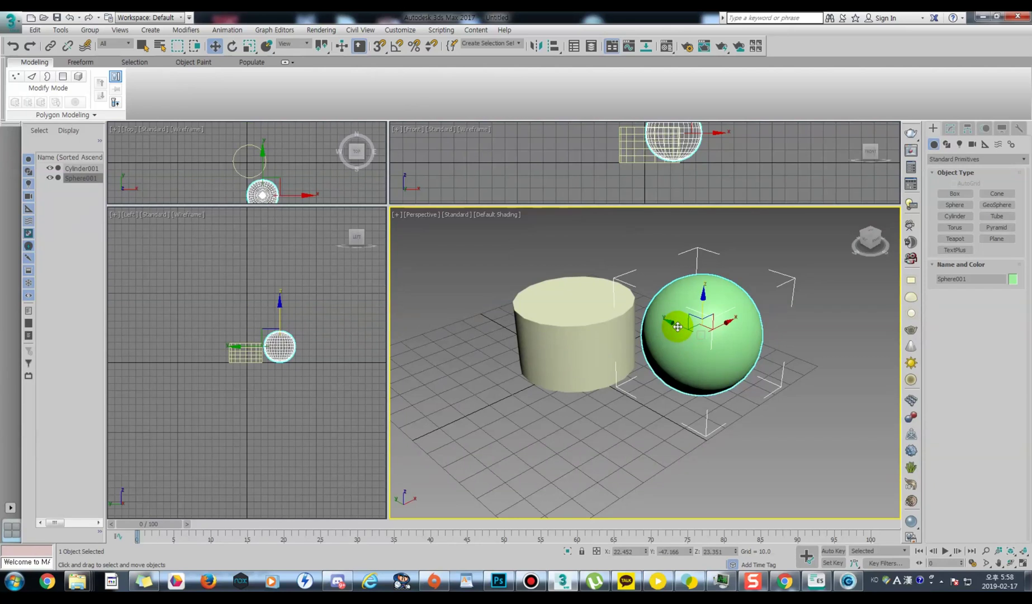
Select the sphere and raise it along the Z axis to about 30.6
{"action": "left_click", "coordinate": [611, 322]}
{"action": "left_click", "coordinate": [681, 329]}
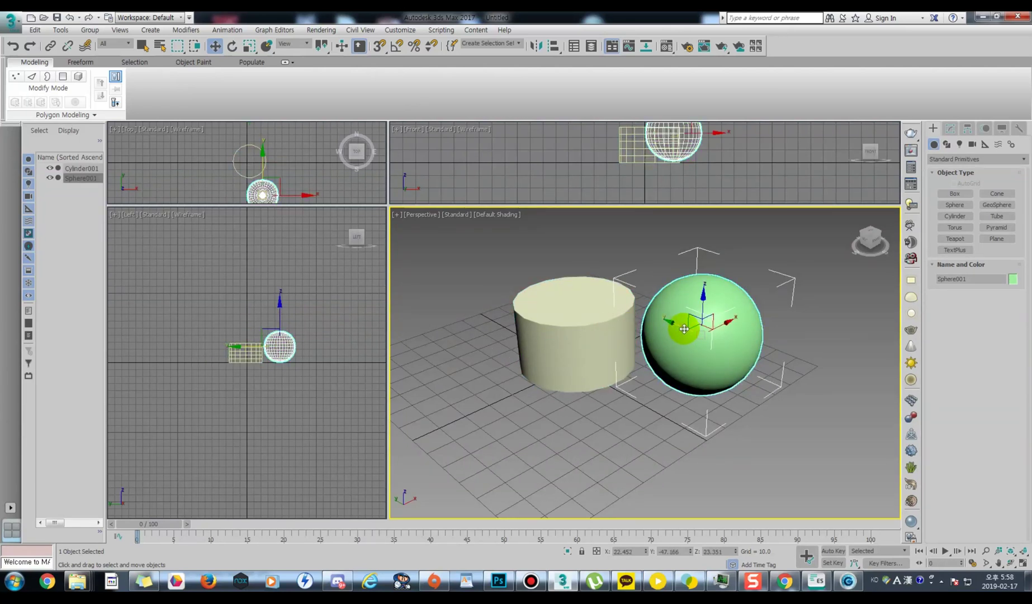
{"action": "left_click_drag", "start_coordinate": [704, 329], "coordinate": [703, 293]}
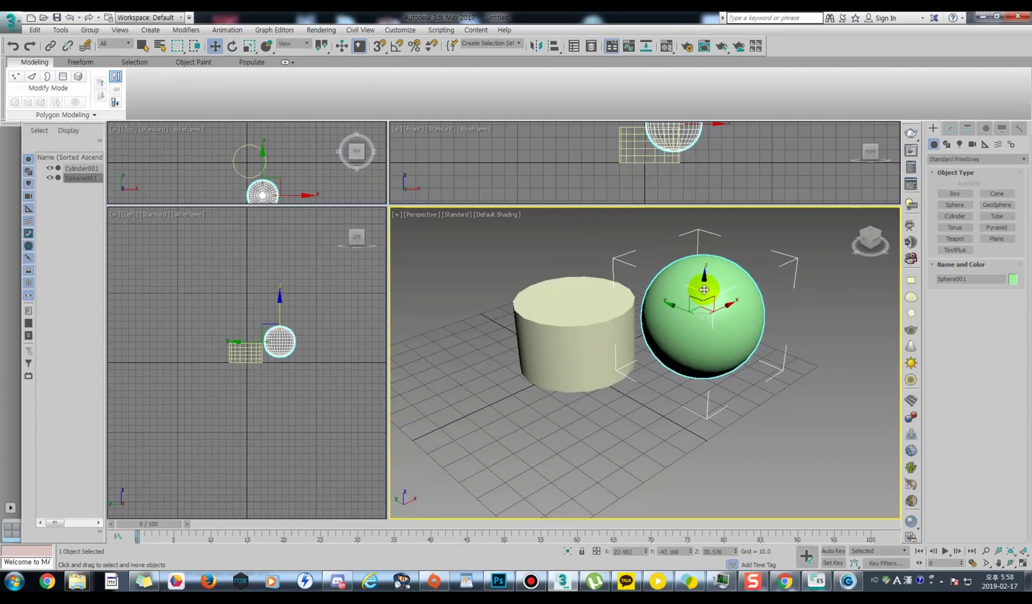
Switch the selection back and forth between the cylinder and the sphere in the perspective view, ending on the sphere
{"action": "left_click", "coordinate": [598, 322]}
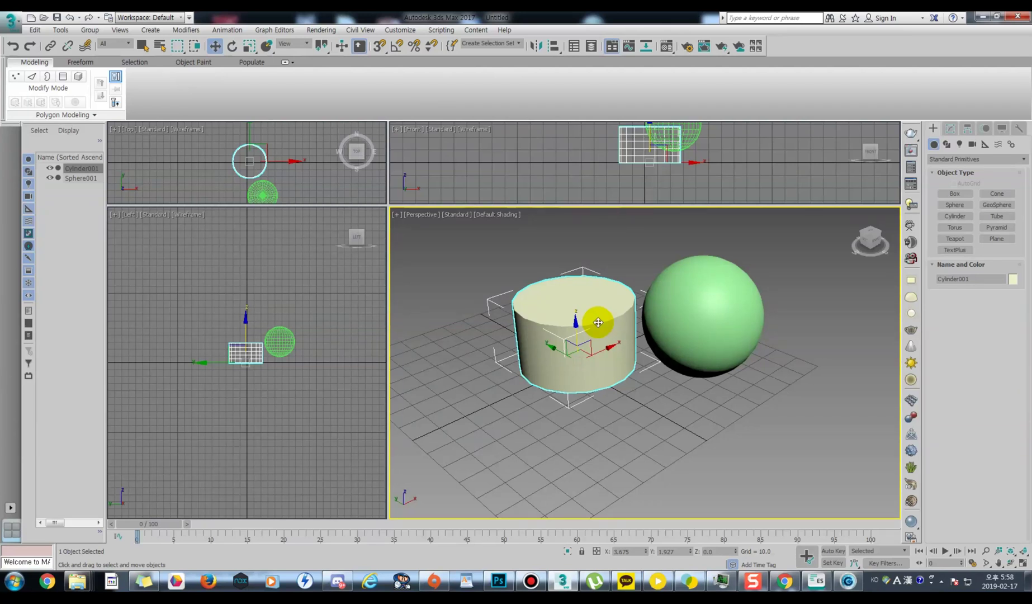
{"action": "middle_click_drag", "start_coordinate": [692, 321], "coordinate": [681, 340]}
{"action": "left_click", "coordinate": [685, 339]}
{"action": "scroll", "coordinate": [686, 337], "scroll_direction": "up", "scroll_amount": 3}
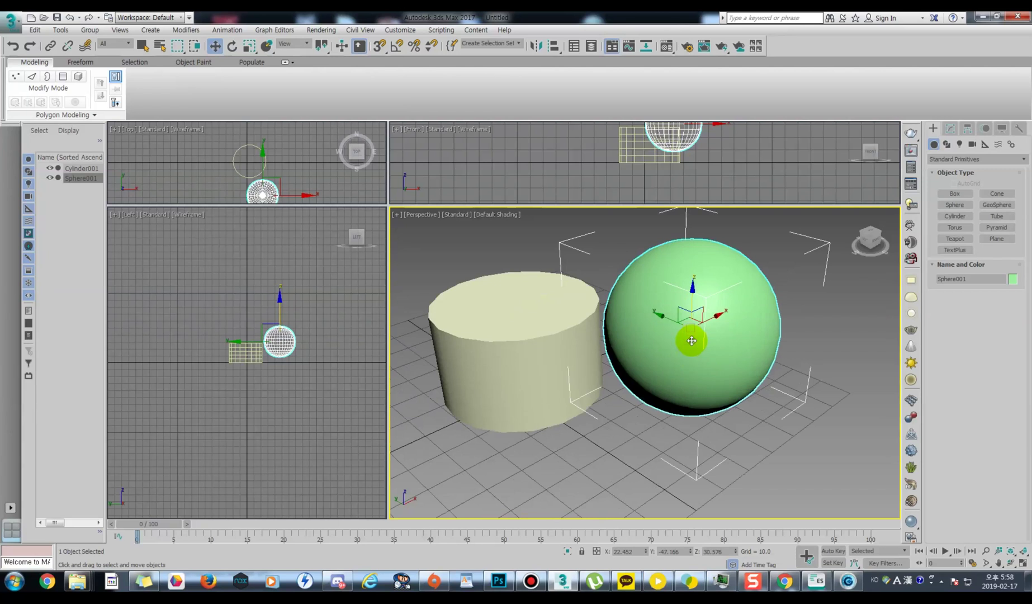
{"action": "middle_click_drag", "start_coordinate": [687, 336], "coordinate": [710, 350]}
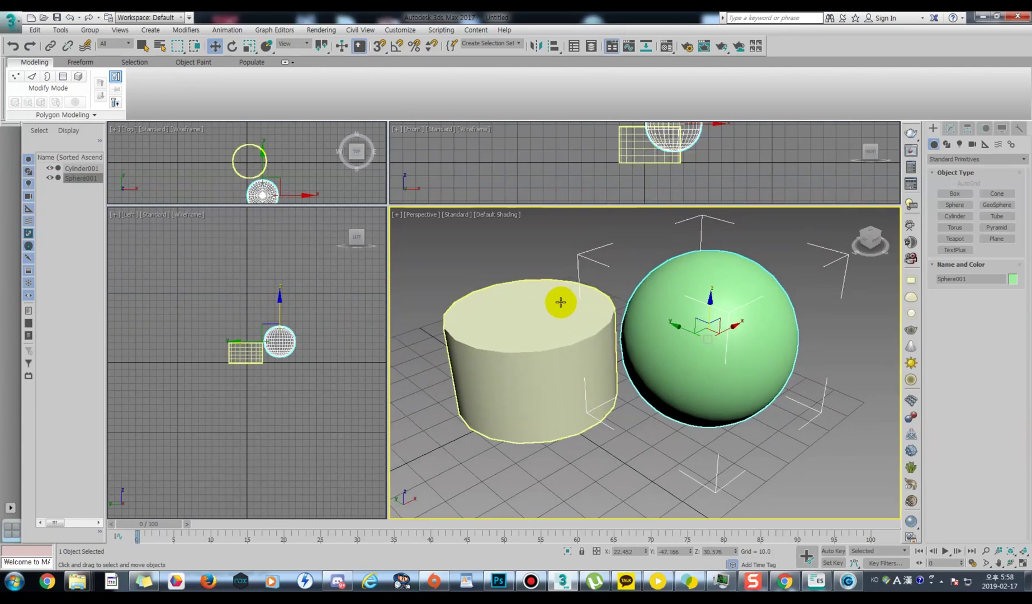
{"action": "left_click", "coordinate": [515, 292]}
{"action": "left_click", "coordinate": [648, 329]}
{"action": "left_click", "coordinate": [569, 323]}
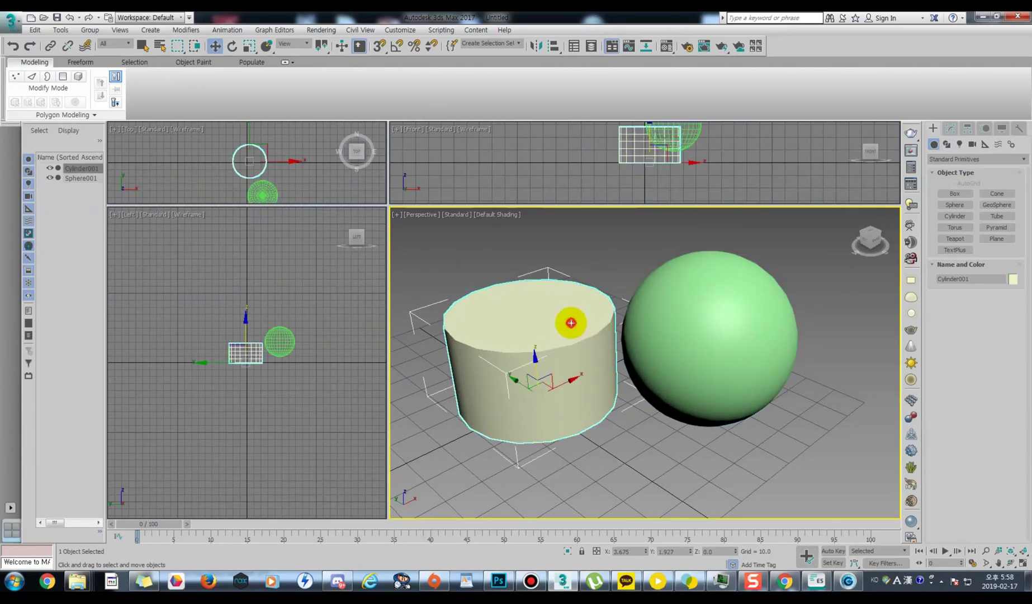
{"action": "left_click", "coordinate": [655, 327]}
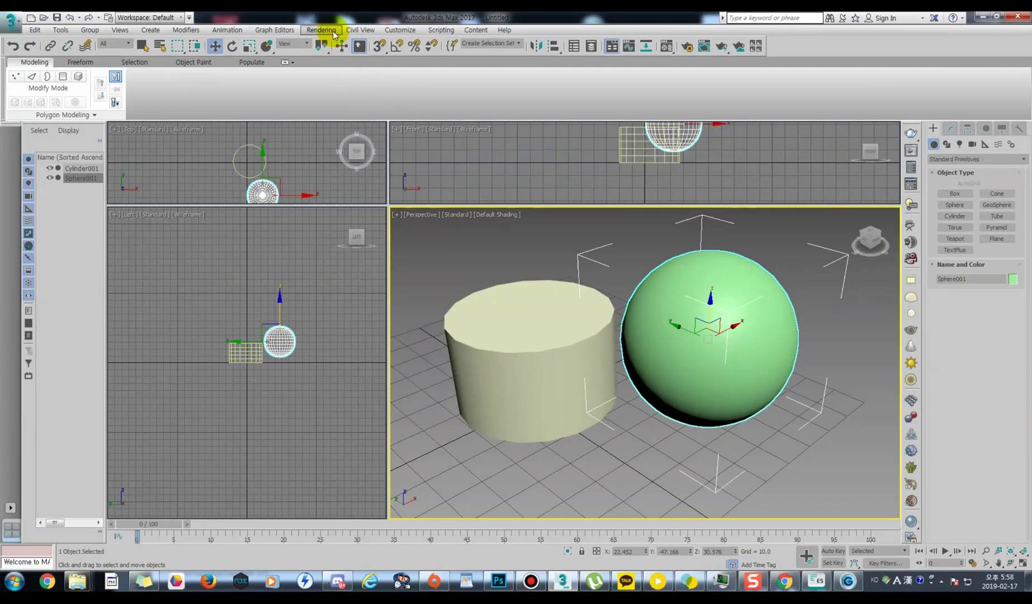
Find Isolate Selection in the user interface keyboard customization and remove its Alt+Q shortcut
{"action": "left_click", "coordinate": [391, 31]}
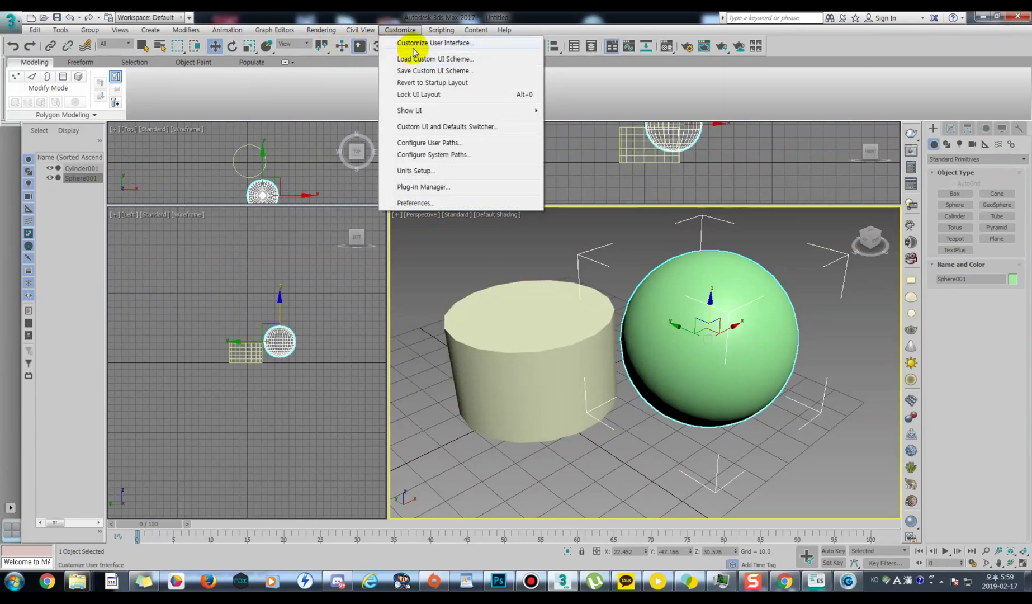
{"action": "key", "text": "Escape"}
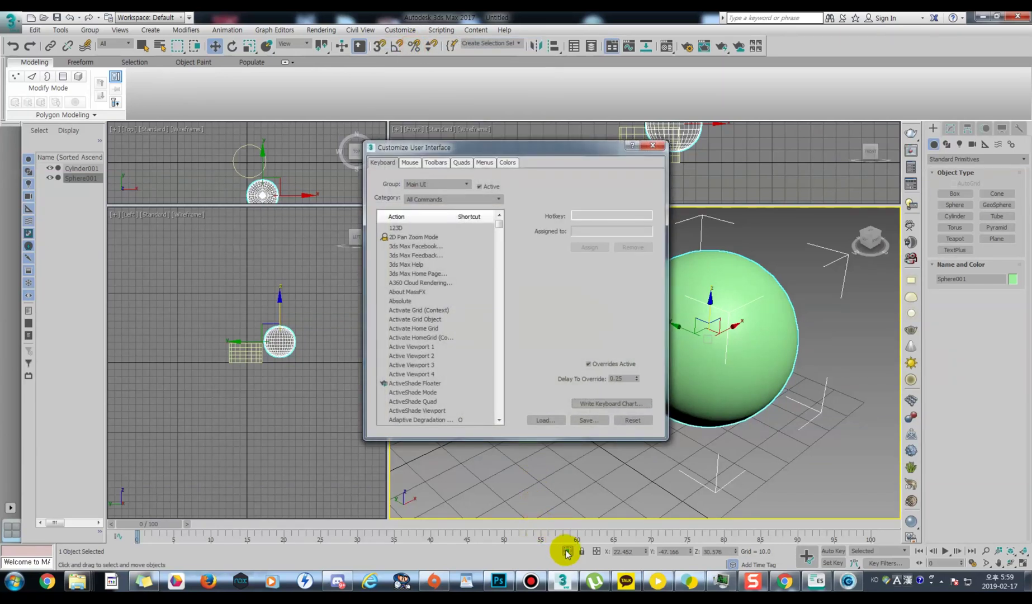
{"action": "left_click", "coordinate": [442, 302]}
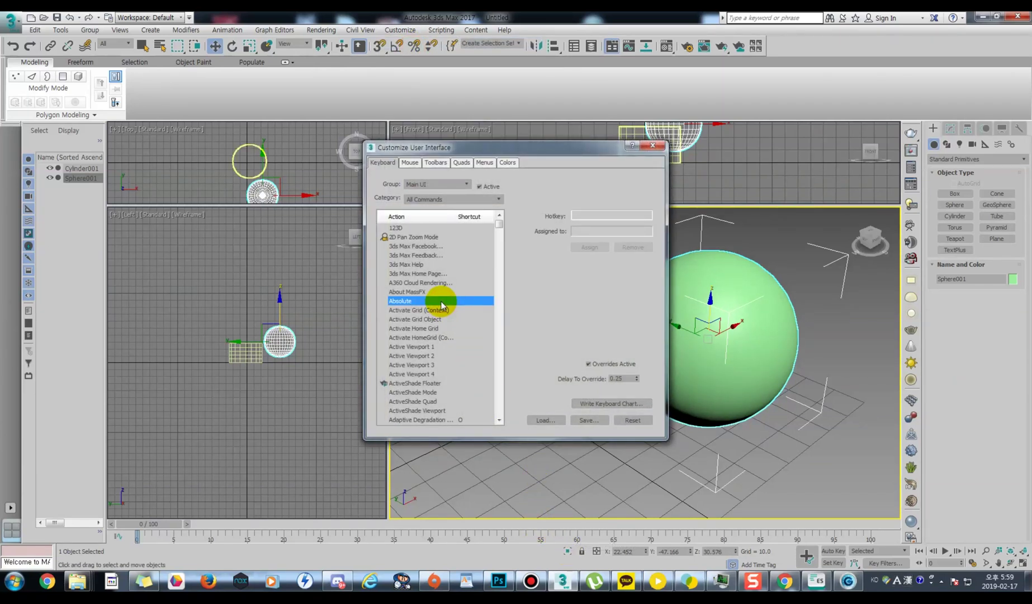
{"action": "type", "text": "iso"}
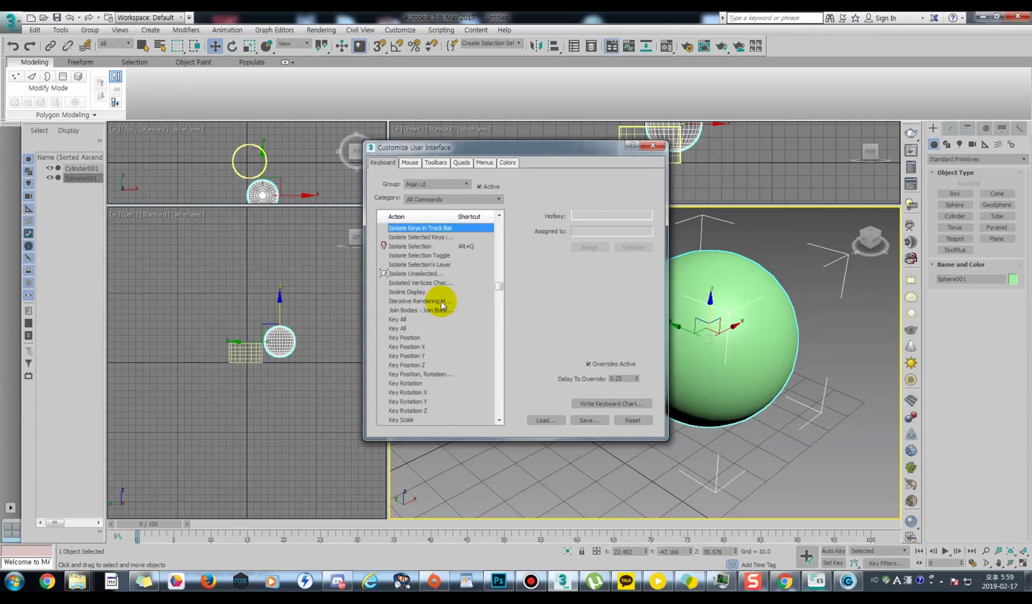
{"action": "left_click_drag", "start_coordinate": [455, 217], "coordinate": [467, 217]}
{"action": "left_click", "coordinate": [469, 246]}
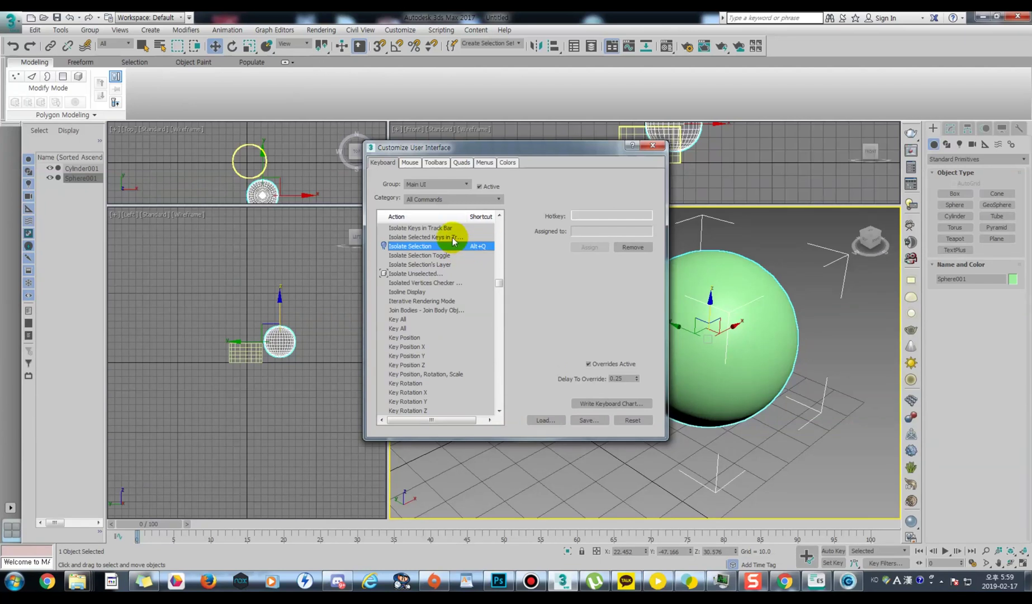
{"action": "left_click", "coordinate": [625, 247]}
{"action": "left_click", "coordinate": [627, 249]}
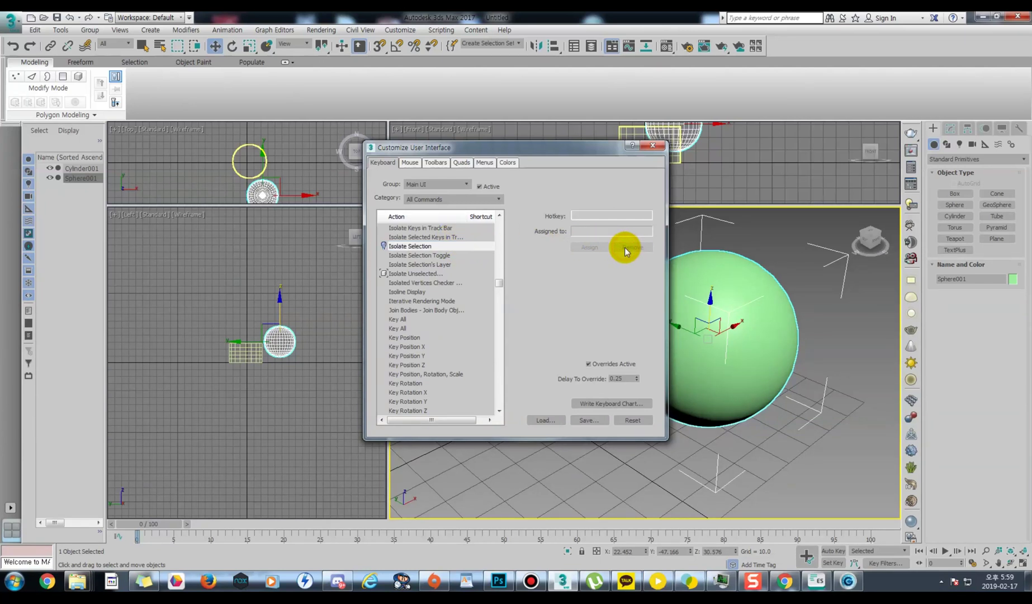
Assign the Alt+Q hotkey to Isolate Selection Toggle and close the user interface customization
{"action": "left_click", "coordinate": [430, 256]}
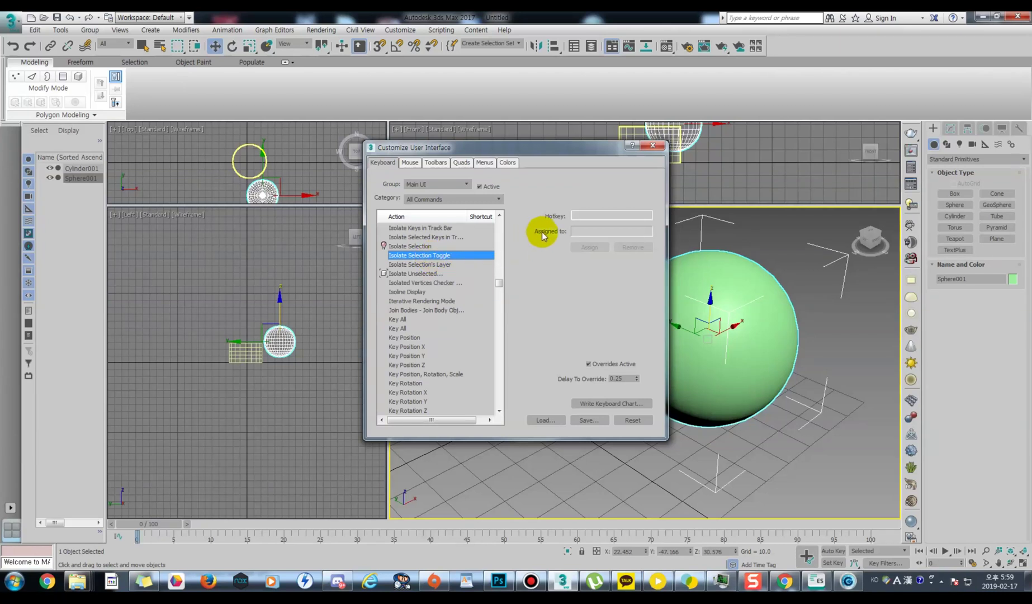
{"action": "left_click", "coordinate": [586, 216]}
{"action": "key", "text": "alt+q"}
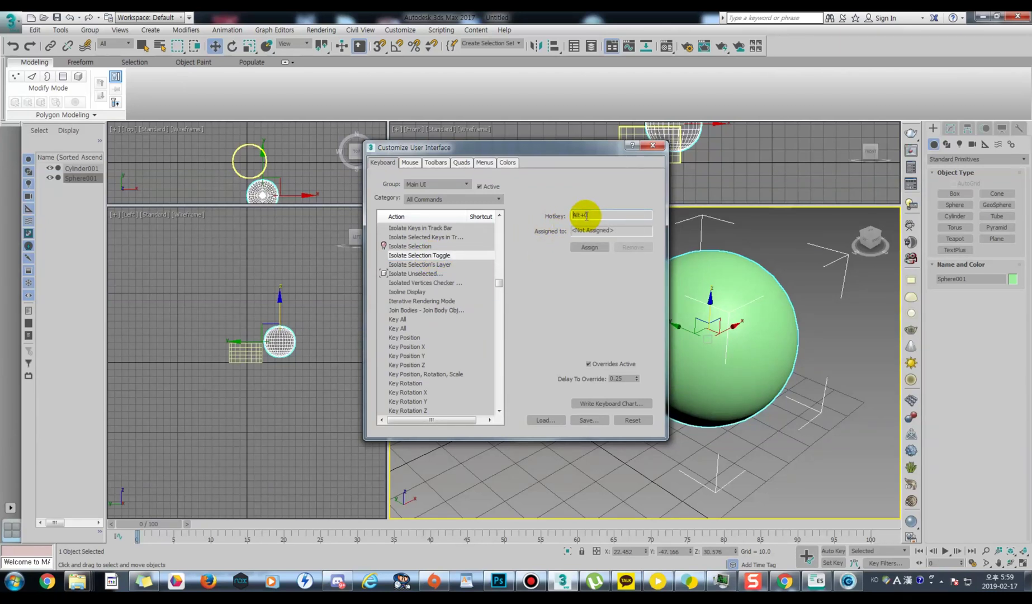
{"action": "left_click", "coordinate": [584, 249]}
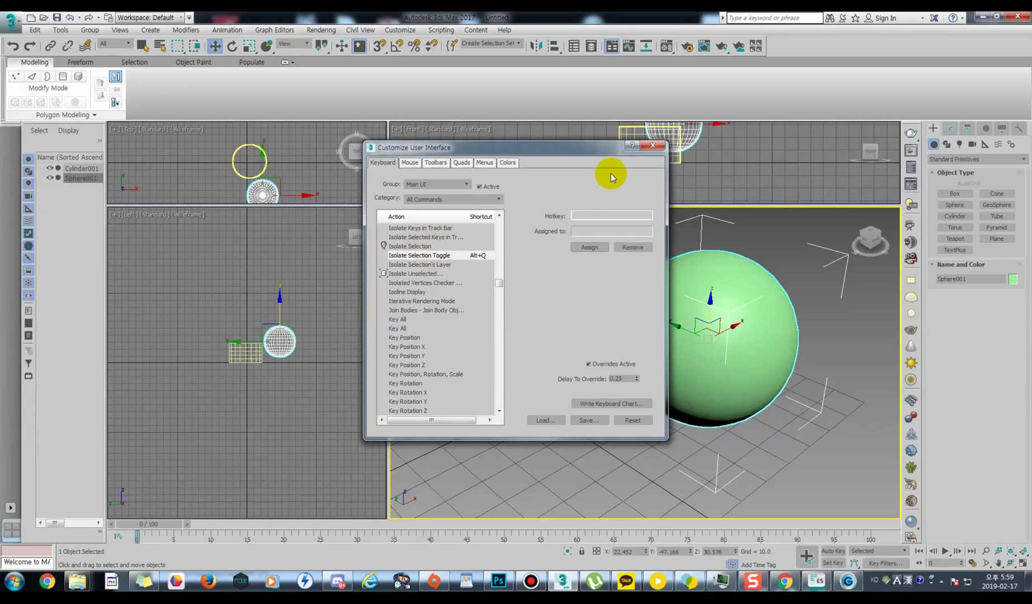
{"action": "left_click", "coordinate": [651, 145]}
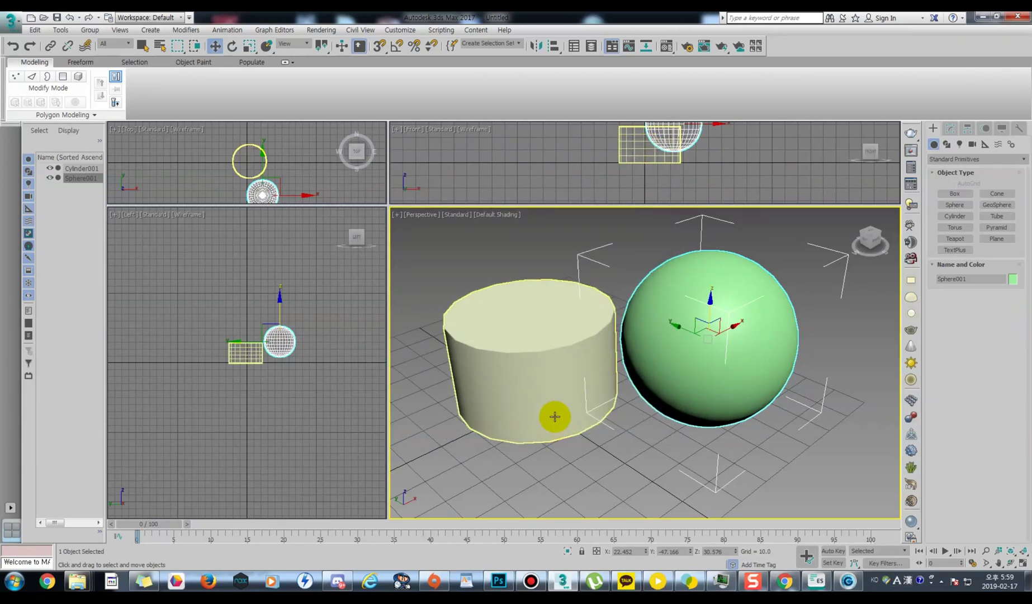
Test the new isolate toggle by repeatedly isolating the sphere and bringing the cylinder back
{"action": "key", "text": "alt+q"}
{"action": "key", "text": "alt+q"}
{"action": "key", "text": "alt+q"}
{"action": "key", "text": "alt+q"}
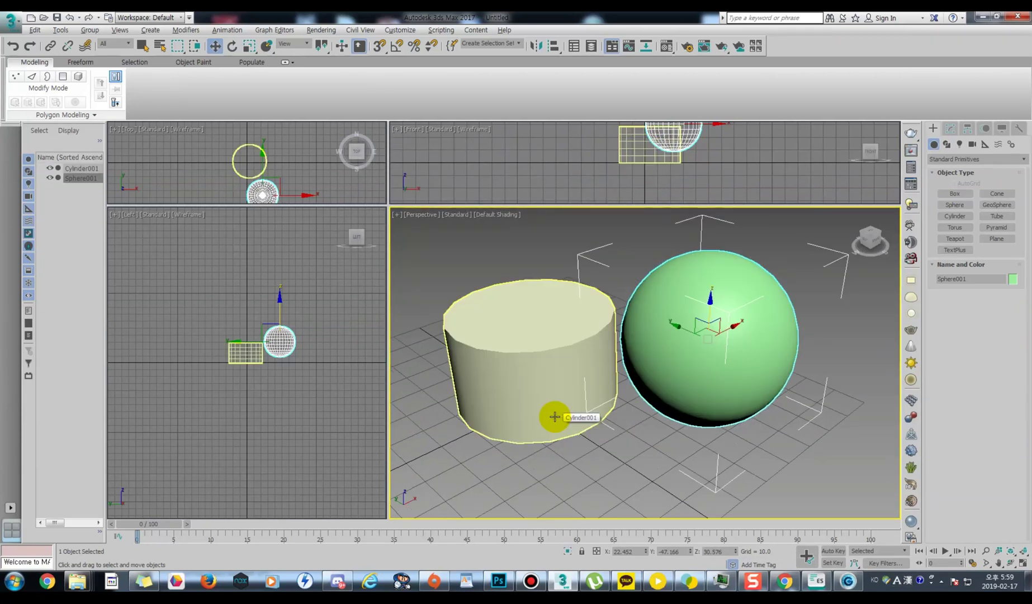
{"action": "key", "text": "alt+q"}
{"action": "key", "text": "alt+q"}
{"action": "key", "text": "alt+q"}
{"action": "key", "text": "alt+q"}
{"action": "key", "text": "alt+q"}
{"action": "key", "text": "alt+q"}
{"action": "key", "text": "alt+q"}
{"action": "key", "text": "alt+q"}
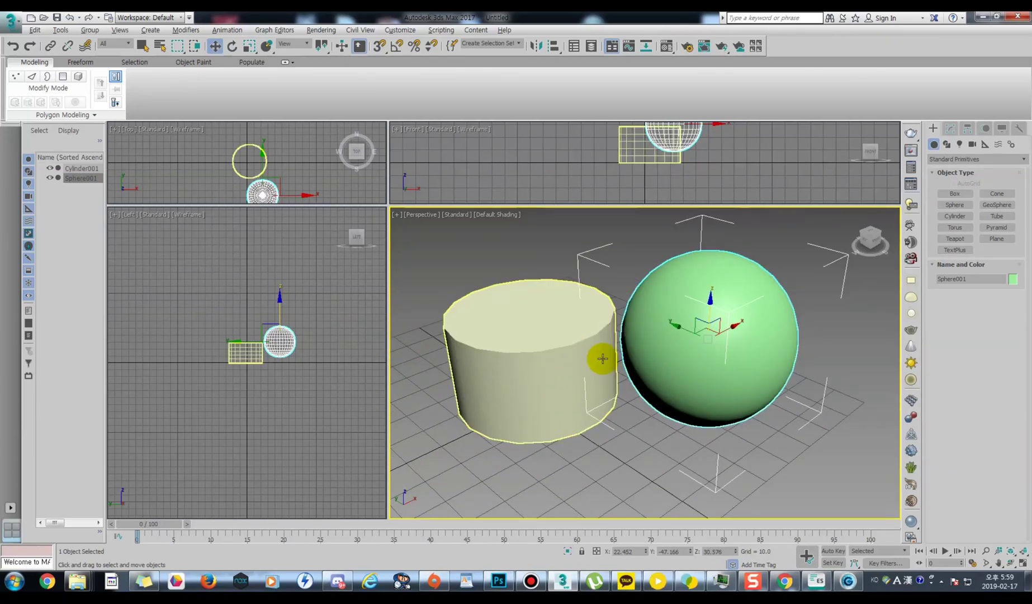
Select the cylinder and return to the sphere, convert the sphere to Editable Poly and enter its Polygon sub-object level
{"action": "left_click", "coordinate": [561, 360]}
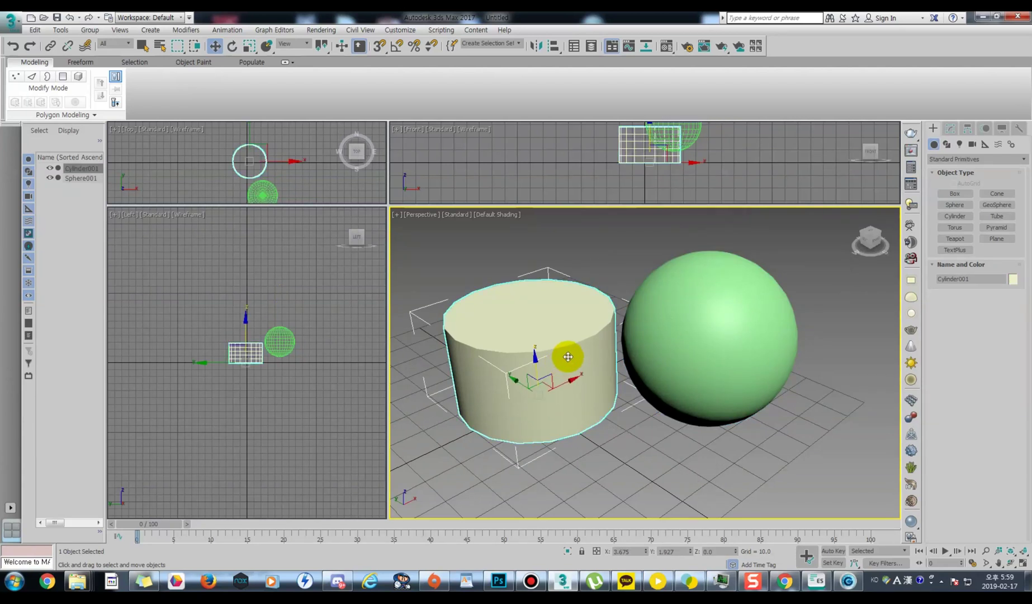
{"action": "left_click", "coordinate": [696, 362]}
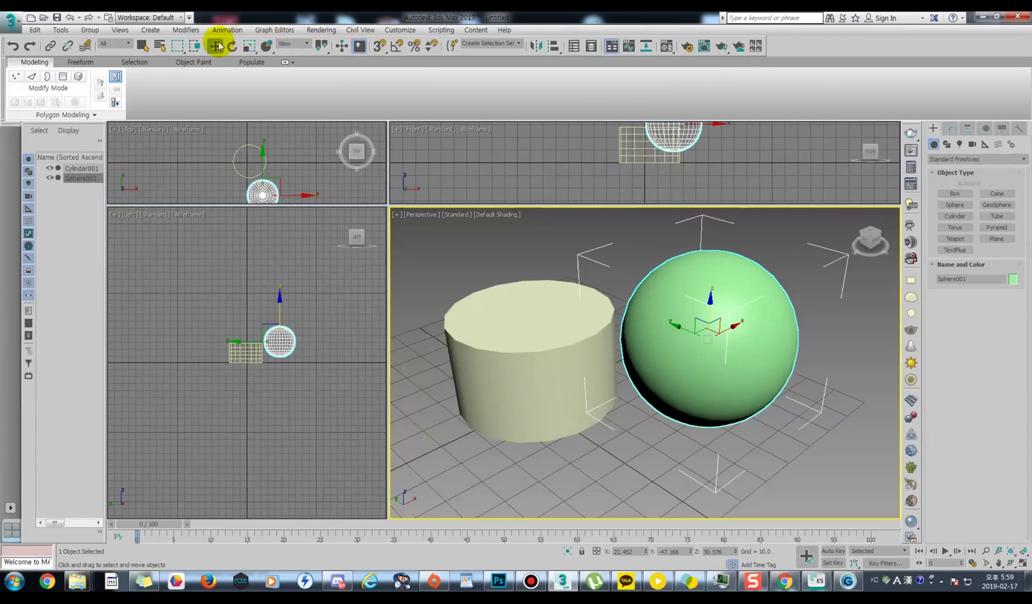
{"action": "right_click", "coordinate": [710, 283]}
{"action": "mouse_move", "coordinate": [744, 405]}
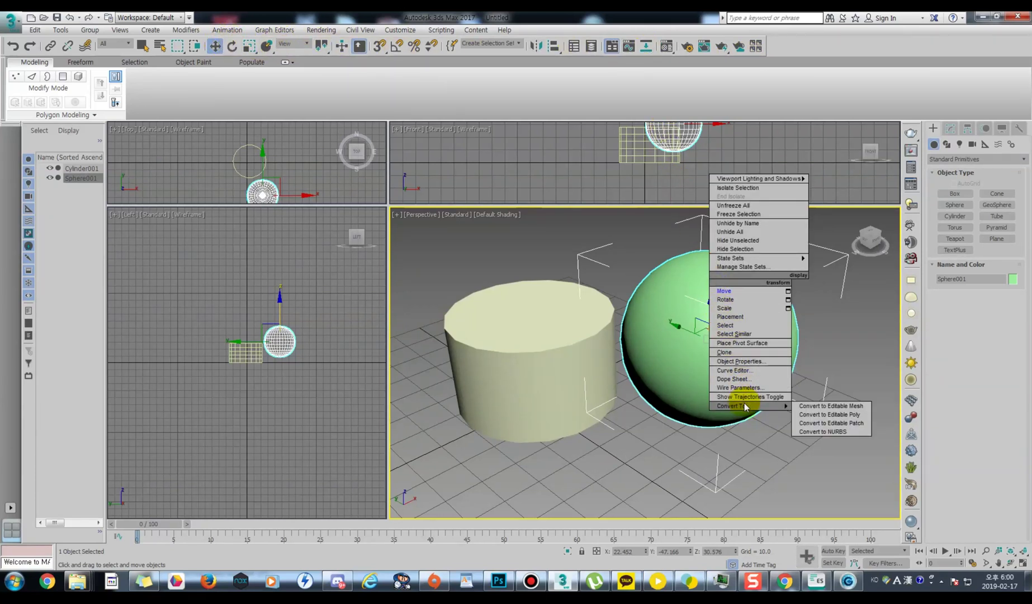
{"action": "left_click", "coordinate": [821, 414]}
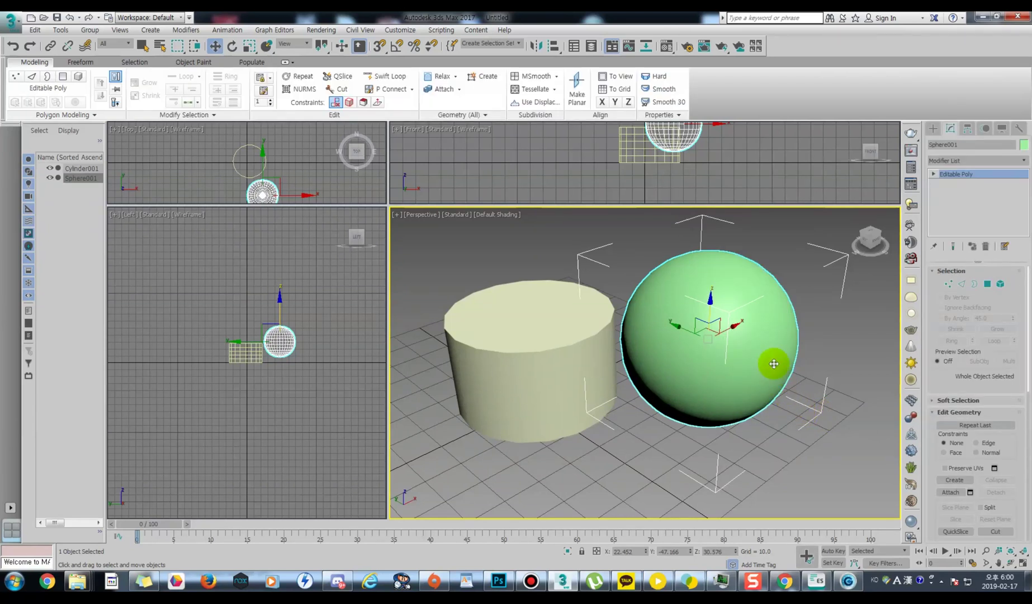
{"action": "left_click", "coordinate": [987, 284]}
Try a 10.0 extrusion on one upper polygon of the sphere, view its extrusion type options, and cancel it
{"action": "left_click", "coordinate": [765, 306]}
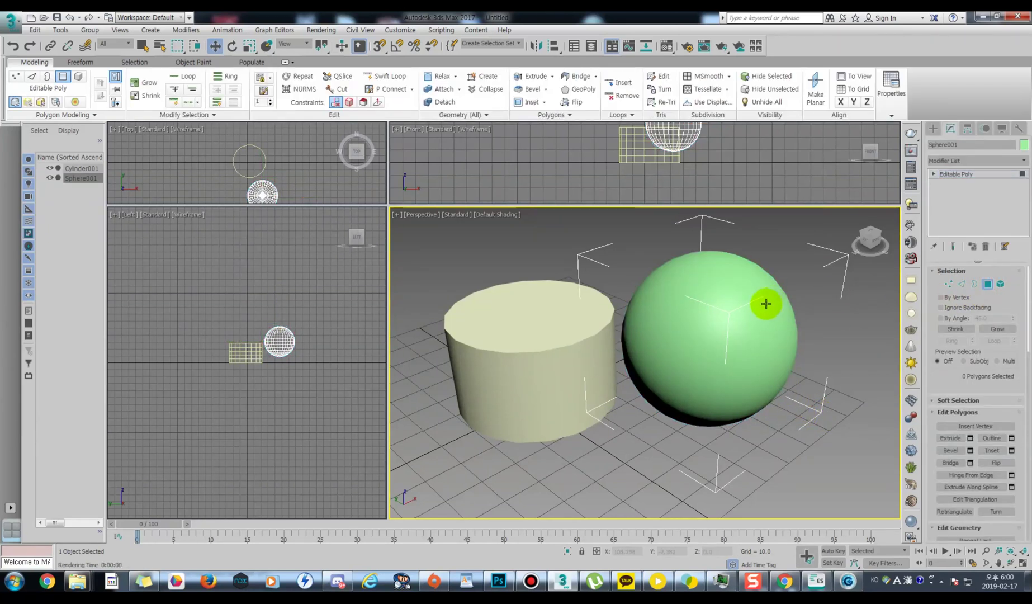
{"action": "right_click", "coordinate": [765, 306]}
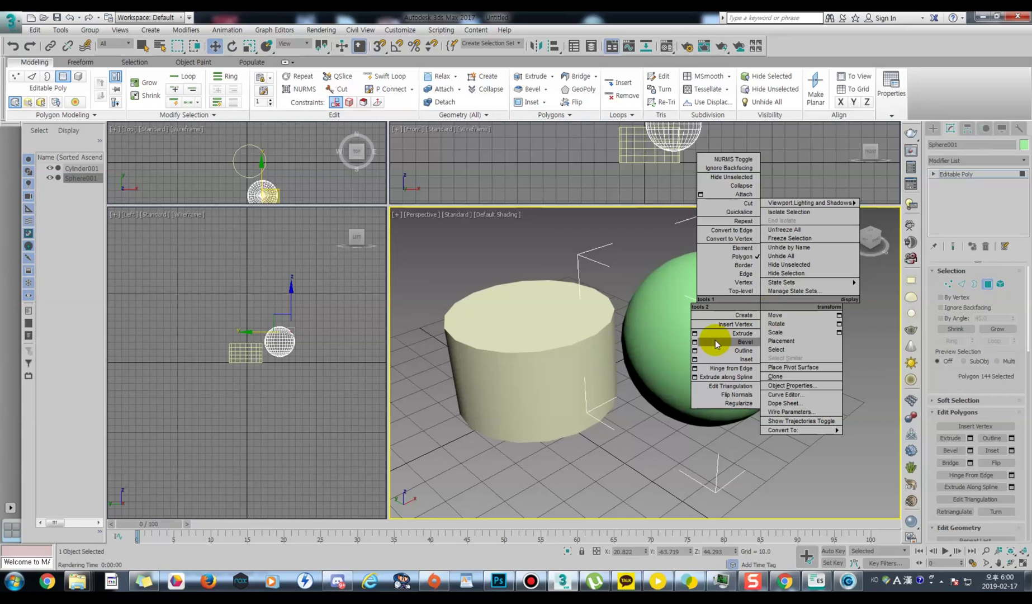
{"action": "left_click", "coordinate": [694, 336]}
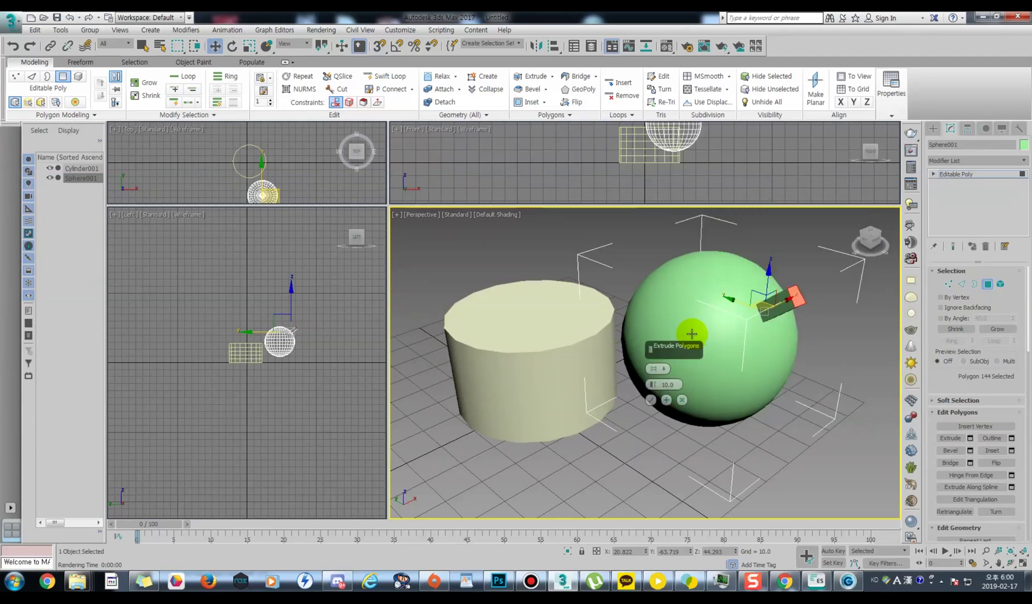
{"action": "left_click", "coordinate": [664, 371]}
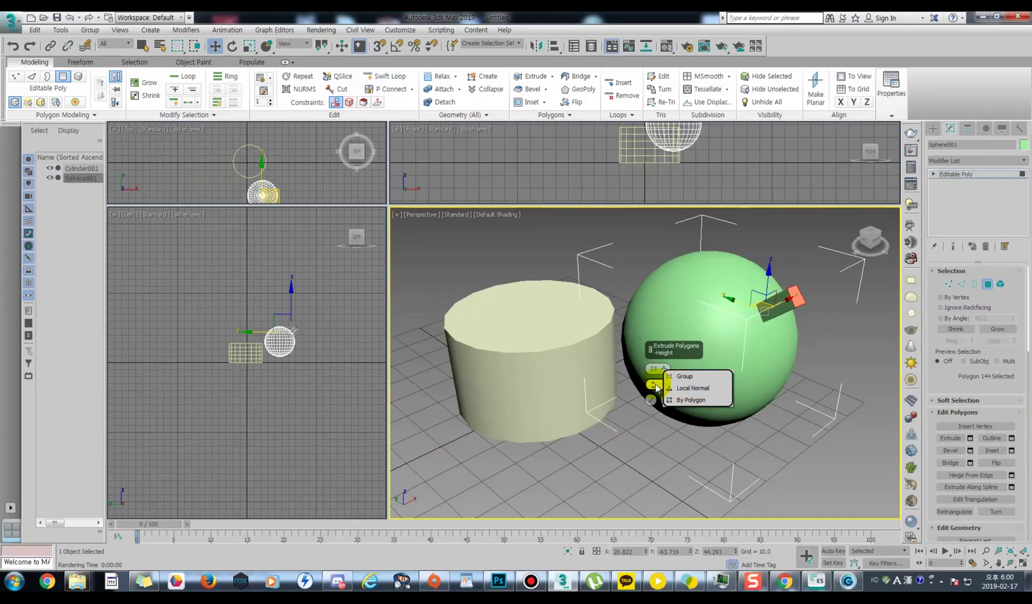
{"action": "right_click", "coordinate": [680, 367]}
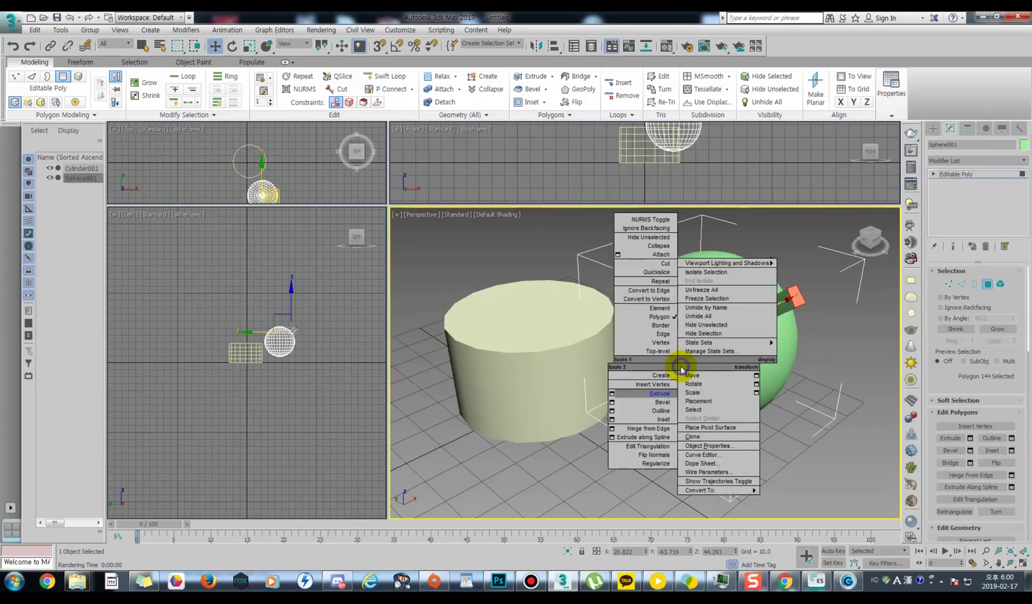
{"action": "left_click", "coordinate": [692, 375]}
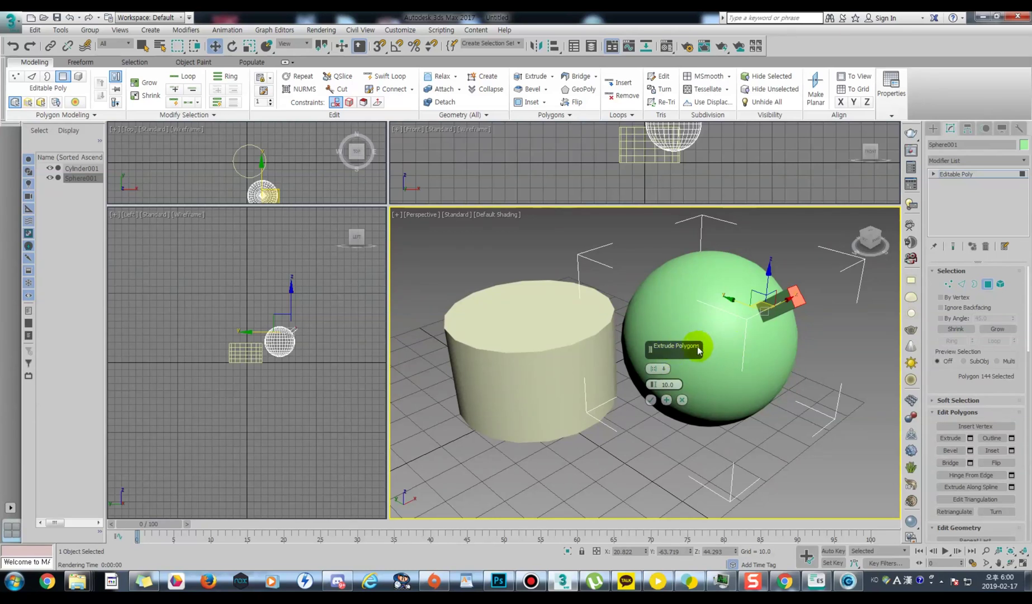
{"action": "left_click", "coordinate": [665, 372]}
{"action": "left_click", "coordinate": [678, 386]}
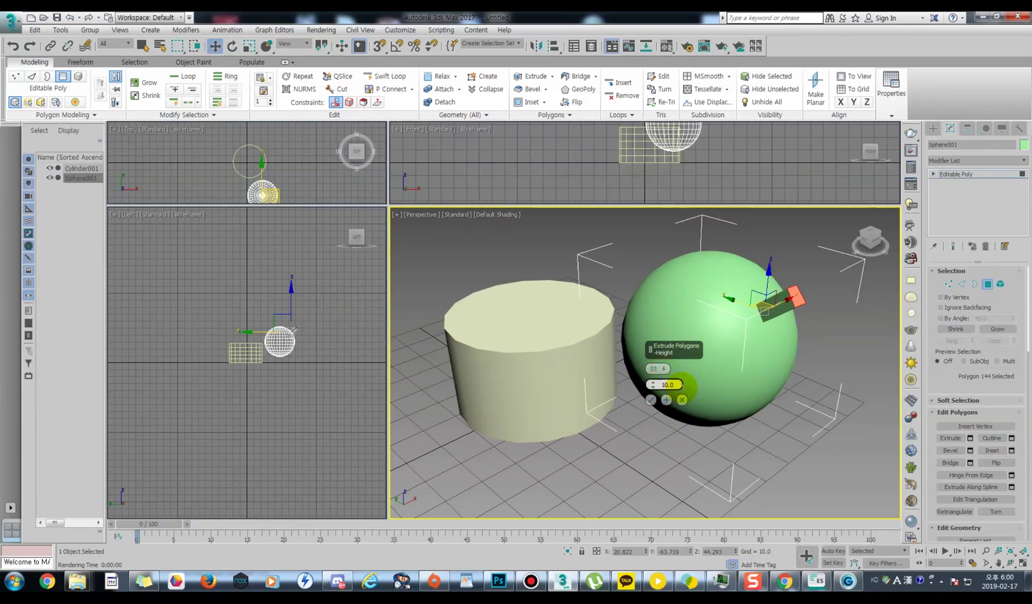
{"action": "right_click", "coordinate": [702, 371]}
{"action": "left_click", "coordinate": [703, 371]}
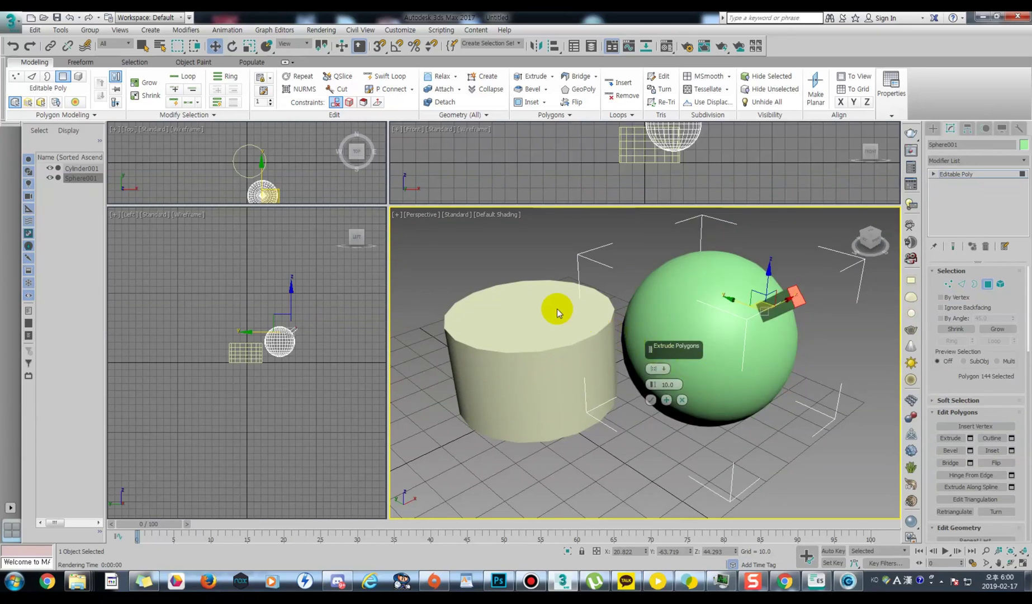
{"action": "left_click", "coordinate": [533, 252]}
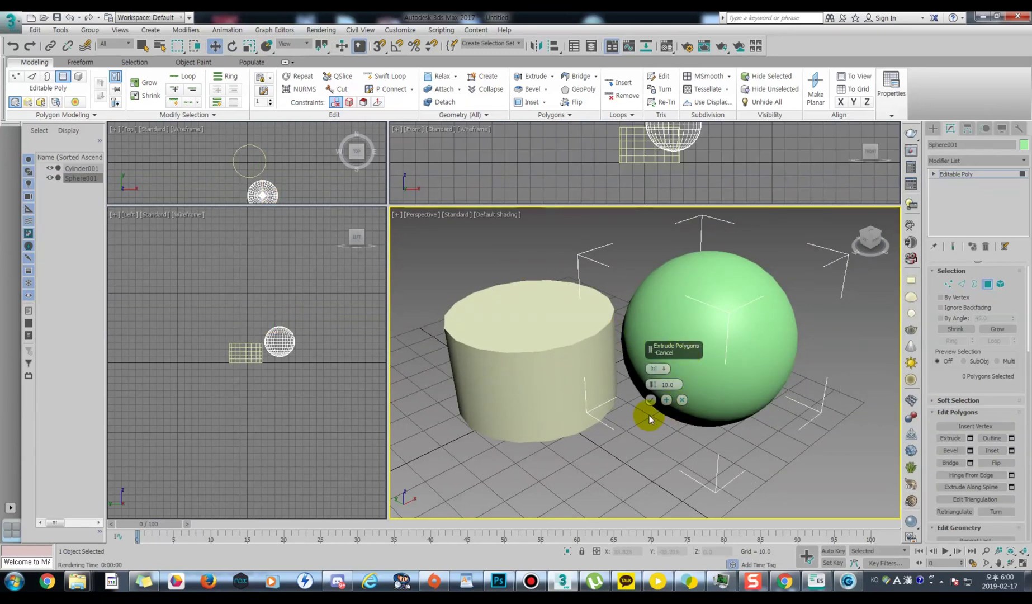
{"action": "left_click", "coordinate": [682, 401]}
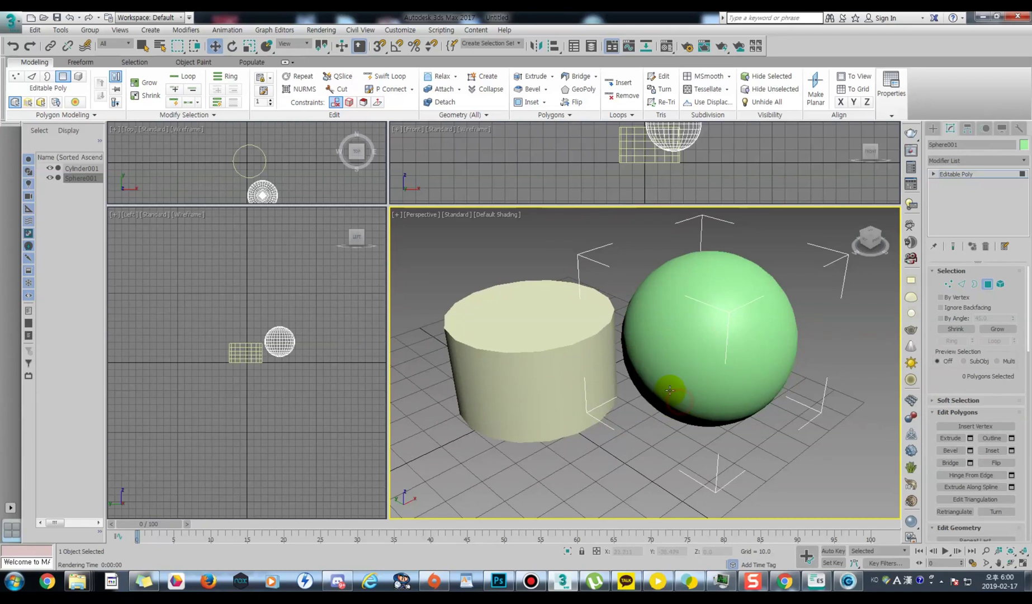
Turn off Enable Caddy Controls in the general preferences and apply the change
{"action": "left_click", "coordinate": [401, 30]}
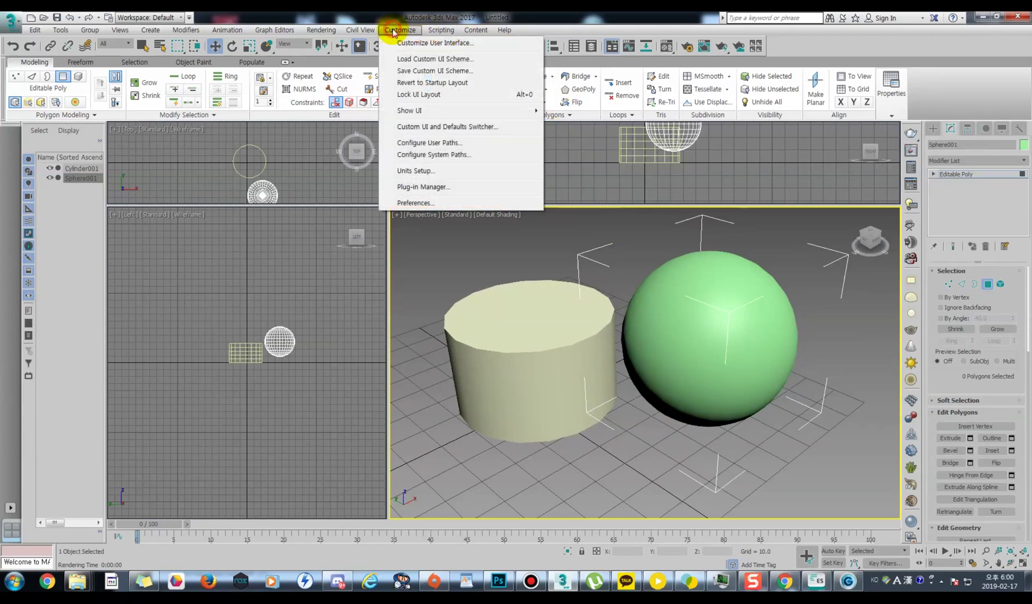
{"action": "left_click", "coordinate": [421, 203]}
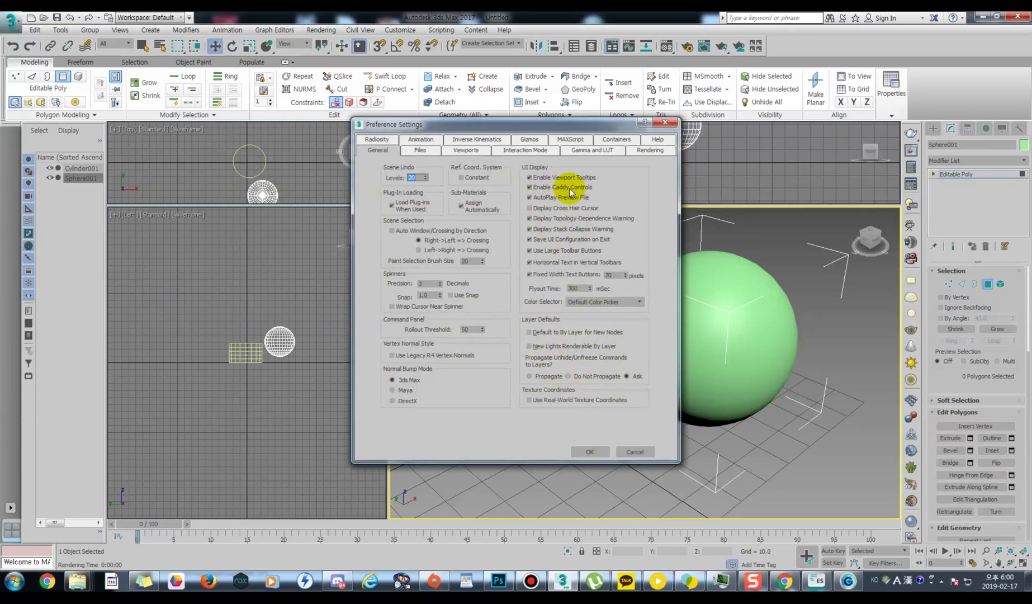
{"action": "left_click", "coordinate": [596, 452]}
Try a 10.0 Group extrusion on one upper polygon of the sphere using the Extrude Polygons dialog, cancel it and clear the polygon selection
{"action": "left_click", "coordinate": [744, 301]}
{"action": "right_click", "coordinate": [746, 306]}
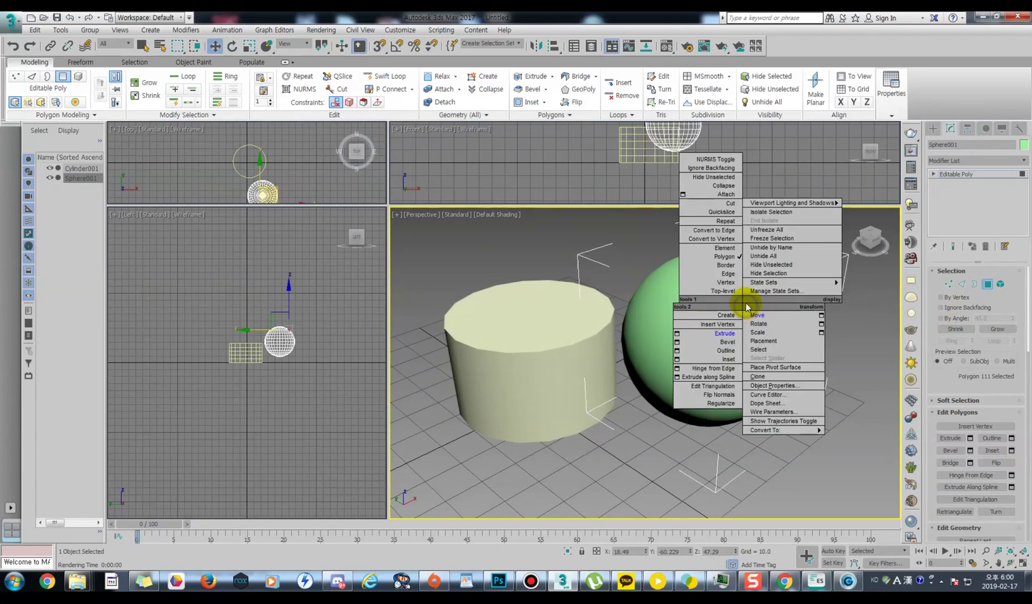
{"action": "left_click", "coordinate": [678, 333]}
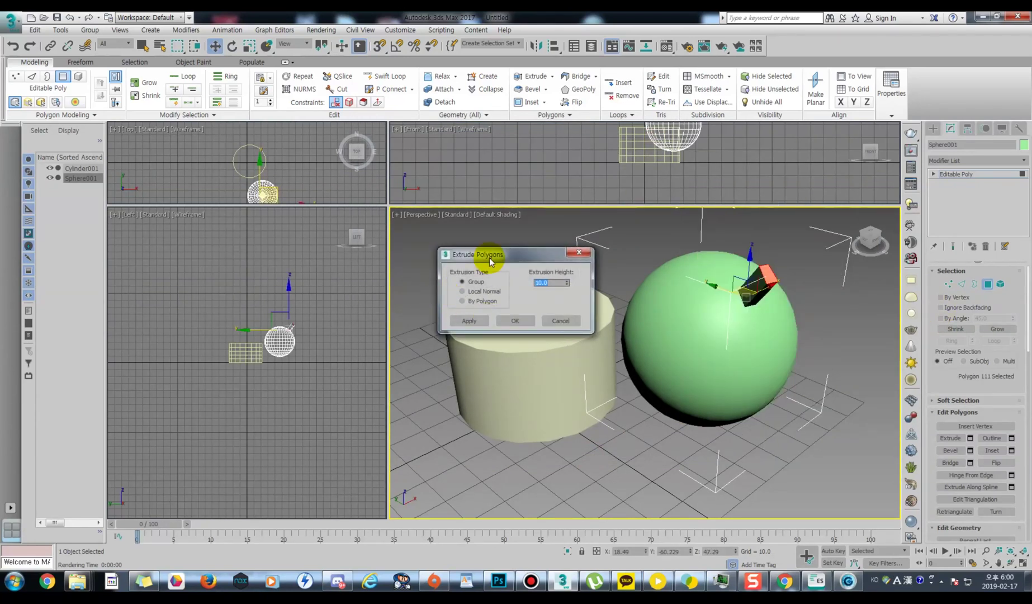
{"action": "left_click_drag", "start_coordinate": [490, 258], "coordinate": [607, 264]}
{"action": "left_click", "coordinate": [579, 298]}
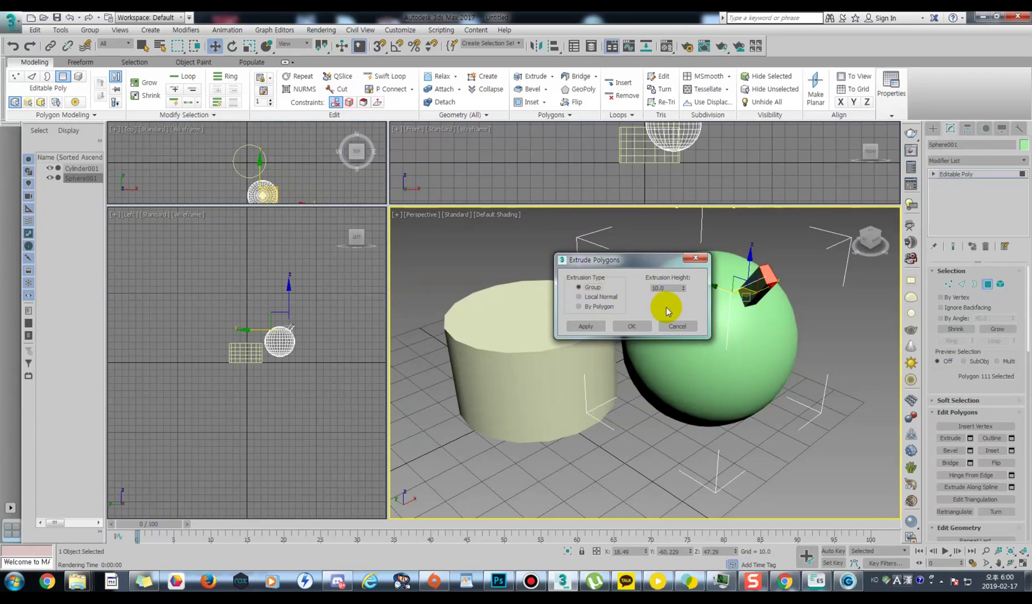
{"action": "mouse_move", "coordinate": [683, 288]}
{"action": "left_mouse_down"}
{"action": "mouse_move", "coordinate": [691, 258]}
{"action": "mouse_move", "coordinate": [688, 269]}
{"action": "left_mouse_up"}
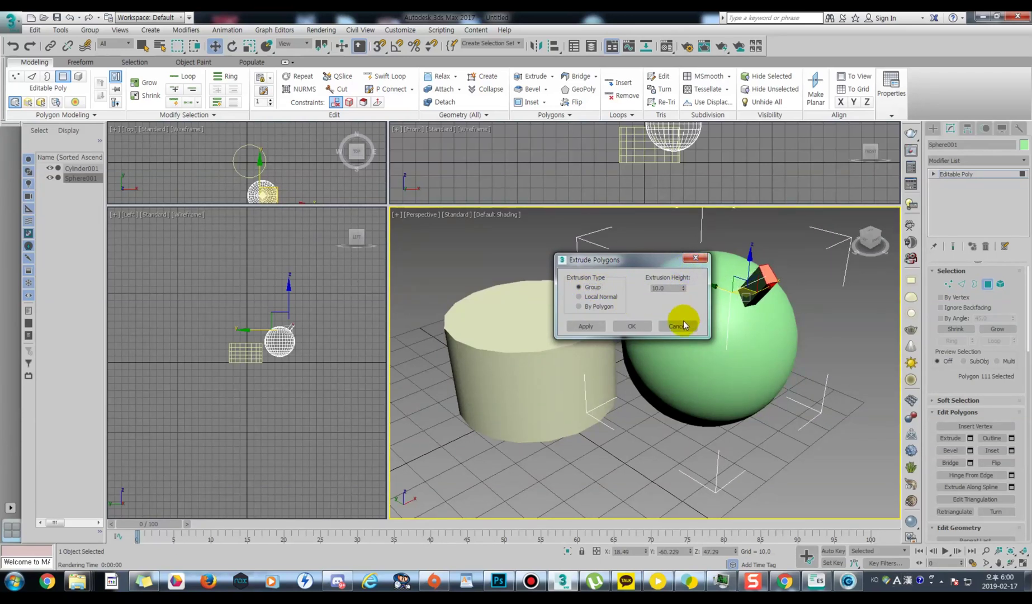
{"action": "left_click", "coordinate": [682, 326]}
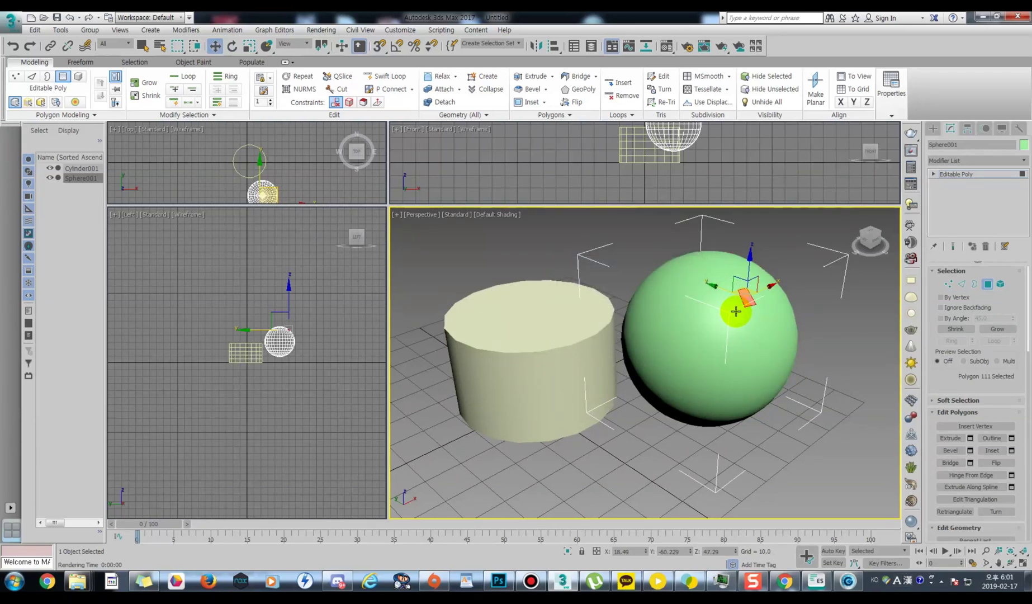
{"action": "left_click", "coordinate": [841, 331]}
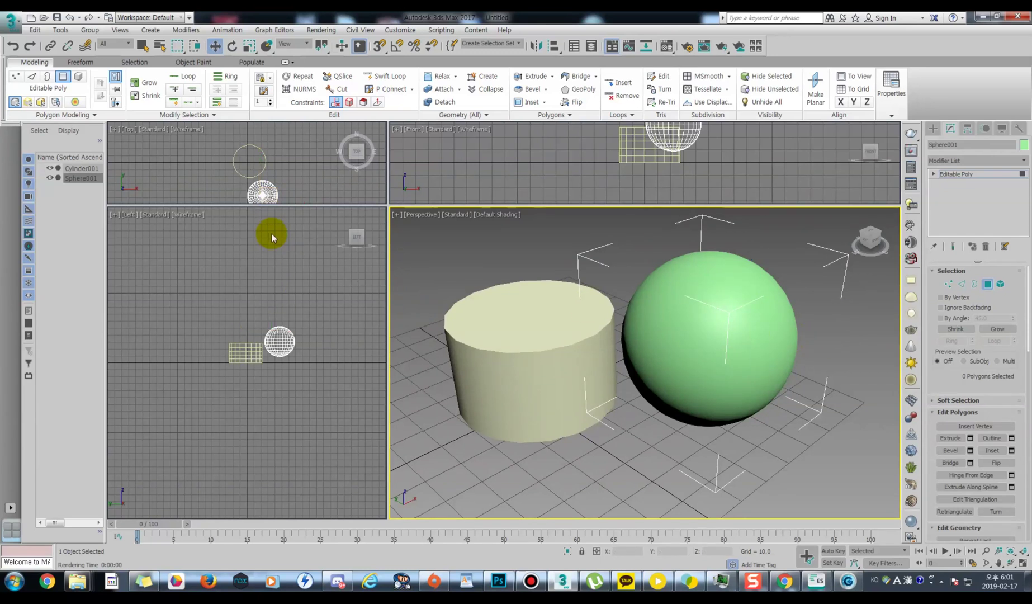
Widen the scene object list and alternate the selection repeatedly between Cylinder001 and Sphere001 from that list
{"action": "left_click_drag", "start_coordinate": [105, 224], "coordinate": [190, 226]}
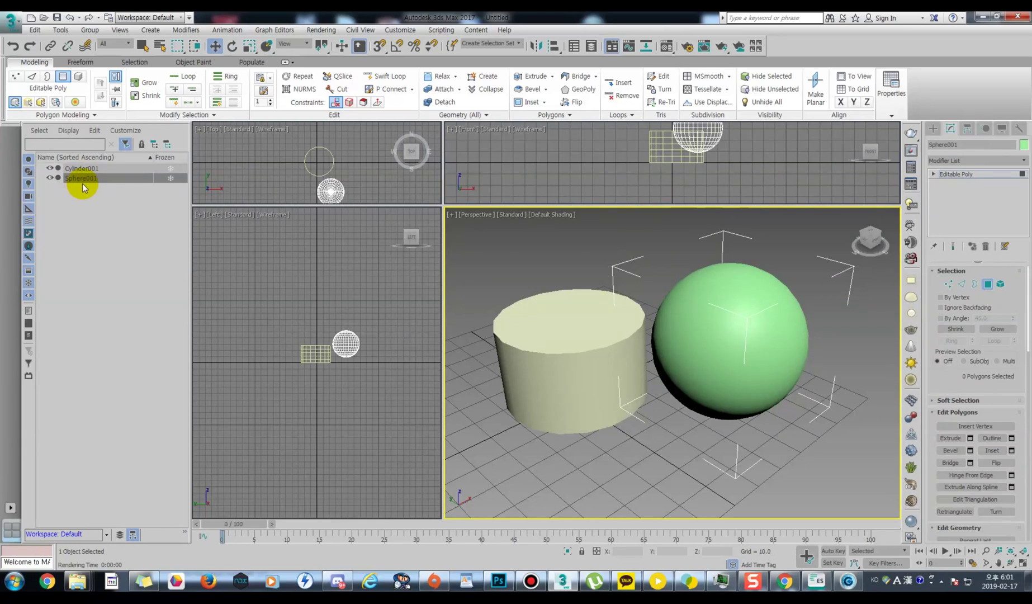
{"action": "left_click", "coordinate": [89, 170]}
{"action": "left_click", "coordinate": [90, 178]}
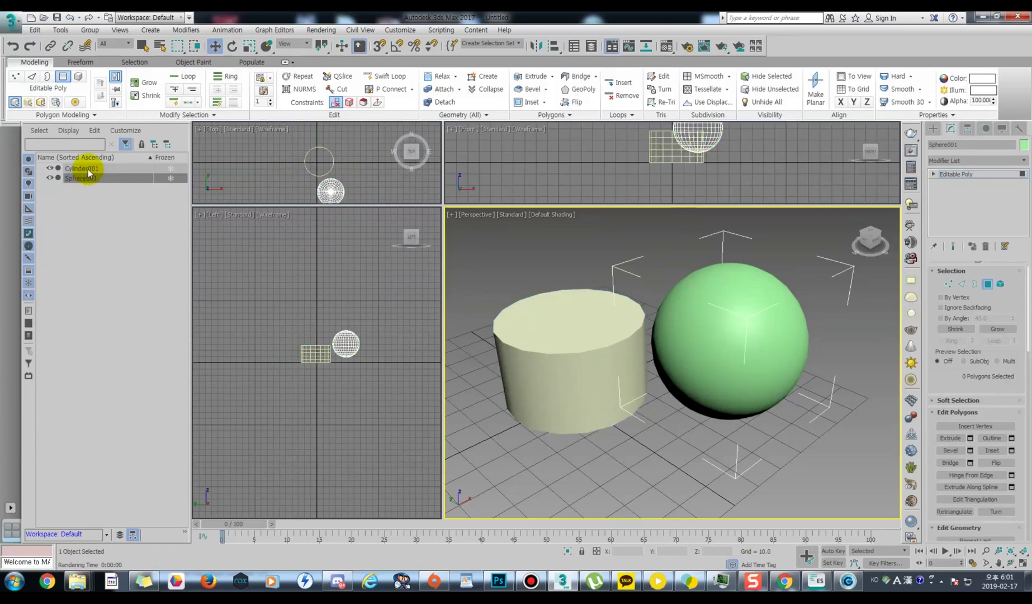
{"action": "left_click", "coordinate": [88, 169]}
{"action": "left_click", "coordinate": [84, 179]}
{"action": "left_click", "coordinate": [84, 169]}
{"action": "left_click", "coordinate": [82, 179]}
{"action": "left_click", "coordinate": [87, 168]}
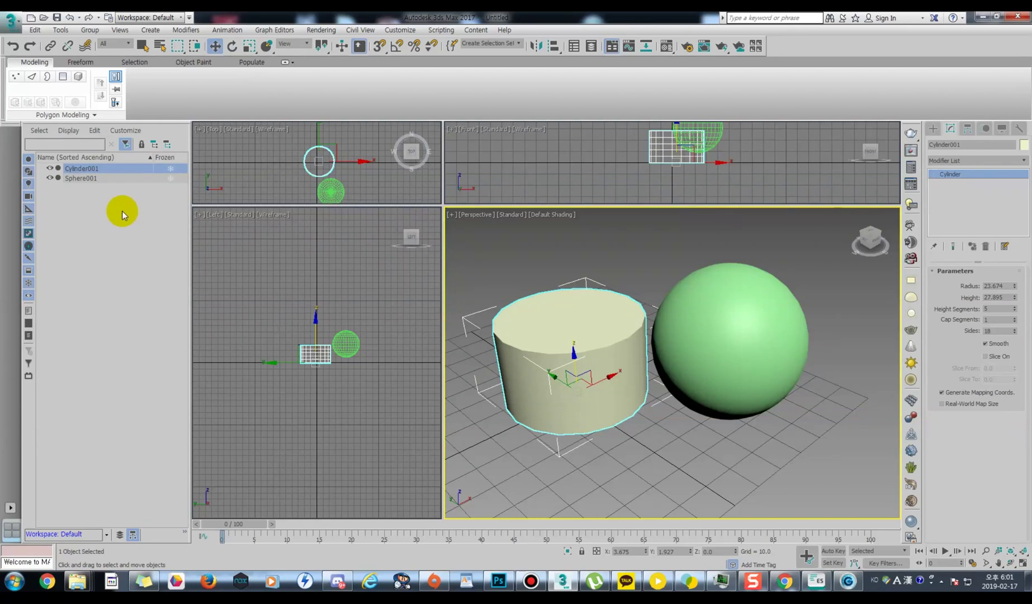
{"action": "left_click", "coordinate": [92, 178]}
{"action": "left_click", "coordinate": [85, 168]}
{"action": "left_click", "coordinate": [88, 178]}
{"action": "left_click", "coordinate": [85, 167]}
{"action": "left_click", "coordinate": [88, 178]}
{"action": "left_click", "coordinate": [85, 168]}
{"action": "left_click", "coordinate": [87, 178]}
{"action": "left_click", "coordinate": [86, 169]}
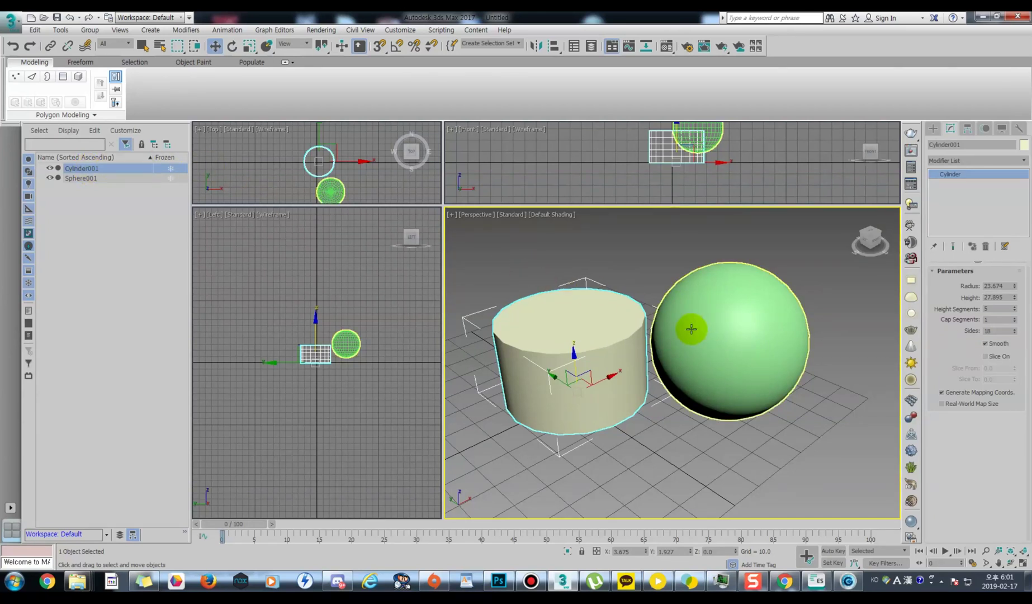
Select the sphere in the Perspective viewport and convert it to Editable Poly at object level
{"action": "left_click", "coordinate": [711, 327]}
{"action": "right_click", "coordinate": [719, 331]}
{"action": "right_click", "coordinate": [728, 336]}
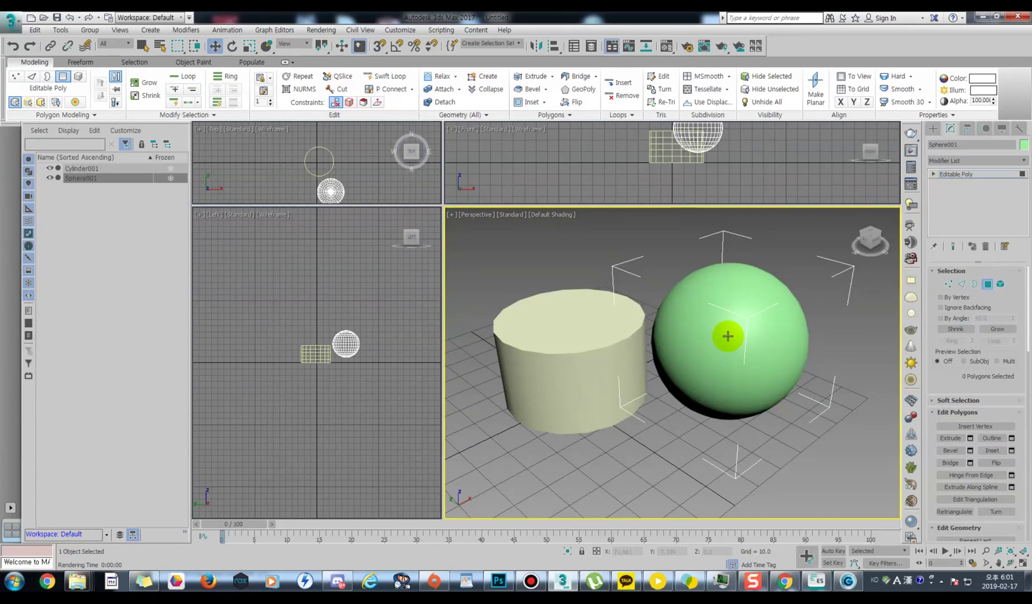
{"action": "right_click", "coordinate": [733, 334]}
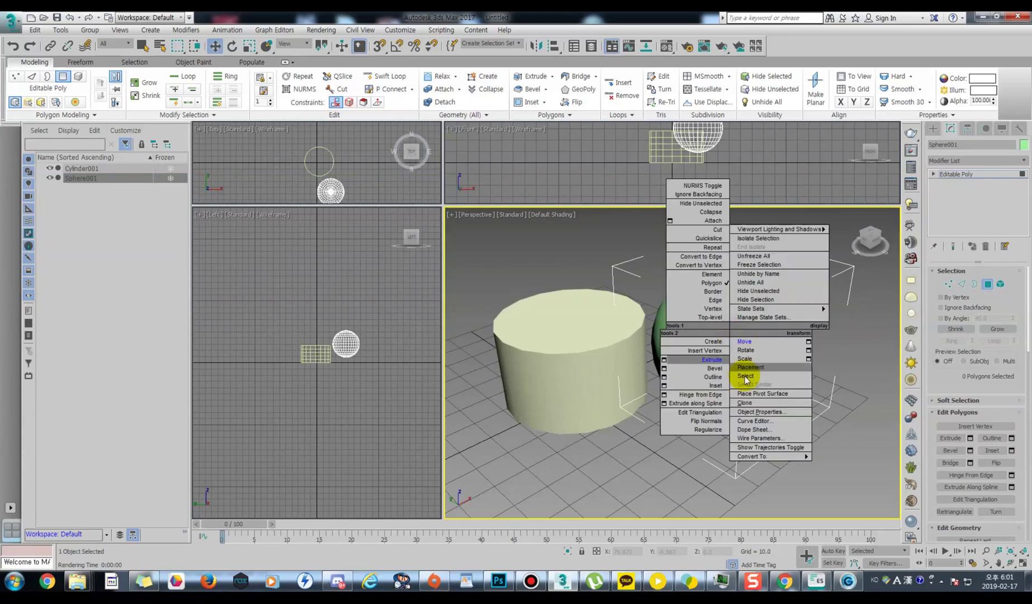
{"action": "mouse_move", "coordinate": [763, 454]}
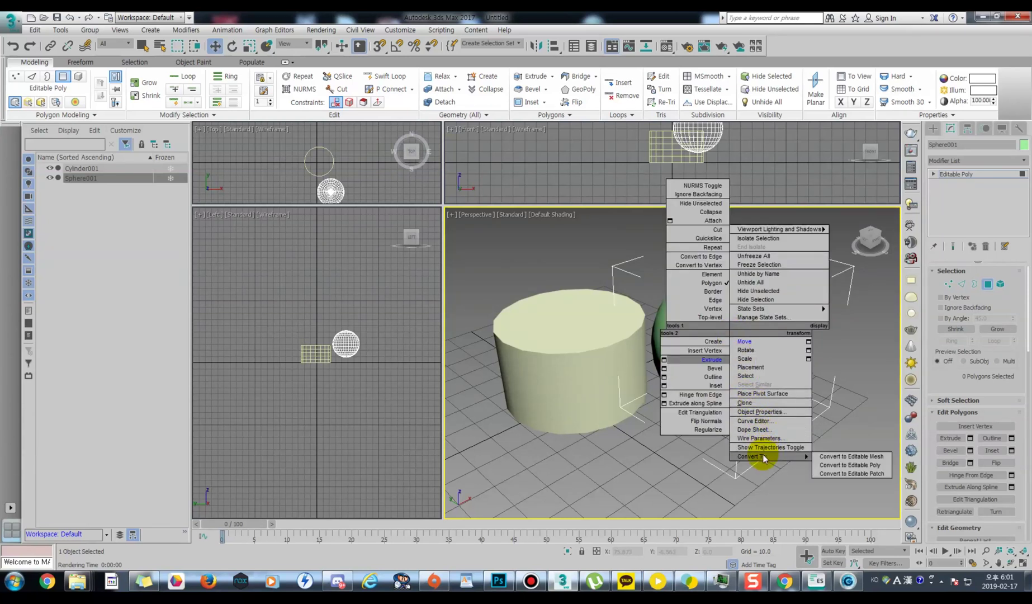
{"action": "left_click", "coordinate": [842, 464]}
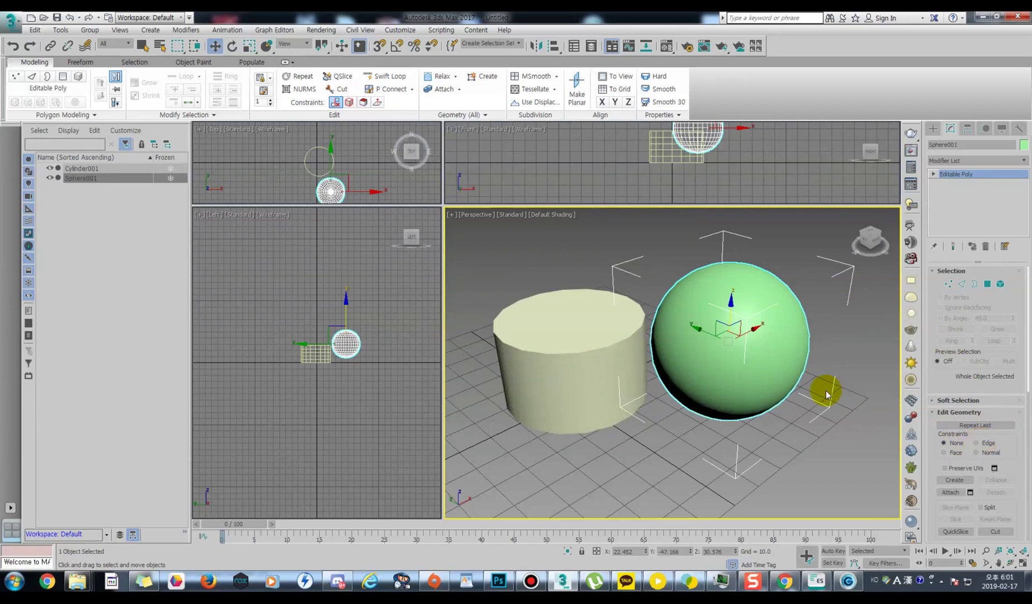
Examine the ribbon's Modeling, Freeform, Selection, Object Paint and Populate tool sets for the selected sphere
{"action": "left_click", "coordinate": [80, 61]}
{"action": "left_click", "coordinate": [124, 62]}
{"action": "left_click", "coordinate": [187, 62]}
{"action": "left_click", "coordinate": [246, 62]}
{"action": "left_click", "coordinate": [196, 62]}
{"action": "left_click", "coordinate": [134, 62]}
{"action": "left_click", "coordinate": [80, 62]}
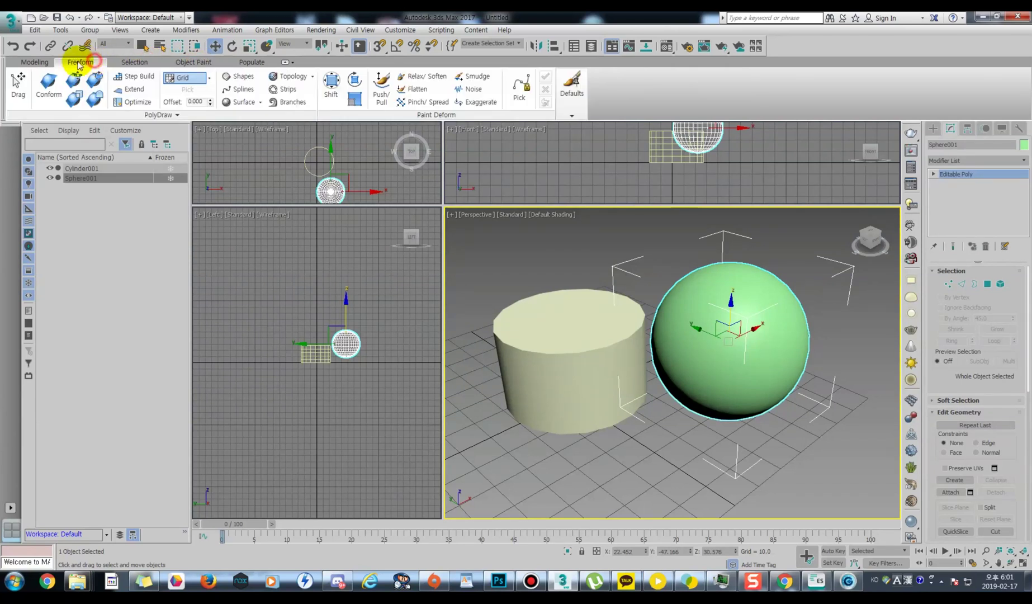
{"action": "left_click", "coordinate": [34, 61]}
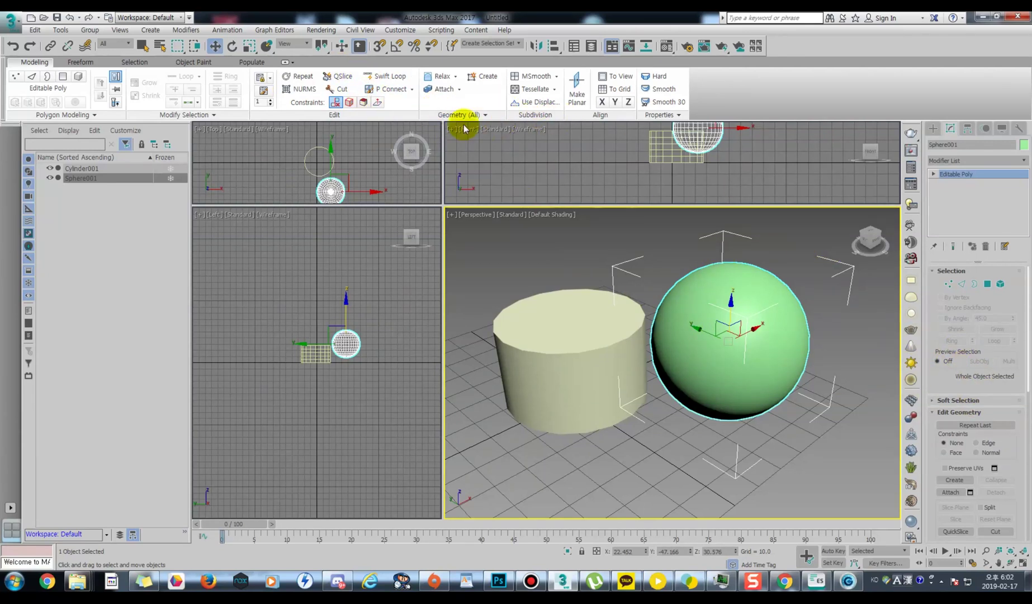
{"action": "left_click", "coordinate": [84, 62]}
{"action": "left_click", "coordinate": [134, 62]}
{"action": "left_click", "coordinate": [190, 62]}
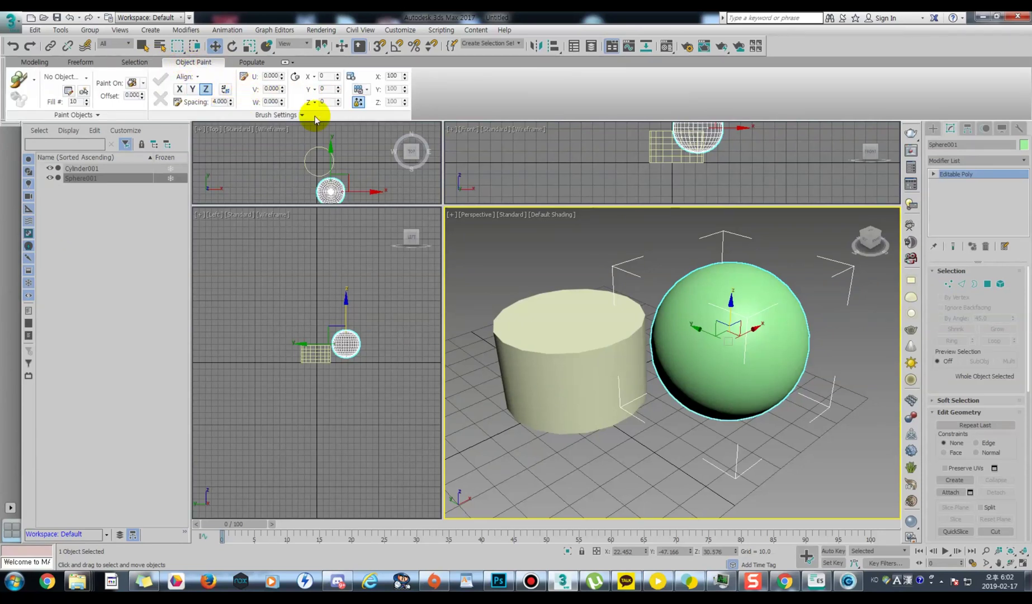
{"action": "left_click", "coordinate": [250, 62]}
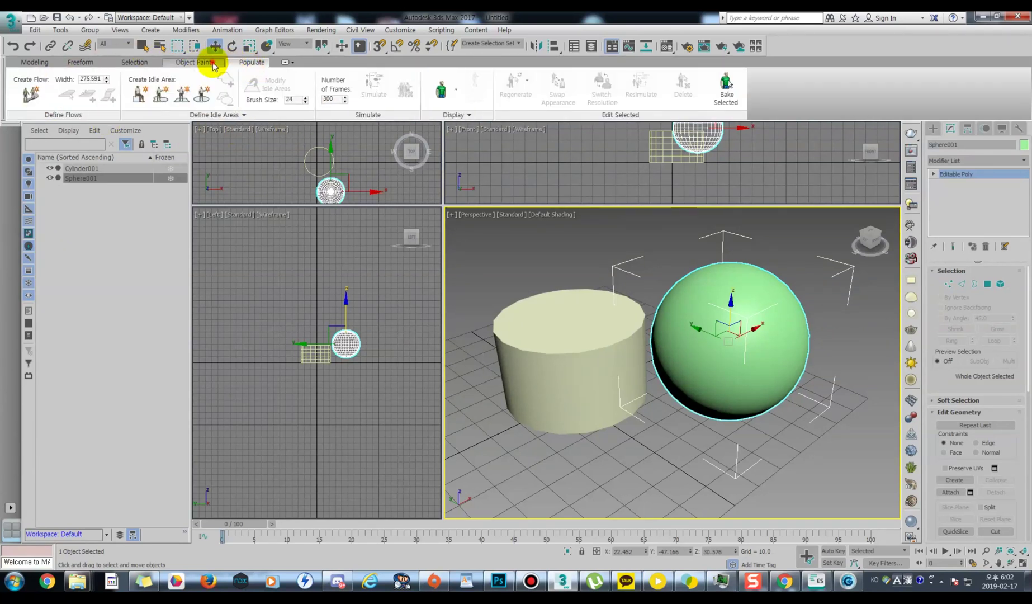
{"action": "left_click", "coordinate": [193, 62]}
{"action": "left_click", "coordinate": [134, 62]}
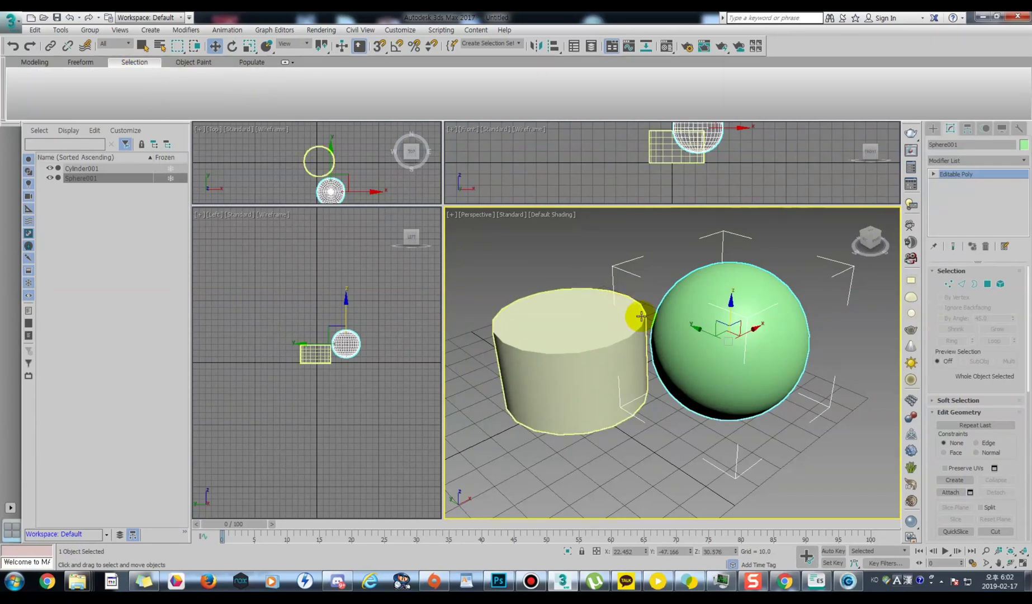
Set the Perspective viewport's shading mode to Clay
{"action": "mouse_move", "coordinate": [671, 315]}
{"action": "middle_mouse_down"}
{"action": "mouse_move", "coordinate": [686, 323]}
{"action": "mouse_move", "coordinate": [678, 320]}
{"action": "middle_mouse_up"}
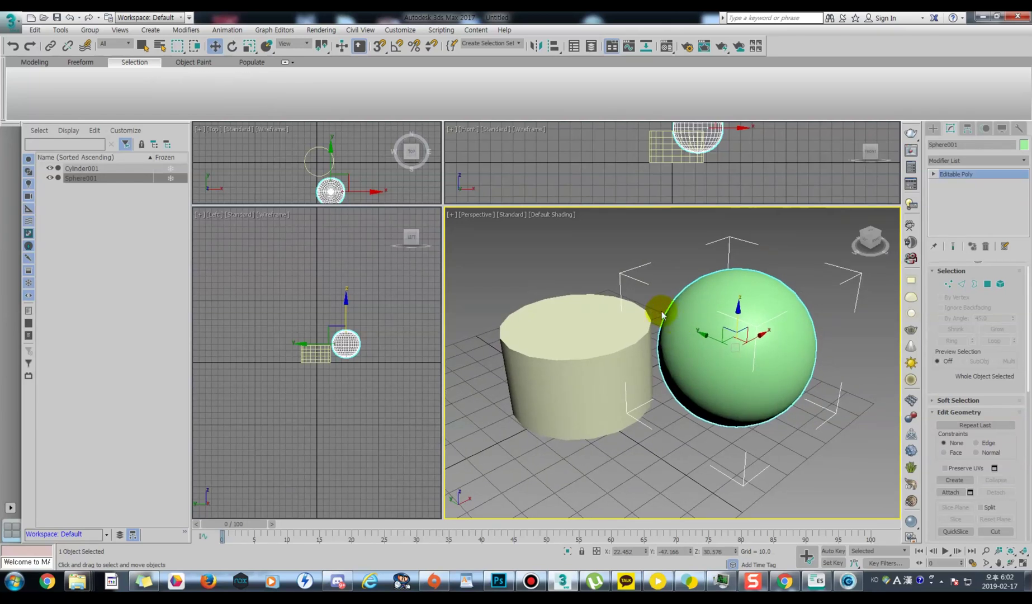
{"action": "left_click", "coordinate": [551, 215]}
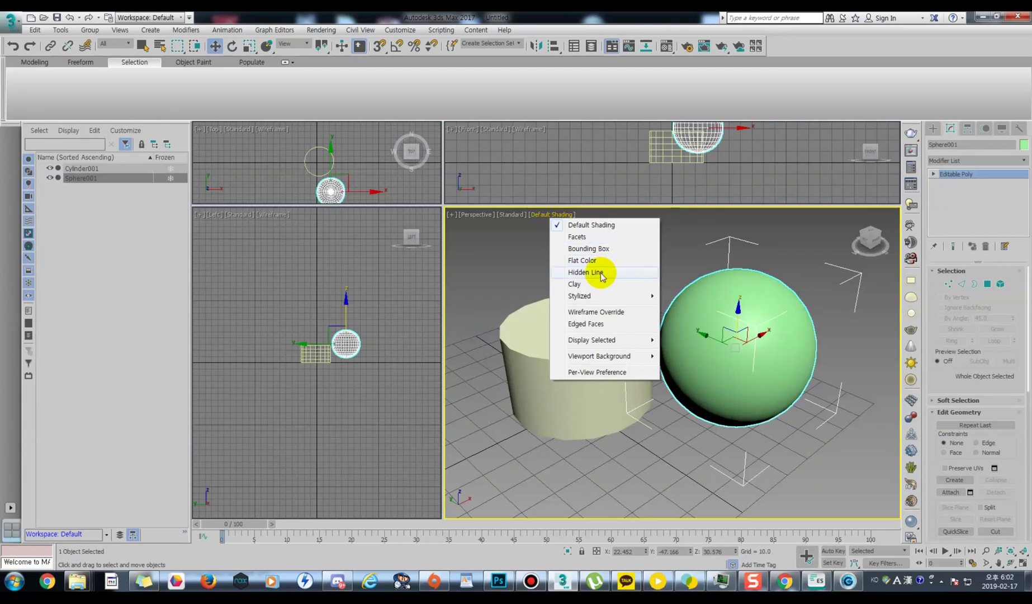
{"action": "left_click", "coordinate": [585, 285]}
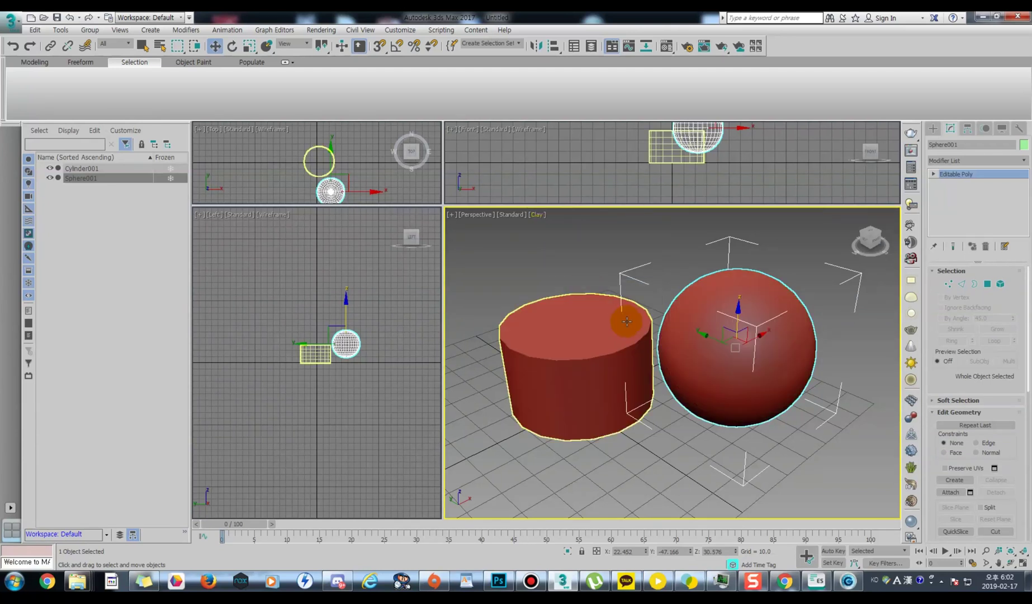
Look through the Perspective viewport's view, quality and shading options, including its per-view preferences and presets
{"action": "left_click", "coordinate": [538, 215]}
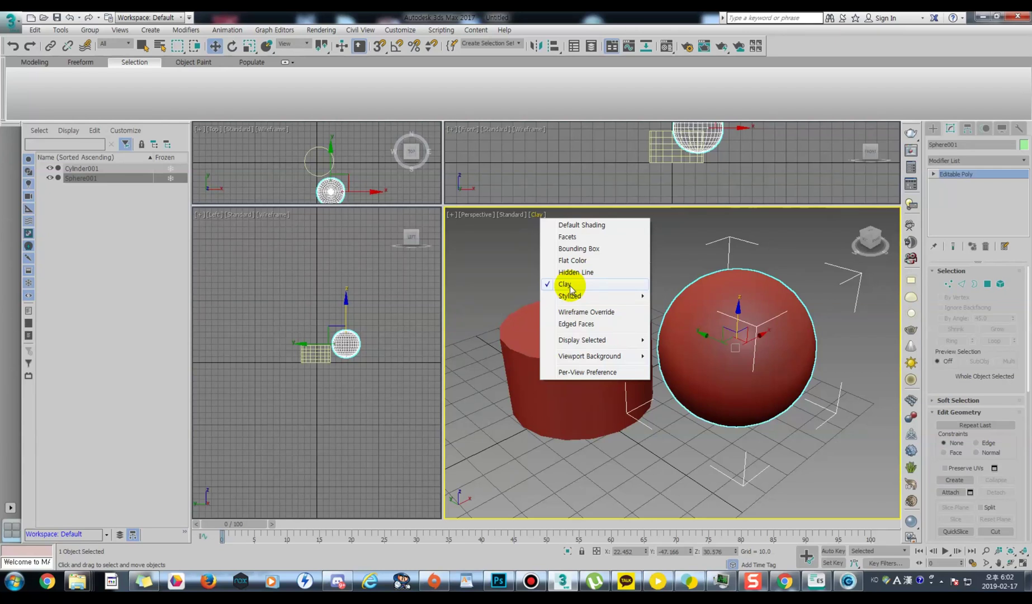
{"action": "left_click", "coordinate": [512, 215]}
{"action": "left_click", "coordinate": [474, 214]}
{"action": "left_click", "coordinate": [513, 215]}
{"action": "left_click", "coordinate": [536, 215]}
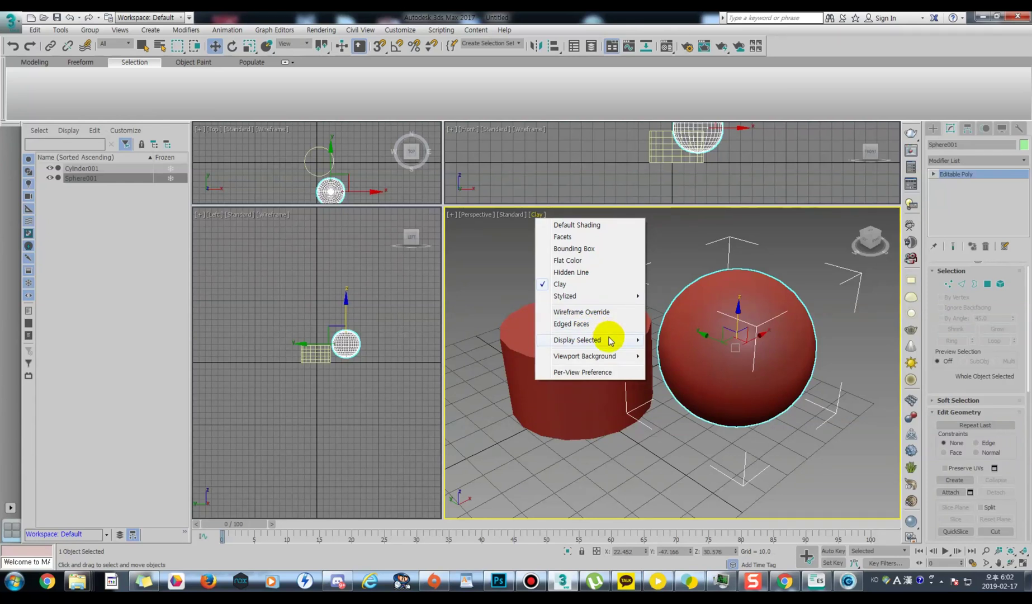
{"action": "mouse_move", "coordinate": [612, 344]}
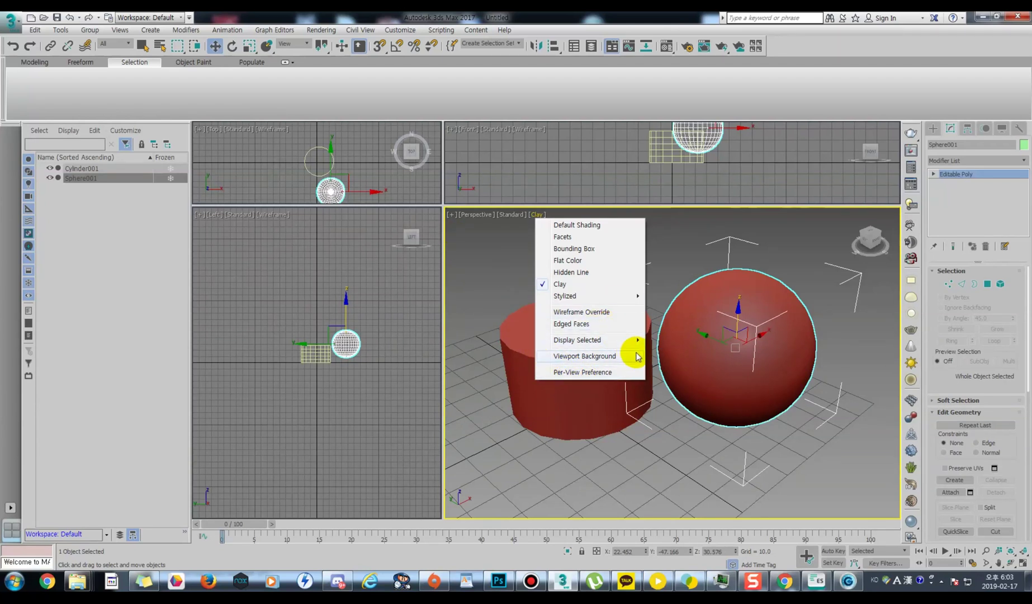
{"action": "left_click", "coordinate": [587, 372]}
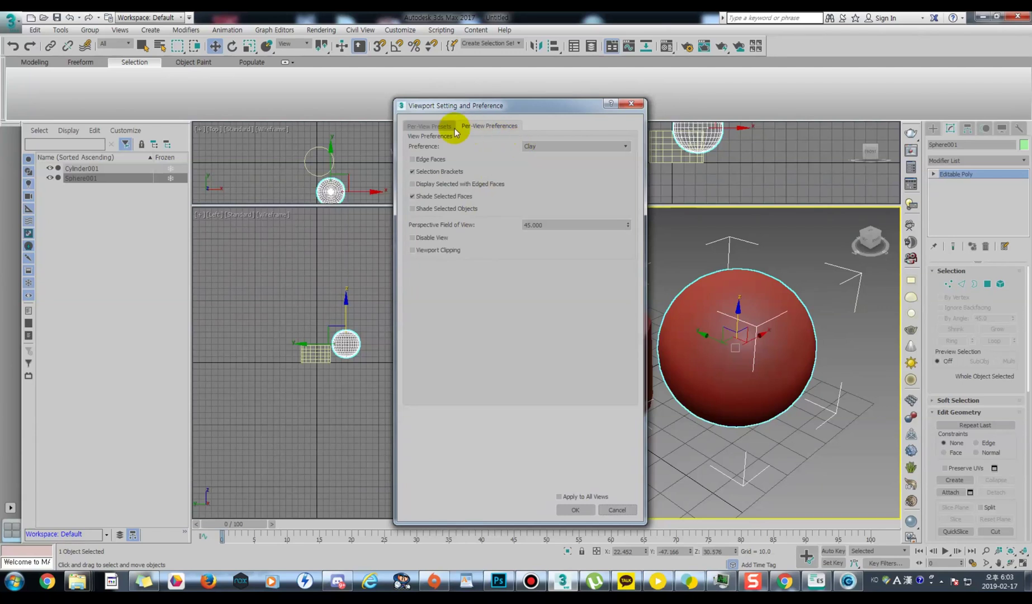
{"action": "left_click", "coordinate": [428, 126]}
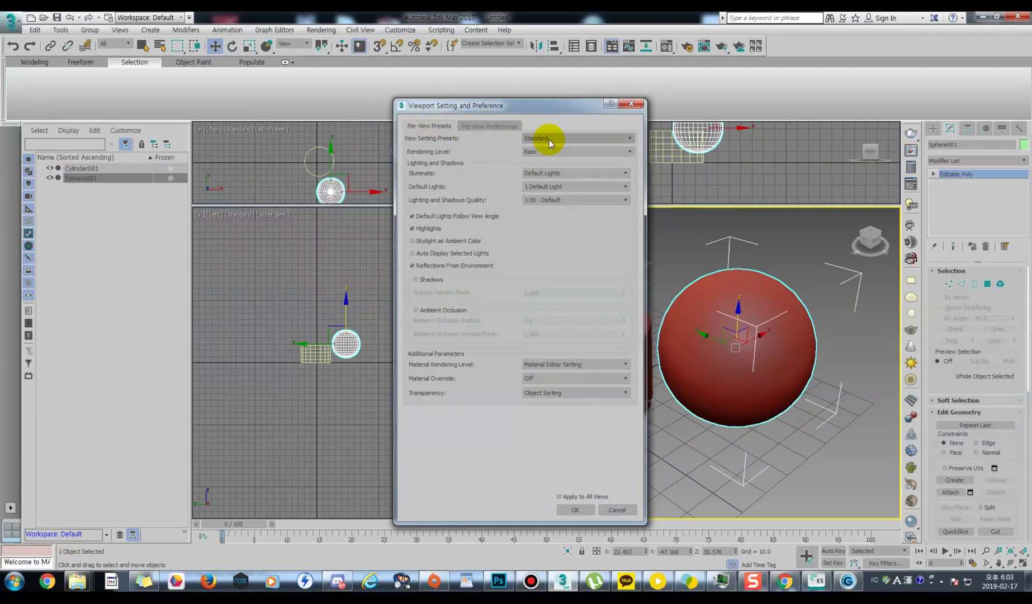
{"action": "left_click", "coordinate": [631, 103]}
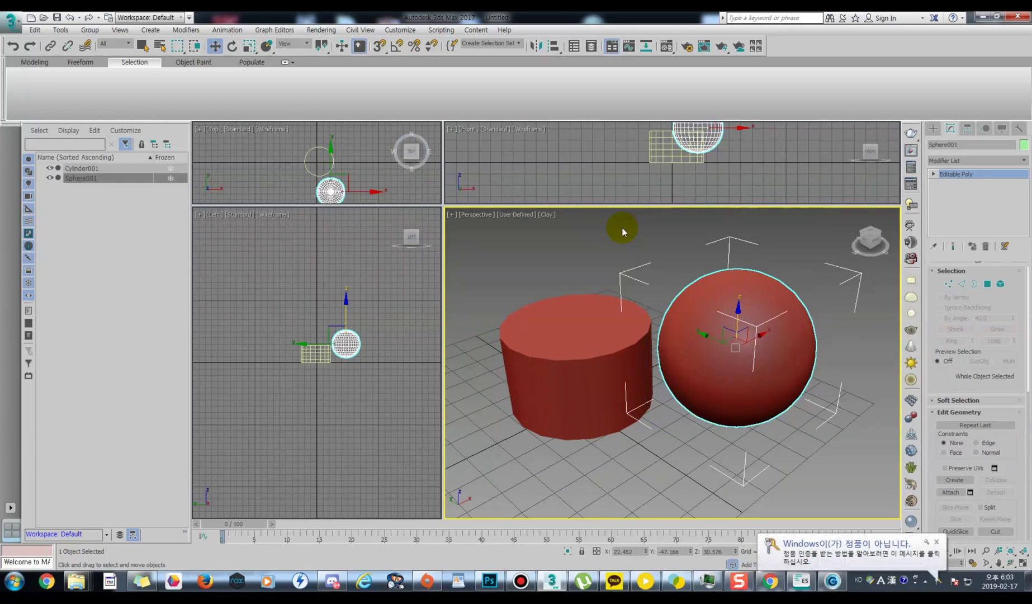
Restore Default Shading in the Perspective viewport, dismiss the Windows notification and return the selection to the sphere
{"action": "left_click", "coordinate": [547, 214]}
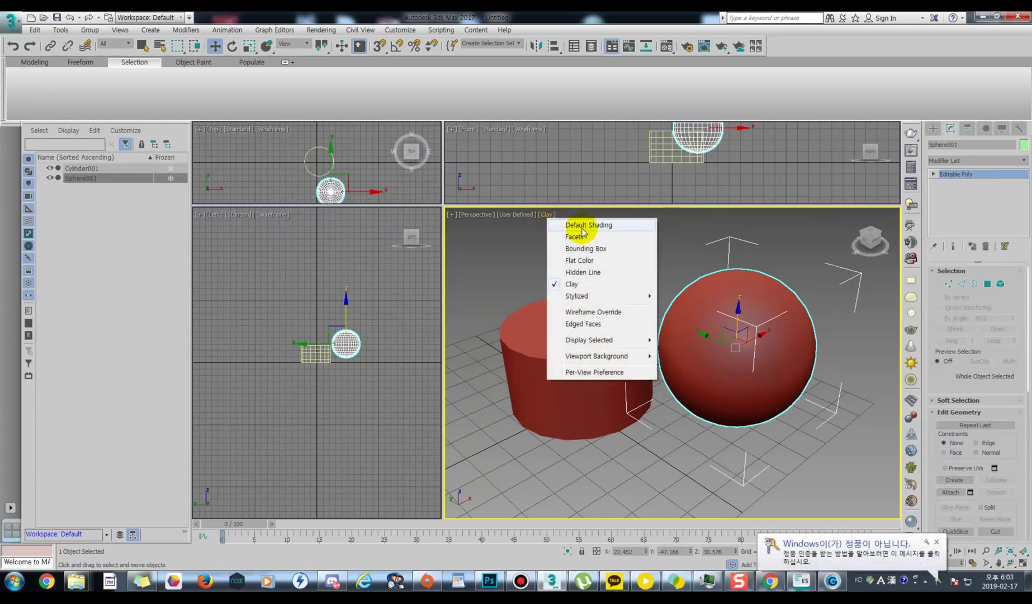
{"action": "left_click", "coordinate": [567, 223]}
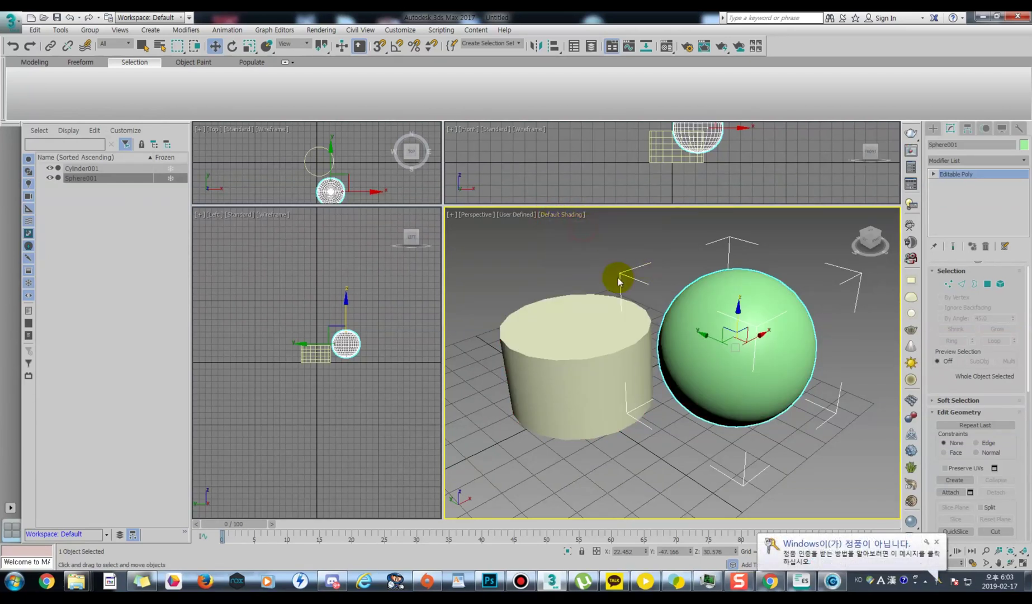
{"action": "left_click", "coordinate": [938, 540]}
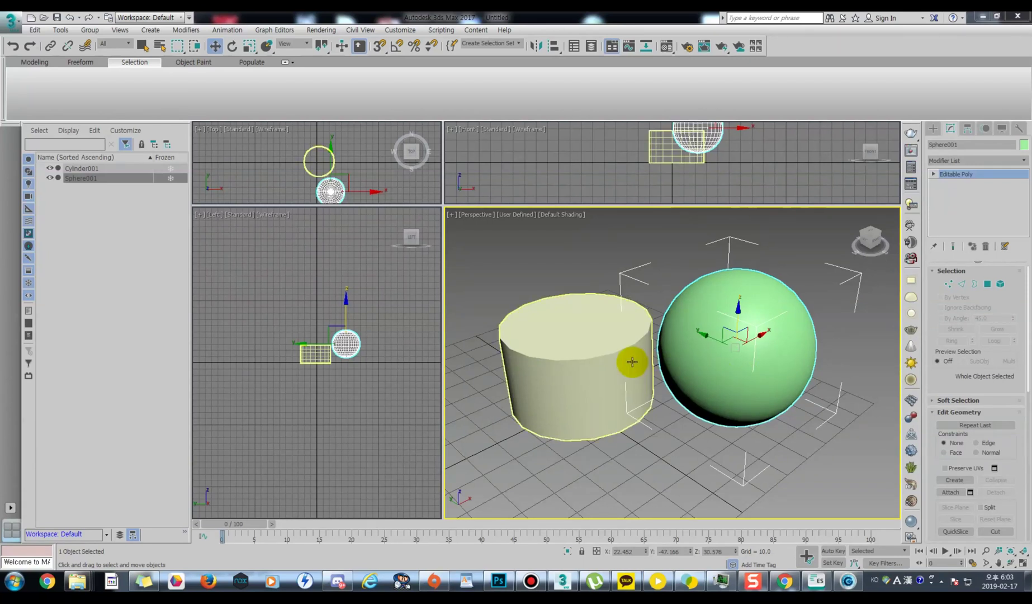
{"action": "left_click", "coordinate": [600, 353]}
{"action": "left_click", "coordinate": [691, 355]}
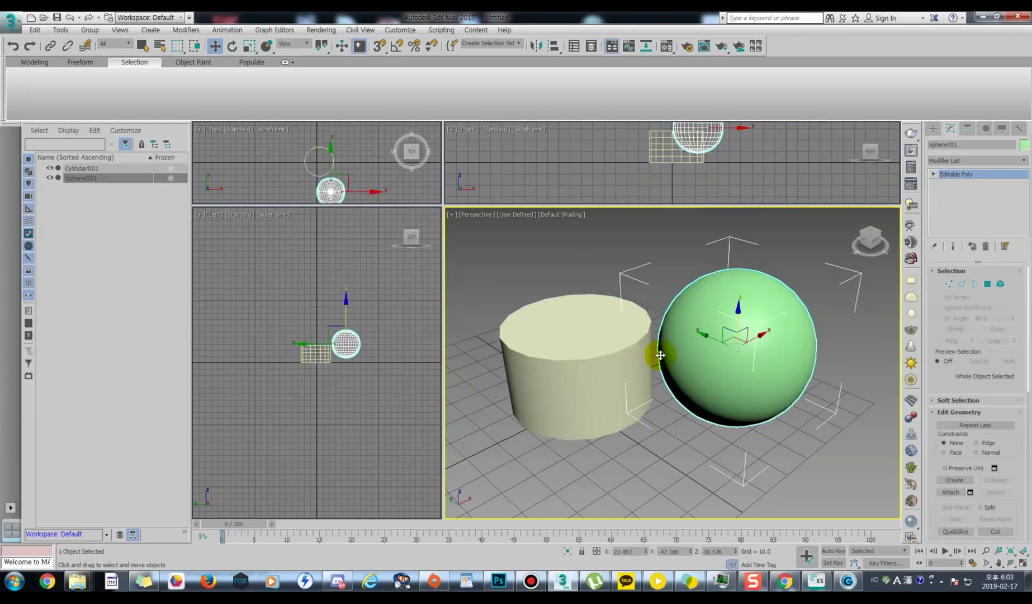
Check the Display Performance settings in the Perspective viewport's per-view preferences and close the dialog
{"action": "left_click", "coordinate": [563, 217]}
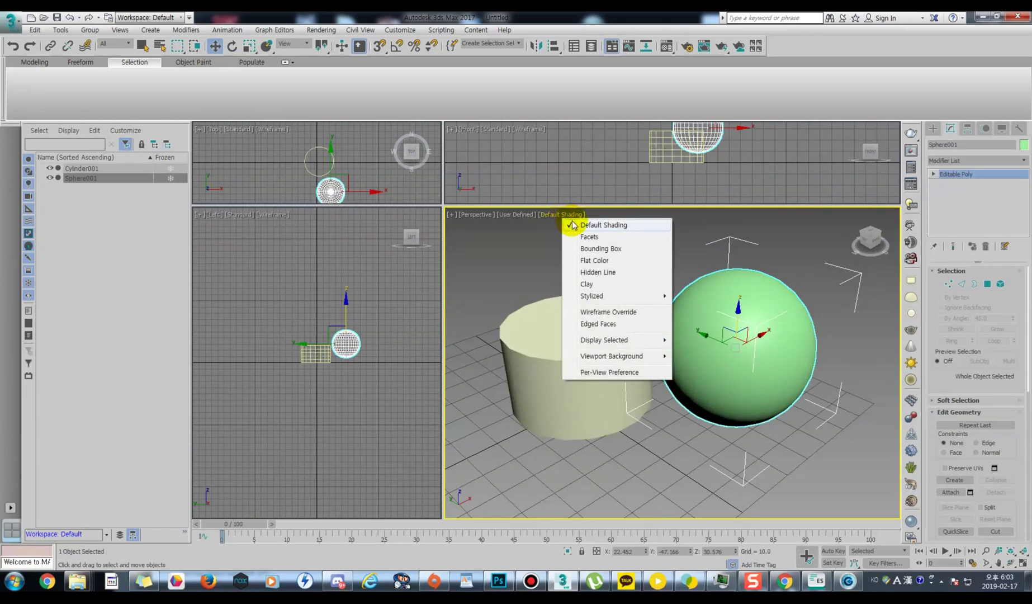
{"action": "mouse_move", "coordinate": [615, 342]}
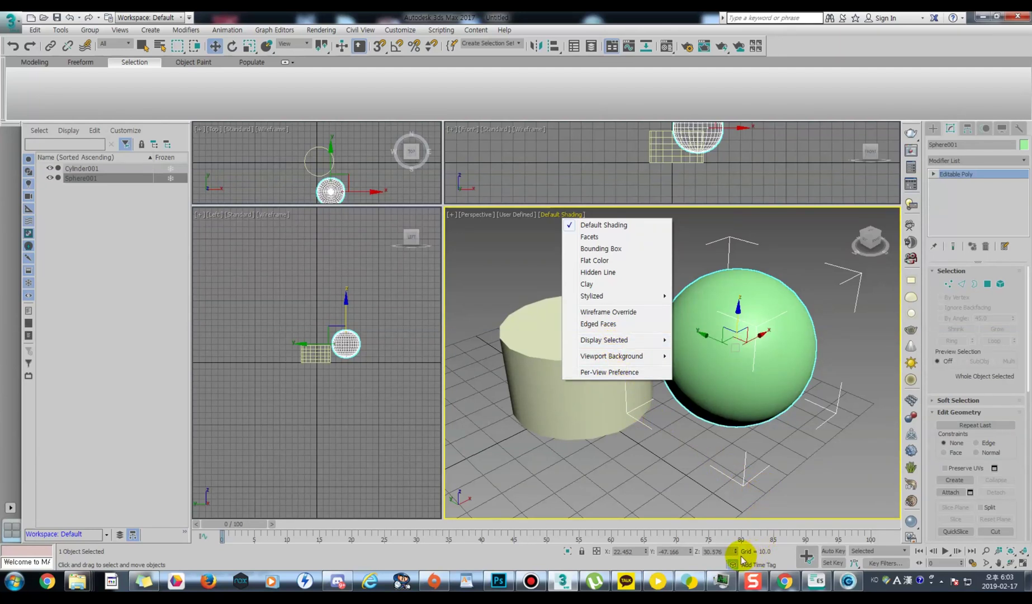
{"action": "left_click", "coordinate": [609, 371]}
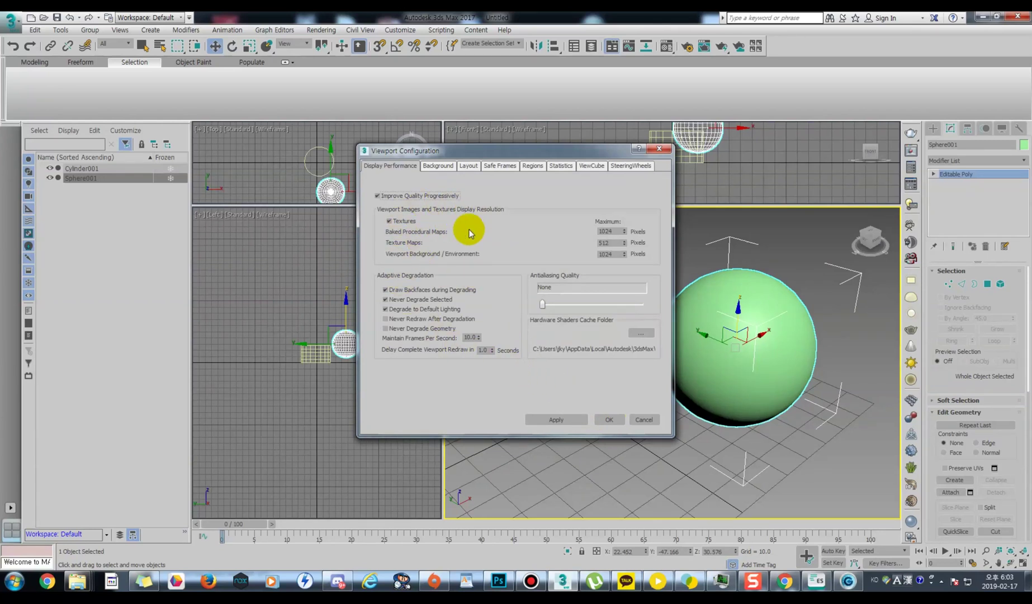
{"action": "left_click", "coordinate": [659, 149]}
{"action": "middle_click_drag", "start_coordinate": [742, 327], "coordinate": [720, 347]}
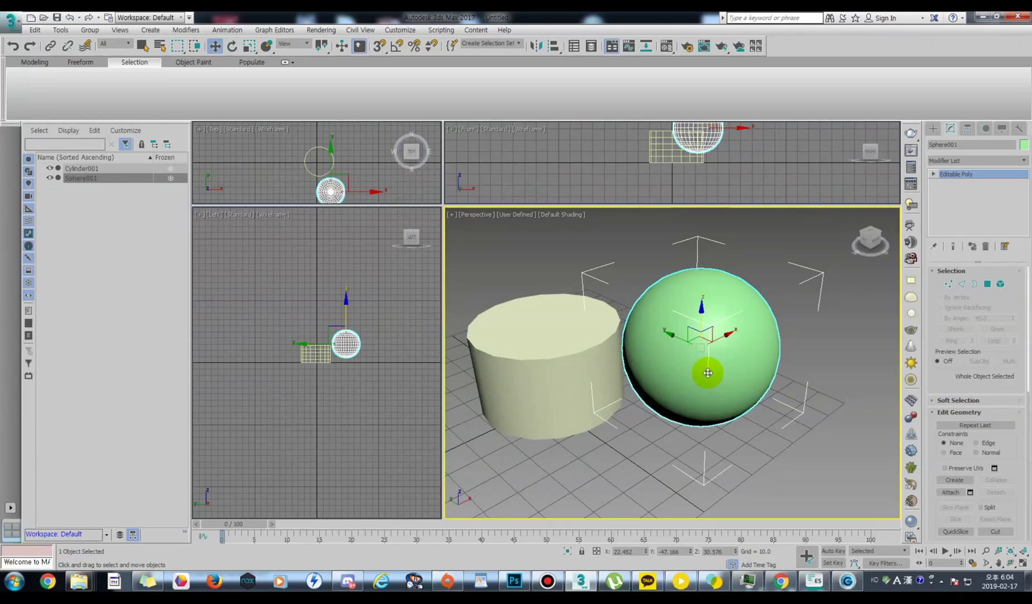
Close the Snagit capture window to the notification area and return to the Perspective viewport
{"action": "right_click", "coordinate": [706, 317]}
{"action": "left_click", "coordinate": [707, 321]}
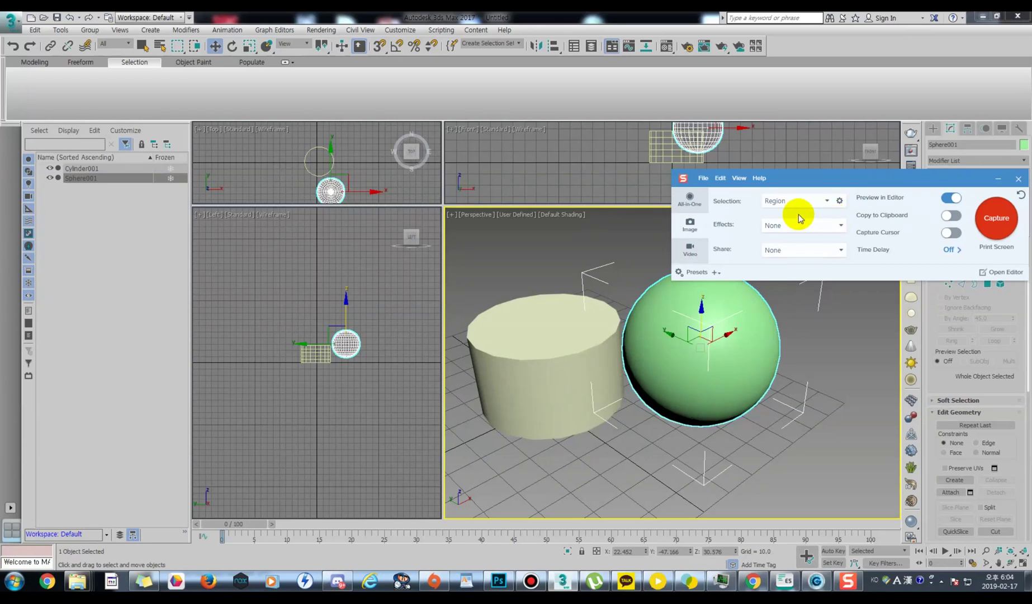
{"action": "left_click", "coordinate": [760, 178]}
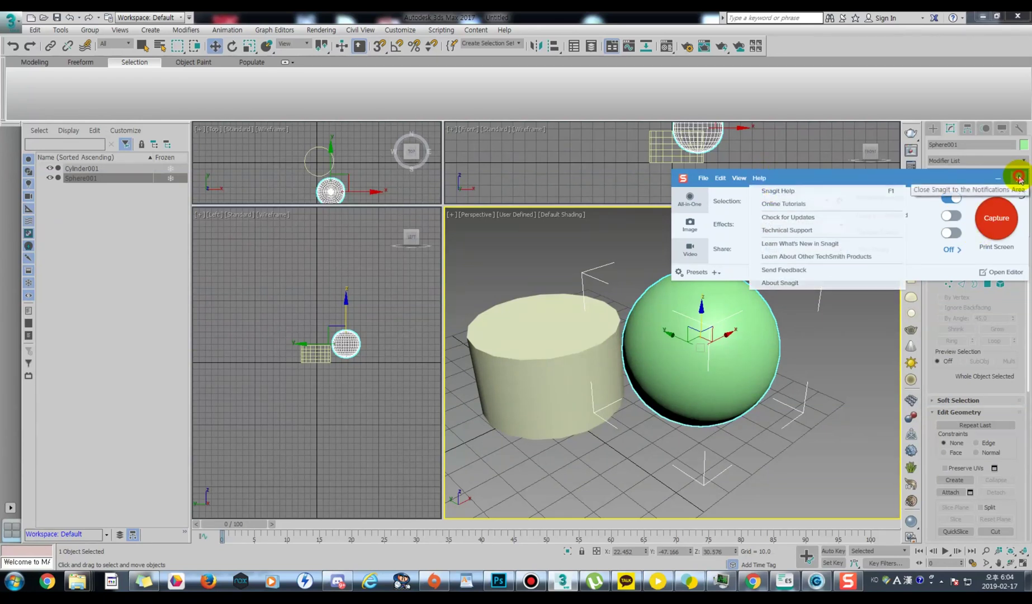
{"action": "left_click", "coordinate": [1018, 178]}
{"action": "middle_click_drag", "start_coordinate": [751, 301], "coordinate": [750, 306]}
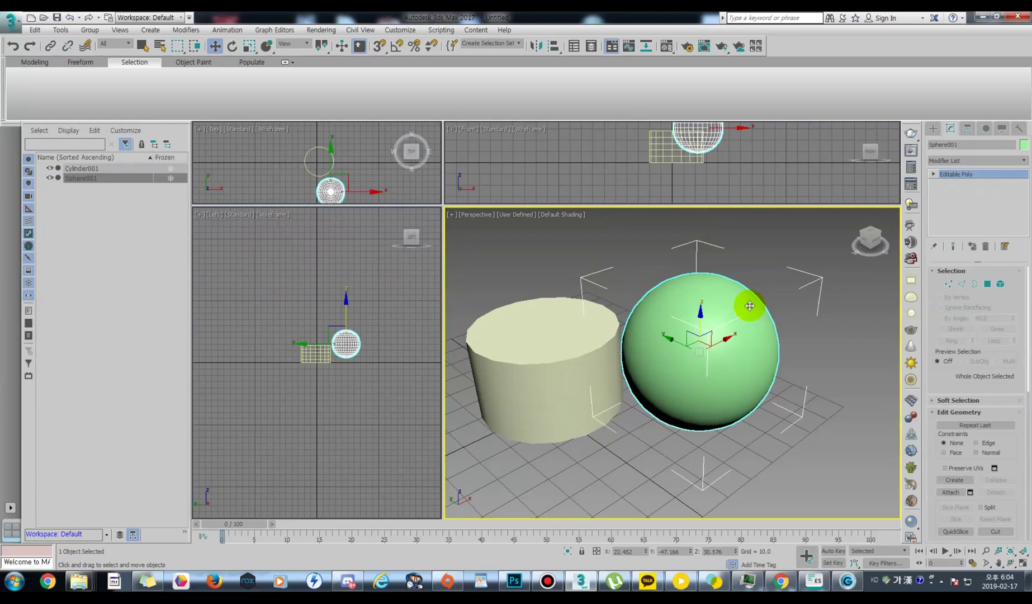
{"action": "key", "text": "Escape"}
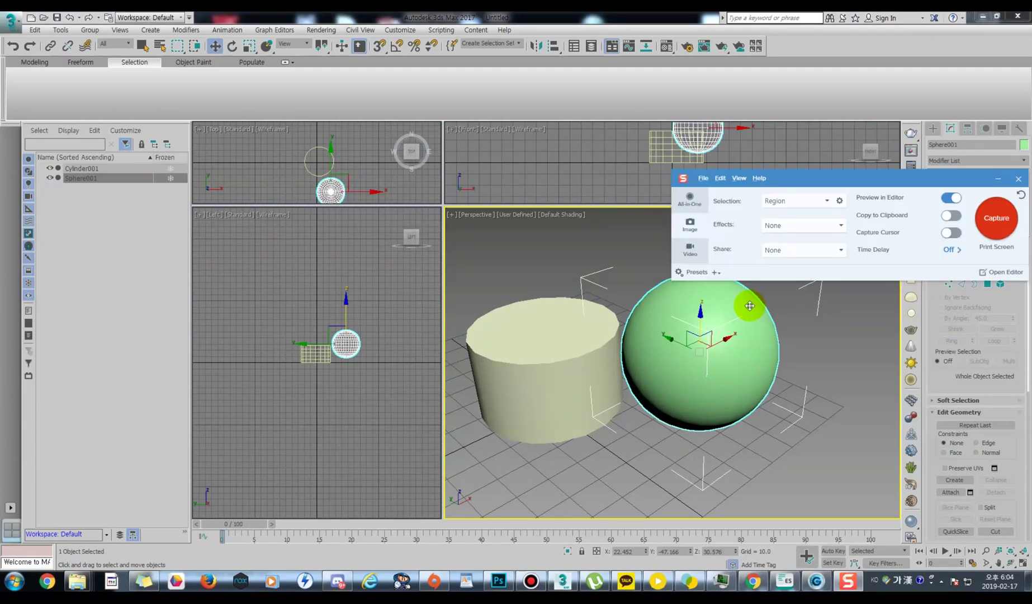
Open Windows Task Manager and end the Snagit32.exe process
{"action": "right_click", "coordinate": [866, 583]}
{"action": "left_click", "coordinate": [899, 551]}
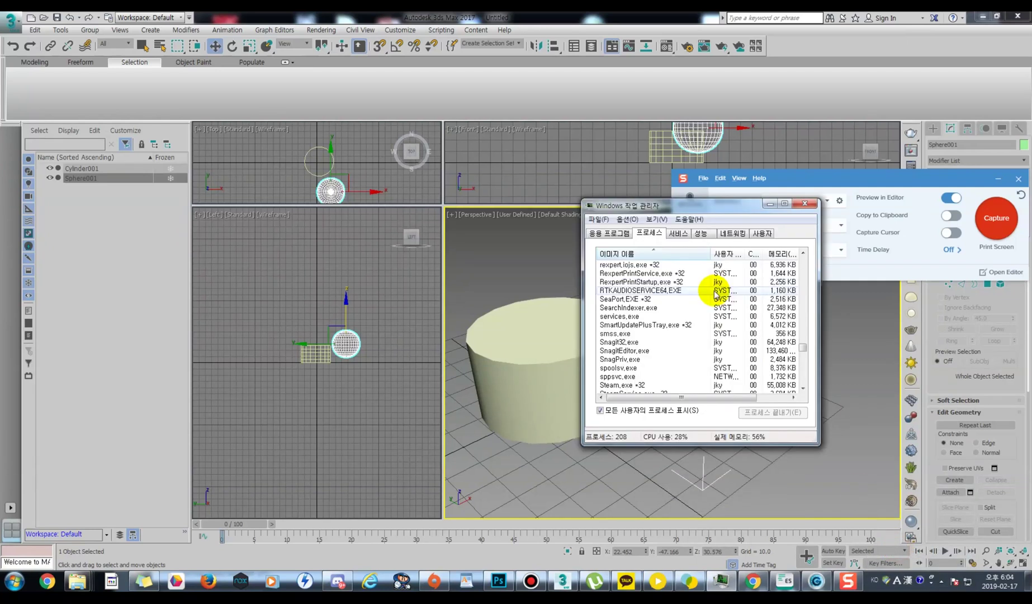
{"action": "left_click", "coordinate": [640, 318]}
{"action": "key", "text": "Down"}
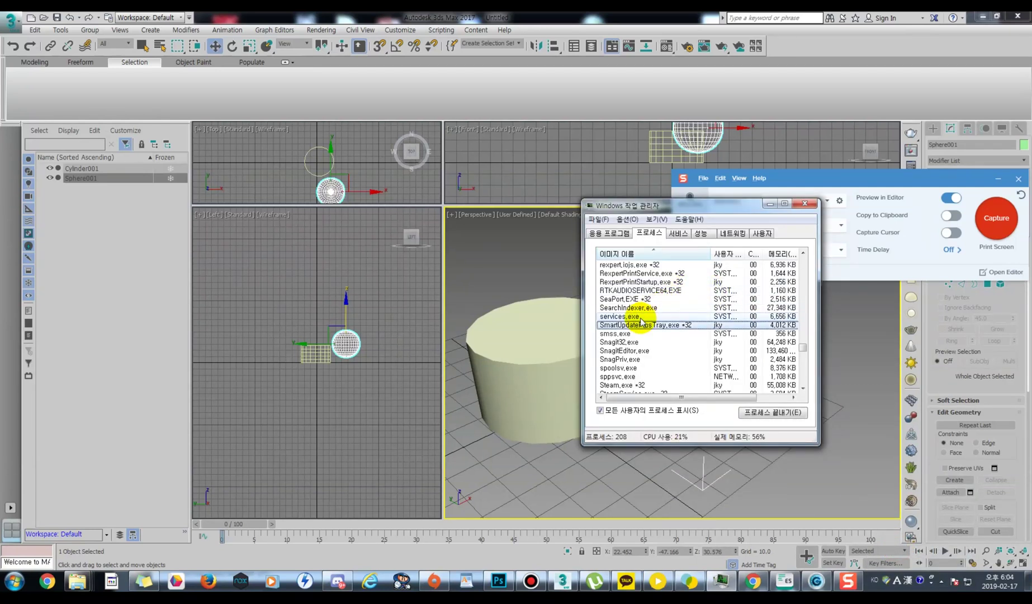
{"action": "key", "text": "Down"}
{"action": "key", "text": "Down"}
{"action": "left_click", "coordinate": [750, 411]}
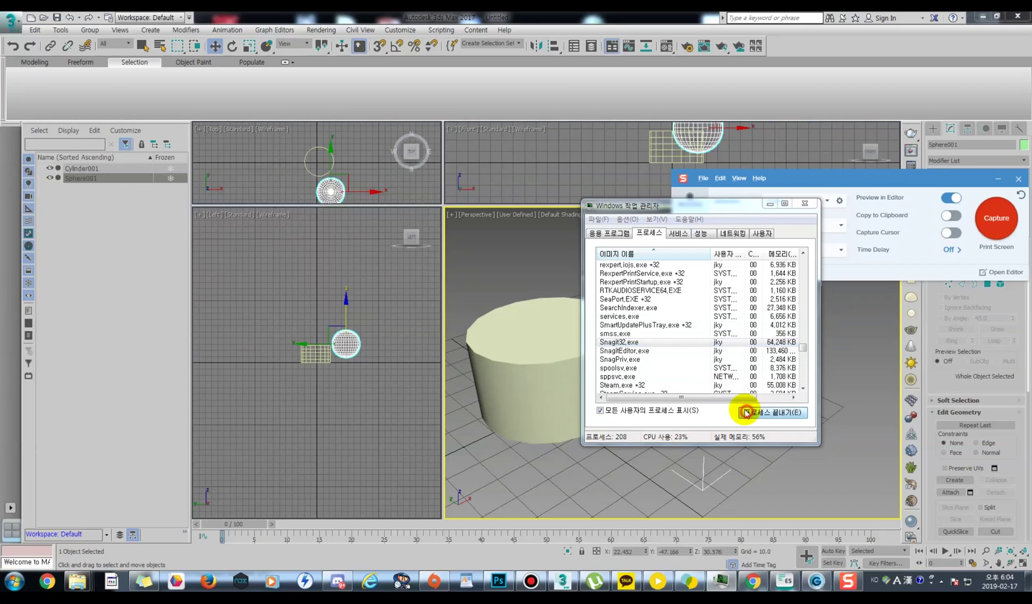
{"action": "left_click", "coordinate": [534, 320]}
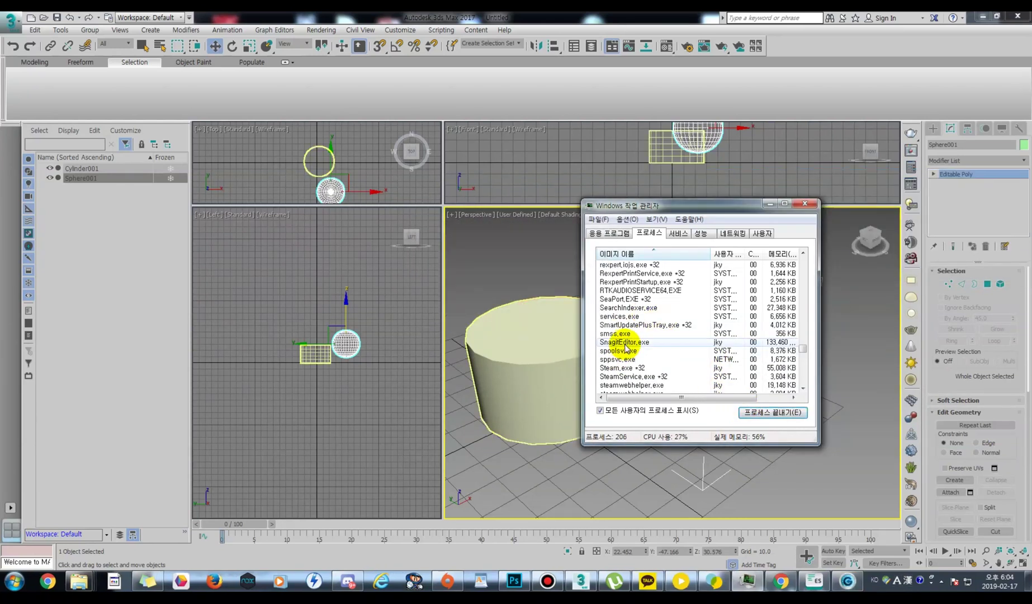
End the SnagitEditor.exe process and close Windows Task Manager
{"action": "left_click", "coordinate": [746, 412]}
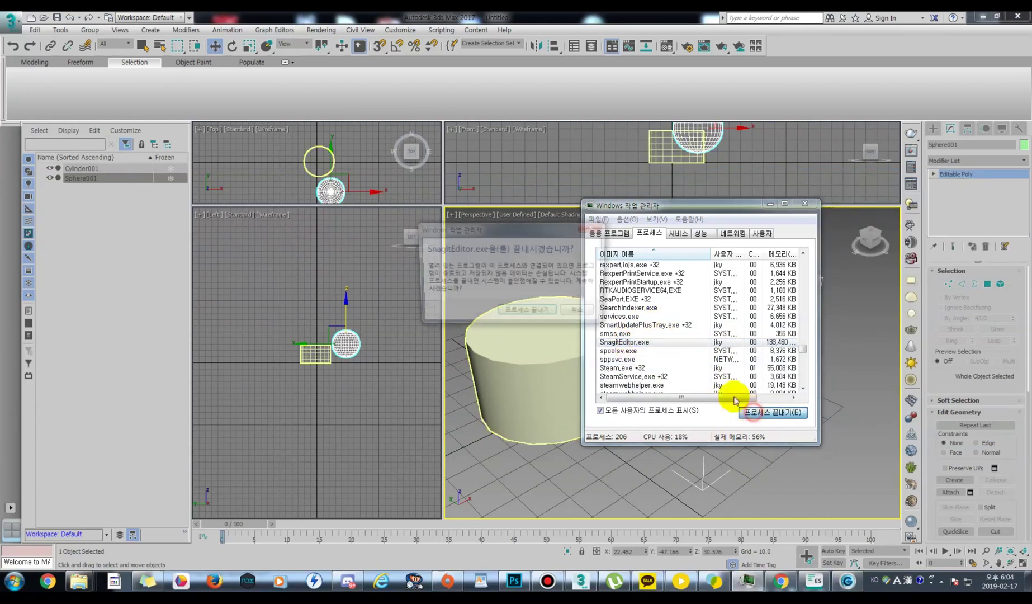
{"action": "left_click", "coordinate": [545, 313]}
{"action": "left_click", "coordinate": [806, 205]}
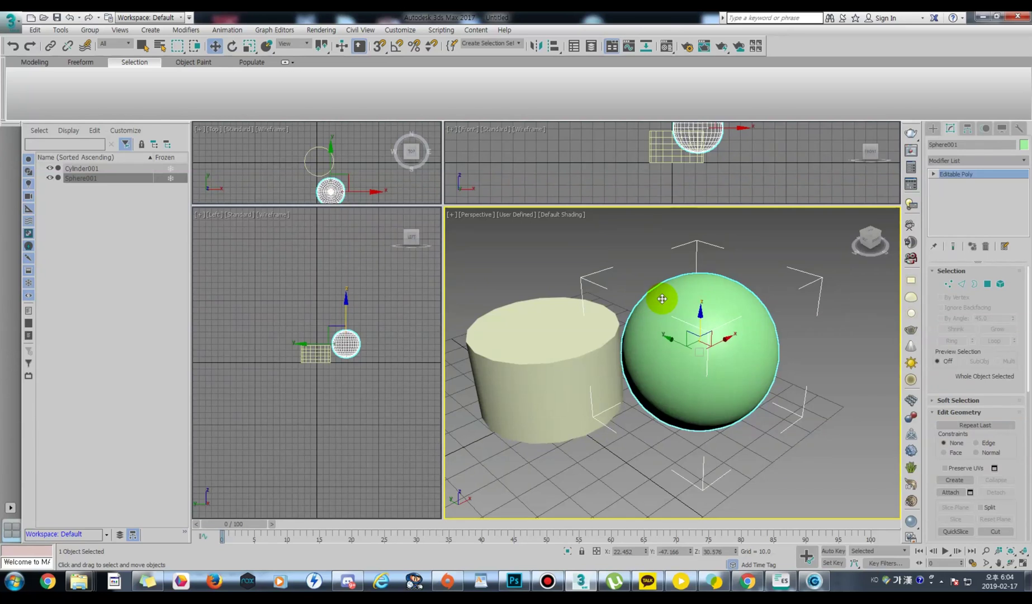
Toggle isolation of the selected sphere on and off several times, ending with both objects shown
{"action": "middle_click_drag", "start_coordinate": [684, 295], "coordinate": [727, 315]}
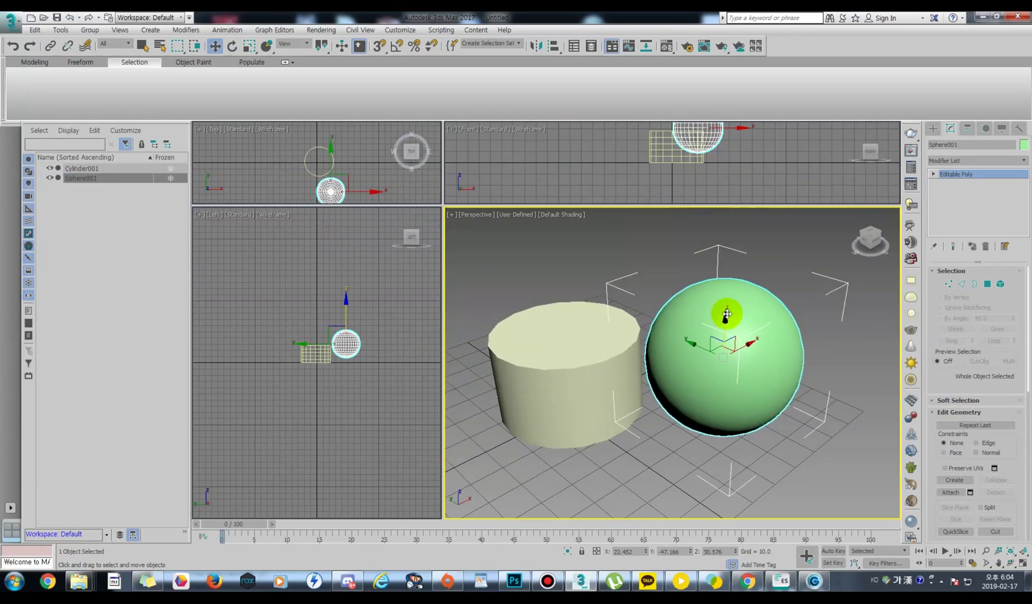
{"action": "key", "text": "alt+q"}
{"action": "key", "text": "alt+q"}
{"action": "key", "text": "alt+q"}
{"action": "key", "text": "alt+q"}
{"action": "key", "text": "alt+q"}
{"action": "key", "text": "alt+q"}
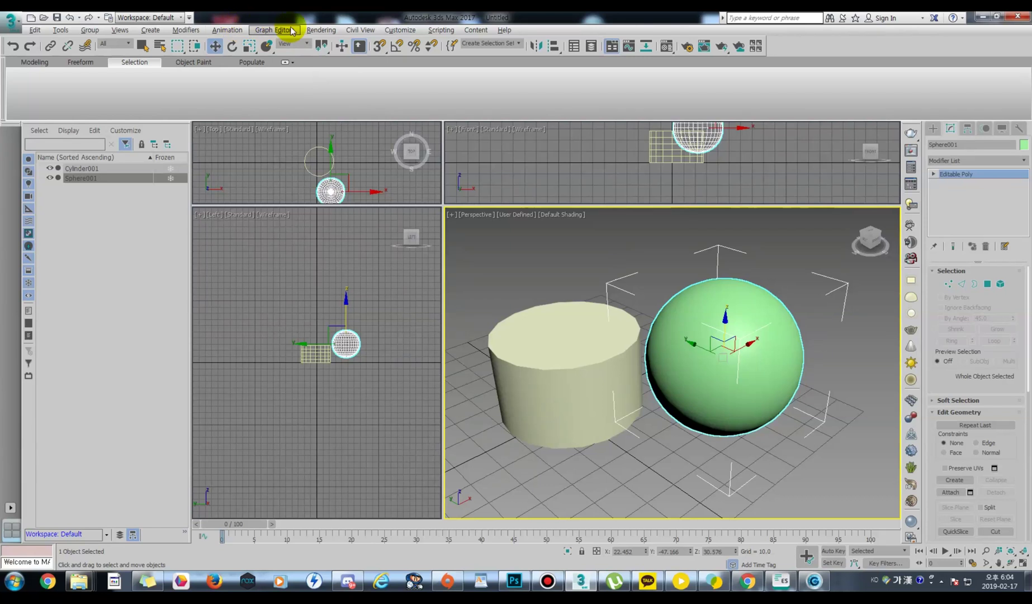
Open the user interface customization for keyboard shortcuts and filter the actions to the Editable Polygon Object category
{"action": "left_click", "coordinate": [391, 35]}
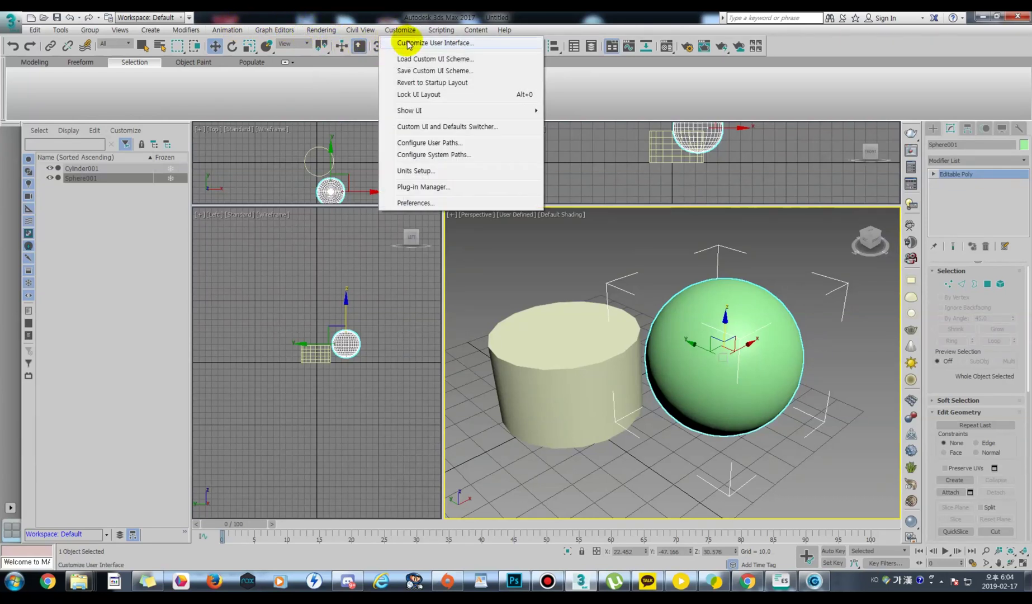
{"action": "left_click", "coordinate": [408, 42]}
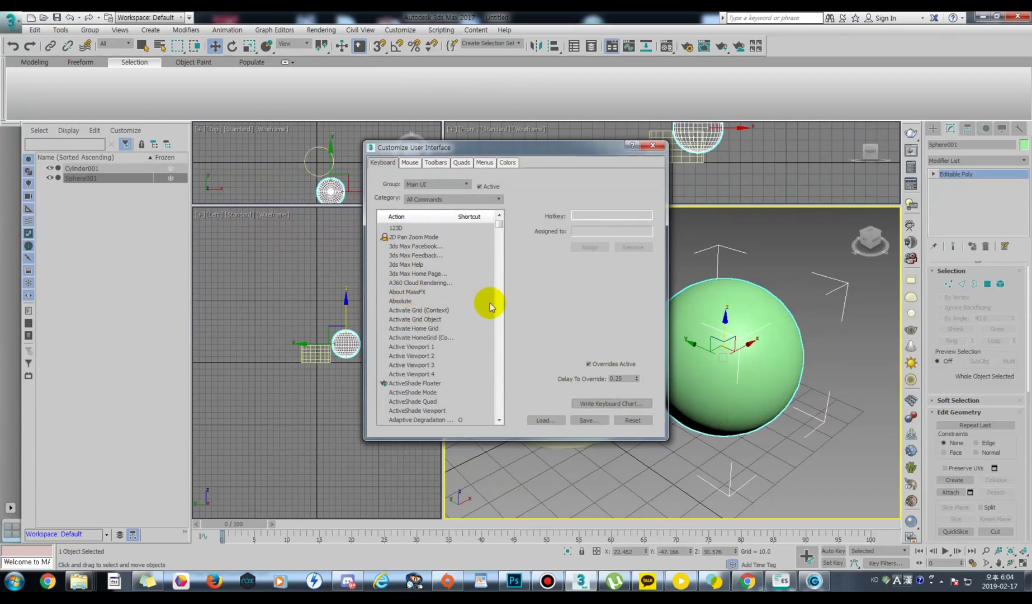
{"action": "left_click_drag", "start_coordinate": [541, 148], "coordinate": [665, 155]}
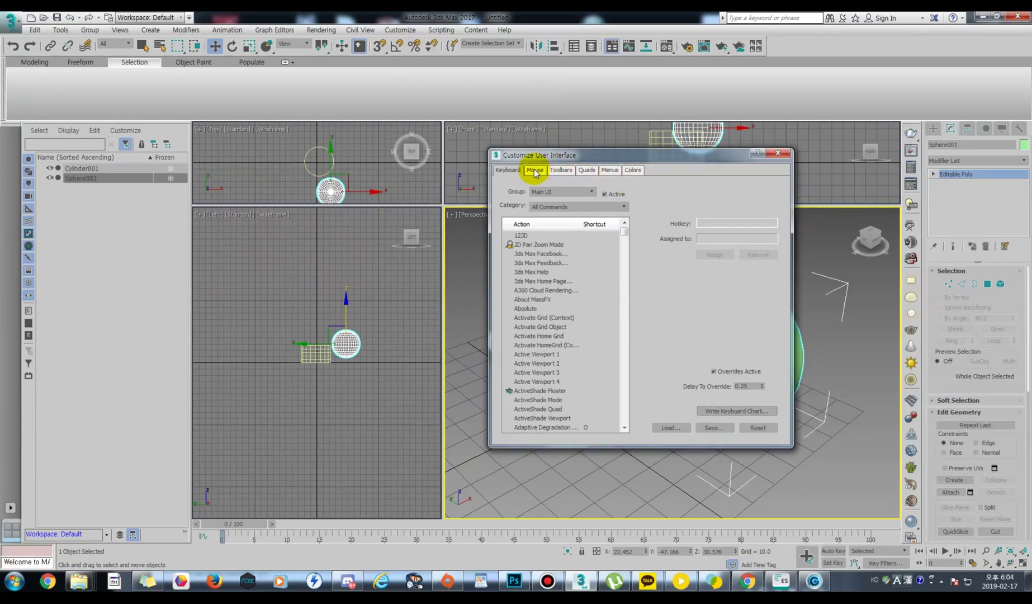
{"action": "left_click", "coordinate": [567, 207]}
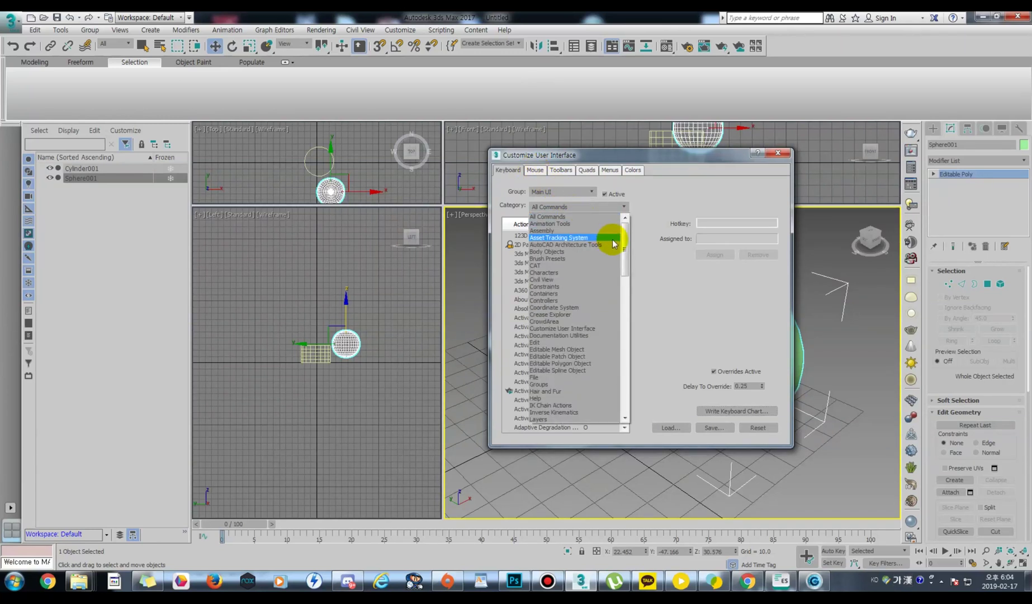
{"action": "left_click_drag", "start_coordinate": [625, 248], "coordinate": [627, 272]}
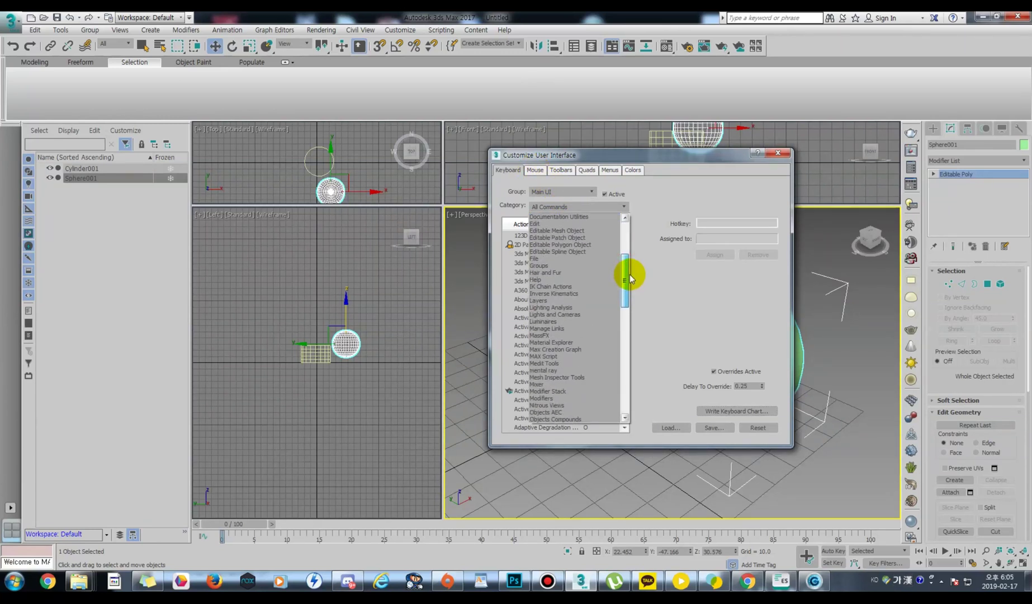
{"action": "left_click", "coordinate": [551, 246]}
Select the Bevel (Poly) action and look through the Editable Polygon Object actions and their assigned shortcuts
{"action": "left_click", "coordinate": [562, 254]}
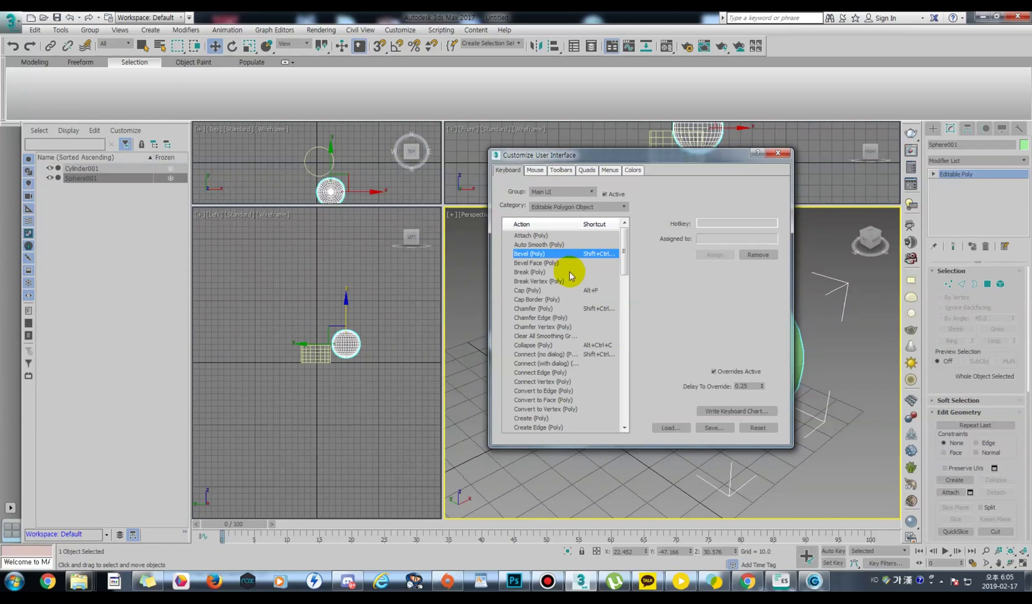
{"action": "scroll", "coordinate": [568, 302], "scroll_direction": "down", "scroll_amount": 5}
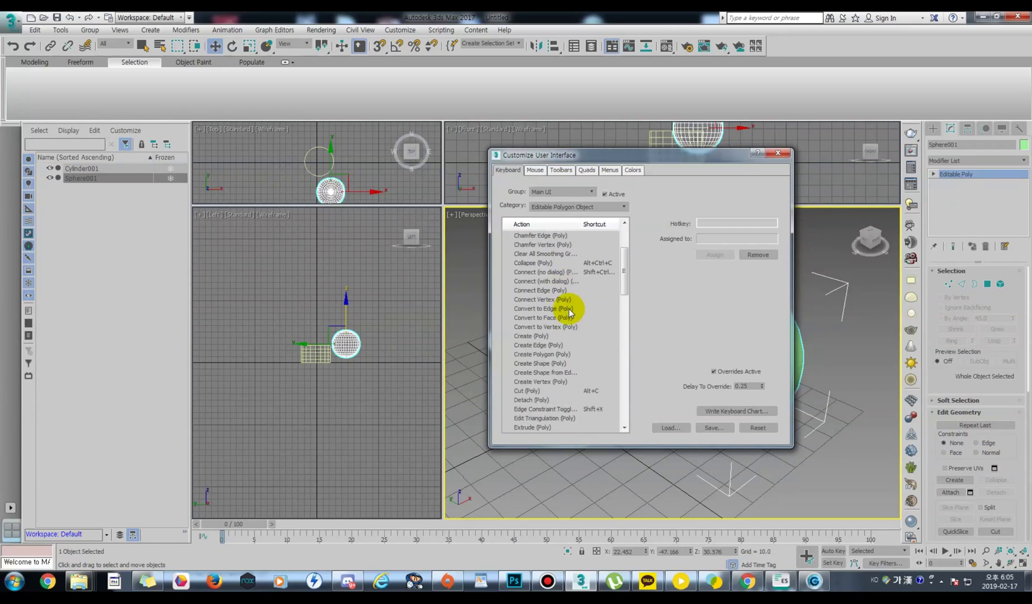
{"action": "scroll", "coordinate": [570, 311], "scroll_direction": "down", "scroll_amount": 9}
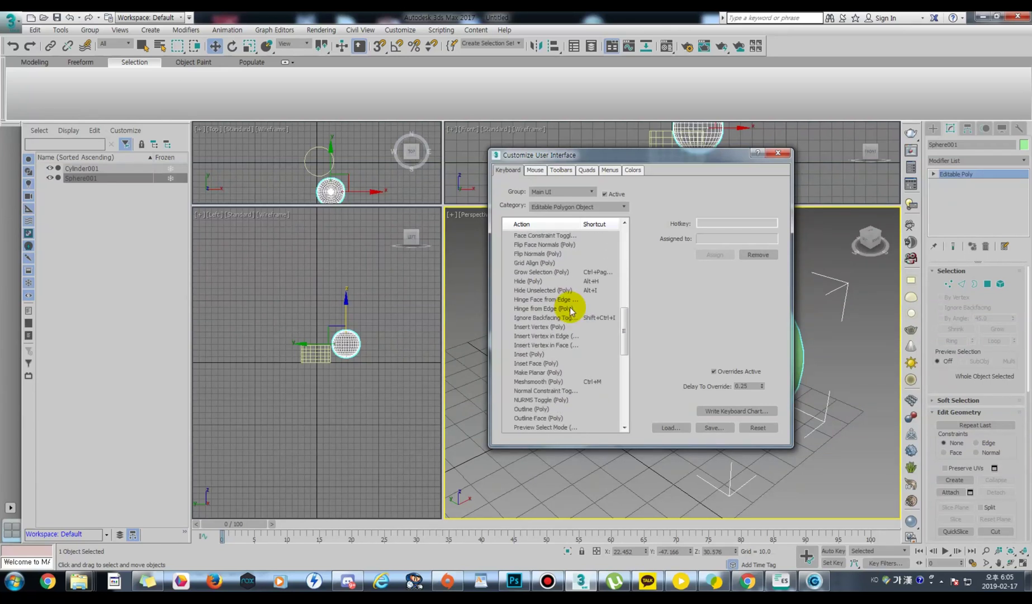
{"action": "scroll", "coordinate": [569, 308], "scroll_direction": "up", "scroll_amount": 4}
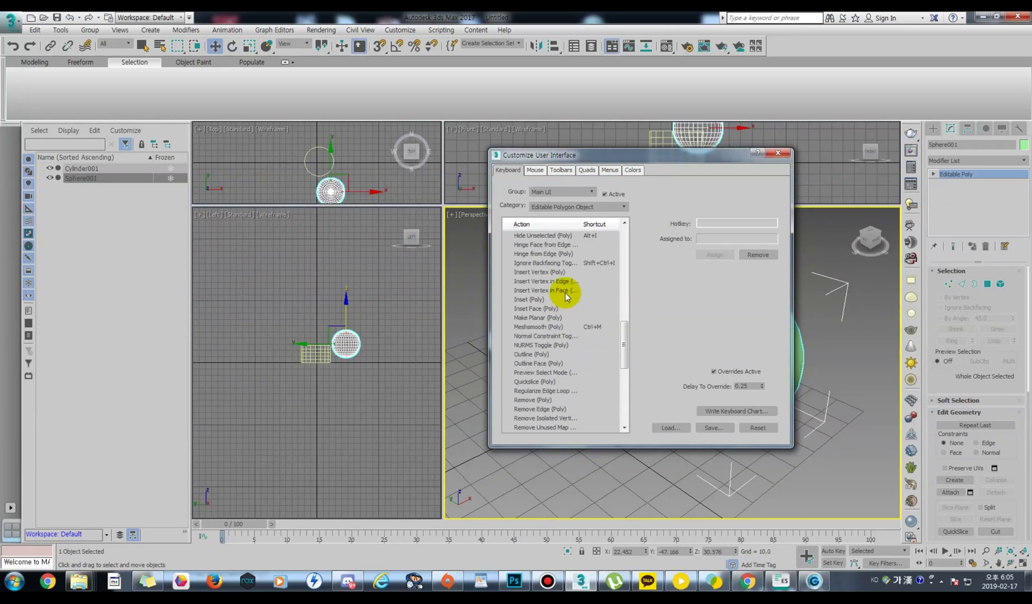
{"action": "scroll", "coordinate": [565, 287], "scroll_direction": "up", "scroll_amount": 10}
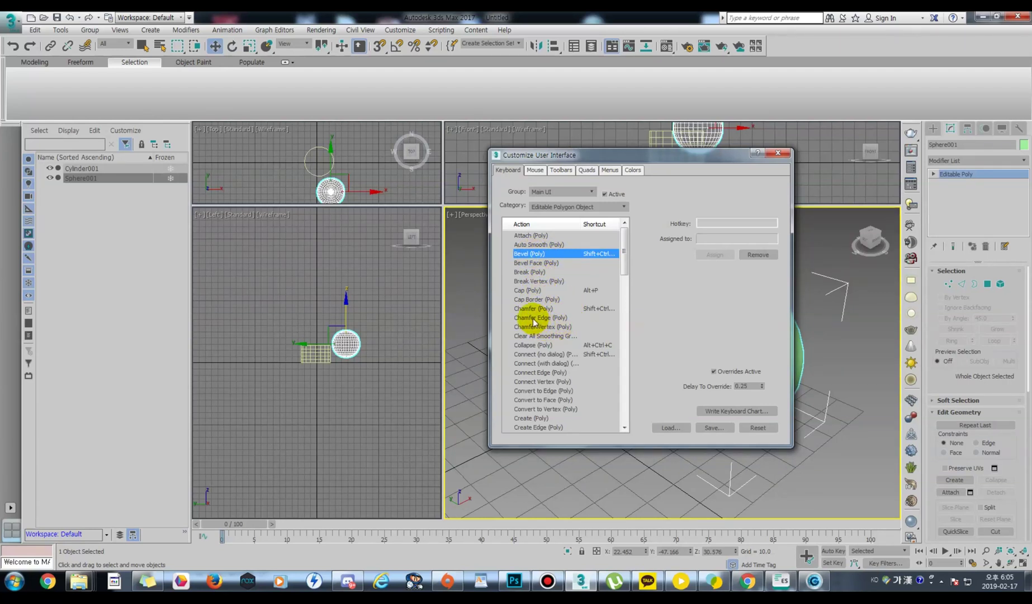
{"action": "scroll", "coordinate": [564, 328], "scroll_direction": "down", "scroll_amount": 6}
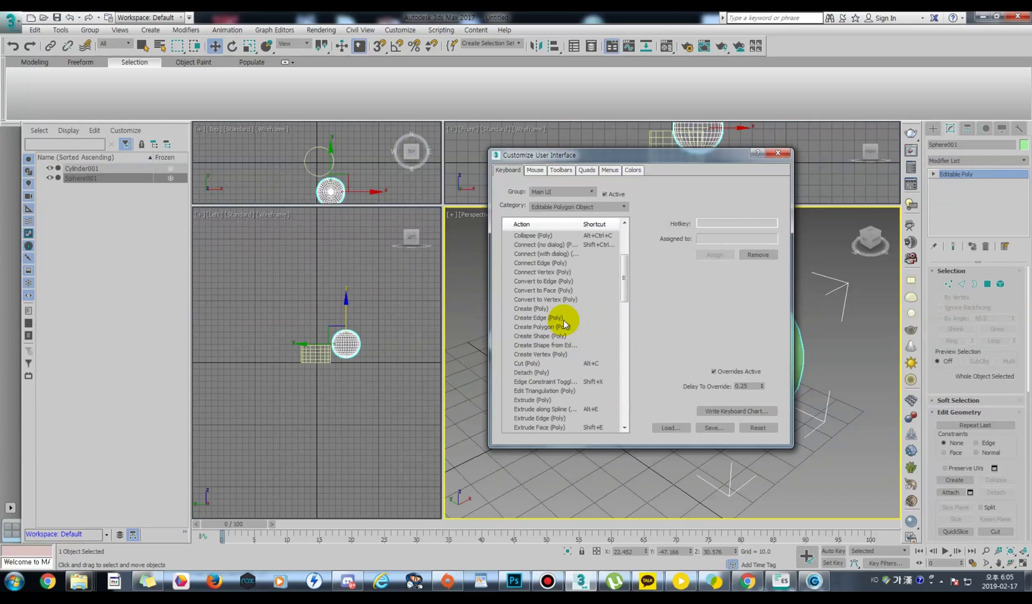
Choose the Editable Polygon Object category again and select the Break Vertex (Poly) action
{"action": "left_click", "coordinate": [579, 209]}
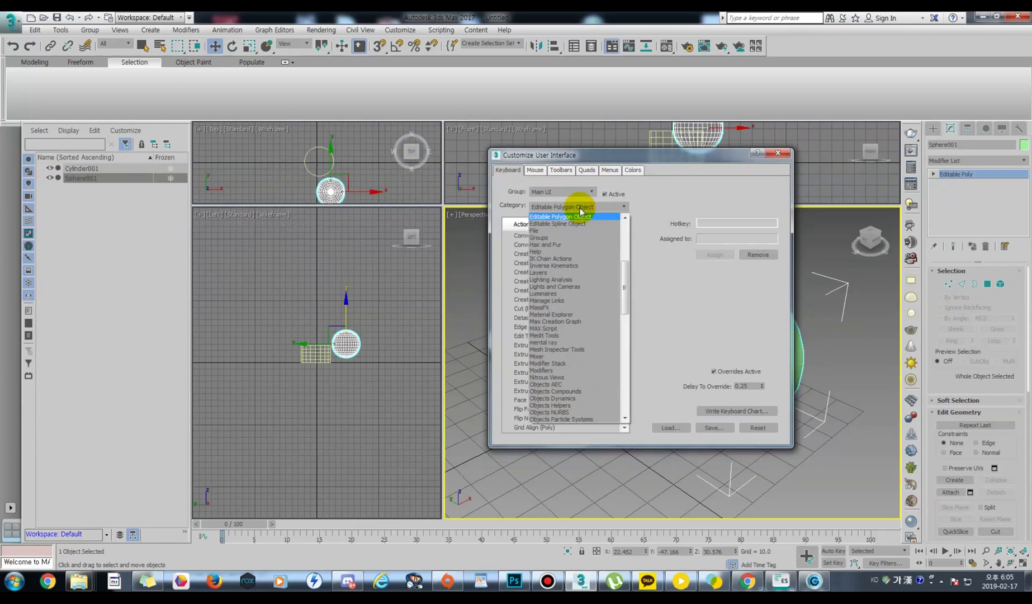
{"action": "scroll", "coordinate": [627, 267], "scroll_direction": "up", "scroll_amount": 3}
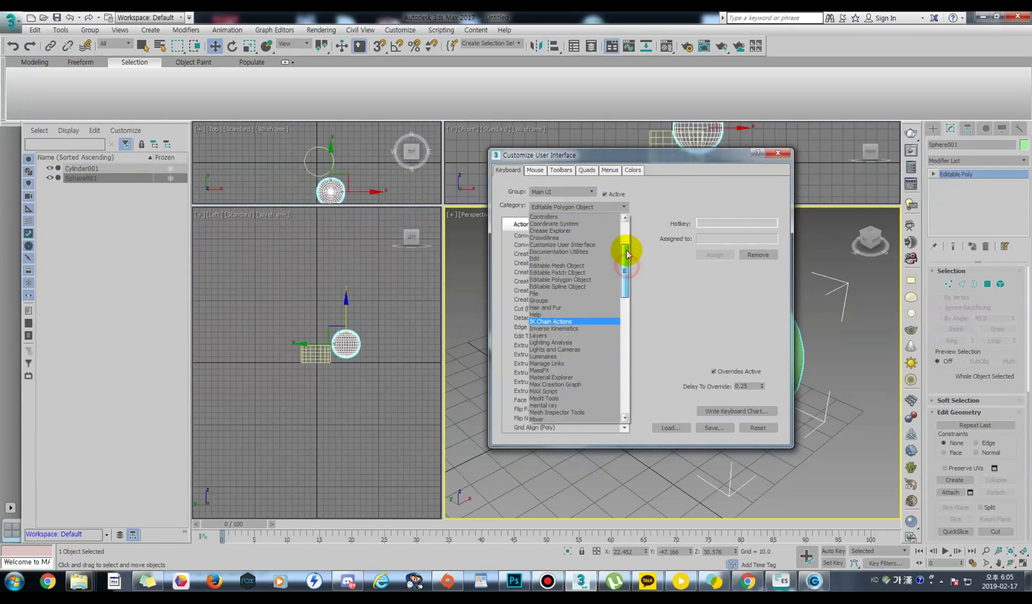
{"action": "left_click", "coordinate": [595, 279]}
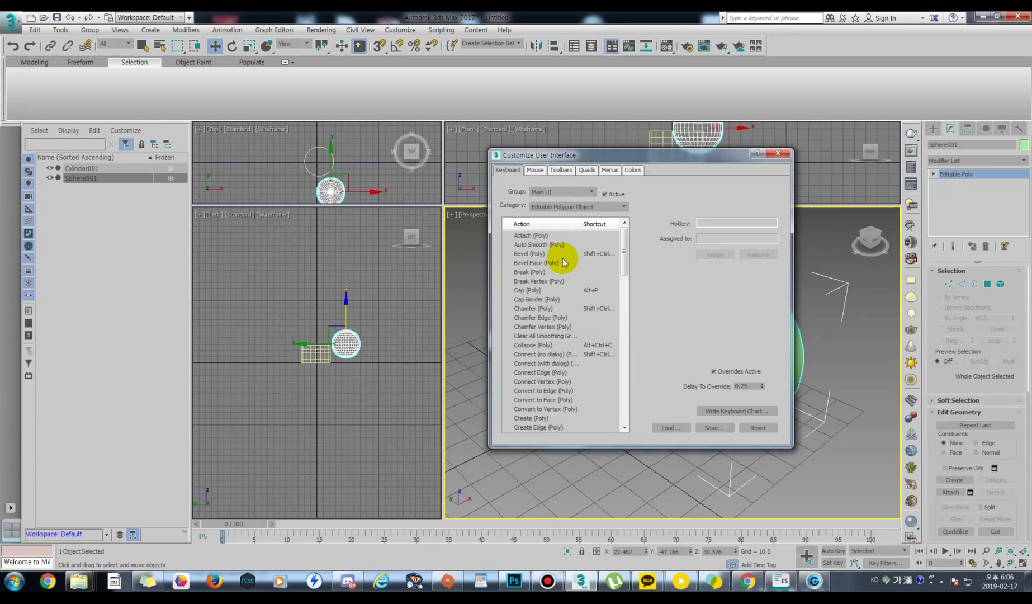
{"action": "left_click", "coordinate": [556, 281]}
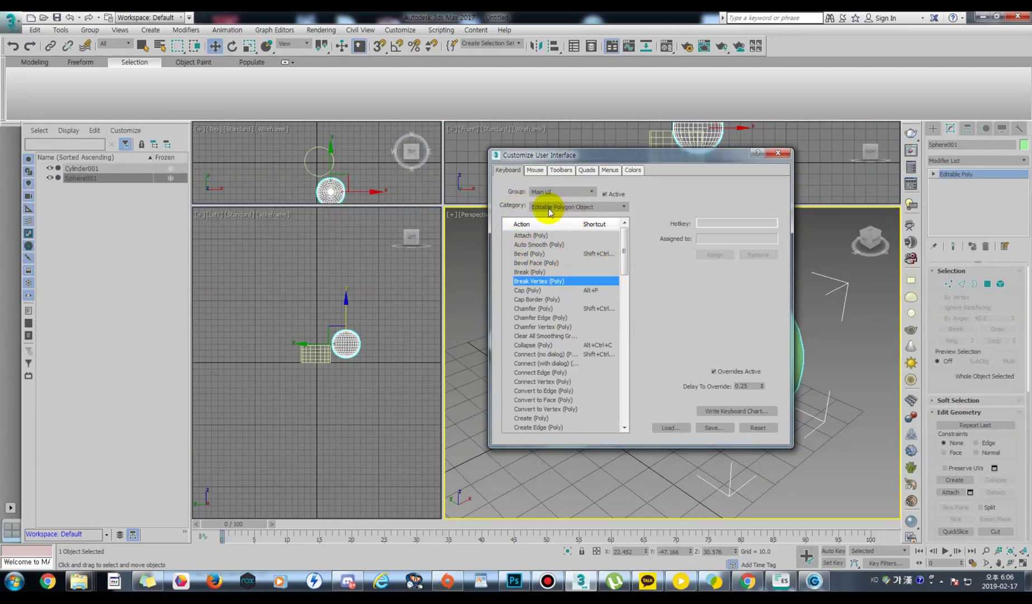
Choose the Editable Polygon Object category again, and switch the shortcut action category to All Commands
{"action": "left_click", "coordinate": [573, 211]}
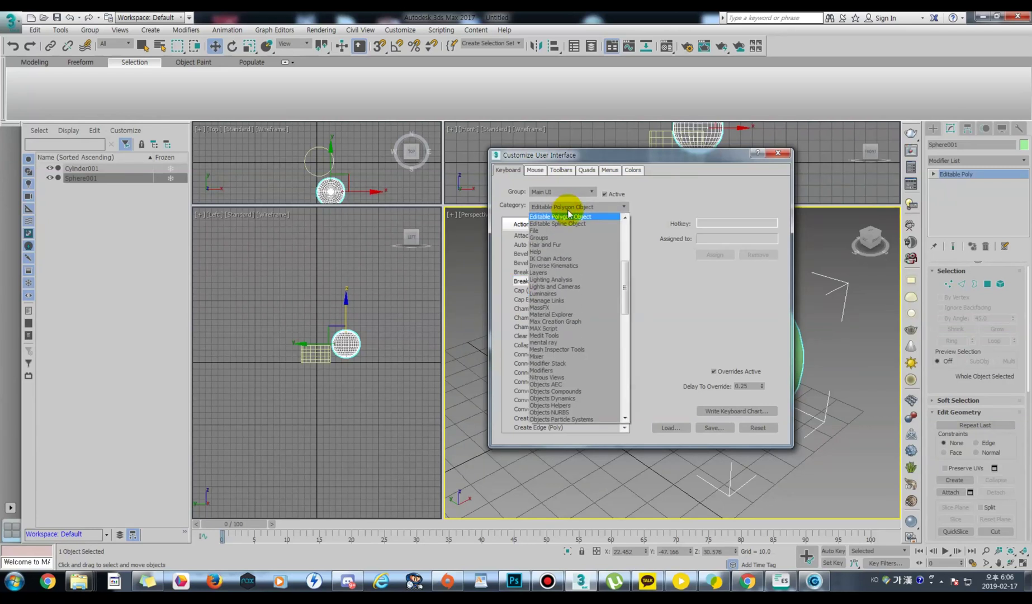
{"action": "left_click_drag", "start_coordinate": [623, 274], "coordinate": [623, 258]}
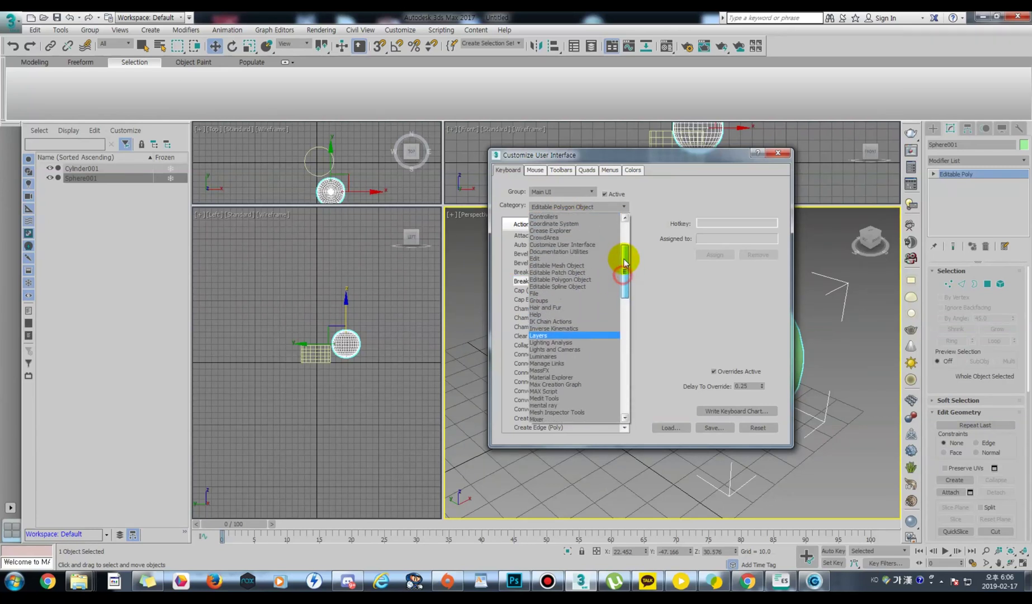
{"action": "left_click", "coordinate": [586, 280]}
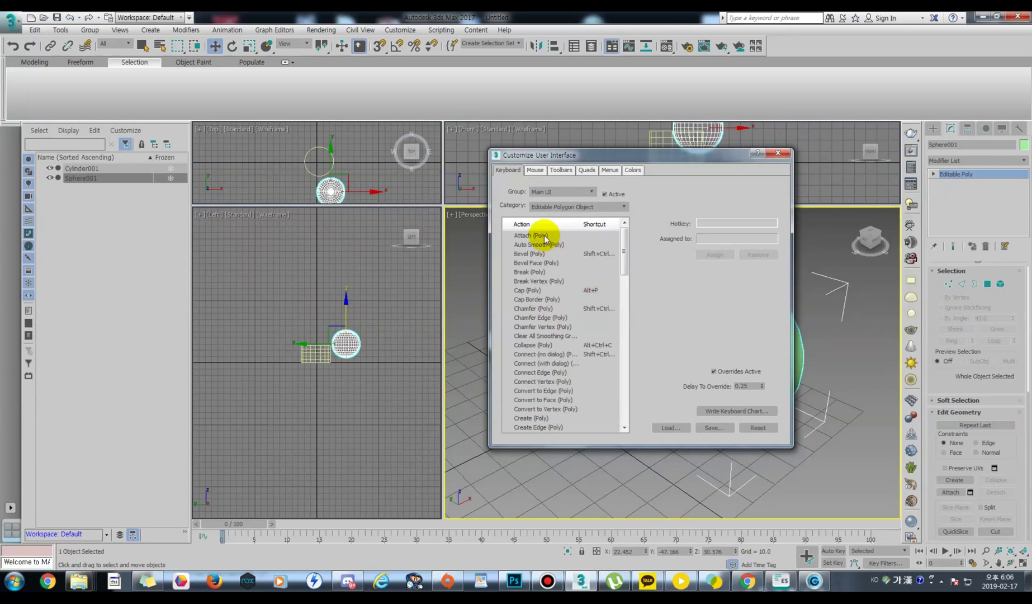
{"action": "left_click", "coordinate": [564, 207]}
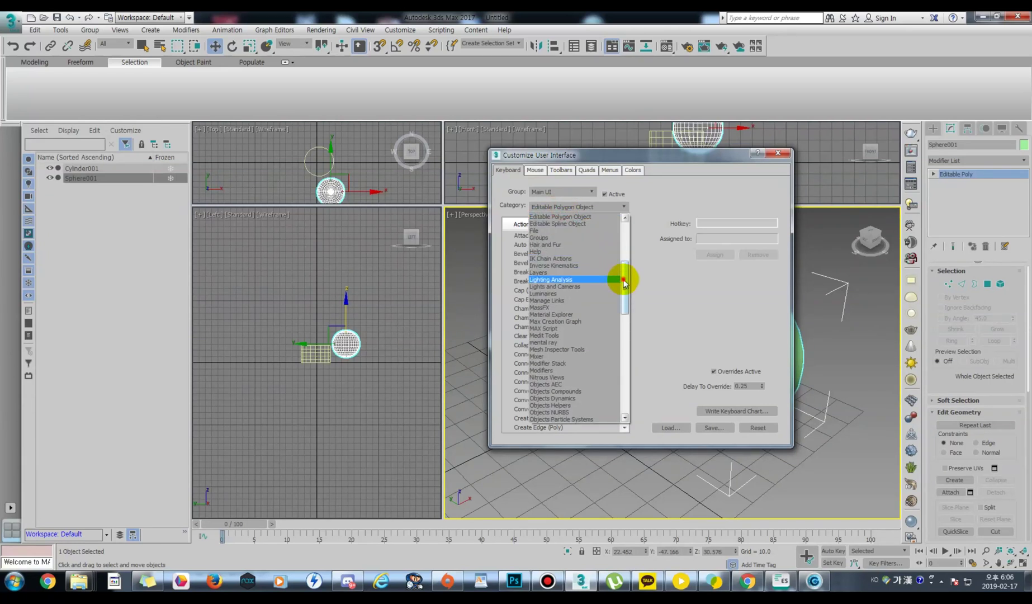
{"action": "left_click_drag", "start_coordinate": [623, 279], "coordinate": [625, 223]}
{"action": "left_click", "coordinate": [587, 217]}
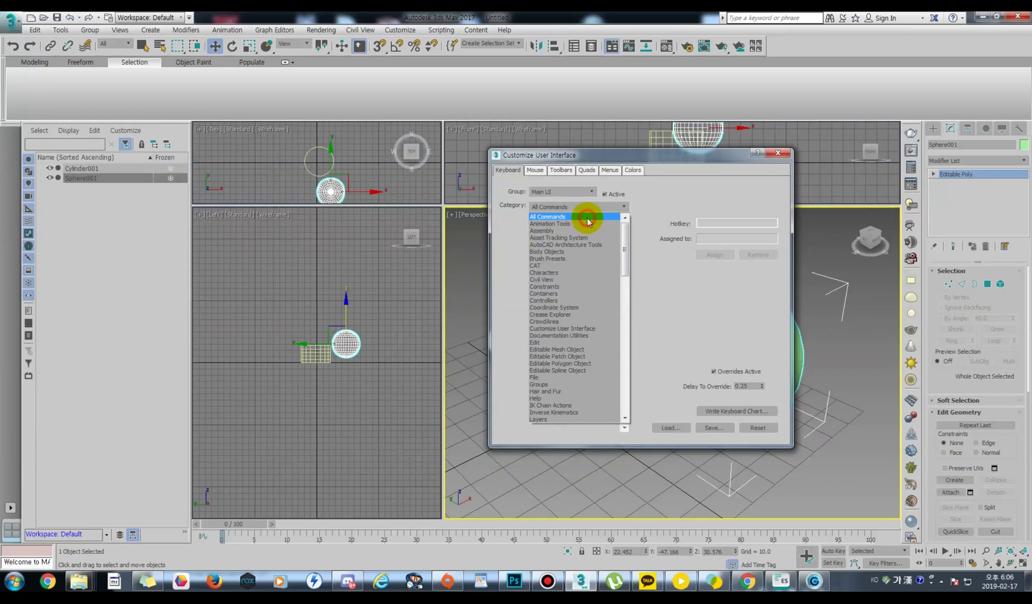
Switch the shortcut group from Main UI to Edit Poly and select the Bevel Settings action
{"action": "left_click", "coordinate": [541, 193]}
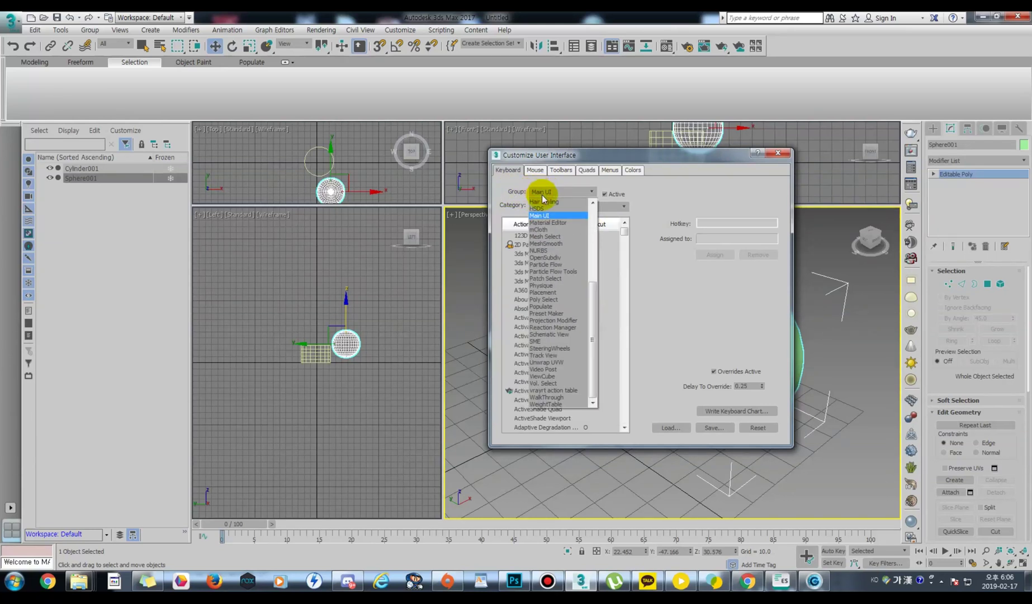
{"action": "left_click_drag", "start_coordinate": [592, 295], "coordinate": [594, 254]}
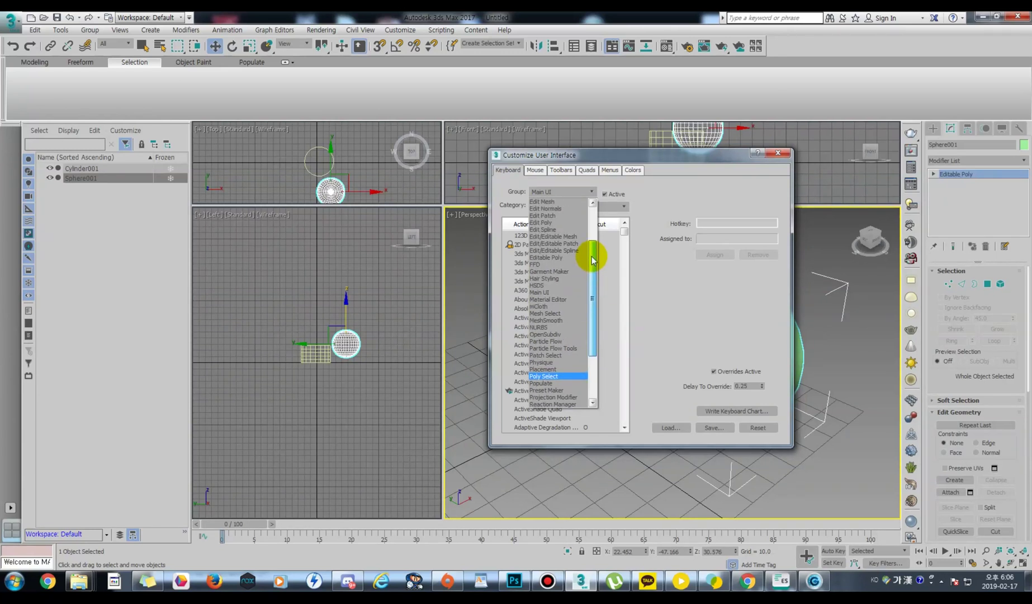
{"action": "left_click", "coordinate": [552, 222]}
{"action": "left_click", "coordinate": [536, 299]}
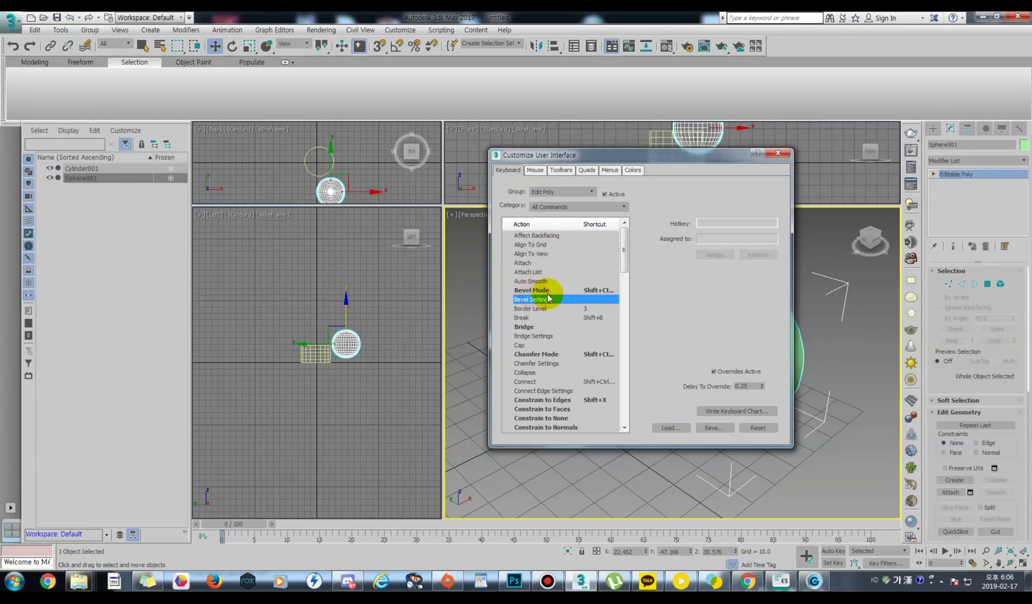
Assign the hotkey Alt+1 to the Bridge action in the Edit Poly group and close the customization dialog
{"action": "left_click", "coordinate": [526, 327]}
{"action": "left_click", "coordinate": [700, 223]}
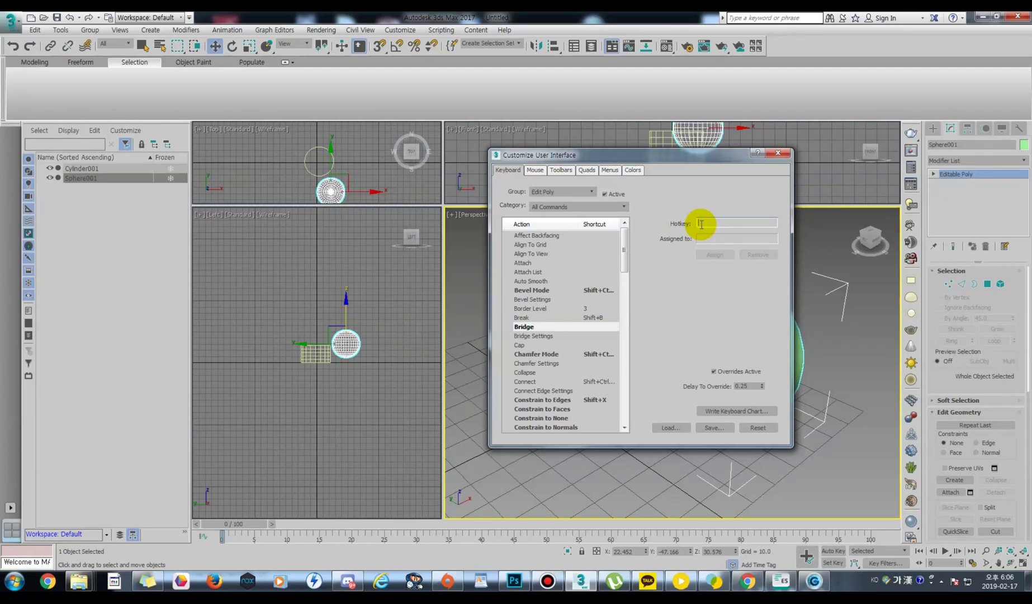
{"action": "key", "text": "alt+1"}
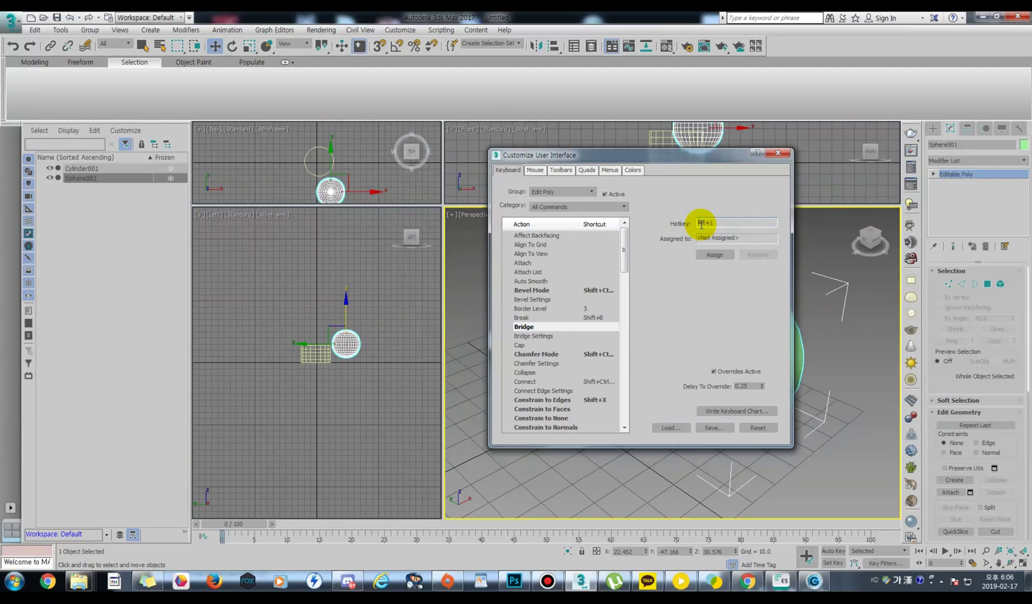
{"action": "left_click", "coordinate": [712, 257]}
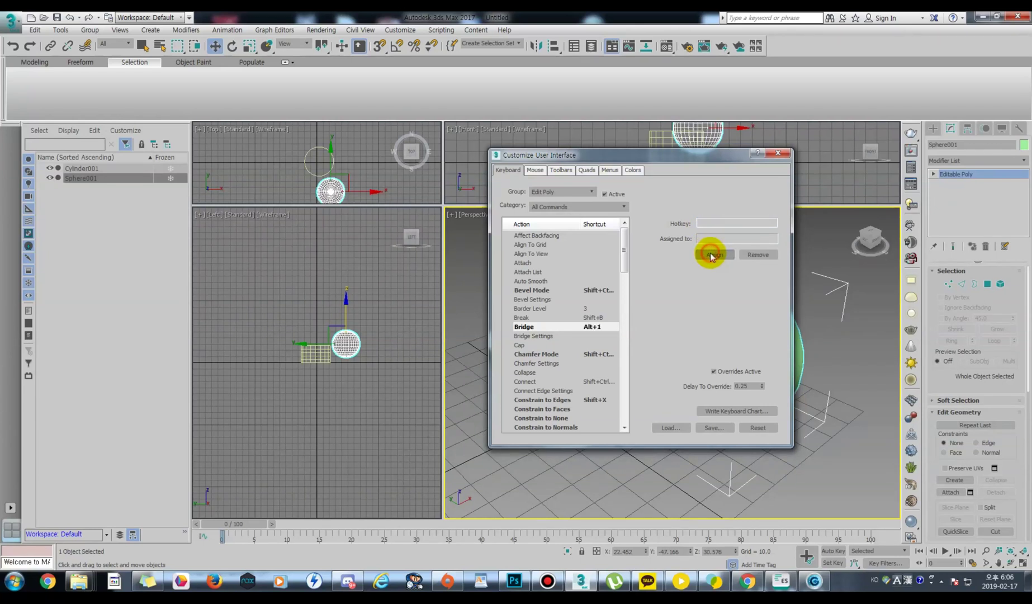
{"action": "left_click", "coordinate": [777, 153]}
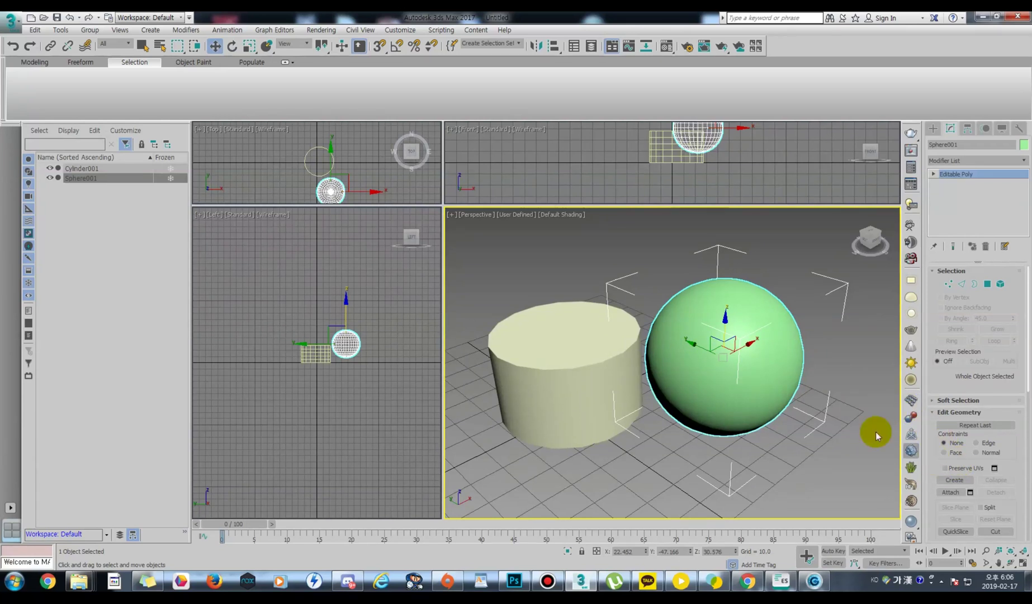
Delete the sphere and the cylinder from the scene
{"action": "key", "text": "Delete"}
{"action": "left_click", "coordinate": [642, 358]}
{"action": "key", "text": "Delete"}
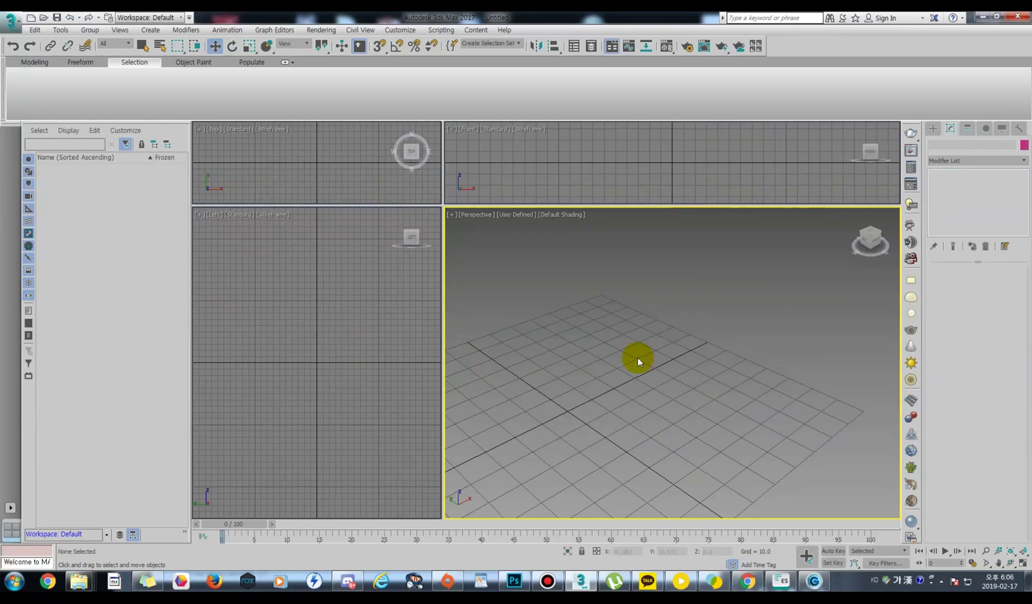
Create a standard primitive box on the grid in the Perspective viewport
{"action": "left_click", "coordinate": [940, 130]}
{"action": "left_click", "coordinate": [949, 192]}
{"action": "left_click_drag", "start_coordinate": [575, 353], "coordinate": [579, 411]}
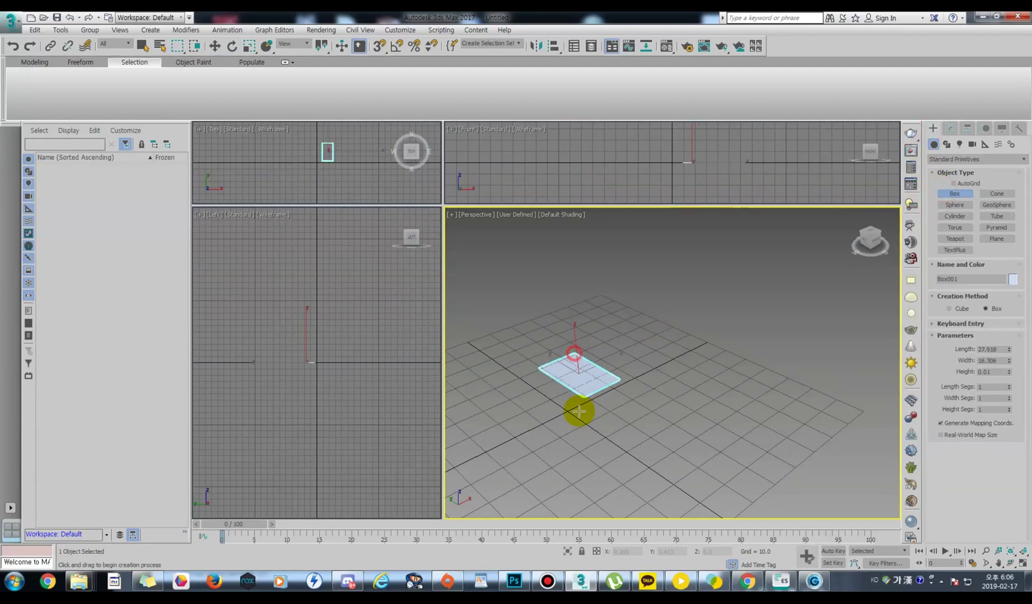
{"action": "left_click", "coordinate": [548, 368]}
Clone the box along the X axis as one independent copy, placed at about X 95
{"action": "key", "text": "w"}
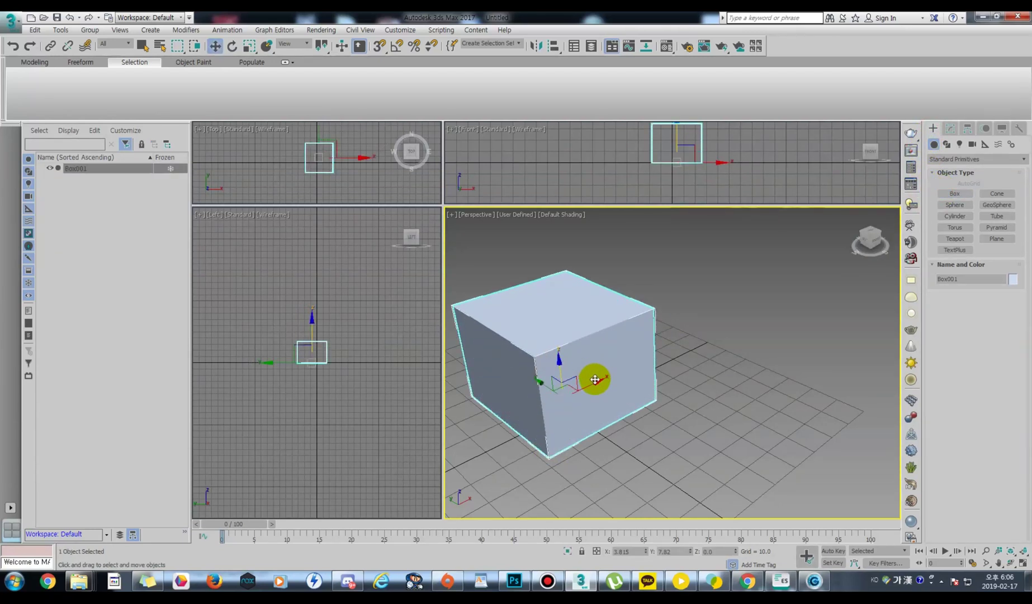
{"action": "mouse_move", "coordinate": [592, 383]}
{"action": "left_mouse_down", "text": "shift"}
{"action": "mouse_move", "coordinate": [712, 359]}
{"action": "mouse_move", "coordinate": [763, 307]}
{"action": "left_mouse_up", "text": "shift"}
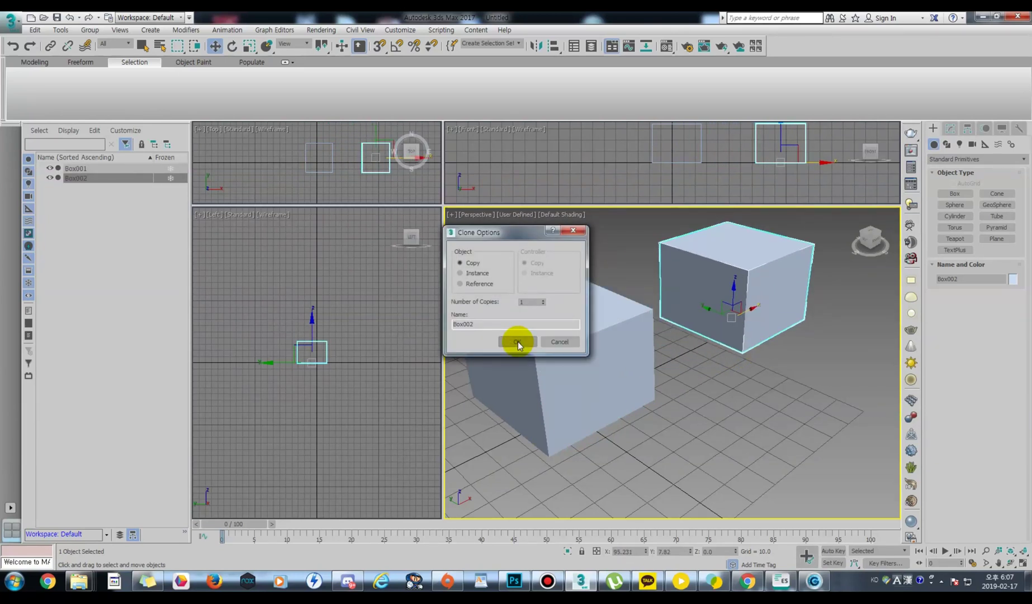
{"action": "left_click", "coordinate": [518, 342]}
Convert the copied box to an Editable Poly
{"action": "right_click", "coordinate": [619, 347]}
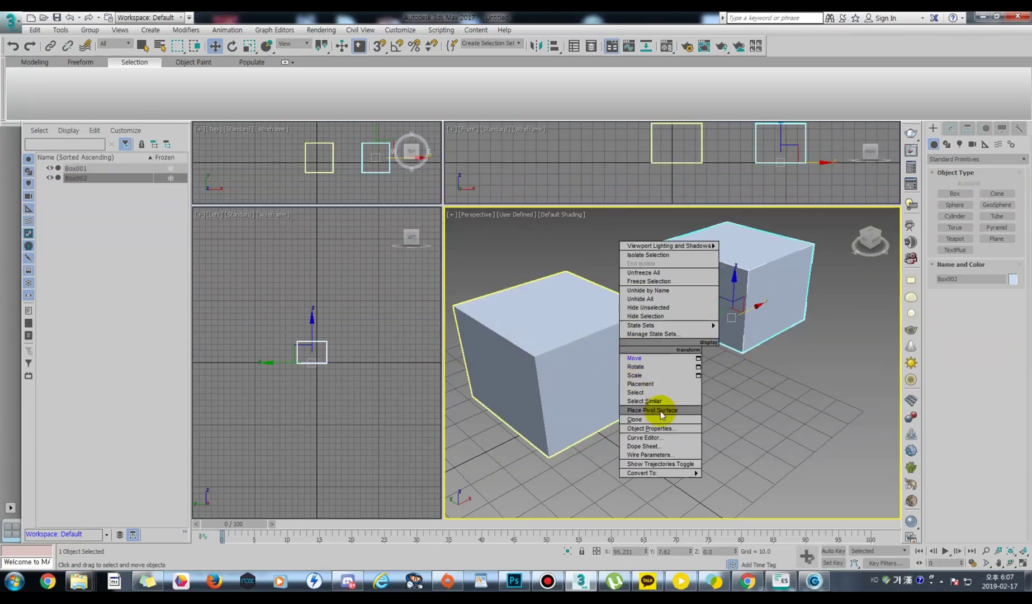
{"action": "mouse_move", "coordinate": [687, 473]}
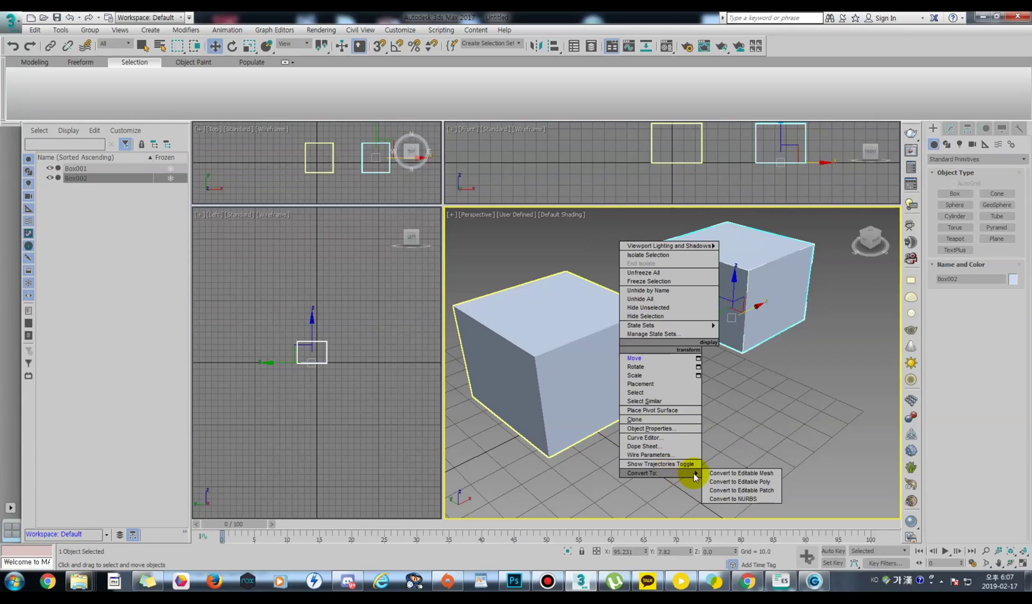
{"action": "left_click", "coordinate": [739, 482]}
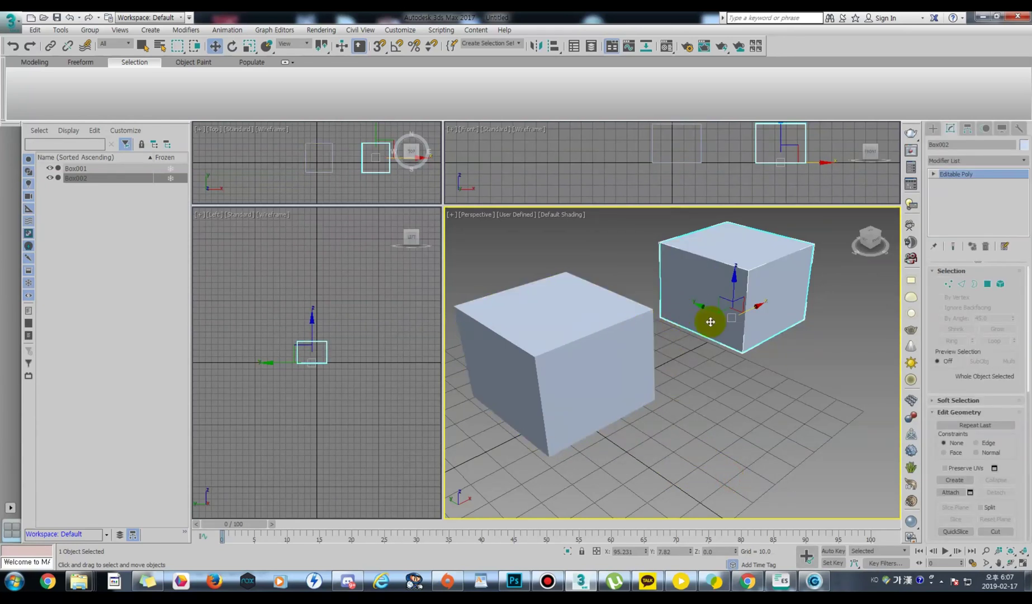
Attach the original box to the Editable Poly box
{"action": "right_click", "coordinate": [706, 285]}
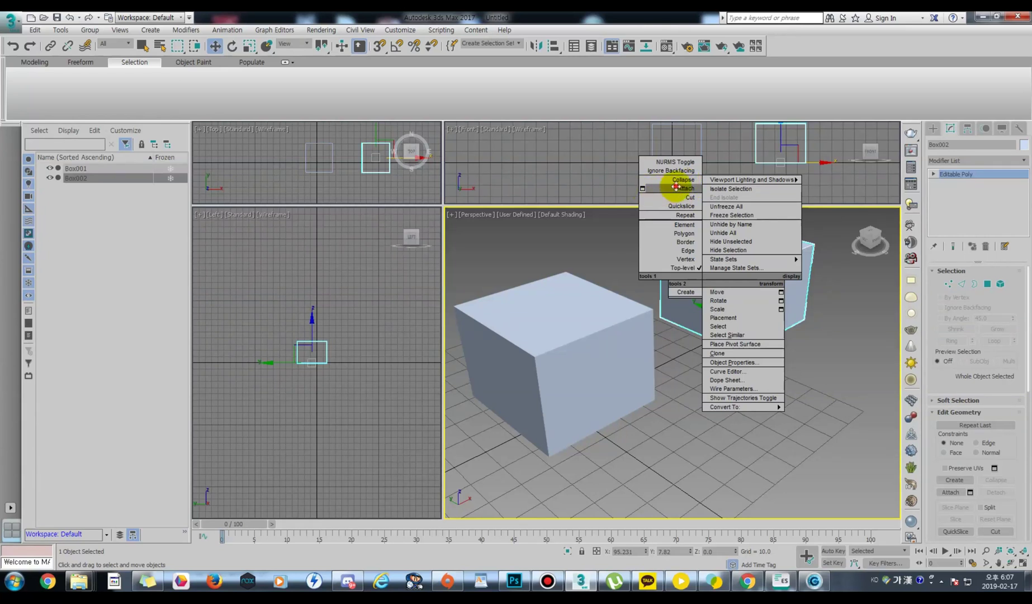
{"action": "left_click", "coordinate": [676, 189]}
{"action": "left_click", "coordinate": [606, 317]}
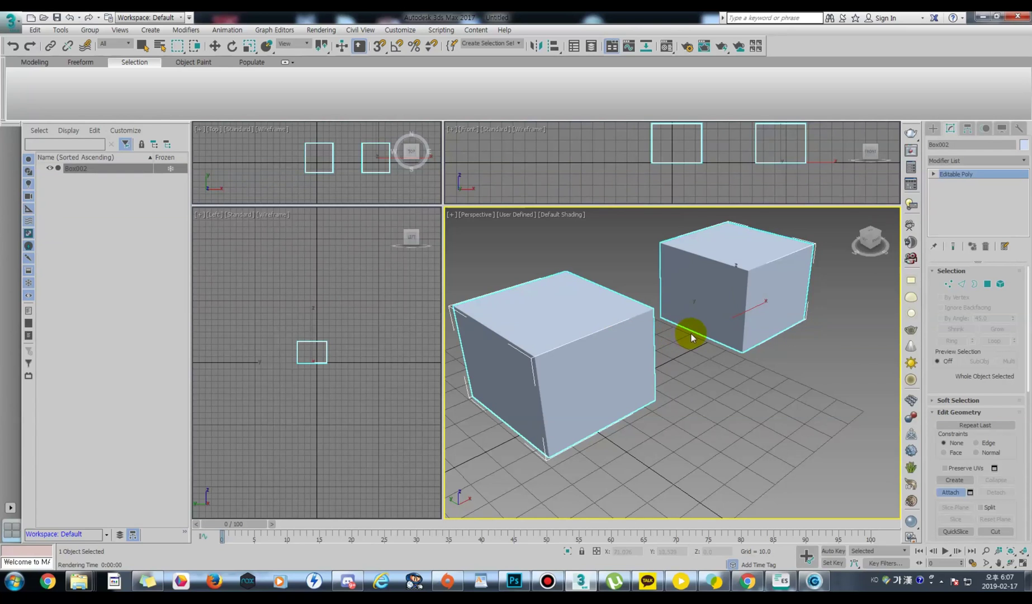
At polygon level, select the two side faces of the boxes that face each other
{"action": "left_click", "coordinate": [987, 284]}
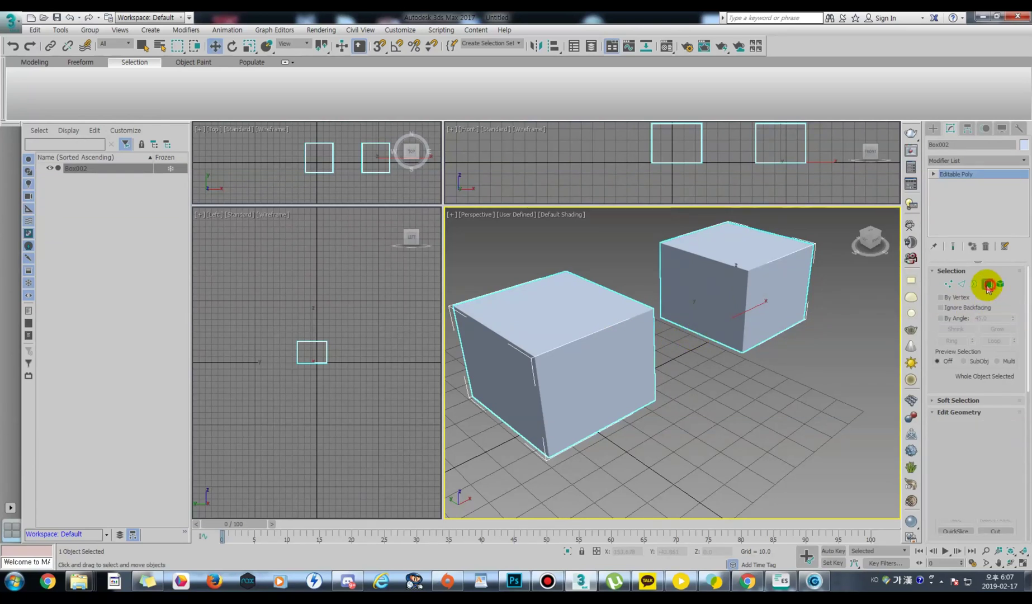
{"action": "left_click", "coordinate": [721, 290]}
{"action": "middle_click_drag", "start_coordinate": [689, 339], "coordinate": [626, 341], "text": "alt"}
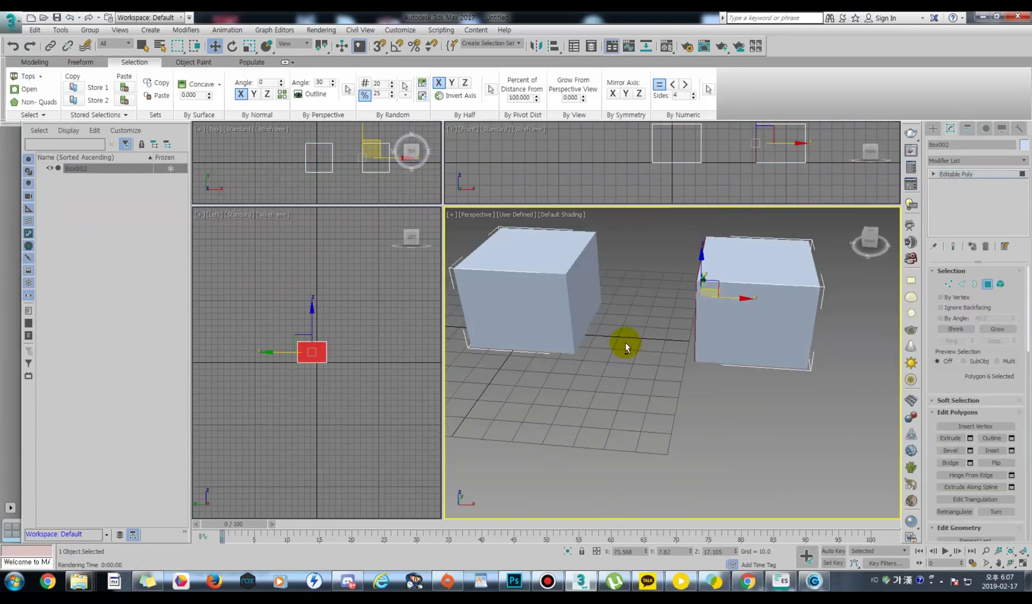
{"action": "left_click", "coordinate": [586, 303], "text": "ctrl"}
{"action": "middle_click_drag", "start_coordinate": [595, 304], "coordinate": [673, 356]}
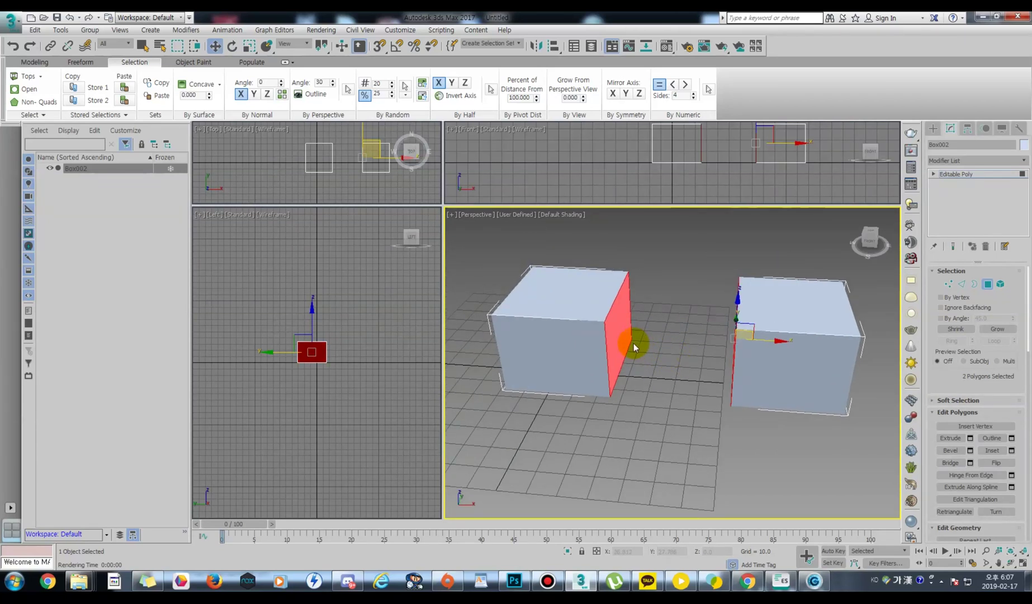
Test the Alt+1 Bridge shortcut on the two selected faces, before and after toggling the keyboard shortcut override
{"action": "key", "text": "alt+1"}
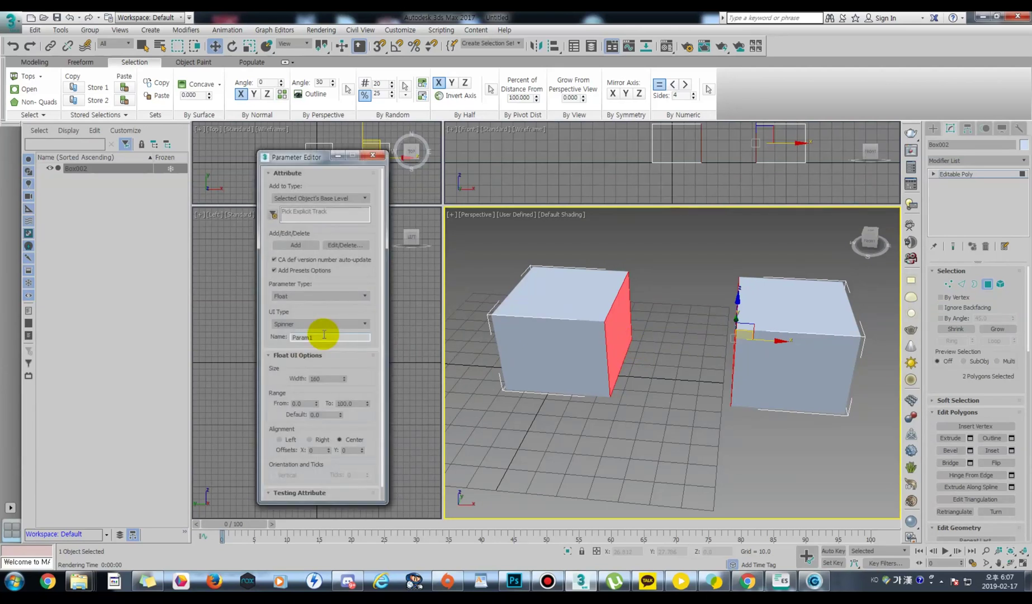
{"action": "left_click", "coordinate": [373, 155]}
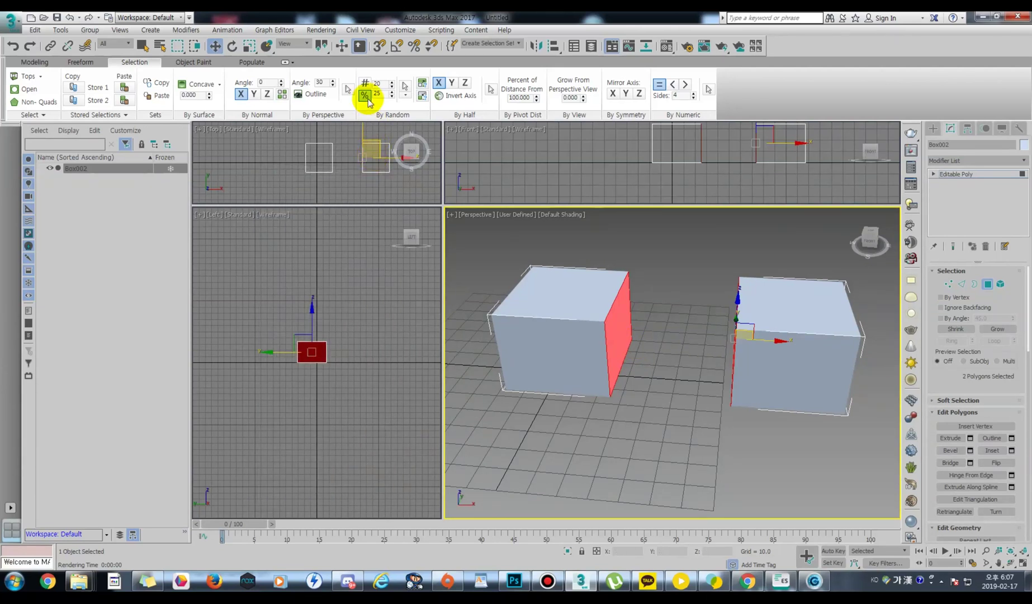
{"action": "left_click", "coordinate": [358, 46]}
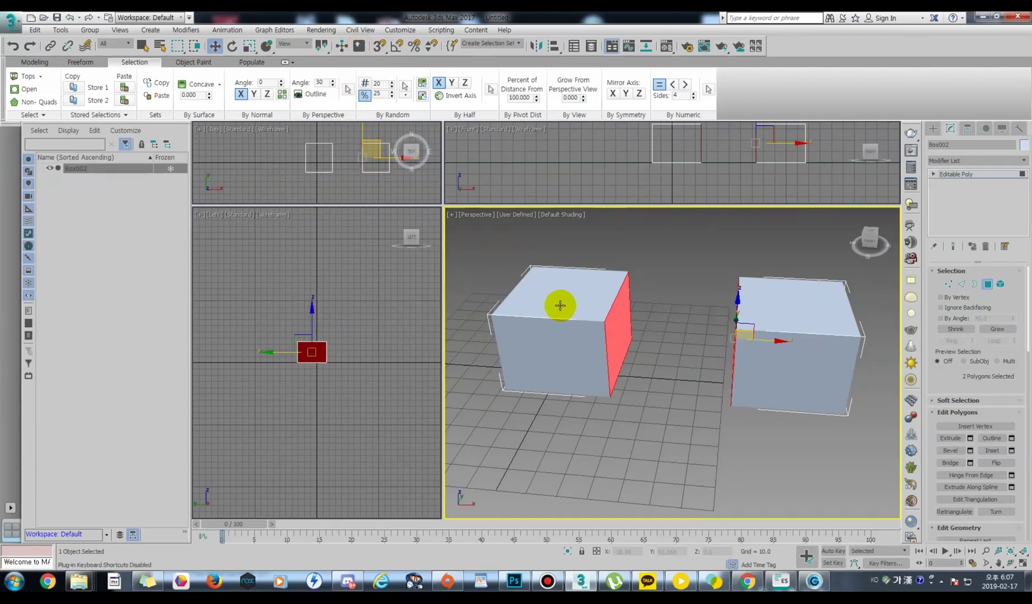
{"action": "key", "text": "alt+1"}
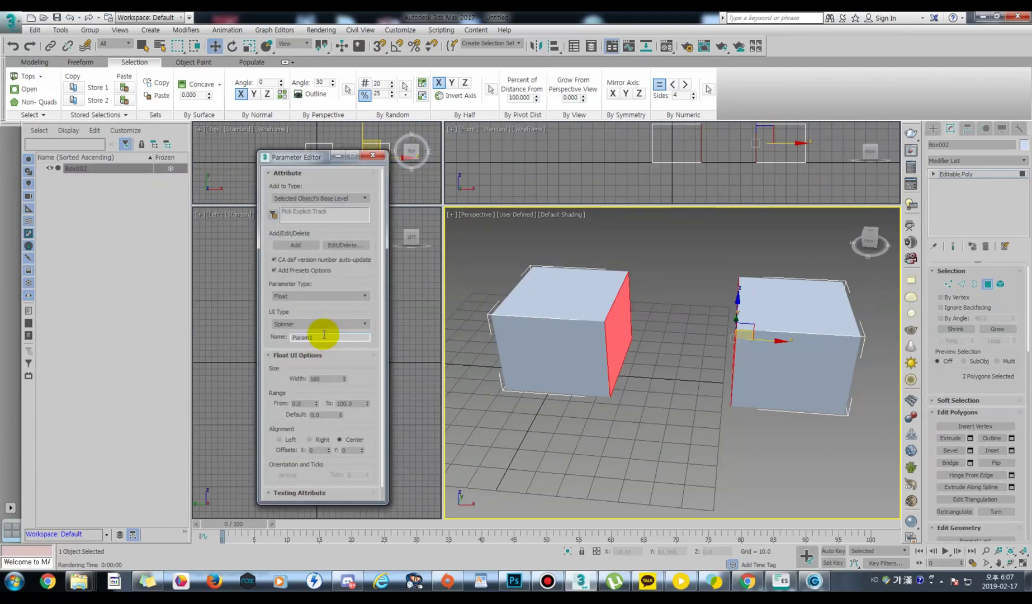
{"action": "left_click", "coordinate": [372, 157]}
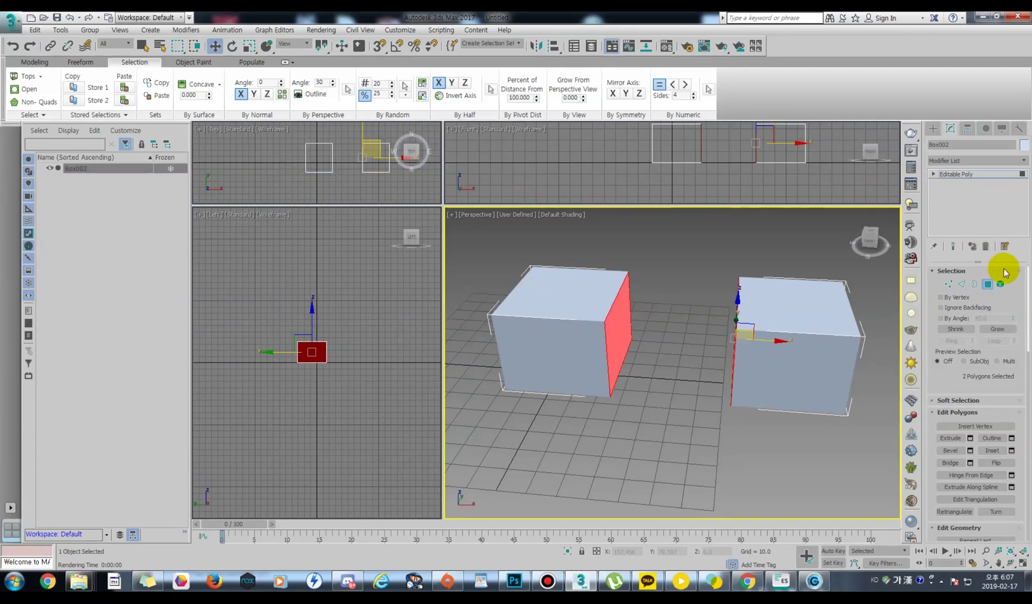
Leave polygon level and add an Edit Poly modifier on top of the Editable Poly object
{"action": "left_click", "coordinate": [991, 285]}
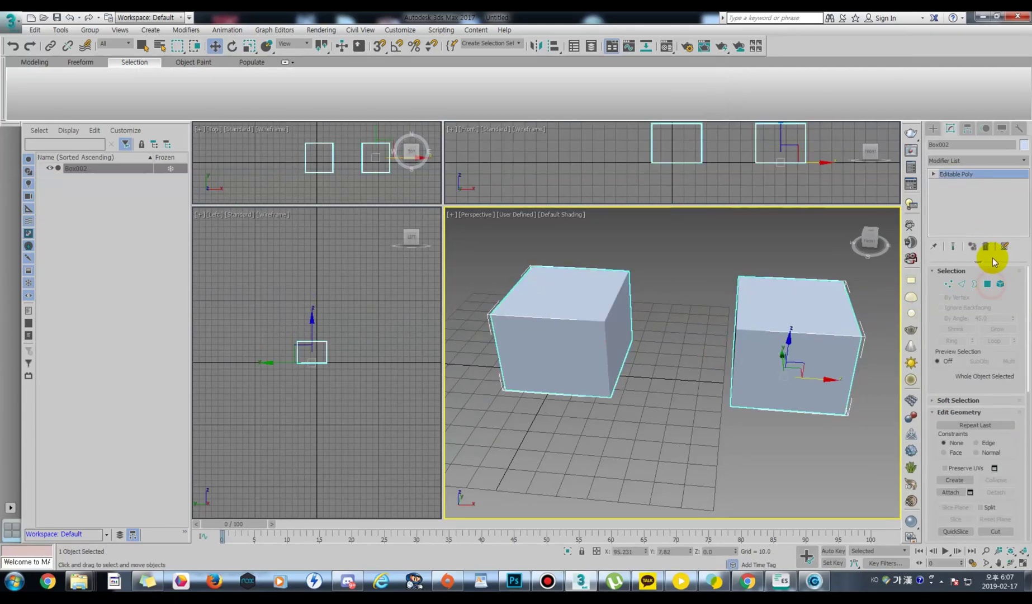
{"action": "left_click", "coordinate": [1015, 161]}
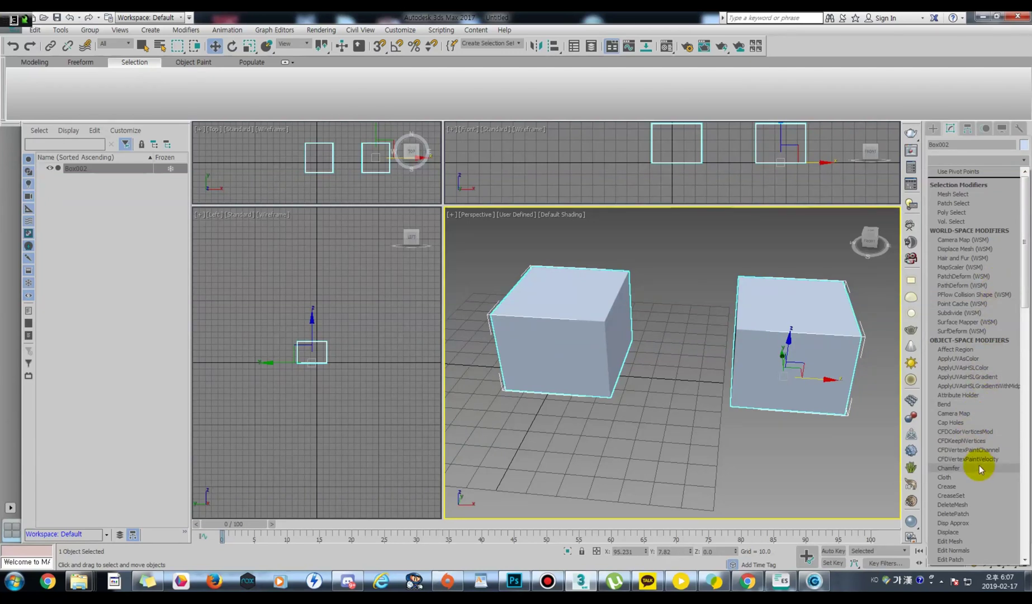
{"action": "scroll", "coordinate": [979, 467], "scroll_direction": "down", "scroll_amount": 2}
{"action": "left_click", "coordinate": [965, 520]}
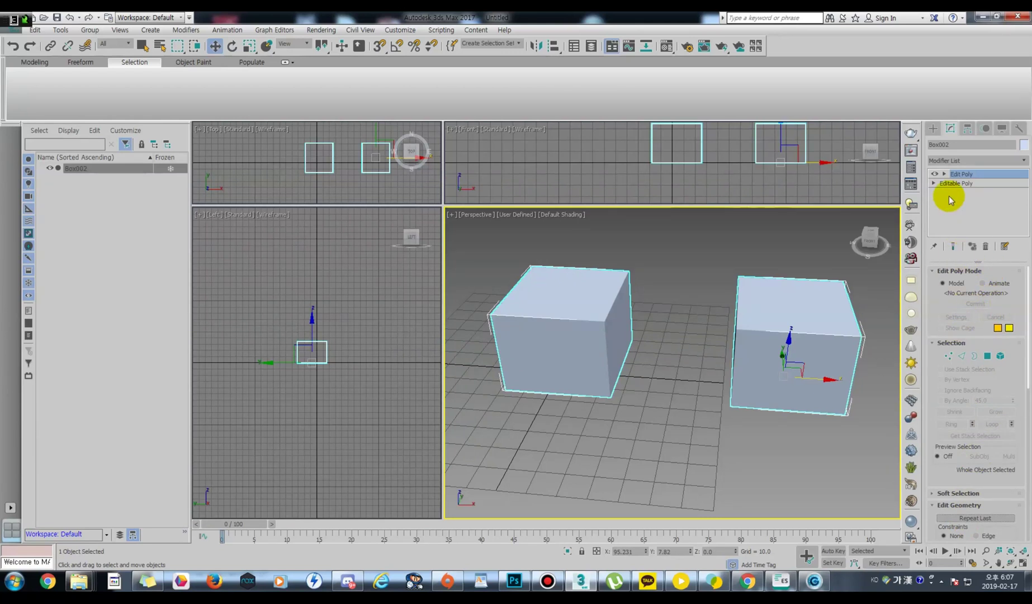
Enter polygon level of the Edit Poly modifier and test the Alt+1 shortcut on the two facing side faces
{"action": "left_click", "coordinate": [944, 174]}
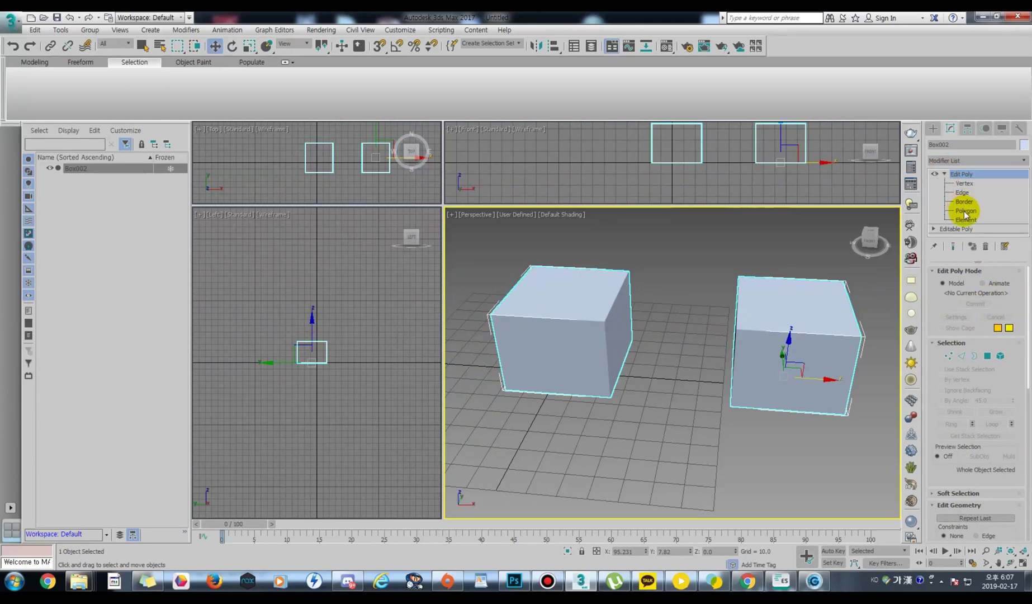
{"action": "left_click", "coordinate": [965, 211]}
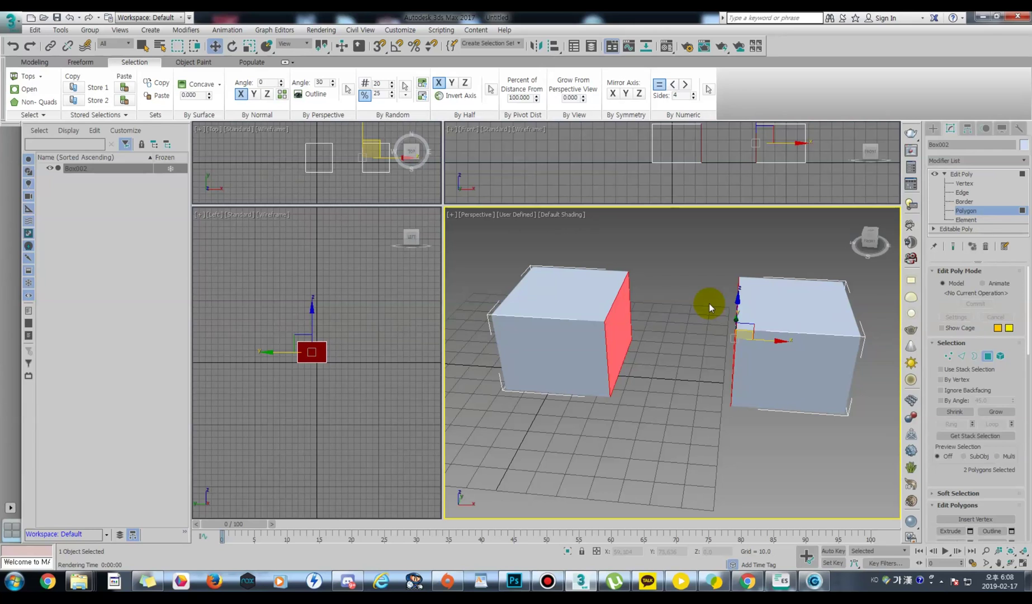
{"action": "key", "text": "alt+1"}
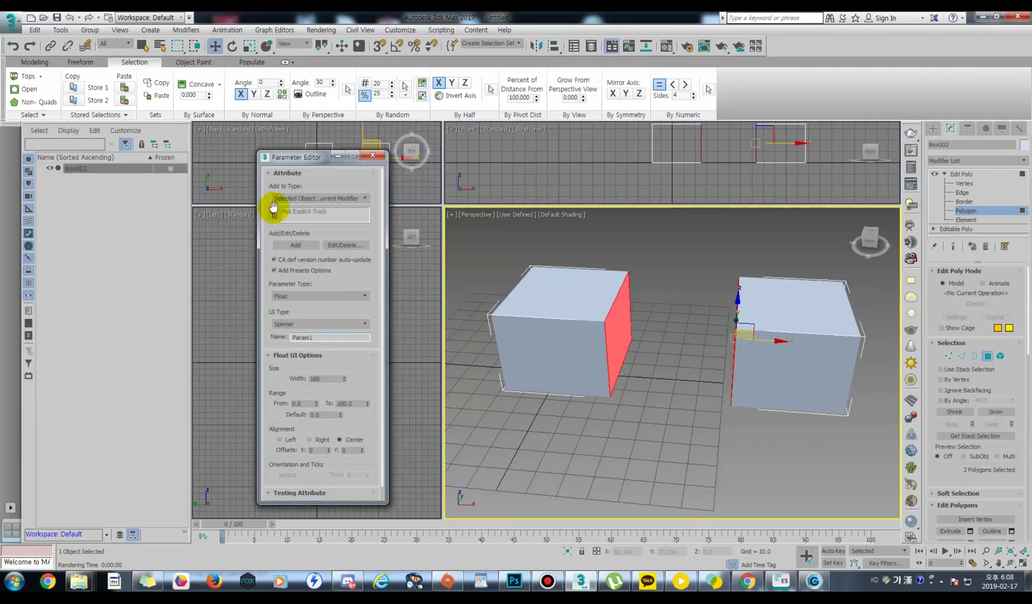
{"action": "left_click", "coordinate": [372, 155]}
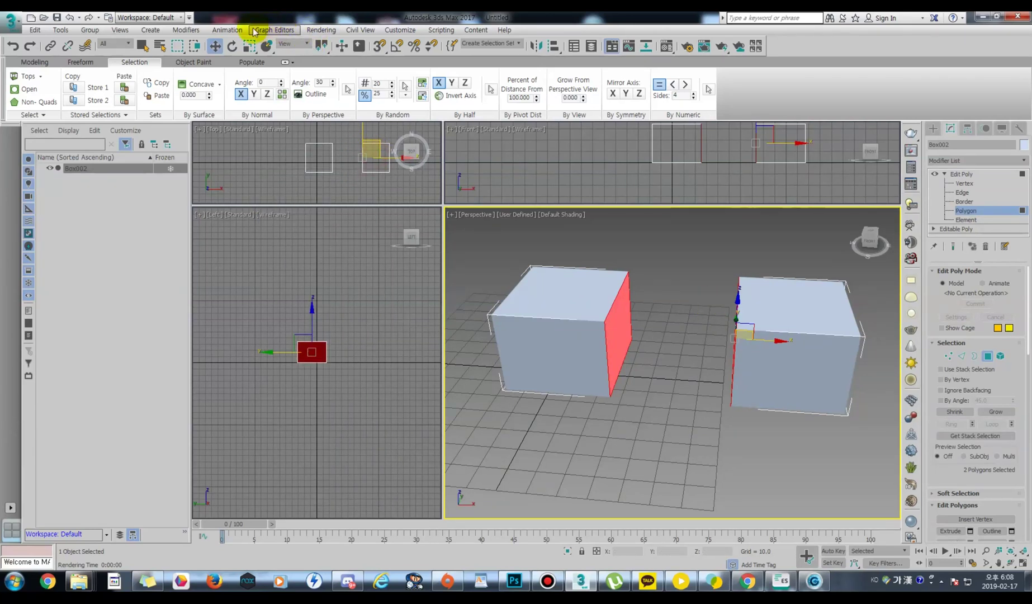
{"action": "left_click", "coordinate": [225, 30]}
{"action": "left_click", "coordinate": [241, 36]}
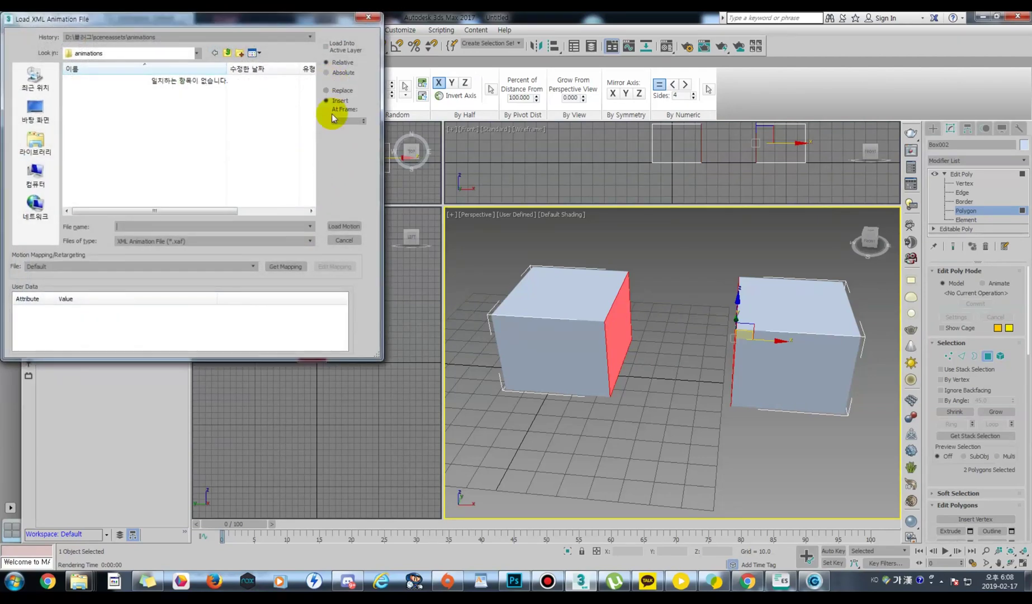
{"action": "left_click", "coordinate": [364, 19]}
Check the shortcut assigned to Bridge in the Edit Poly group of the keyboard customization settings
{"action": "left_click", "coordinate": [400, 31]}
{"action": "left_click", "coordinate": [401, 42]}
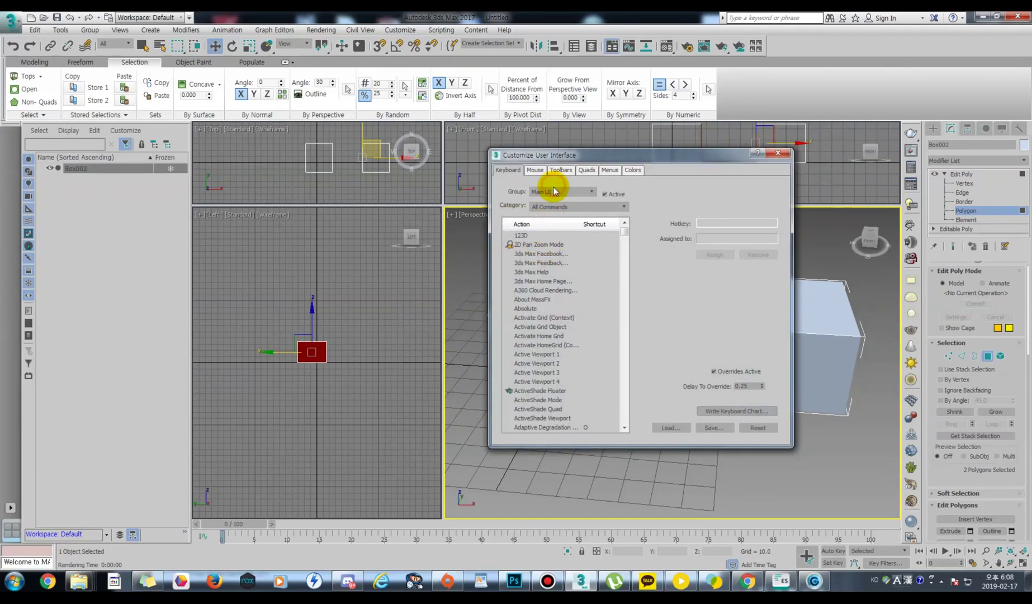
{"action": "left_click", "coordinate": [553, 191]}
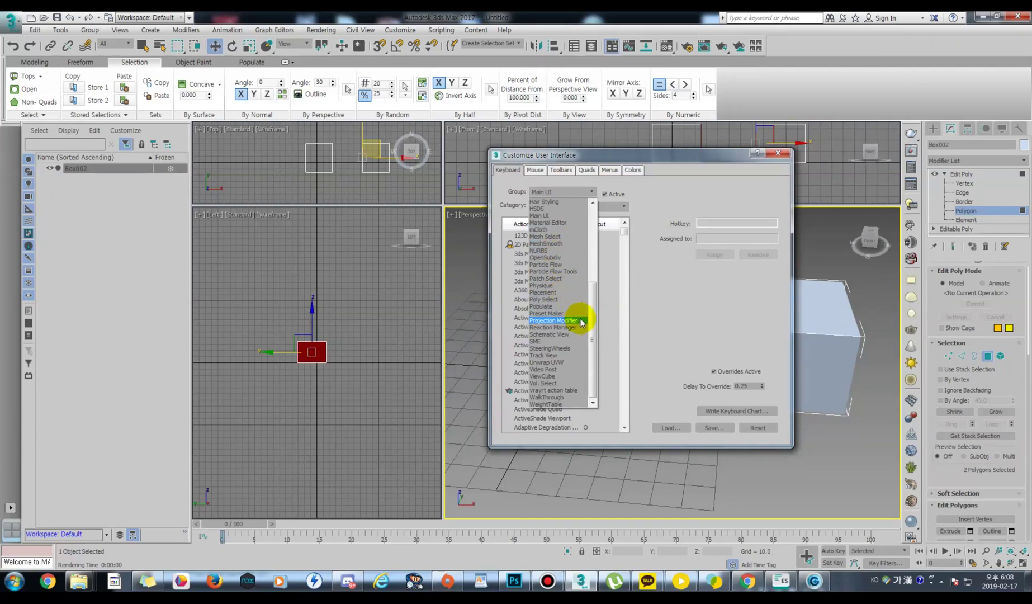
{"action": "left_click_drag", "start_coordinate": [594, 287], "coordinate": [594, 242]}
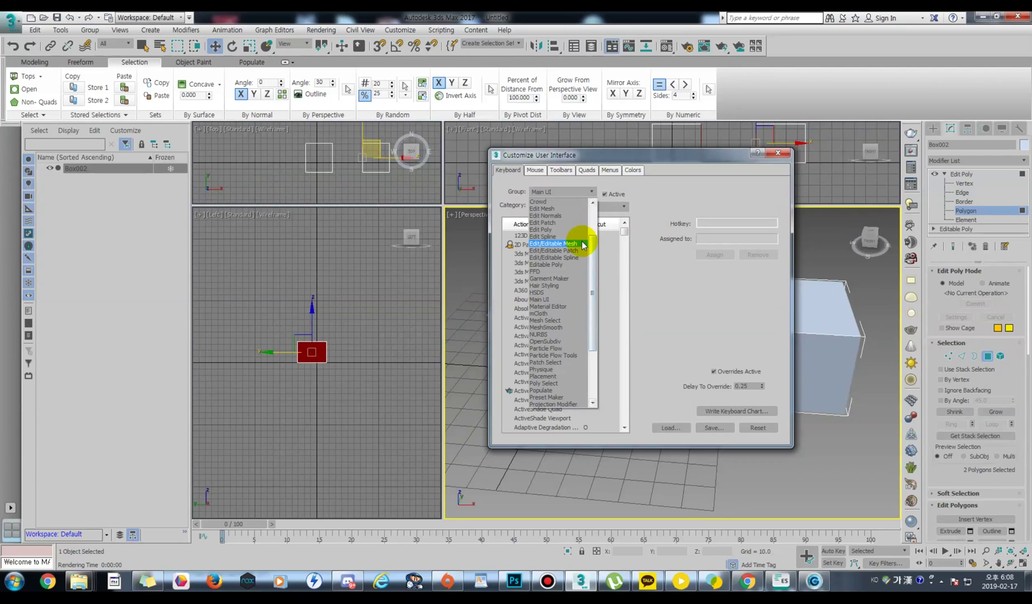
{"action": "left_click", "coordinate": [569, 230]}
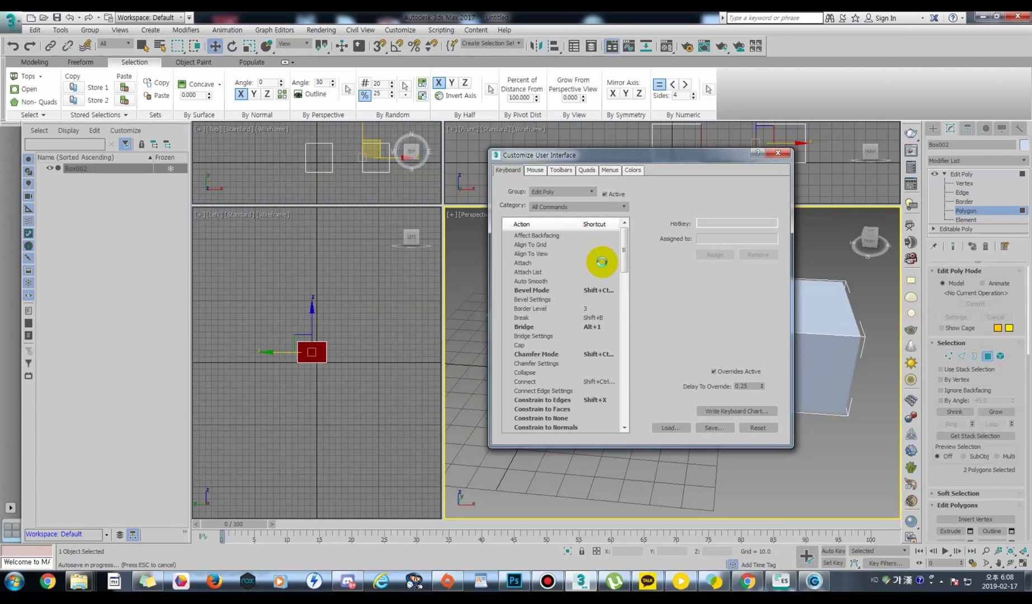
{"action": "left_click", "coordinate": [593, 326]}
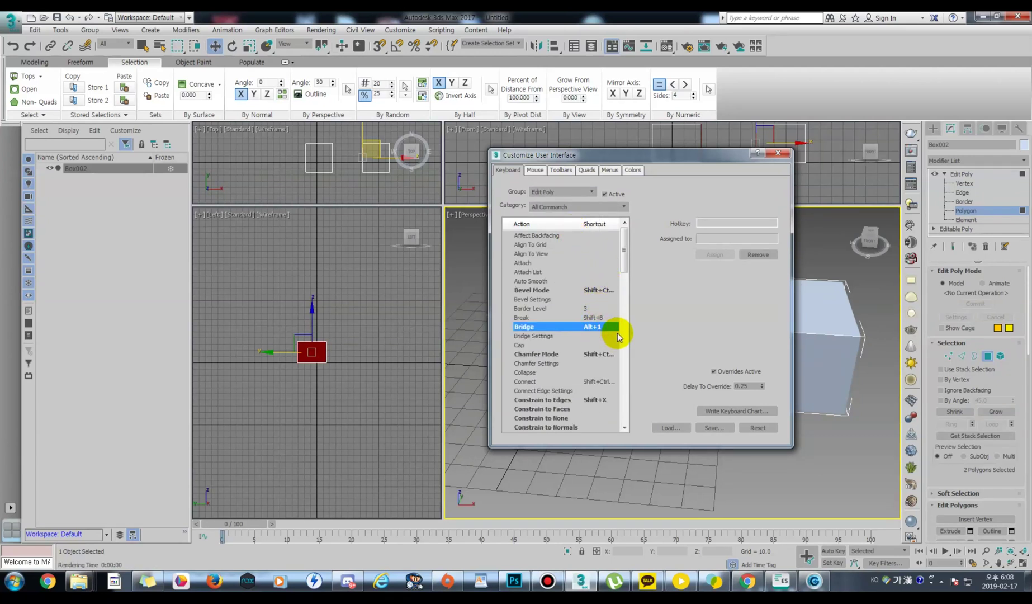
Switch the shortcut list to the Main UI group and test Alt+1 again in the Perspective viewport
{"action": "left_click", "coordinate": [545, 191]}
{"action": "left_click_drag", "start_coordinate": [594, 253], "coordinate": [594, 197]}
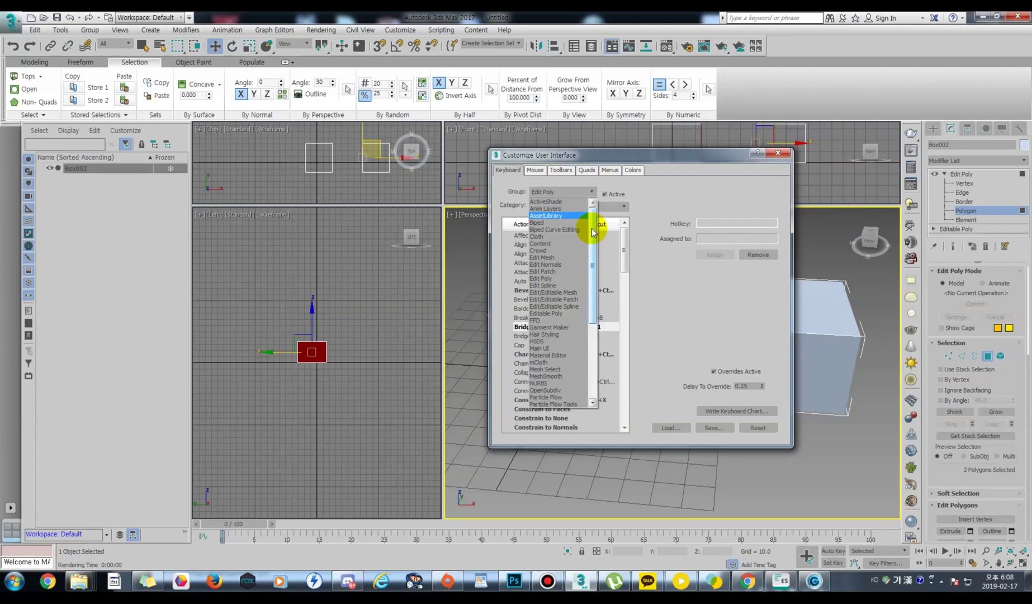
{"action": "left_click", "coordinate": [569, 348]}
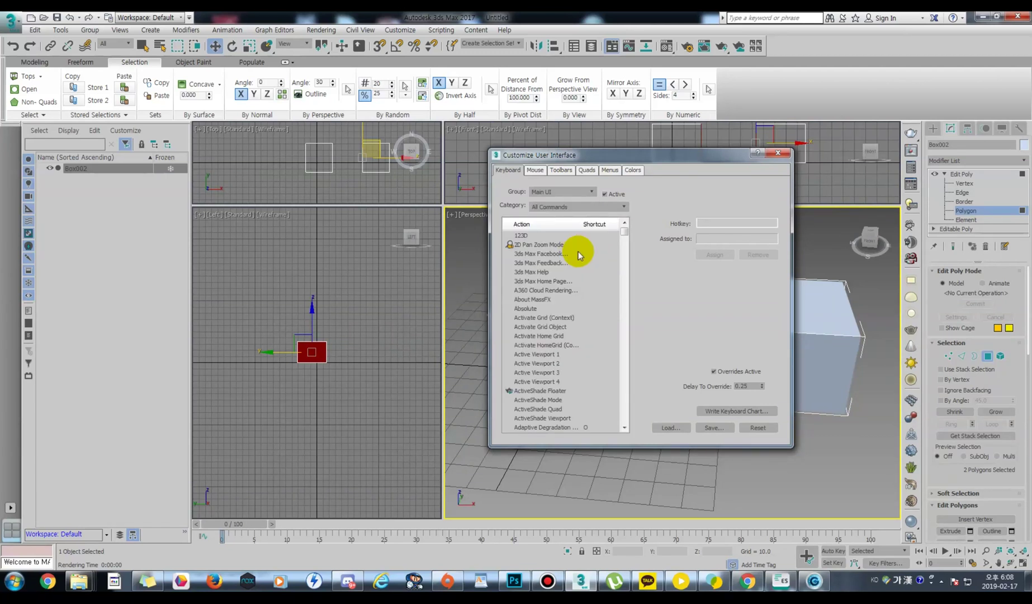
{"action": "left_click", "coordinate": [537, 253]}
{"action": "left_click", "coordinate": [465, 288]}
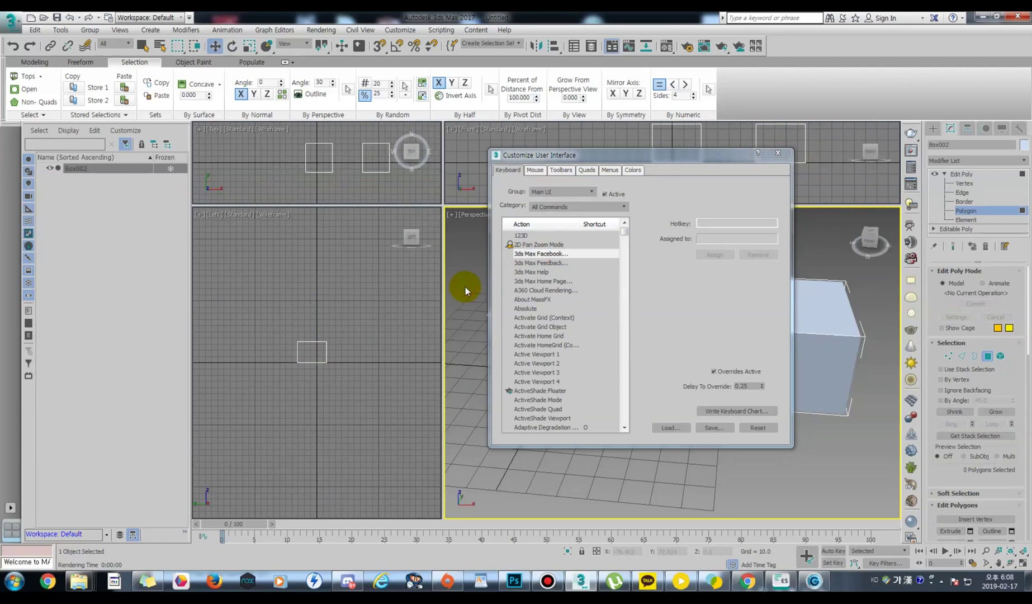
{"action": "key", "text": "alt+1"}
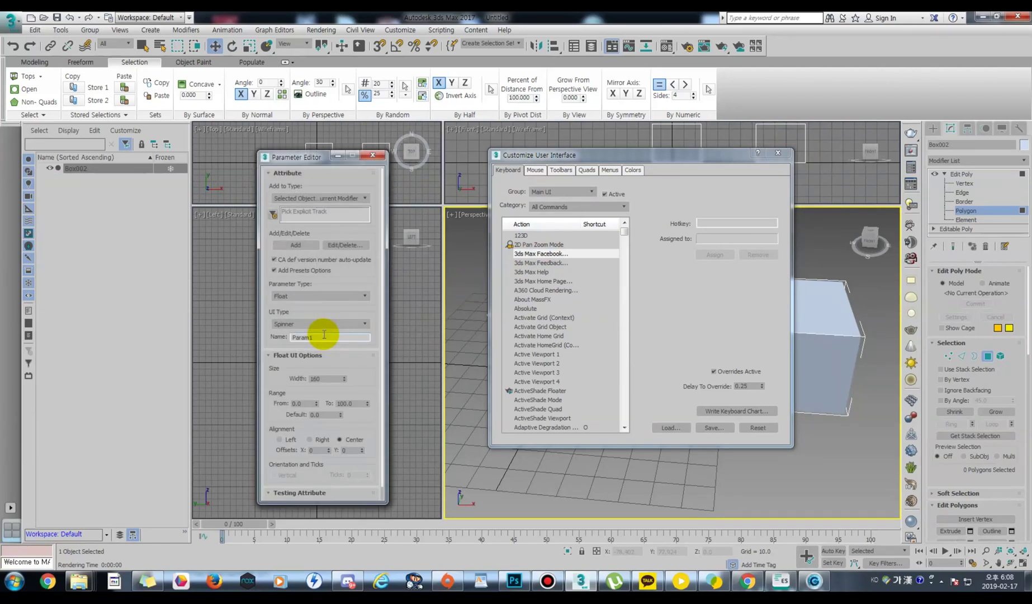
{"action": "left_click", "coordinate": [372, 155]}
Find the Parameter Editor action in the Main UI group and remove its Alt+1 shortcut
{"action": "left_click", "coordinate": [540, 309]}
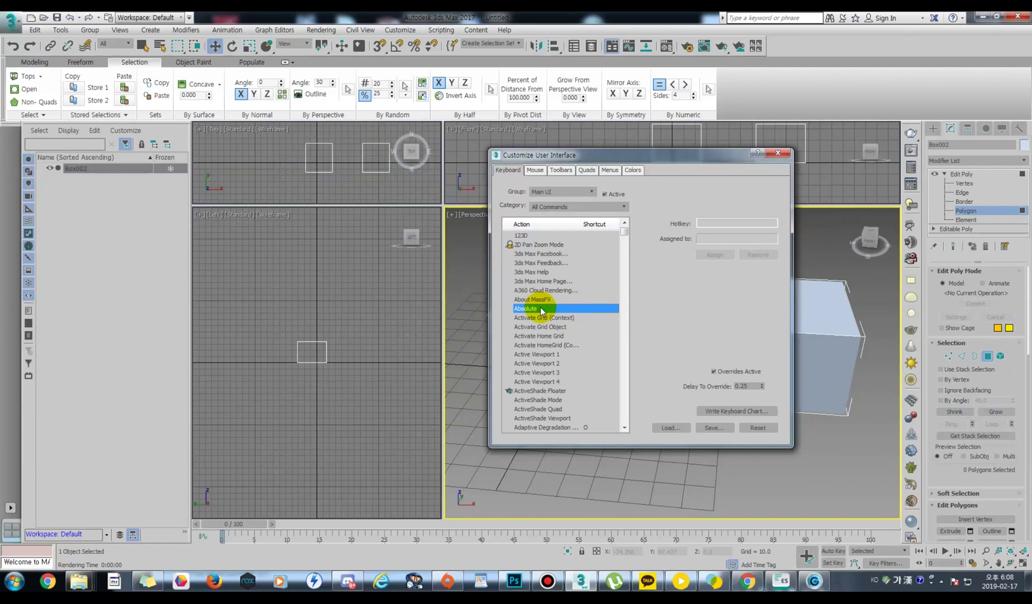
{"action": "left_click", "coordinate": [533, 344]}
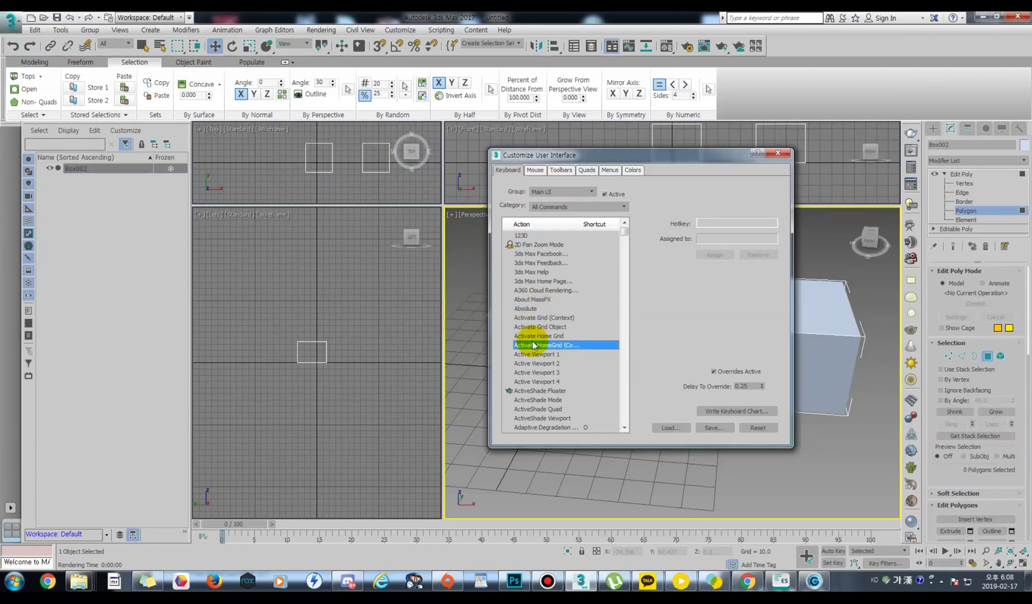
{"action": "left_click", "coordinate": [540, 373]}
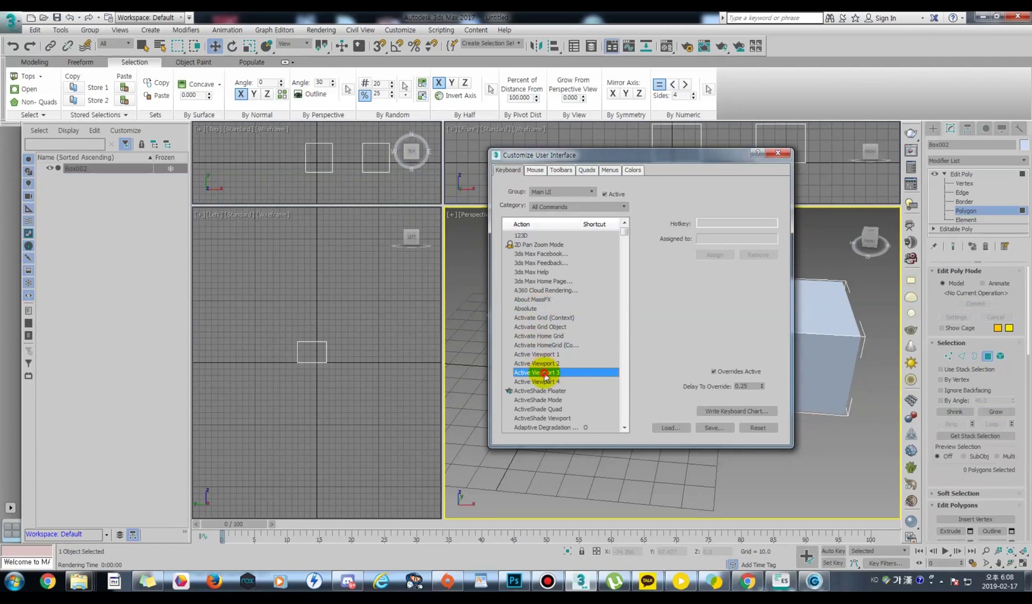
{"action": "left_click", "coordinate": [543, 391]}
{"action": "key", "text": "p"}
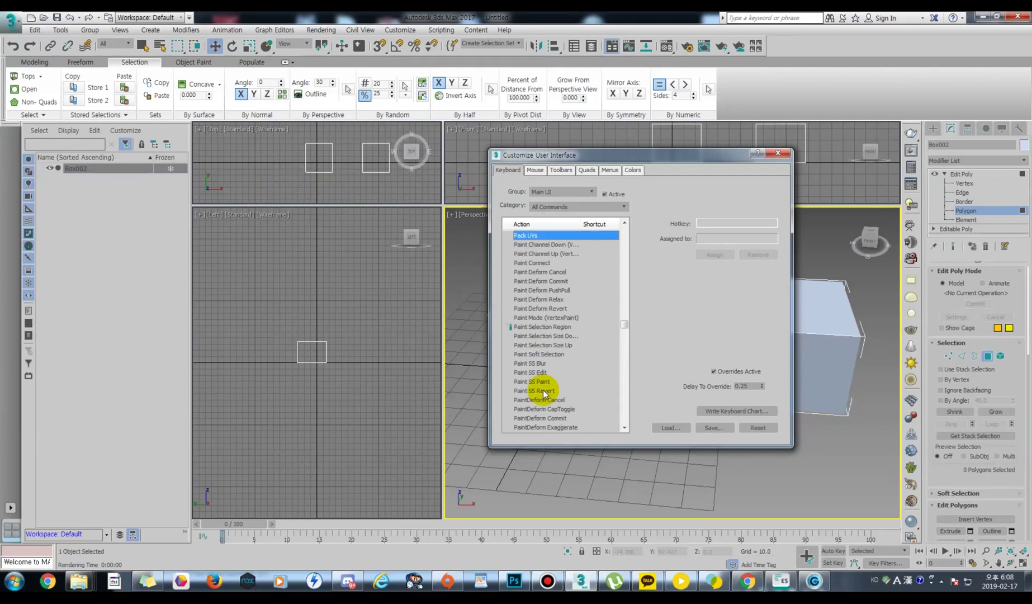
{"action": "scroll", "coordinate": [550, 380], "scroll_direction": "down", "scroll_amount": 6}
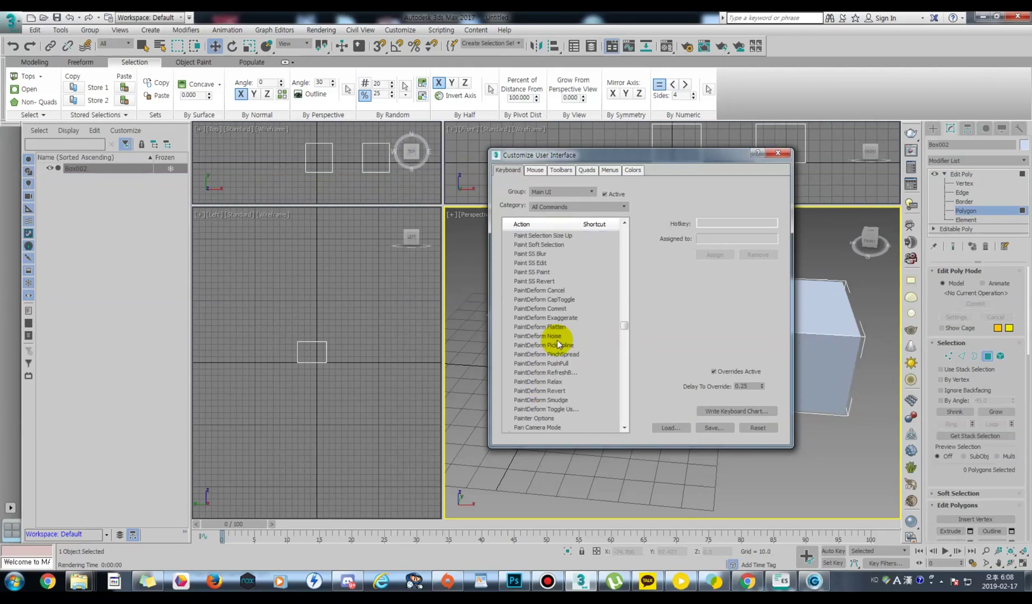
{"action": "scroll", "coordinate": [557, 341], "scroll_direction": "down", "scroll_amount": 4}
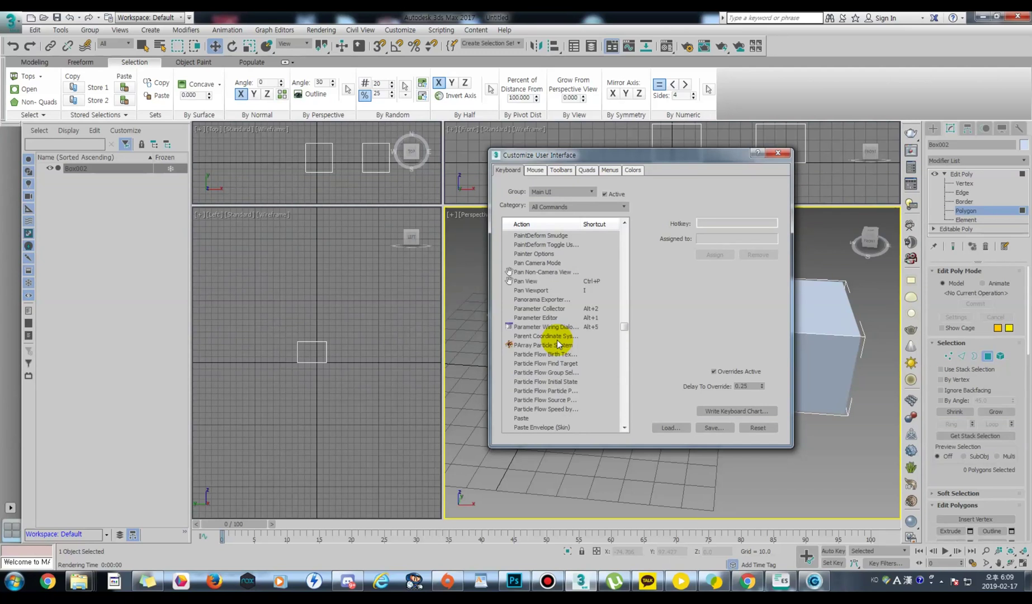
{"action": "left_click", "coordinate": [566, 317]}
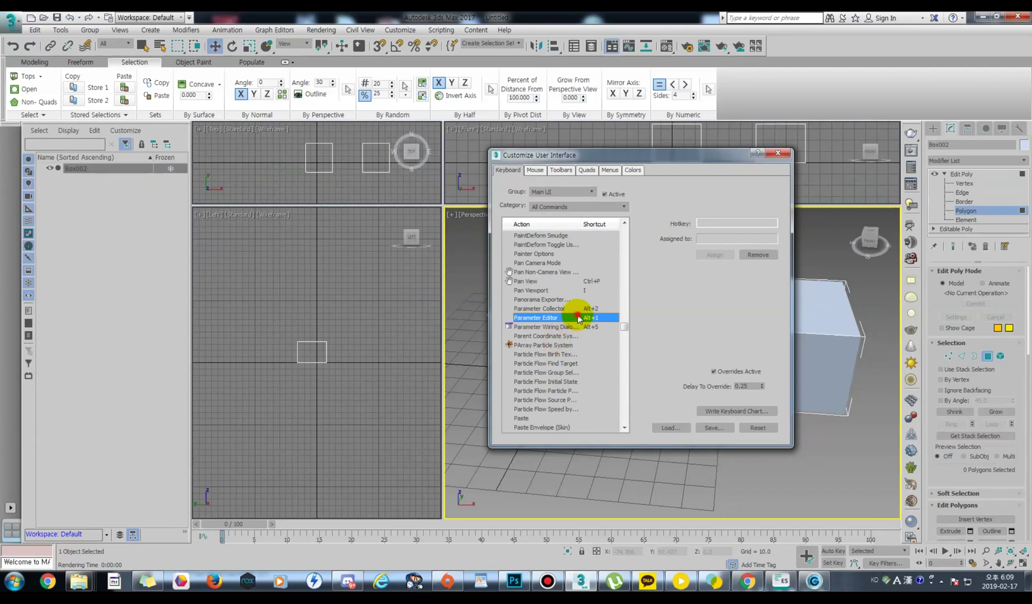
{"action": "left_click", "coordinate": [752, 256]}
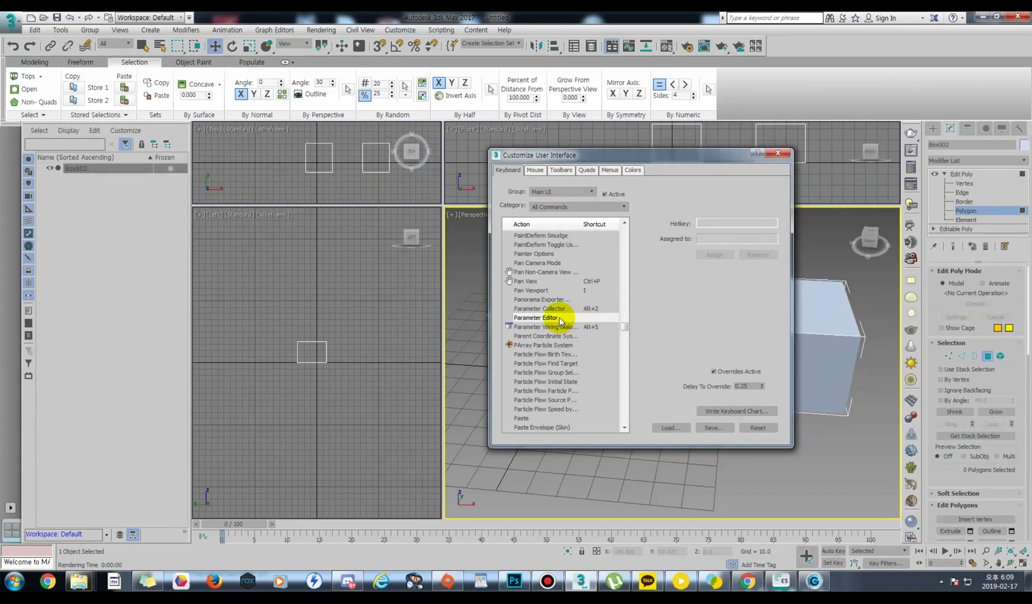
Save the shortcut set as ame-light.kbdx and close the customization settings
{"action": "left_click", "coordinate": [721, 429]}
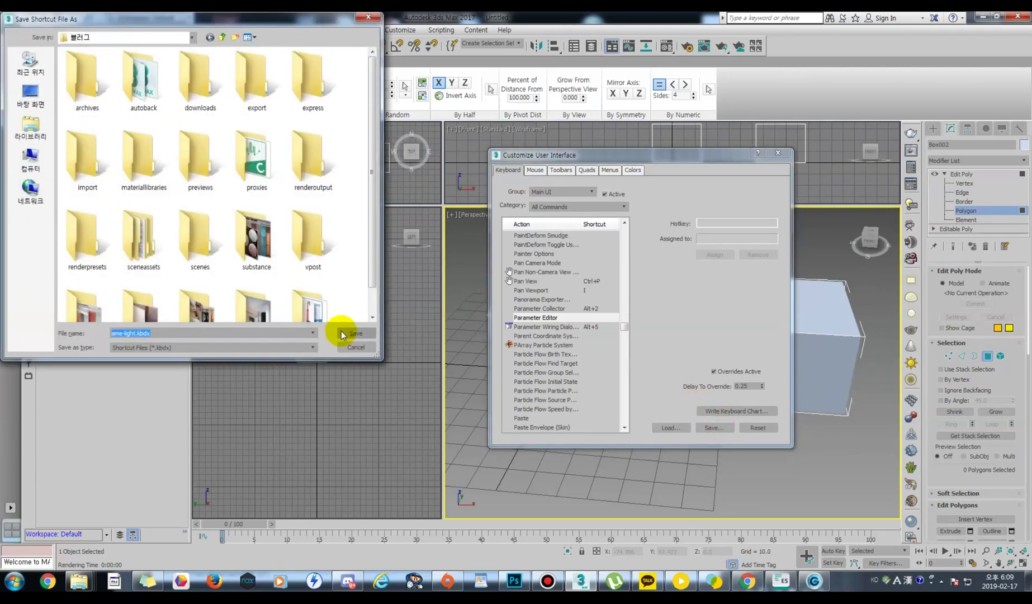
{"action": "left_click", "coordinate": [345, 334]}
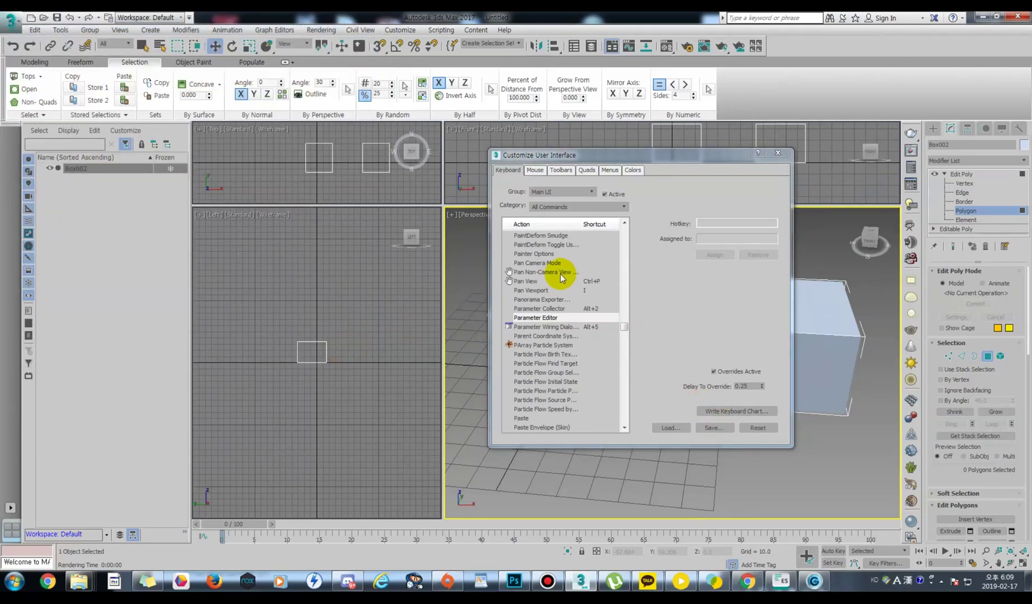
{"action": "left_click", "coordinate": [777, 152]}
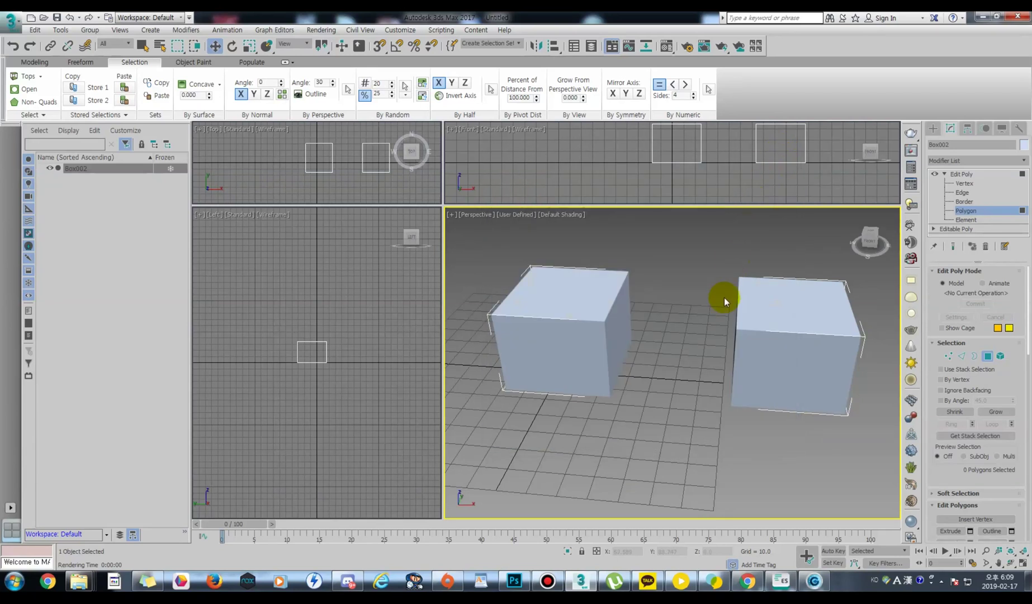
Select the two side faces of the boxes that face each other
{"action": "left_click", "coordinate": [624, 323]}
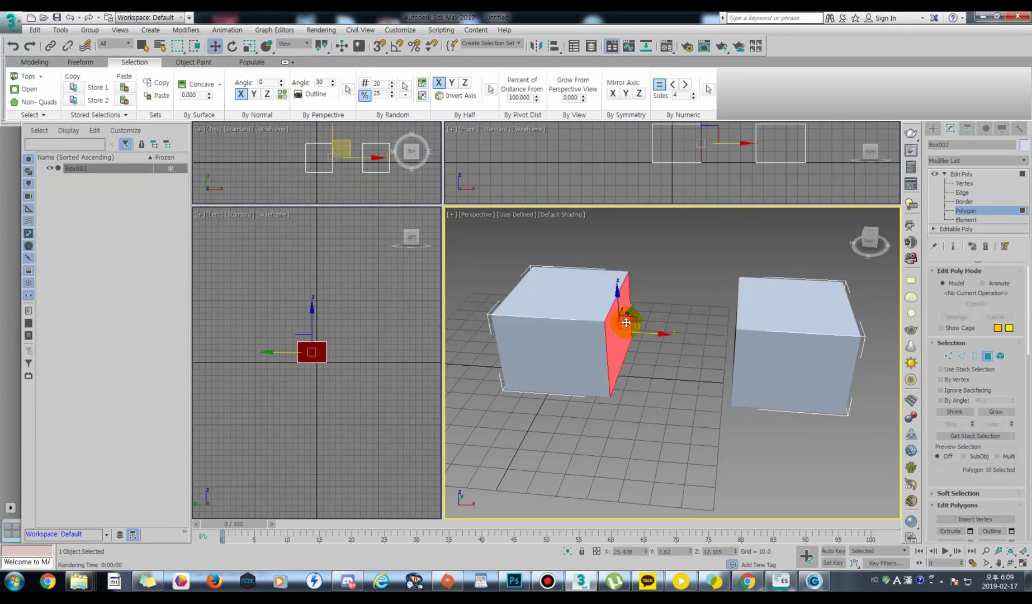
{"action": "middle_click_drag", "start_coordinate": [646, 313], "coordinate": [682, 311], "text": "alt"}
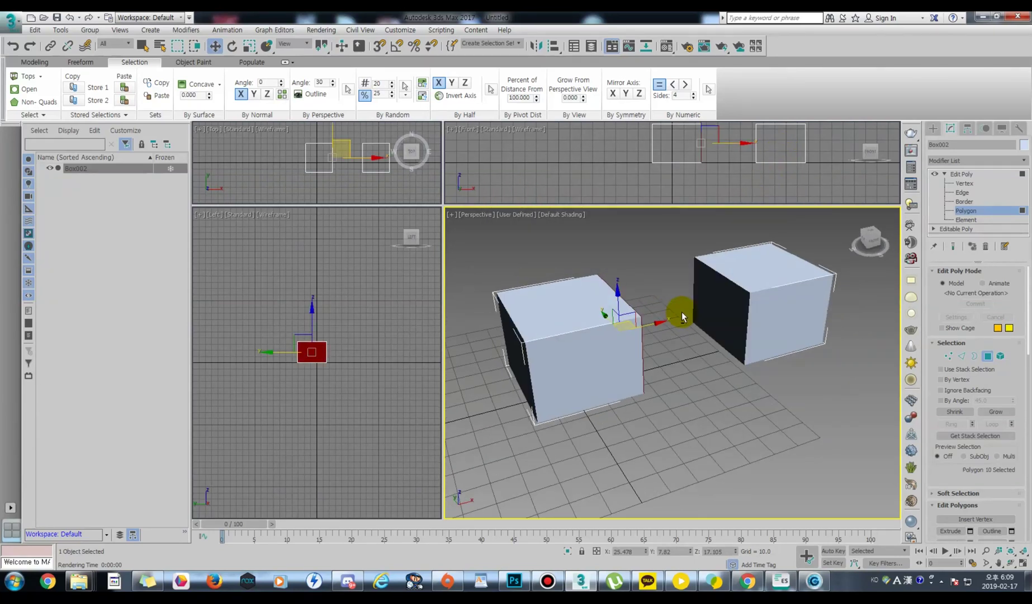
{"action": "left_click", "coordinate": [725, 314], "text": "ctrl"}
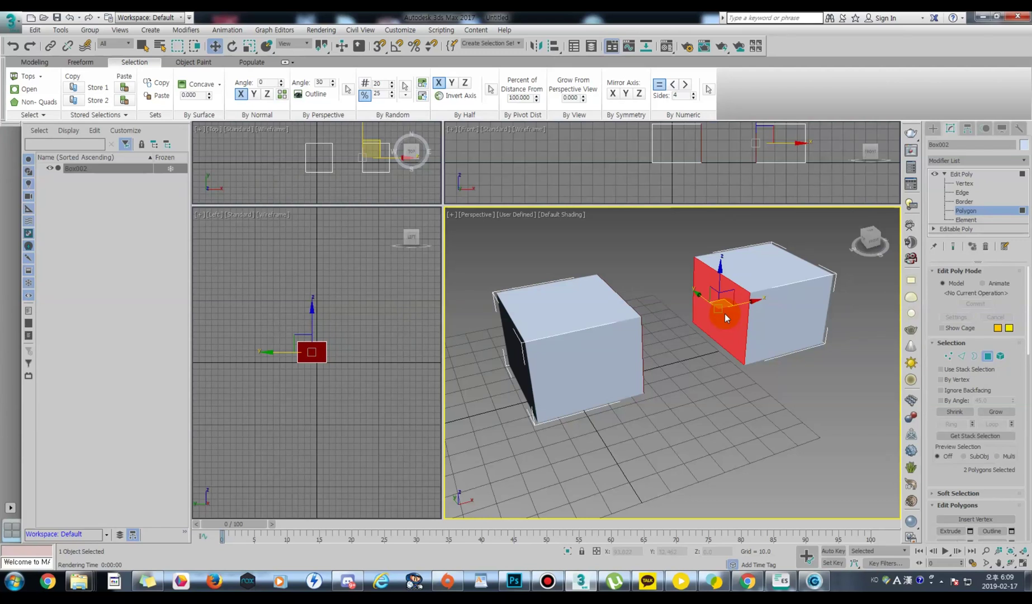
Try the Bridge command and its keyboard shortcut on the two selected faces, leaving the command each time
{"action": "left_click", "coordinate": [359, 47]}
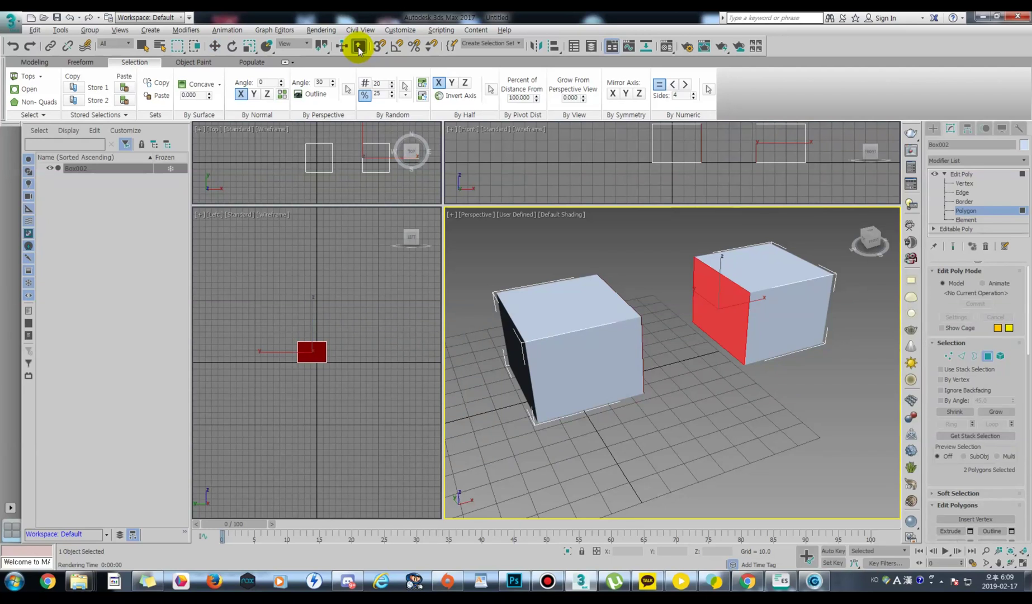
{"action": "left_click_drag", "start_coordinate": [929, 353], "coordinate": [920, 146]}
{"action": "left_click", "coordinate": [950, 348]}
{"action": "middle_click_drag", "start_coordinate": [716, 315], "coordinate": [721, 331]}
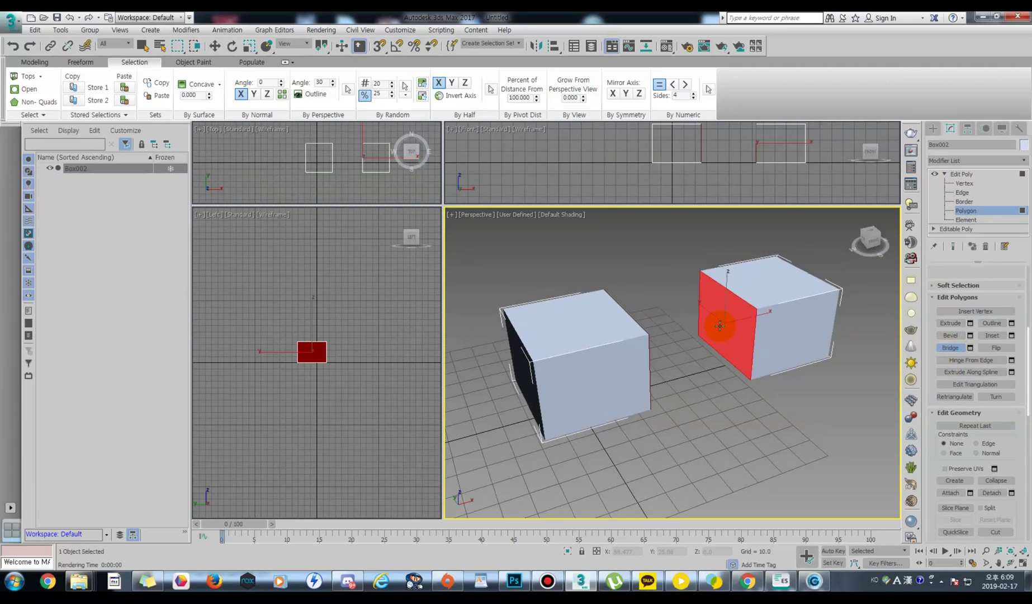
{"action": "key", "text": "w"}
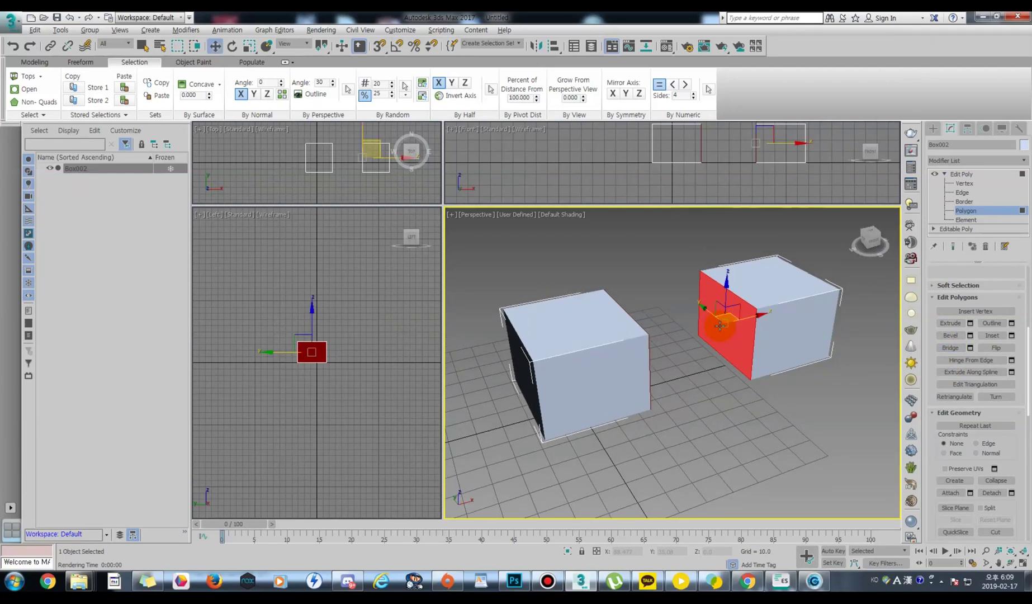
{"action": "key", "text": "b"}
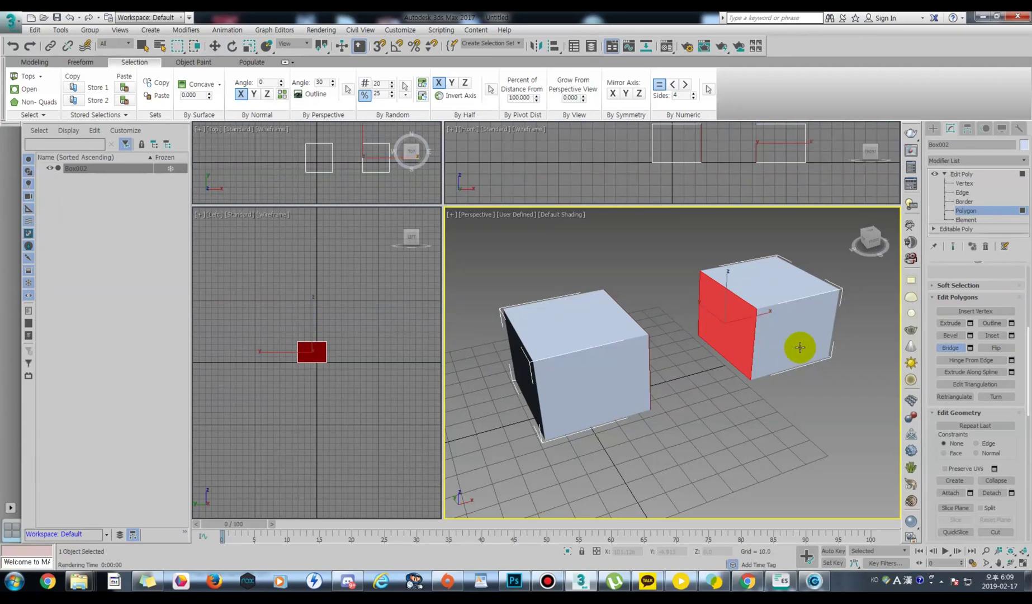
{"action": "right_click", "coordinate": [582, 355]}
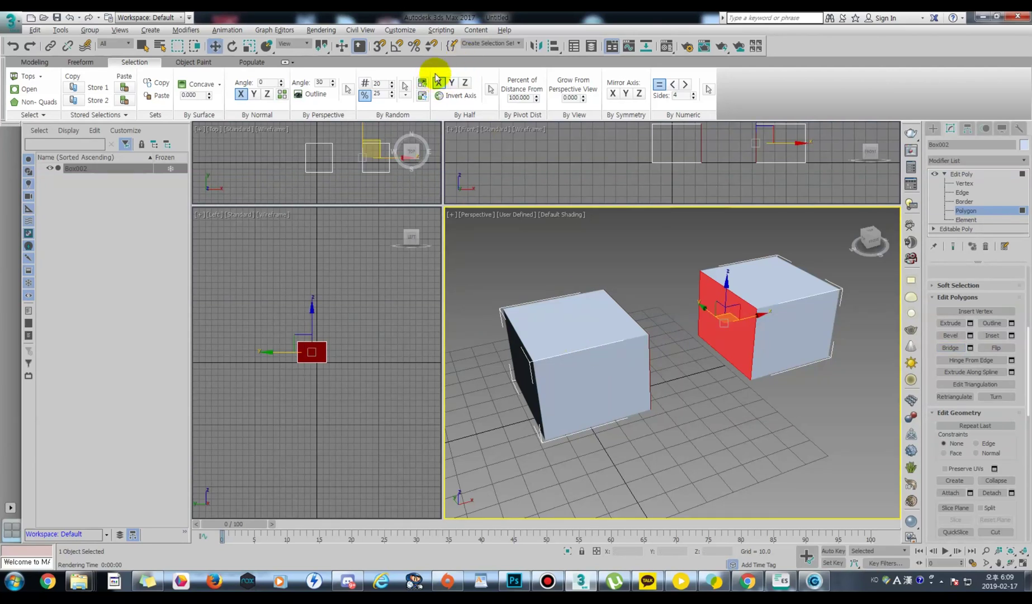
Find the Bridge action in the Edit Poly group of the keyboard customization settings and remove its Alt+1 shortcut
{"action": "left_click", "coordinate": [396, 31]}
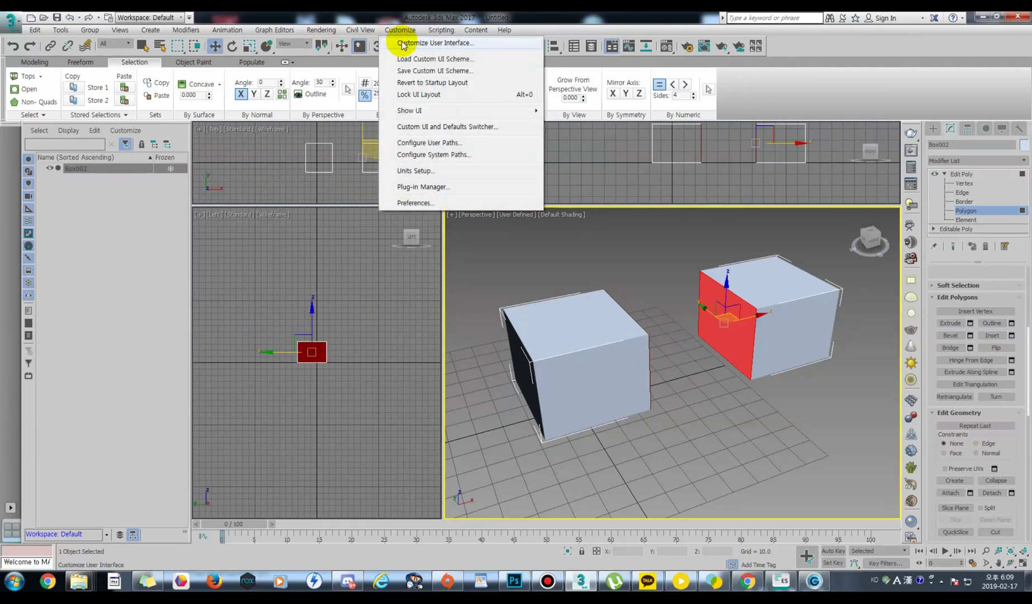
{"action": "left_click", "coordinate": [402, 44]}
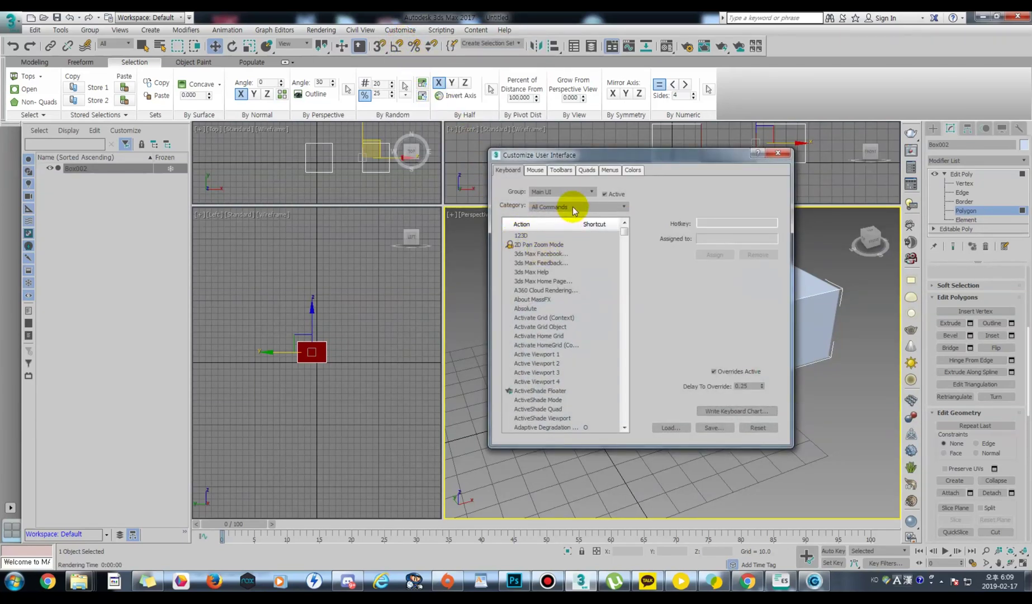
{"action": "left_click", "coordinate": [573, 206]}
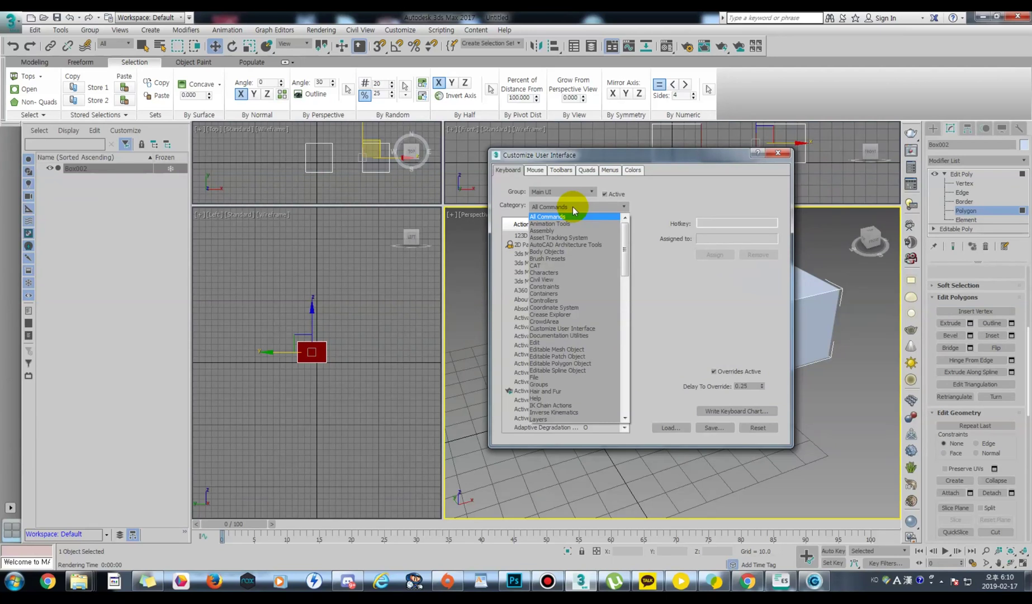
{"action": "left_click", "coordinate": [573, 206]}
{"action": "left_click", "coordinate": [568, 191]}
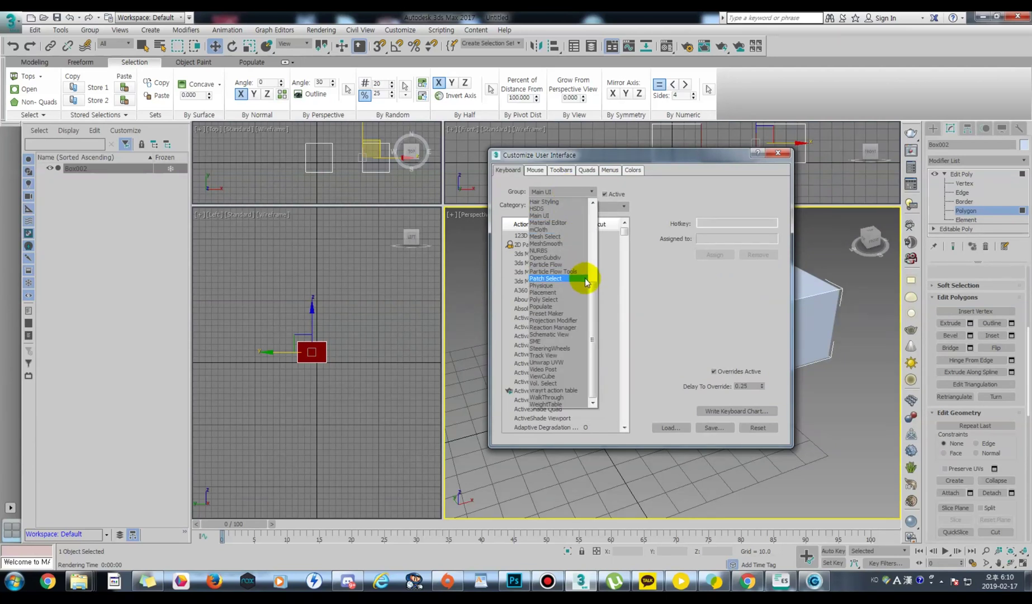
{"action": "left_click_drag", "start_coordinate": [590, 285], "coordinate": [596, 239]}
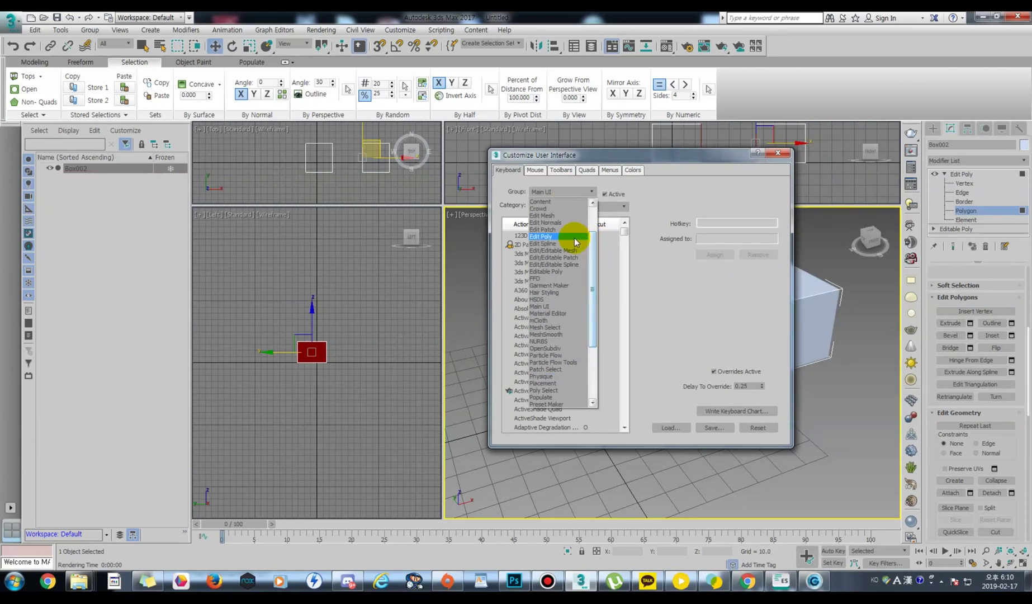
{"action": "left_click", "coordinate": [574, 237]}
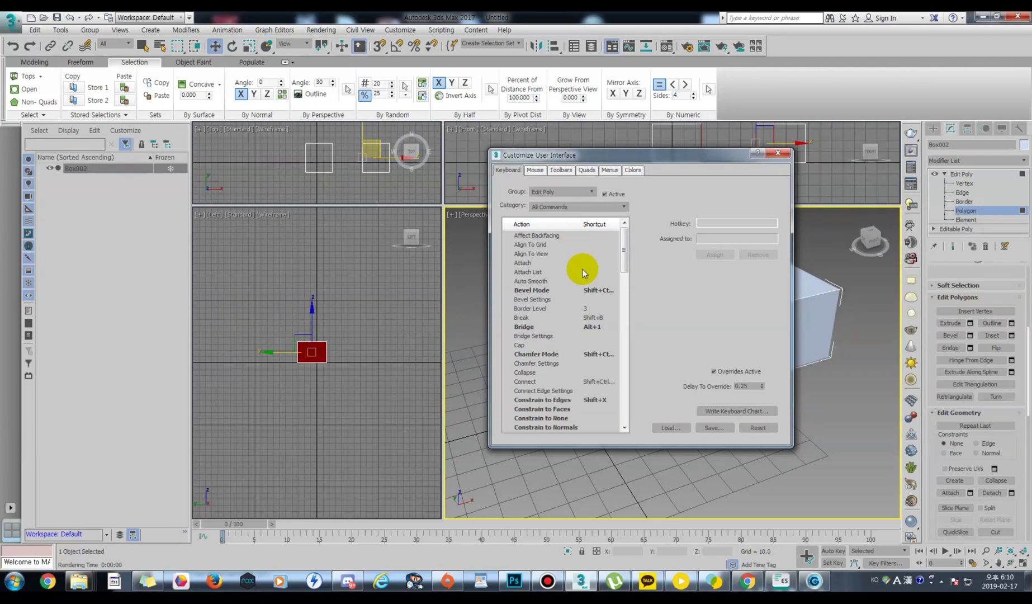
{"action": "left_click", "coordinate": [596, 327]}
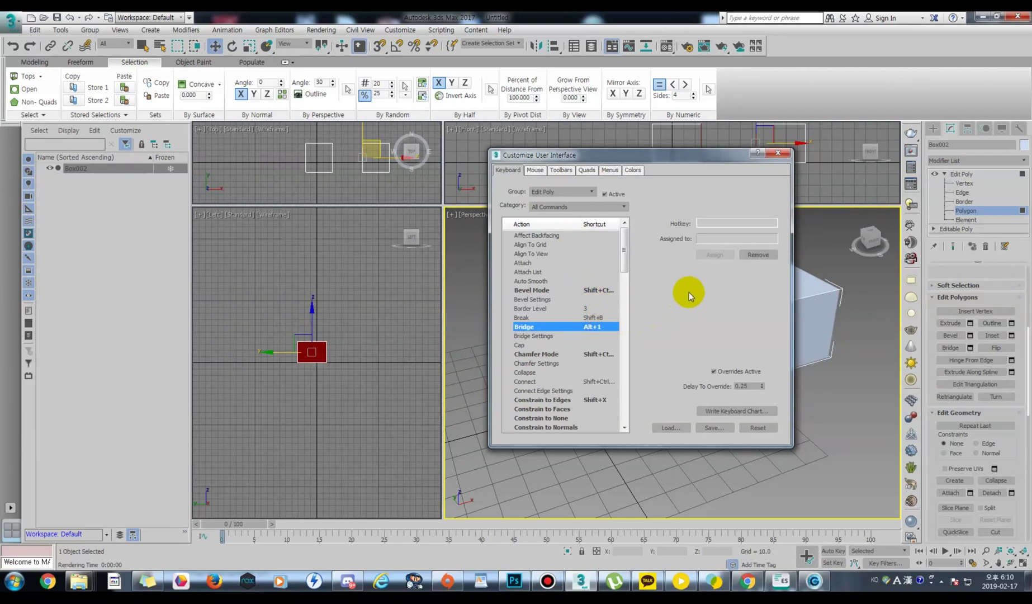
{"action": "left_click", "coordinate": [752, 254]}
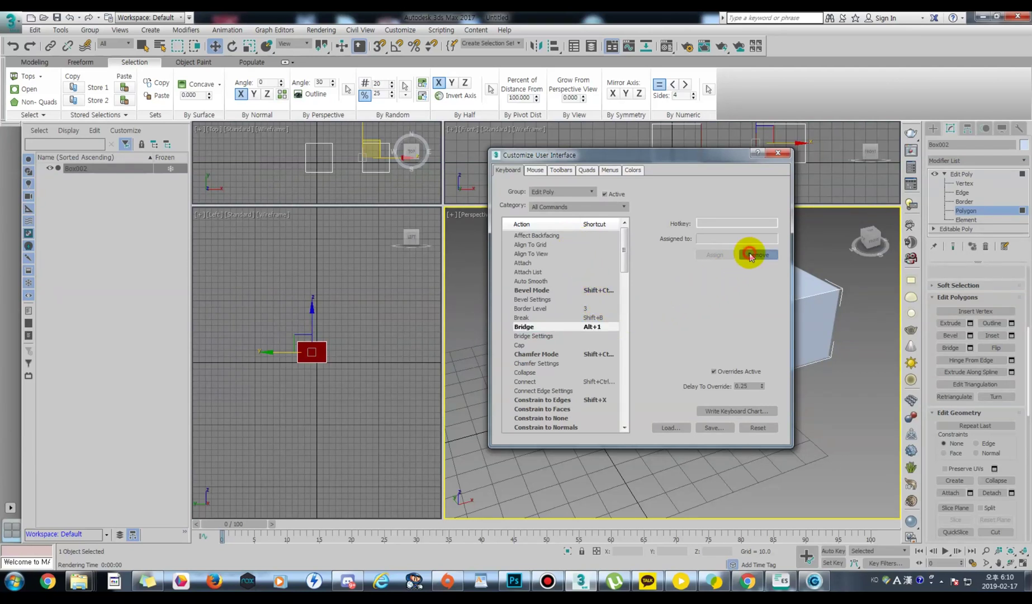
Assign Alt+1 to the Bridge Settings action in the Edit Poly group and close the customization settings
{"action": "left_click", "coordinate": [534, 335]}
{"action": "left_click", "coordinate": [715, 222]}
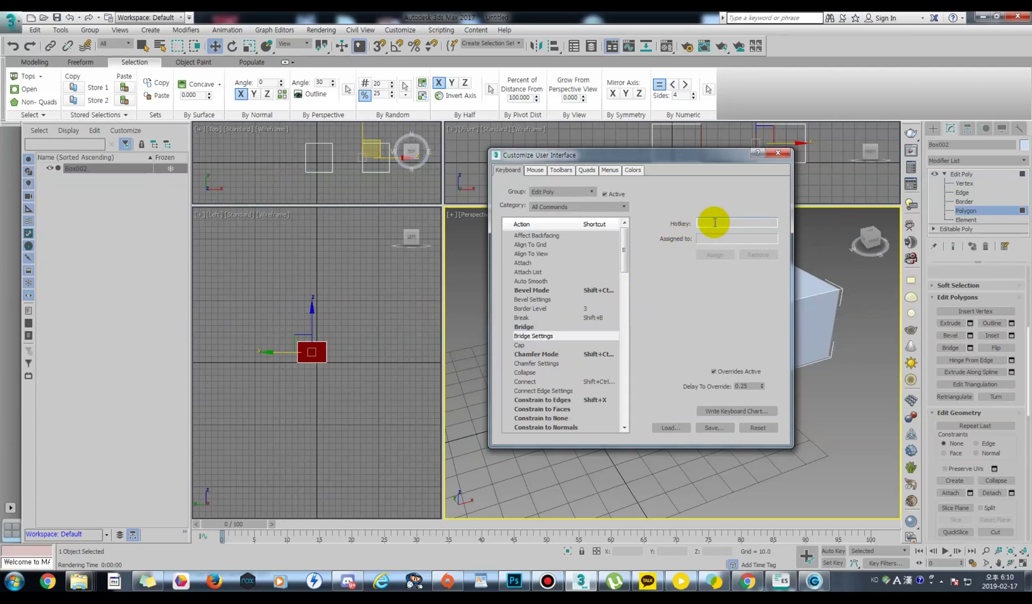
{"action": "key", "text": "alt+1"}
{"action": "left_click", "coordinate": [716, 255]}
{"action": "left_click", "coordinate": [778, 153]}
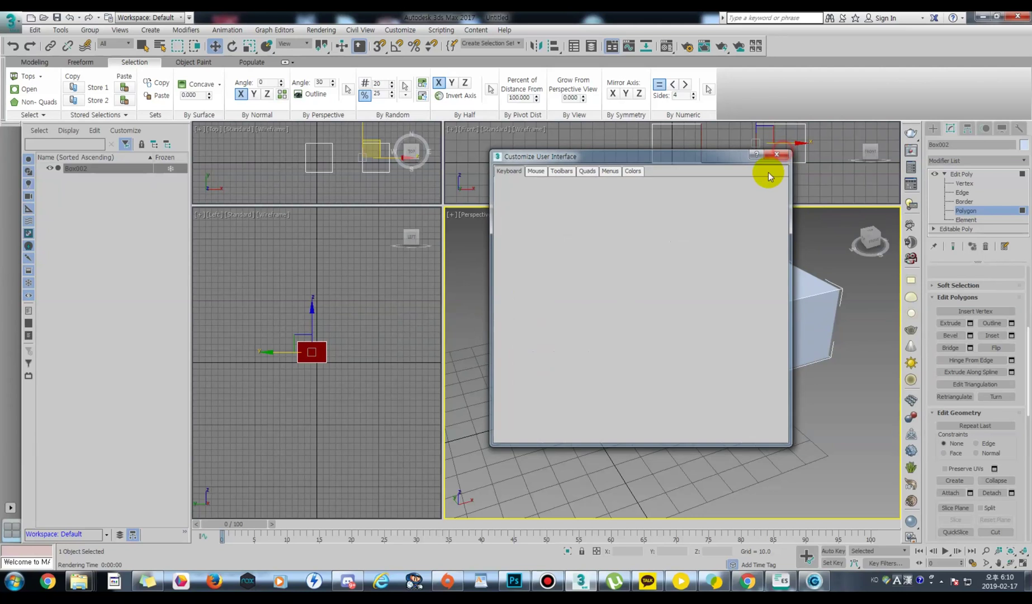
Test the Bridge Settings shortcut by bridging the two facing faces with default options, undoing the bridge and applying it again
{"action": "middle_click_drag", "start_coordinate": [733, 265], "coordinate": [699, 274]}
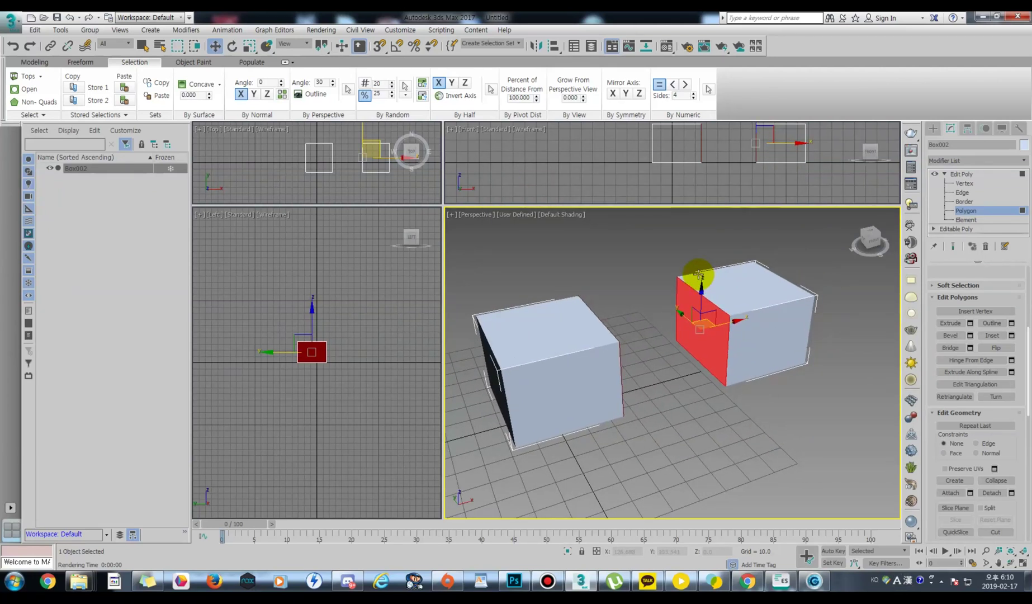
{"action": "key", "text": "alt+1"}
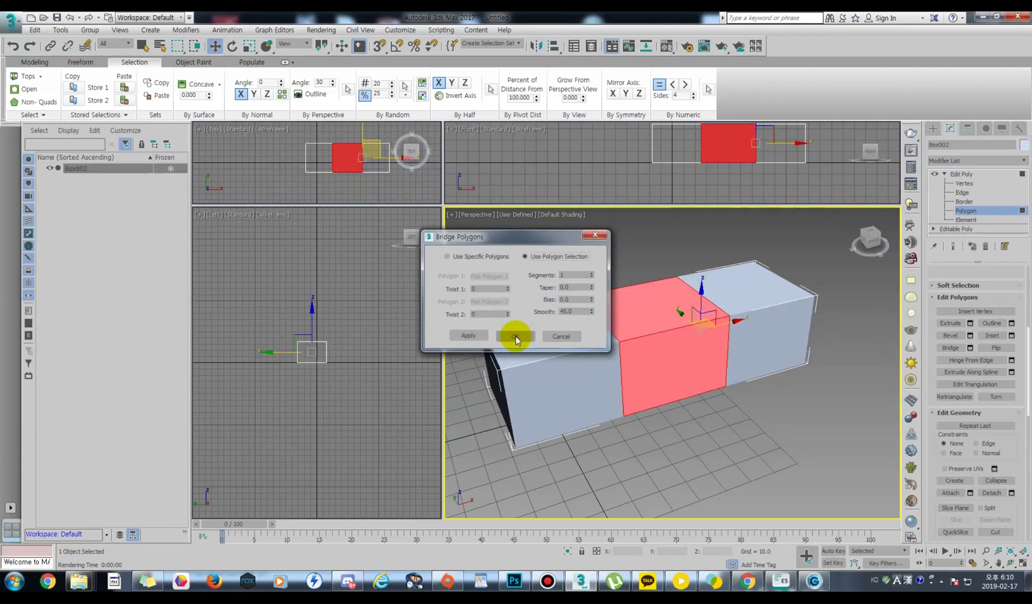
{"action": "left_click", "coordinate": [516, 336]}
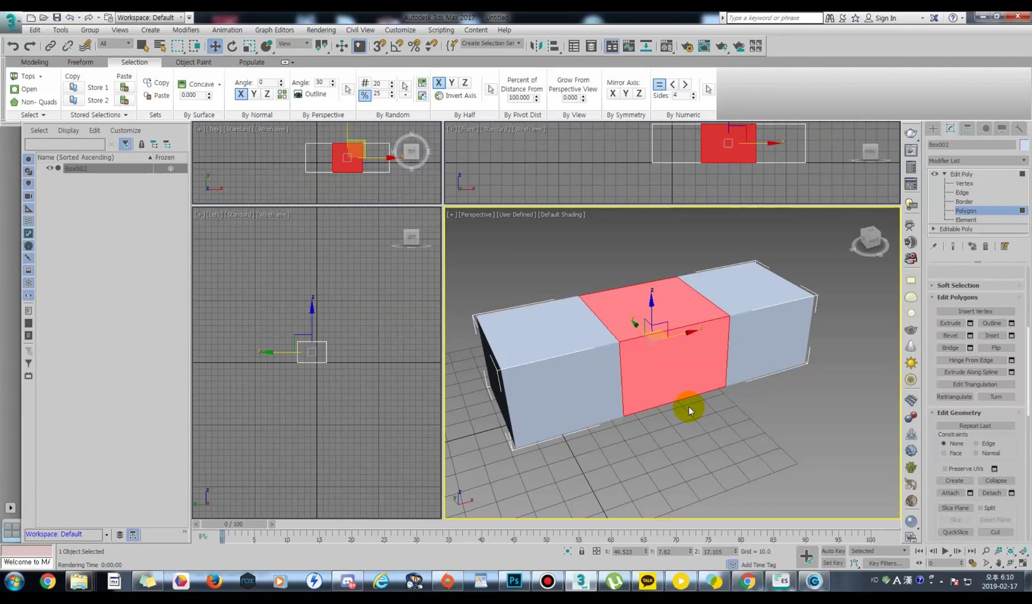
{"action": "key", "text": "Delete"}
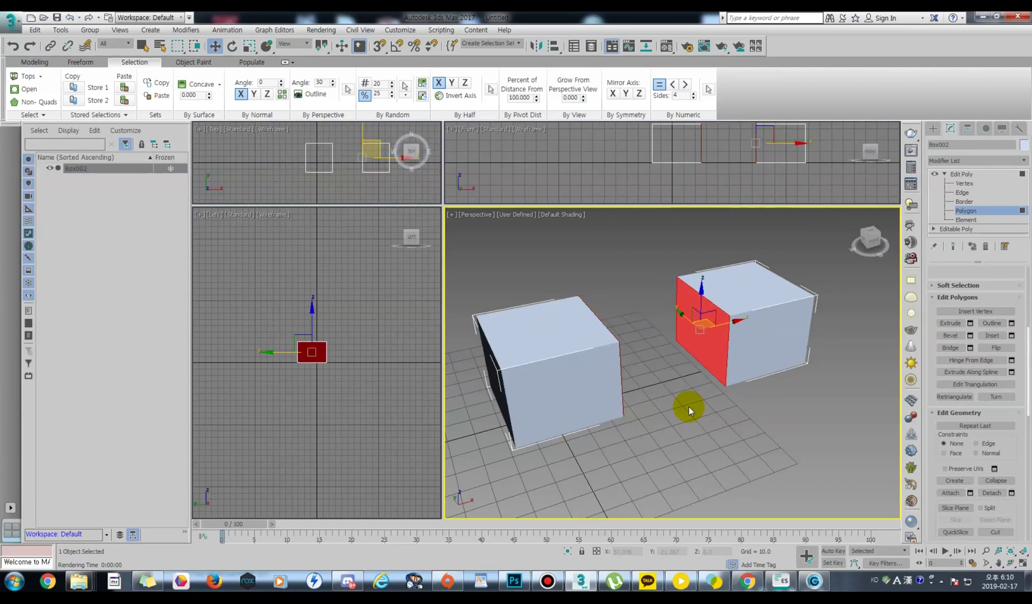
{"action": "key", "text": "ctrl+shift+b"}
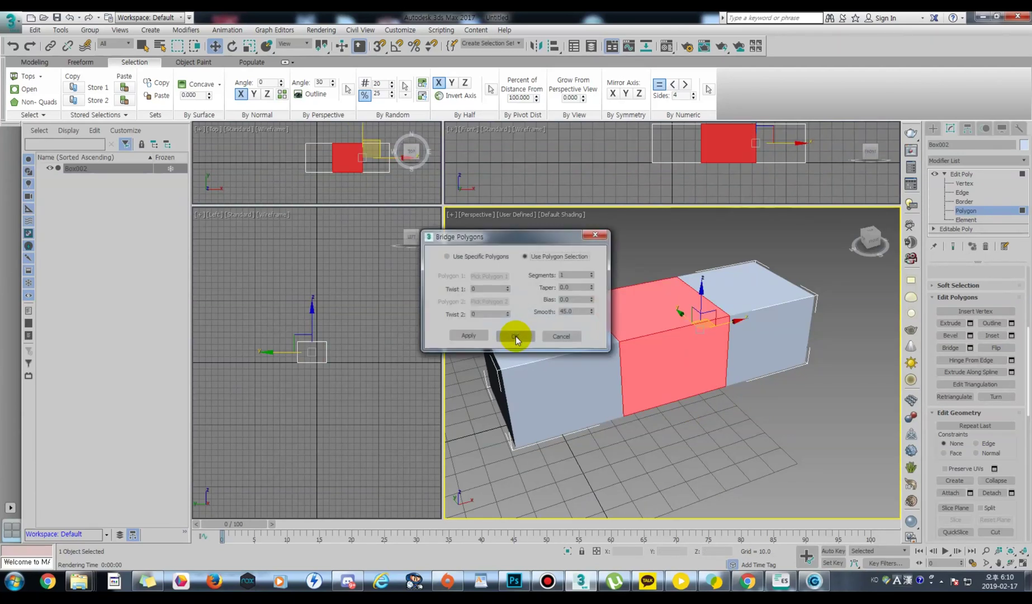
{"action": "left_click", "coordinate": [516, 337]}
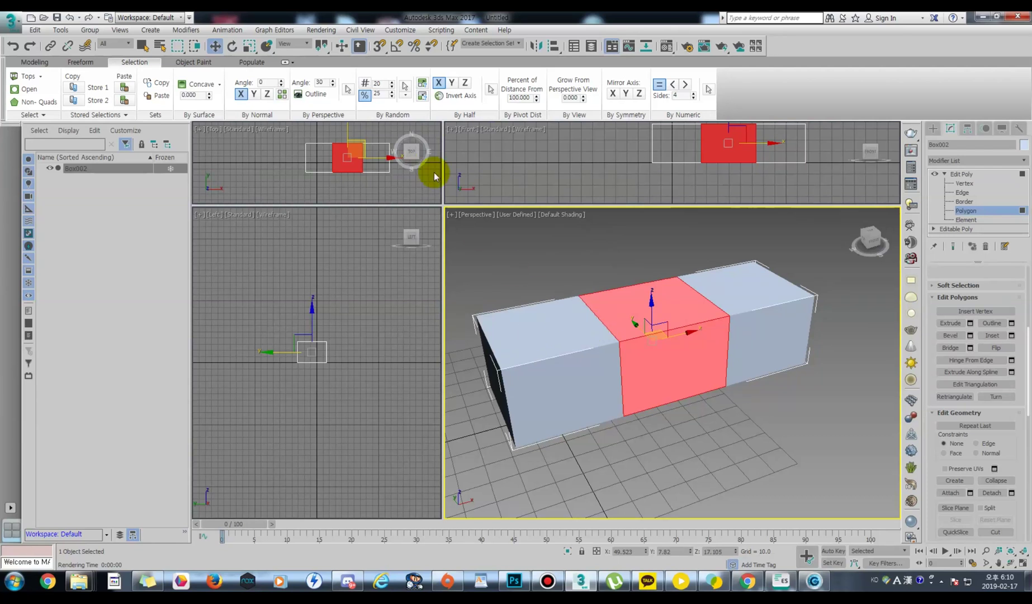
Find the Bridge Settings action in the Edit Poly group of the keyboard customization settings and remove its Alt+1 shortcut
{"action": "left_click", "coordinate": [398, 30]}
{"action": "key", "text": "Escape"}
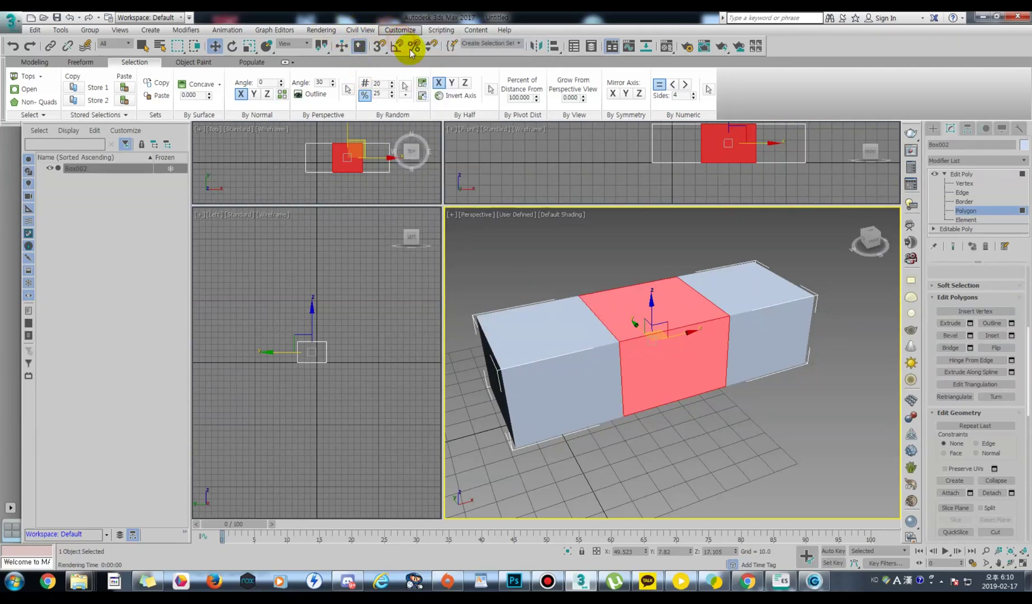
{"action": "key", "text": "Down"}
{"action": "key", "text": "Return"}
{"action": "left_click", "coordinate": [563, 192]}
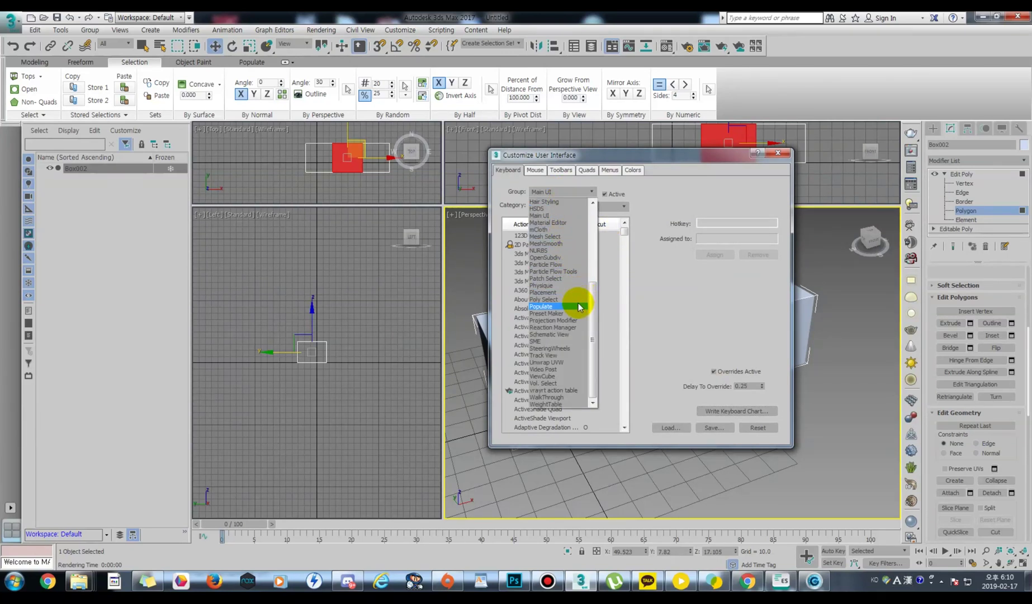
{"action": "left_click_drag", "start_coordinate": [592, 300], "coordinate": [596, 251]}
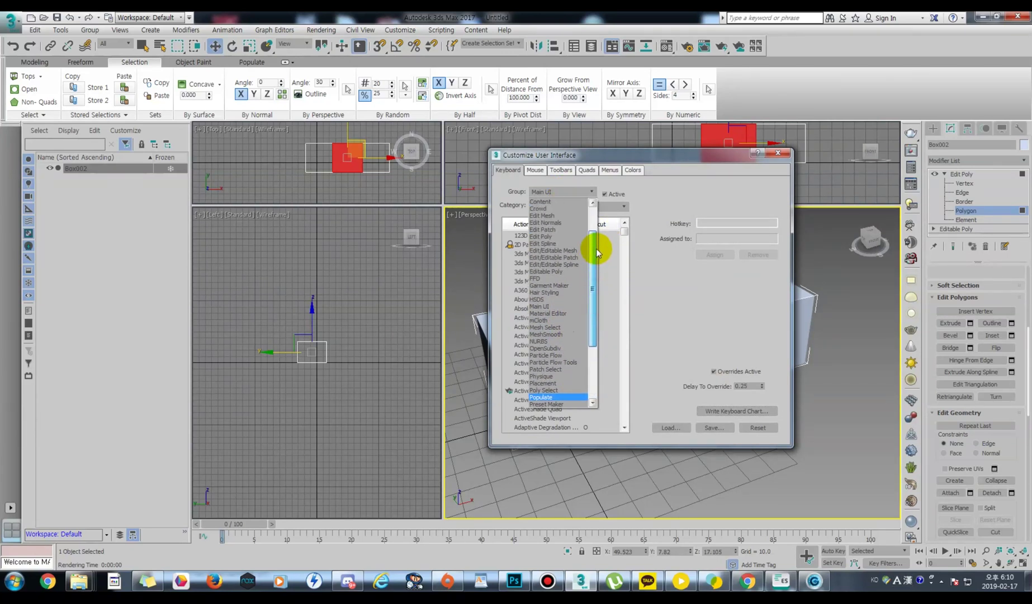
{"action": "left_click", "coordinate": [570, 238]}
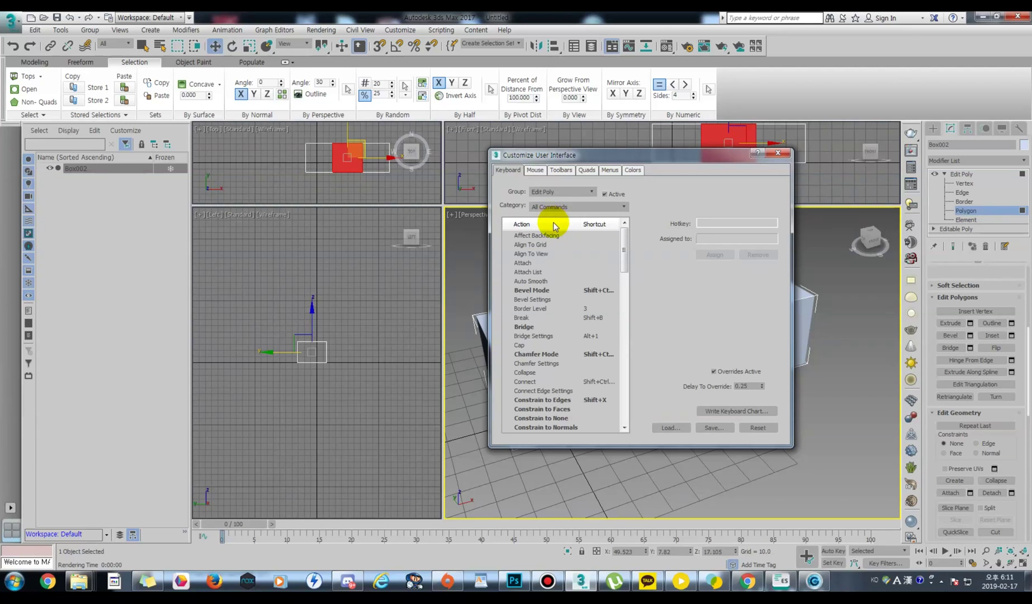
{"action": "left_click", "coordinate": [531, 328]}
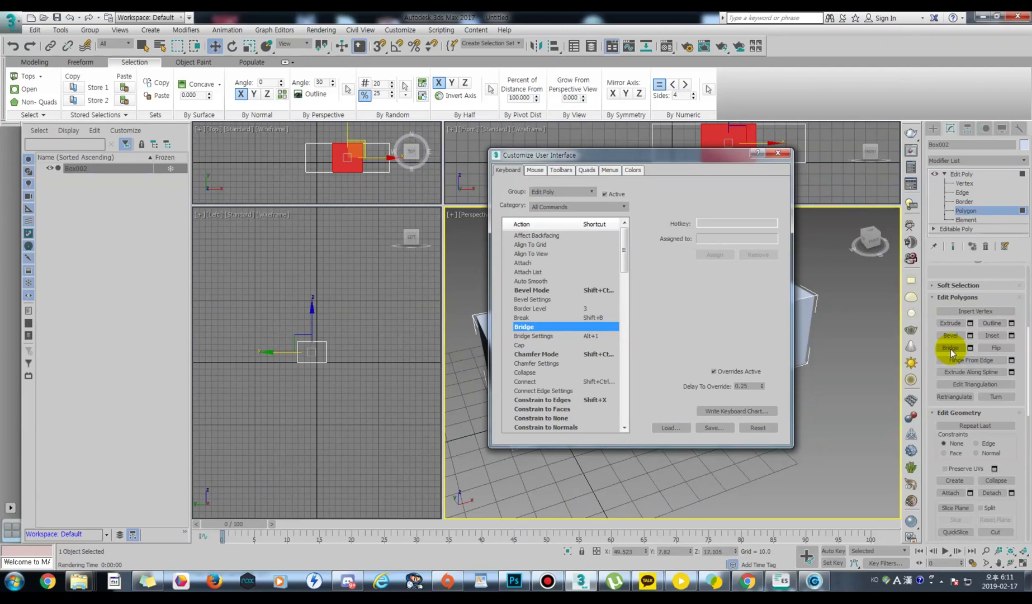
{"action": "left_click", "coordinate": [539, 337]}
{"action": "left_click", "coordinate": [530, 328]}
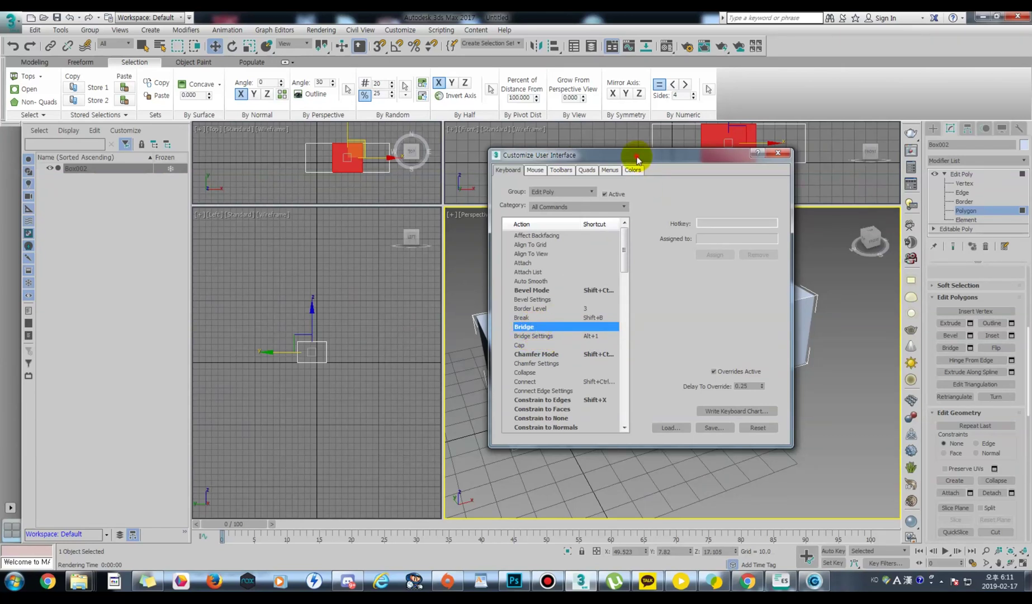
{"action": "left_click_drag", "start_coordinate": [642, 155], "coordinate": [359, 154]}
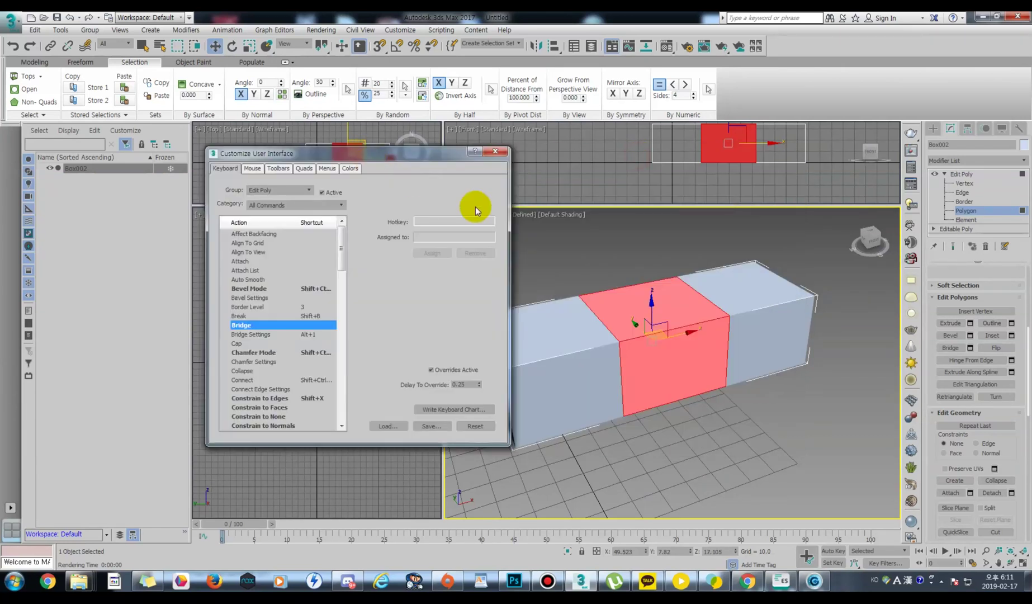
{"action": "left_click", "coordinate": [284, 334]}
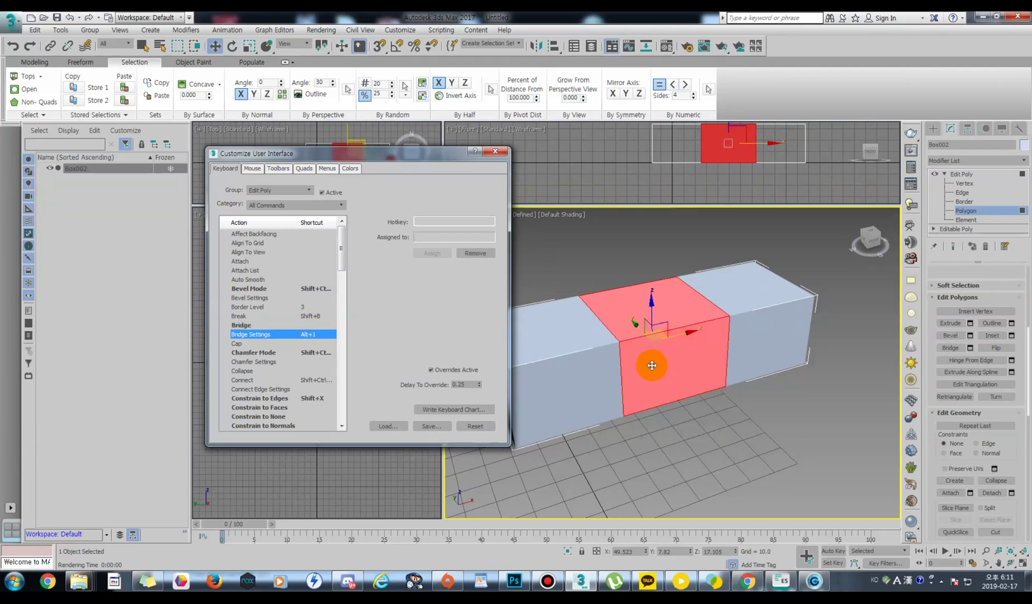
{"action": "left_click", "coordinate": [475, 253]}
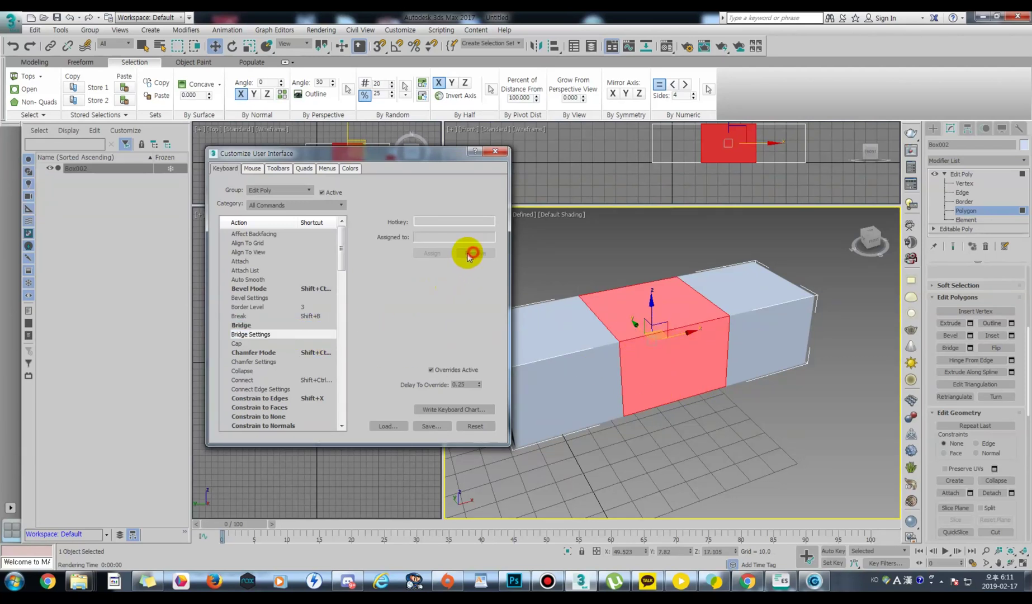
Assign Alt+1 to the Bridge action in the Edit Poly group and close the customization settings
{"action": "left_click", "coordinate": [277, 325]}
{"action": "left_click", "coordinate": [435, 222]}
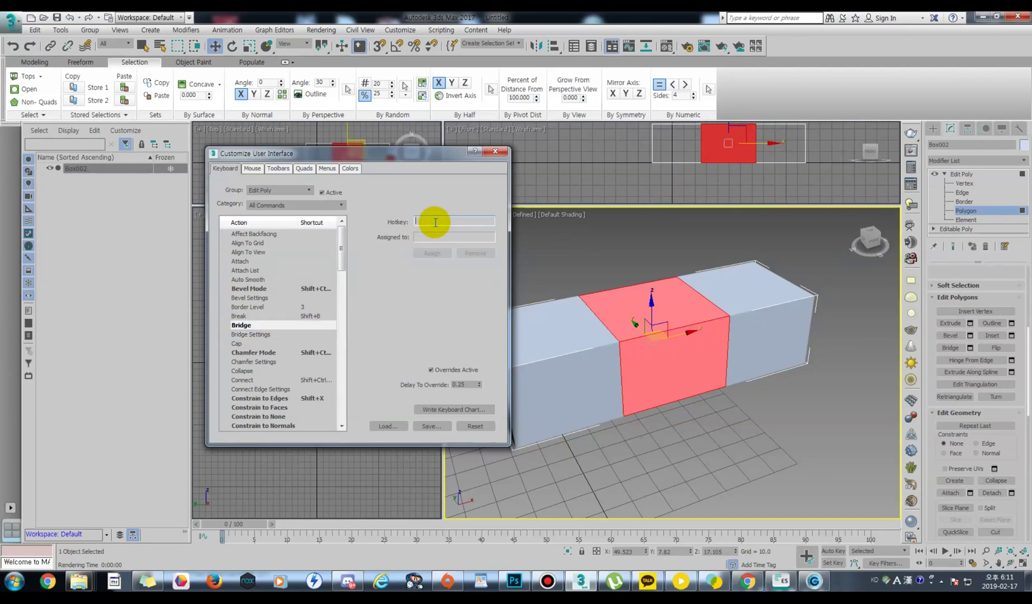
{"action": "key", "text": "alt+1"}
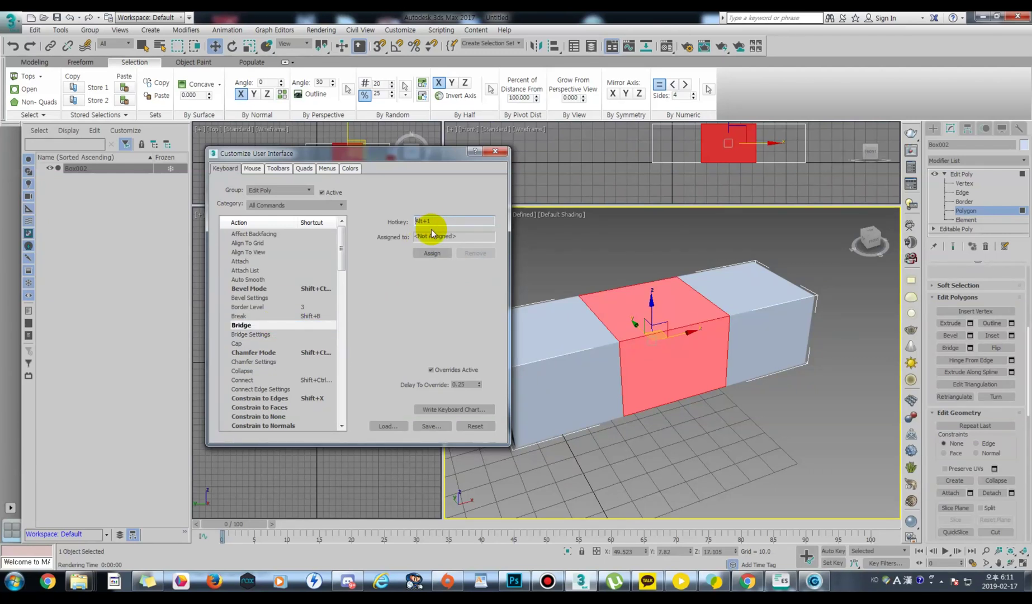
{"action": "left_click", "coordinate": [431, 252]}
{"action": "left_click", "coordinate": [496, 153]}
Undo the bridge between the boxes and repeatedly test the Alt+1 Bridge shortcut on the two selected faces
{"action": "middle_click_drag", "start_coordinate": [672, 353], "coordinate": [683, 362]}
{"action": "key", "text": "ctrl+z"}
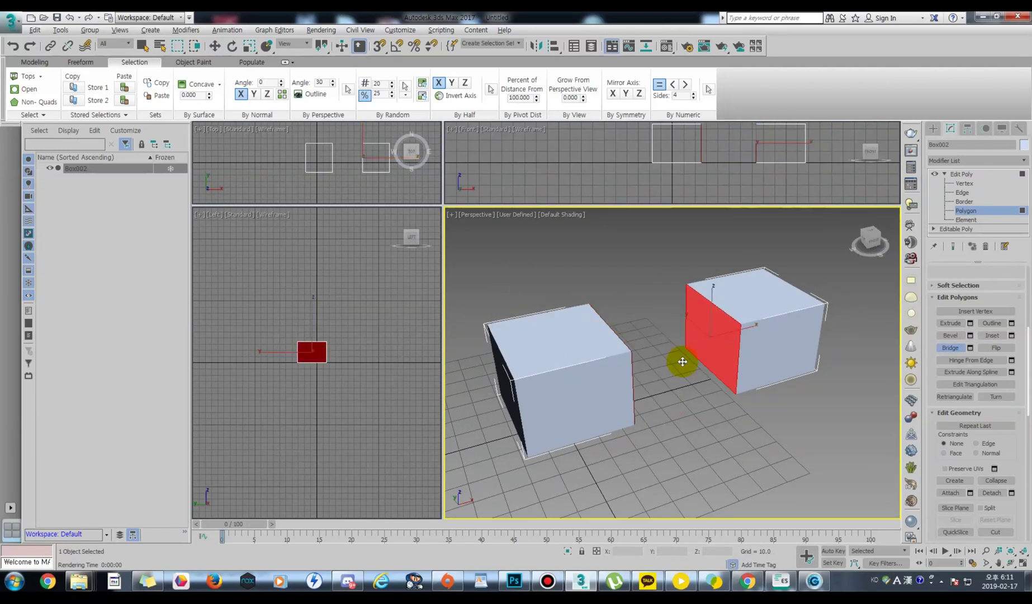
{"action": "key", "text": "alt+1"}
{"action": "key", "text": "w"}
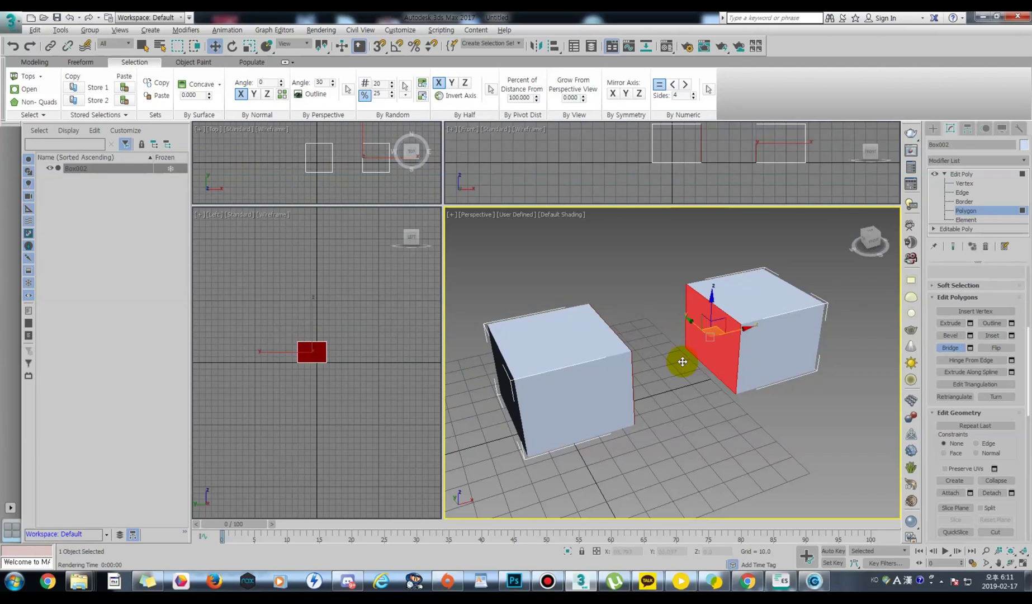
{"action": "key", "text": "x"}
{"action": "key", "text": "x"}
{"action": "key", "text": "x"}
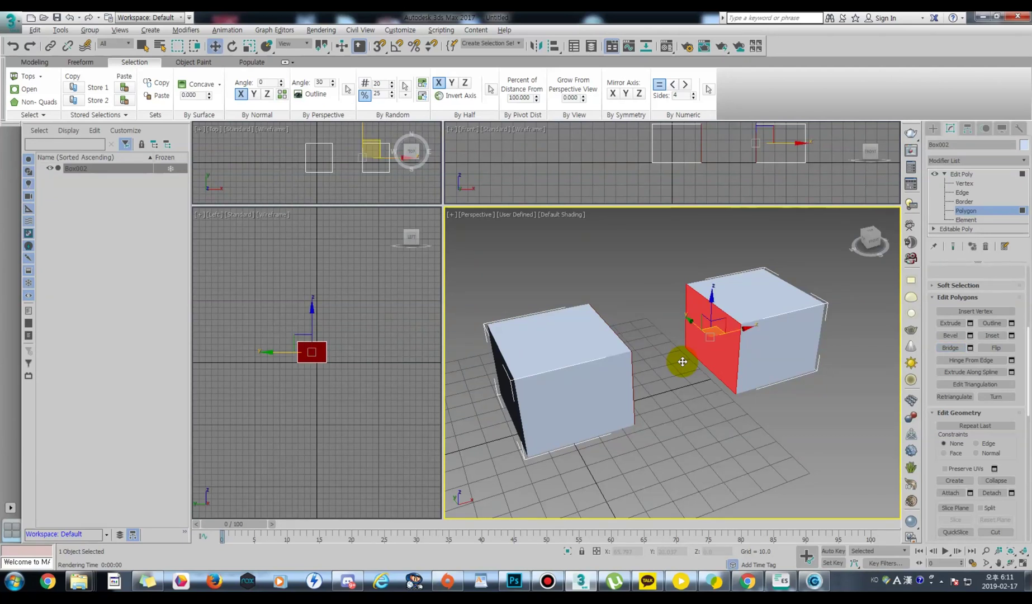
{"action": "key", "text": "x"}
{"action": "key", "text": "x"}
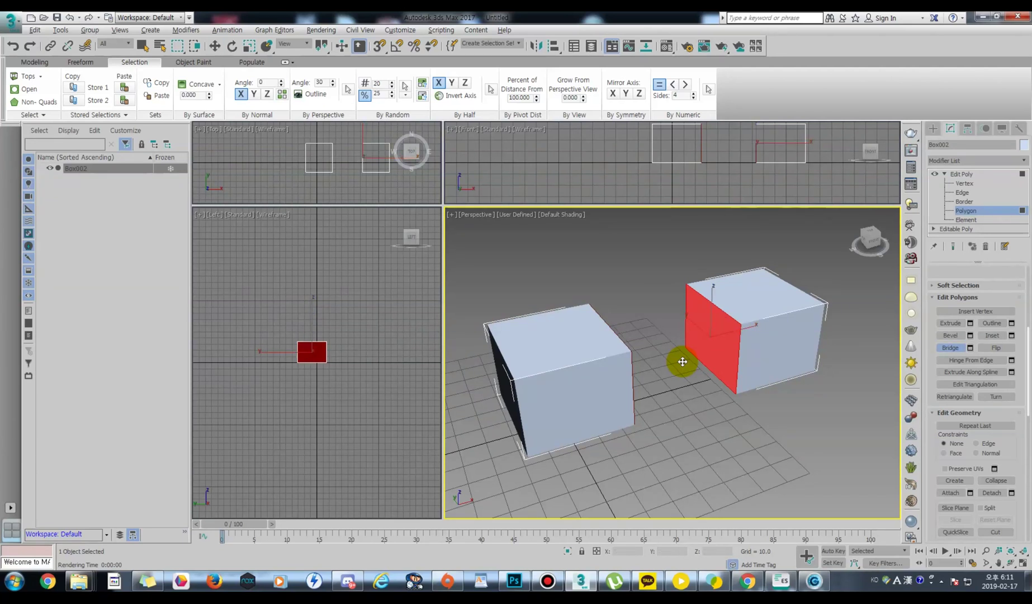
Try the Bridge command on the selected faces, then deselect them and return to the Edit Poly modifier's top level
{"action": "left_click", "coordinate": [950, 348]}
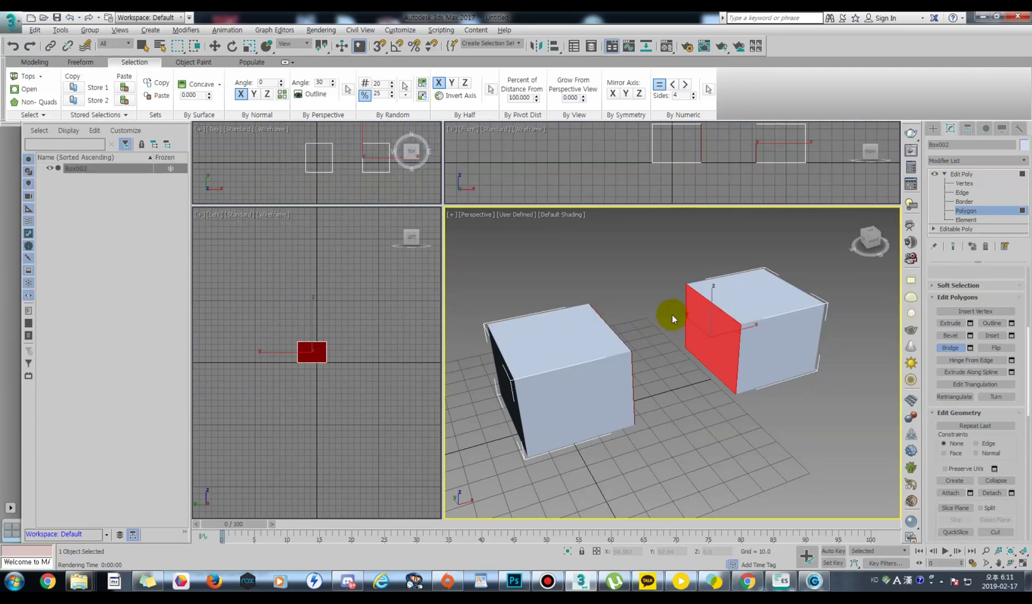
{"action": "left_click", "coordinate": [699, 318]}
{"action": "key", "text": "w"}
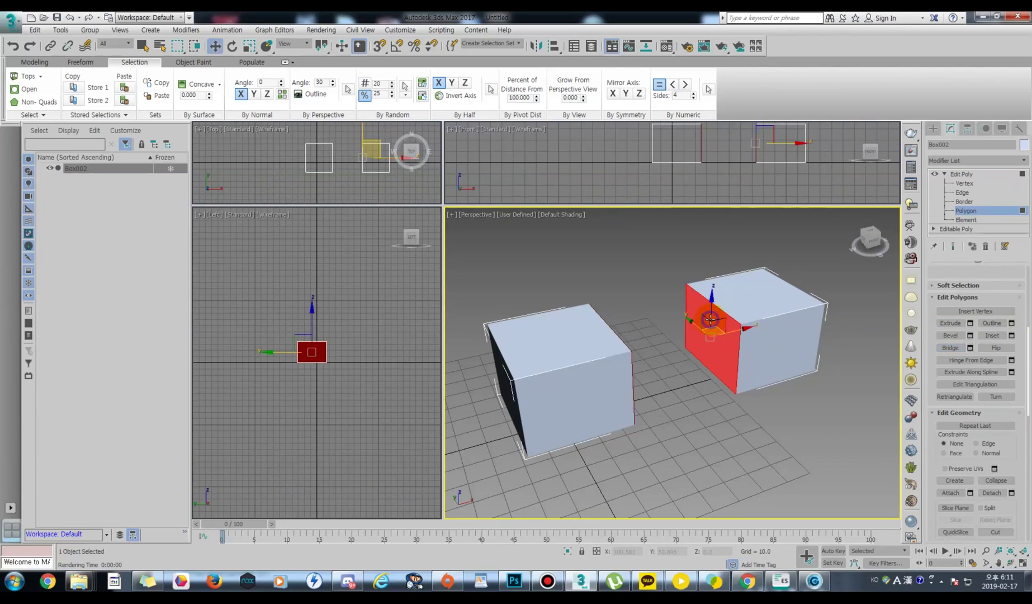
{"action": "left_click", "coordinate": [671, 321]}
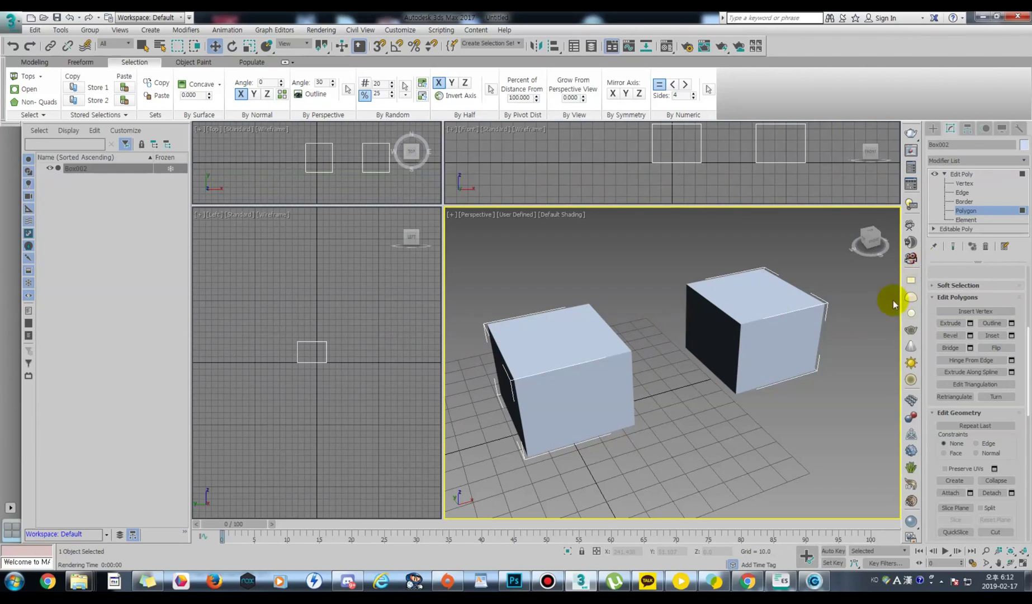
{"action": "left_click", "coordinate": [978, 174]}
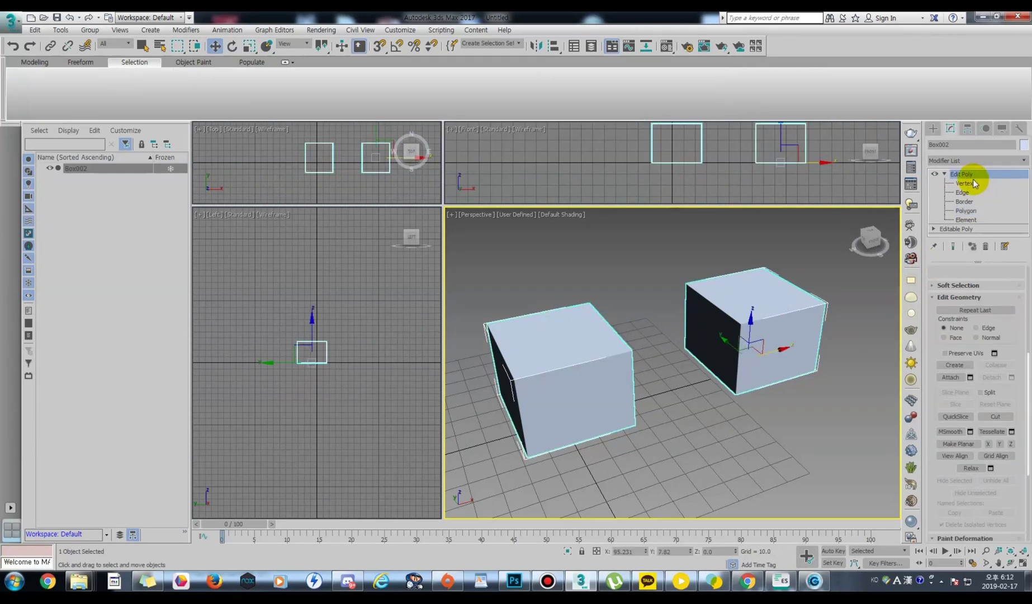
Open the Material Editor and switch it to Slate mode, placing its window over the viewports
{"action": "key", "text": "m"}
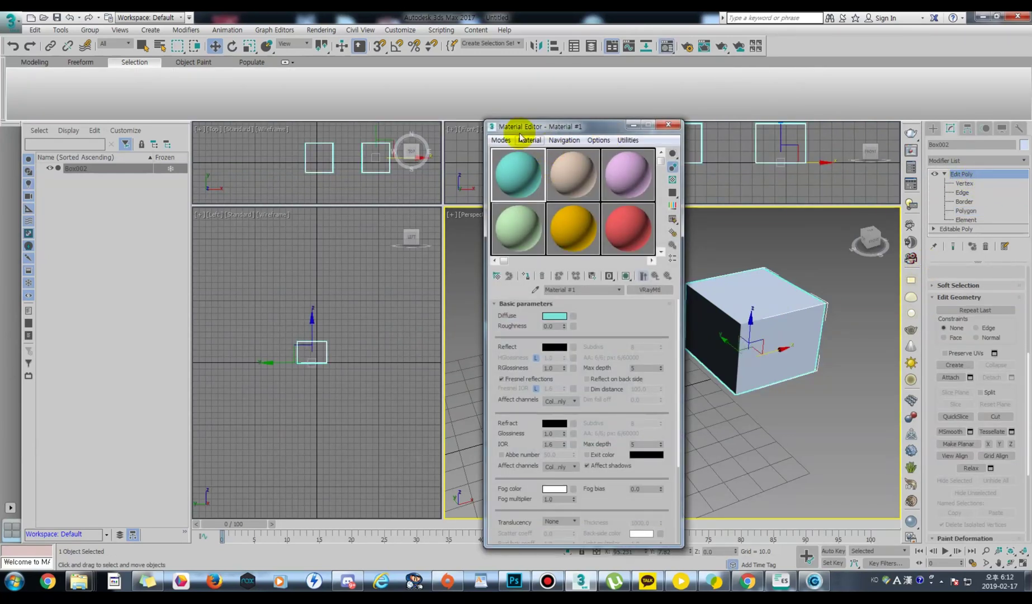
{"action": "left_click", "coordinate": [502, 140]}
{"action": "left_click", "coordinate": [512, 167]}
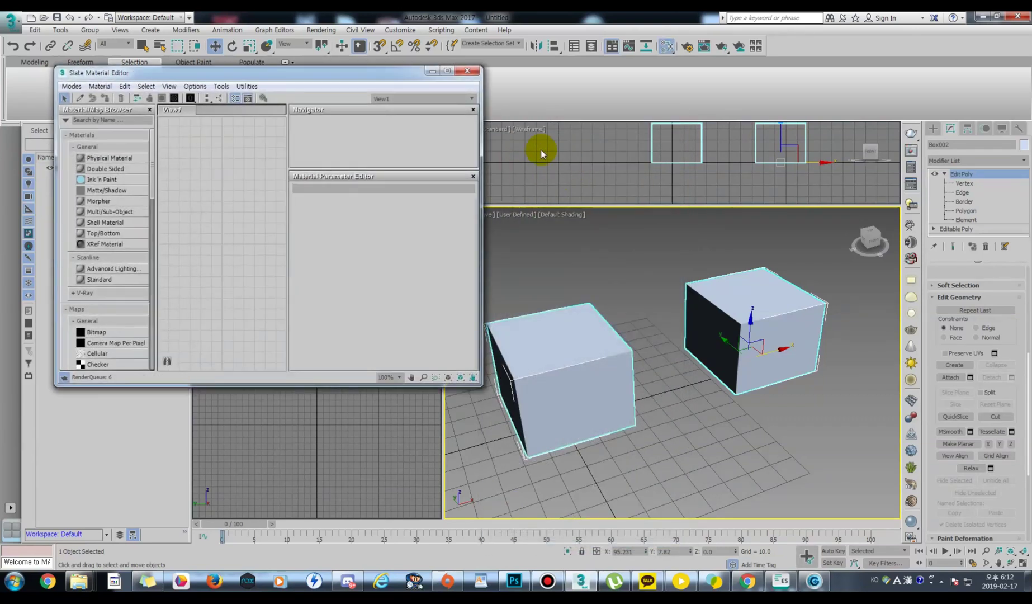
{"action": "left_click_drag", "start_coordinate": [398, 74], "coordinate": [737, 138]}
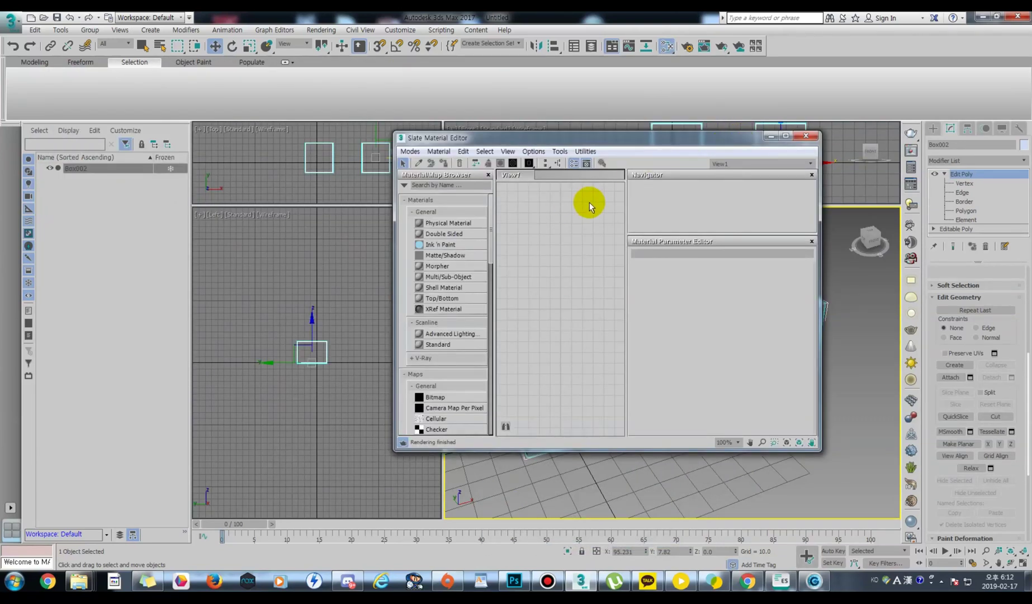
Switch the Slate Material Editor back to Compact mode and close it
{"action": "left_click", "coordinate": [412, 152]}
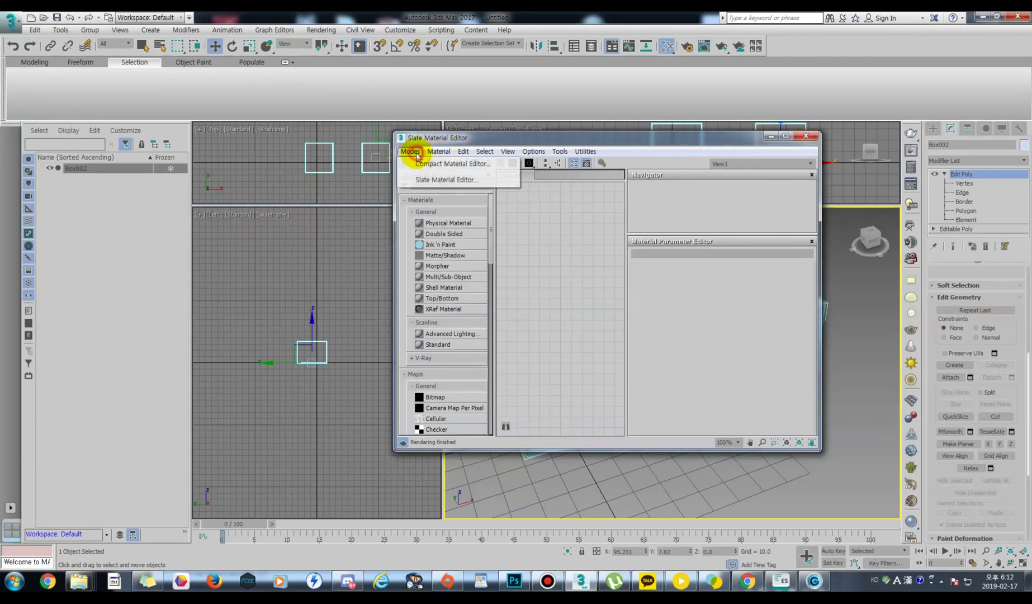
{"action": "left_click", "coordinate": [460, 165]}
{"action": "left_click_drag", "start_coordinate": [533, 127], "coordinate": [400, 102]}
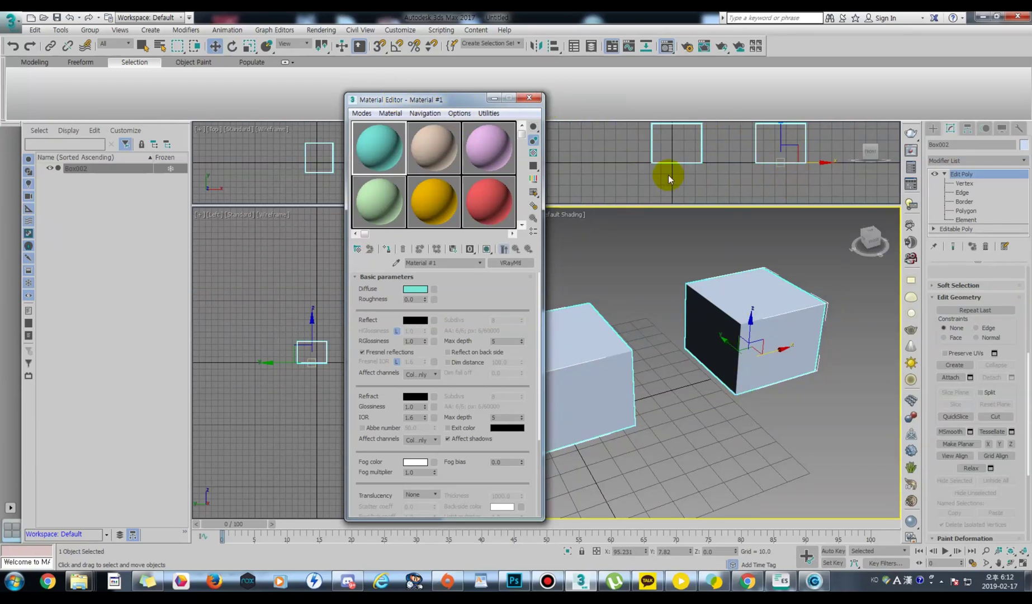
{"action": "left_click_drag", "start_coordinate": [450, 100], "coordinate": [378, 97]}
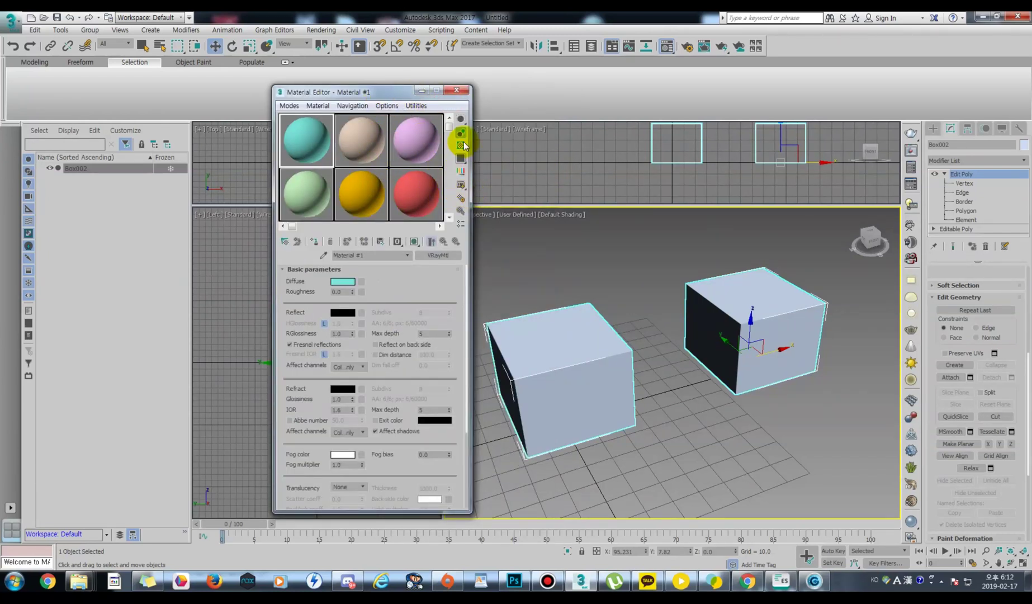
{"action": "left_click", "coordinate": [457, 90]}
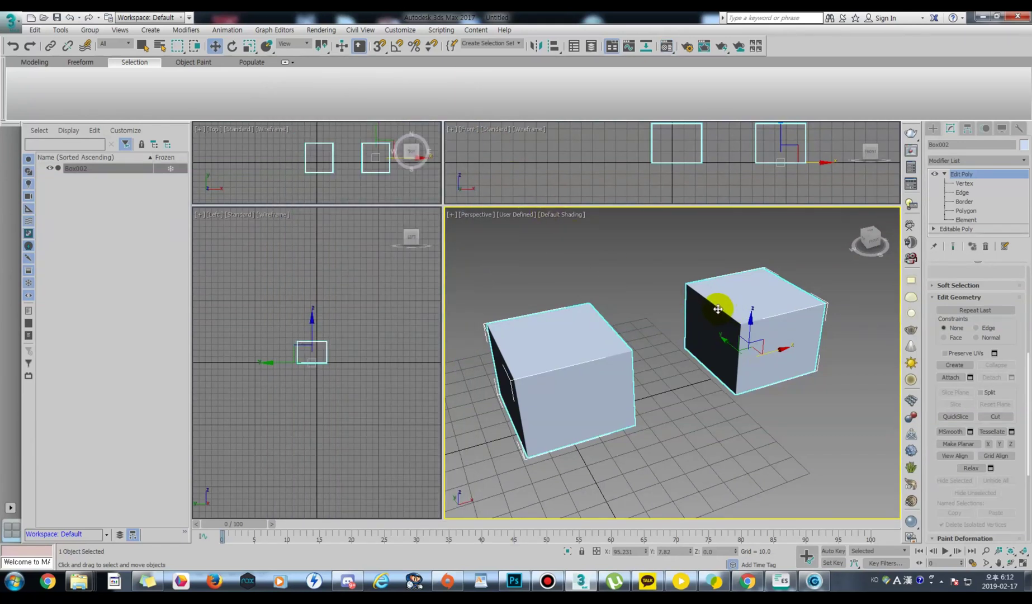
Add a UVW Map modifier with Box mapping to Box002 and enable Real-World Map Size
{"action": "middle_click_drag", "start_coordinate": [721, 306], "coordinate": [746, 304]}
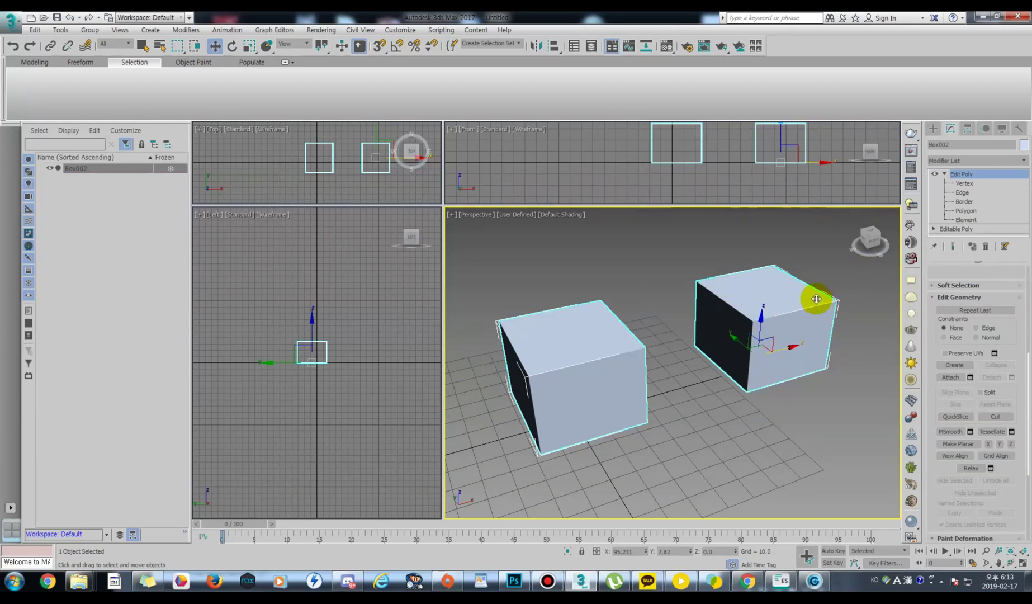
{"action": "left_click", "coordinate": [1025, 161]}
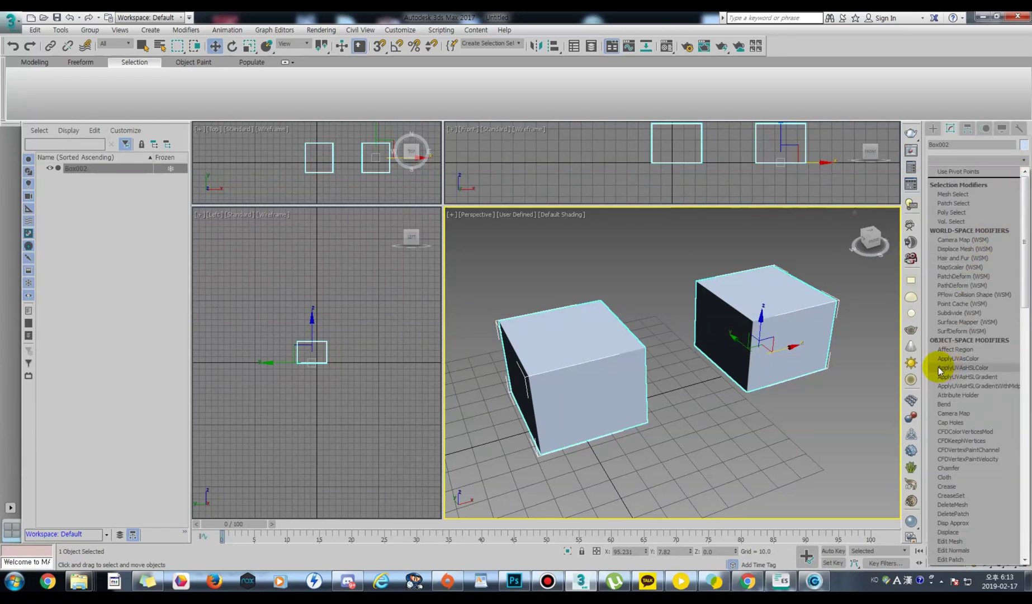
{"action": "key", "text": "u"}
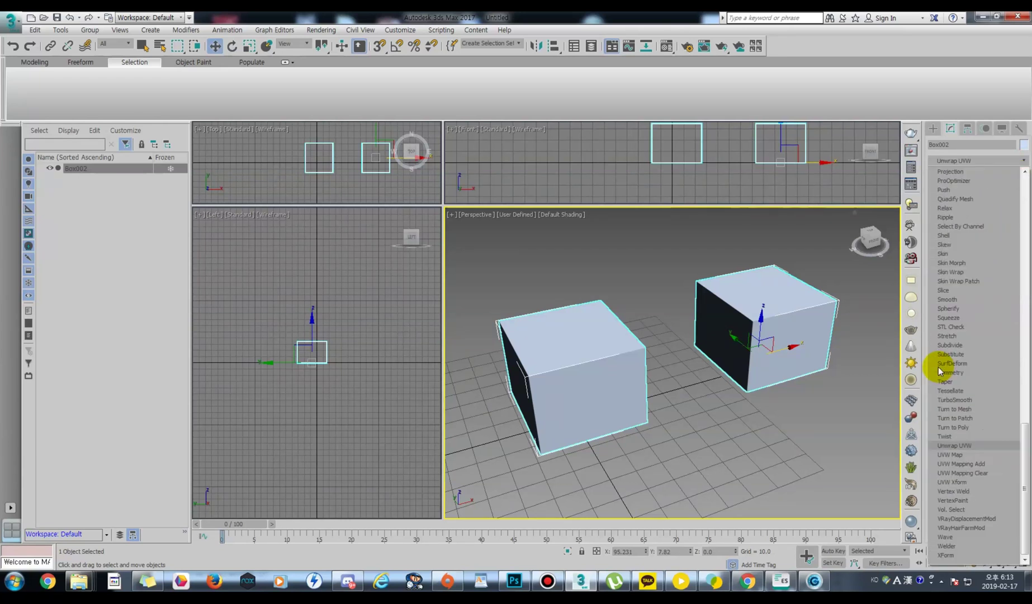
{"action": "left_click", "coordinate": [949, 454]}
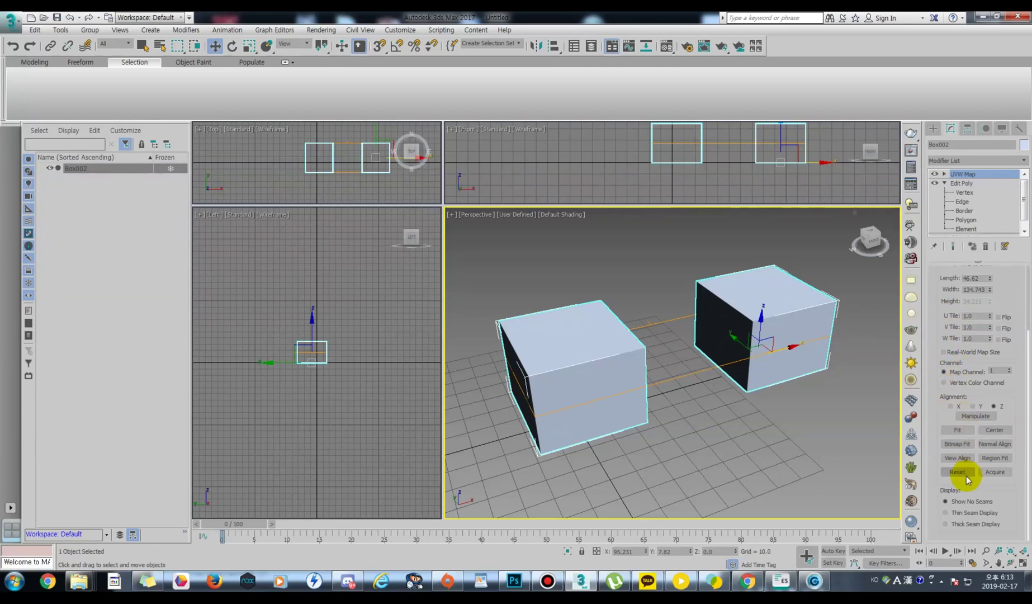
{"action": "scroll", "coordinate": [947, 336], "scroll_direction": "up", "scroll_amount": 3}
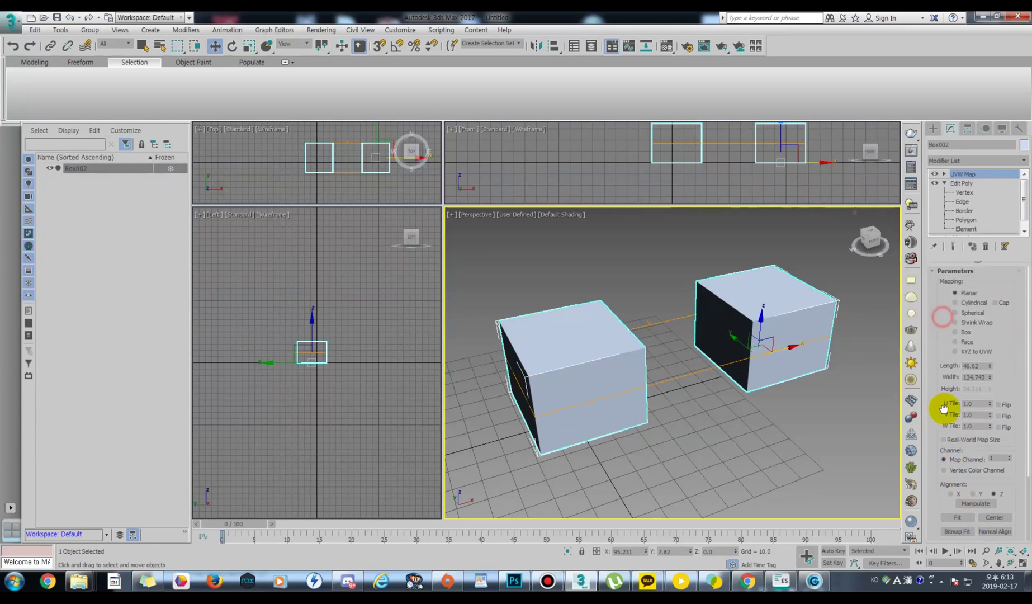
{"action": "left_click", "coordinate": [954, 333]}
{"action": "left_click", "coordinate": [955, 351]}
{"action": "scroll", "coordinate": [950, 336], "scroll_direction": "down", "scroll_amount": 3}
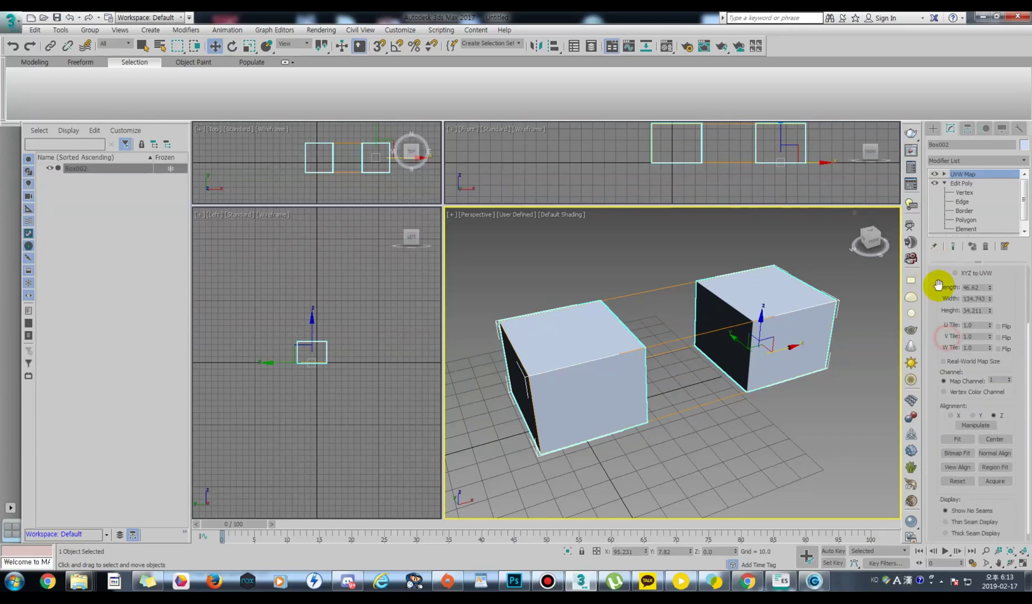
{"action": "left_click", "coordinate": [969, 362]}
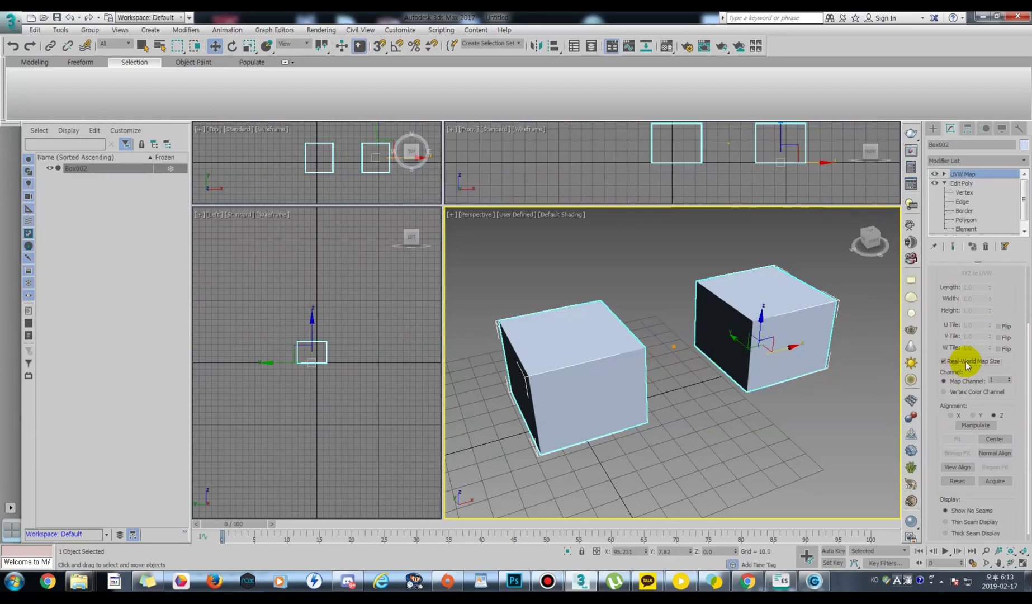
Load the bitmap 2019-02-17_16-05-21.png from the substance folder as the diffuse map of Material #1
{"action": "key", "text": "m"}
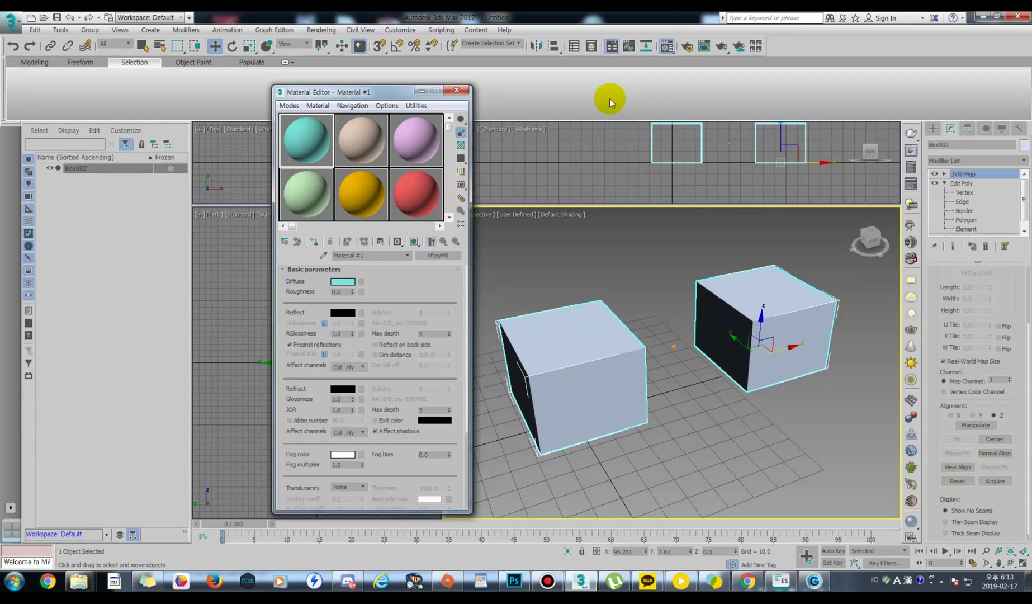
{"action": "left_click_drag", "start_coordinate": [380, 95], "coordinate": [585, 104]}
{"action": "left_click", "coordinate": [566, 290]}
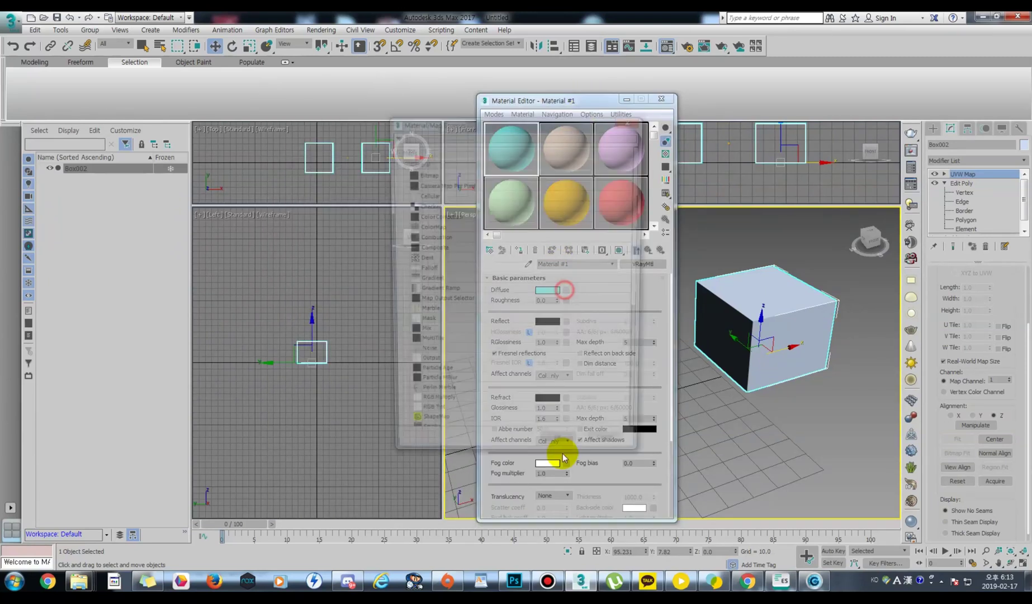
{"action": "double_click", "coordinate": [425, 172]}
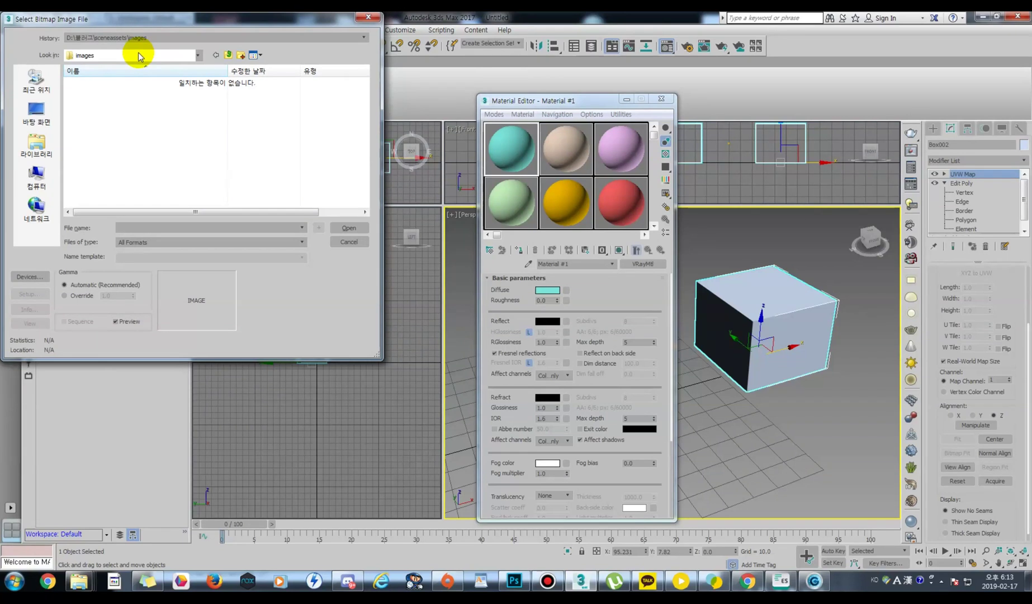
{"action": "left_click", "coordinate": [106, 55]}
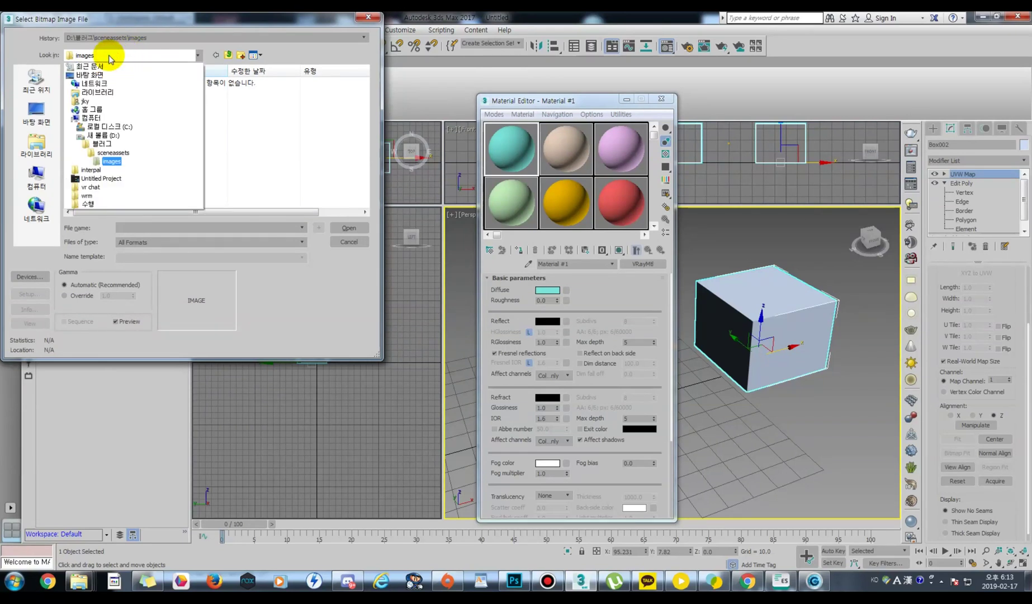
{"action": "left_click", "coordinate": [99, 141]}
{"action": "double_click", "coordinate": [260, 184]}
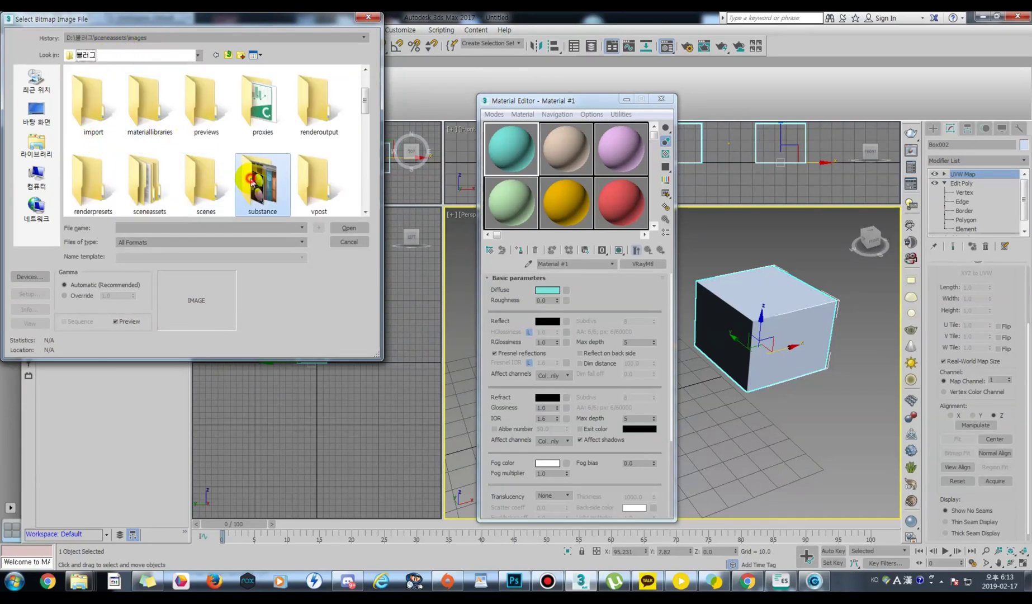
{"action": "double_click", "coordinate": [235, 178]}
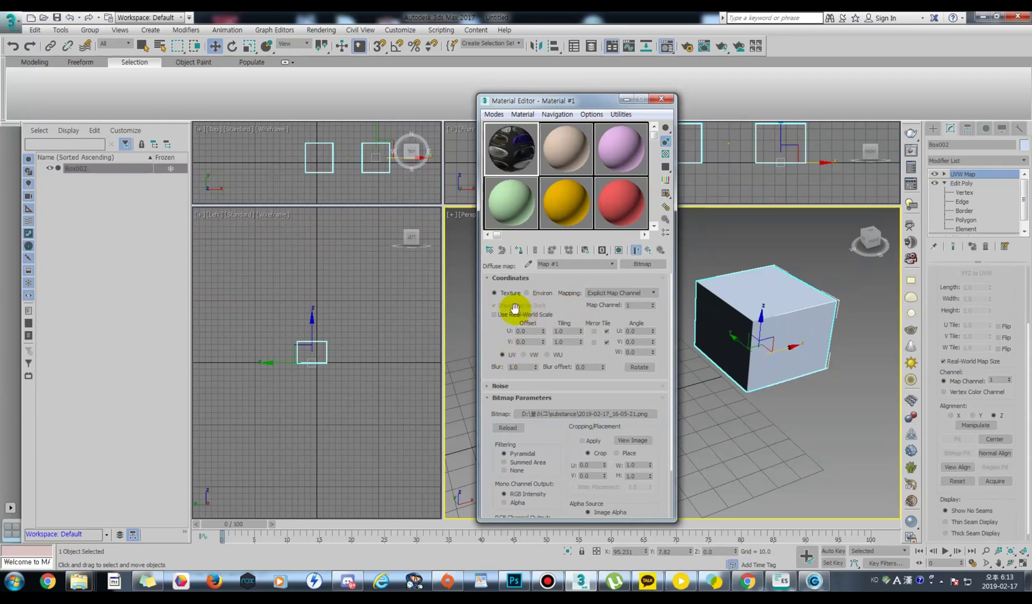
Enable Use Real-World Scale for the diffuse bitmap, examine the enlarged material sample and close it
{"action": "left_click", "coordinate": [494, 315]}
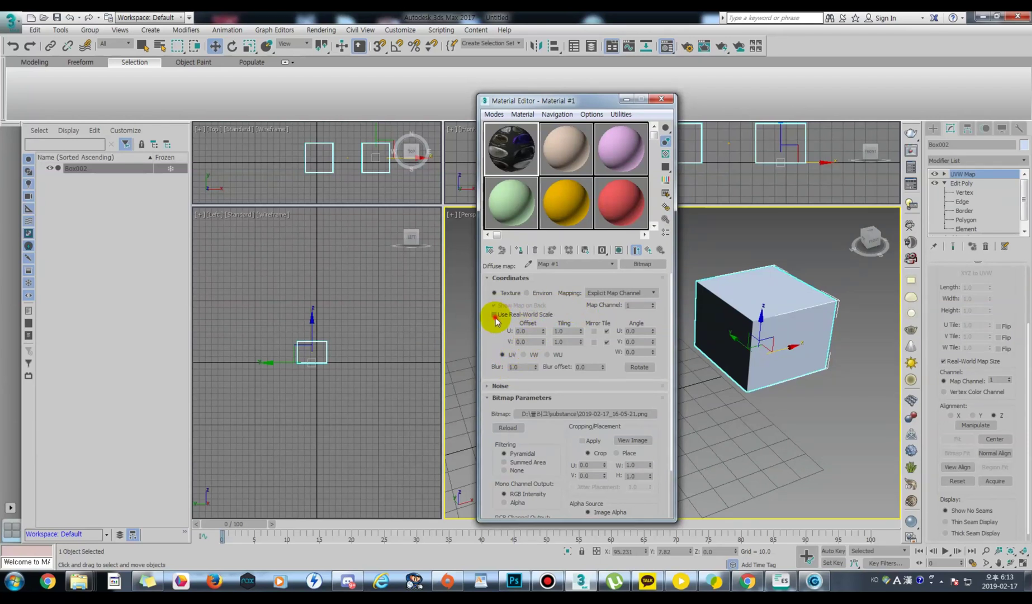
{"action": "double_click", "coordinate": [513, 165]}
{"action": "left_click_drag", "start_coordinate": [171, 75], "coordinate": [565, 232]}
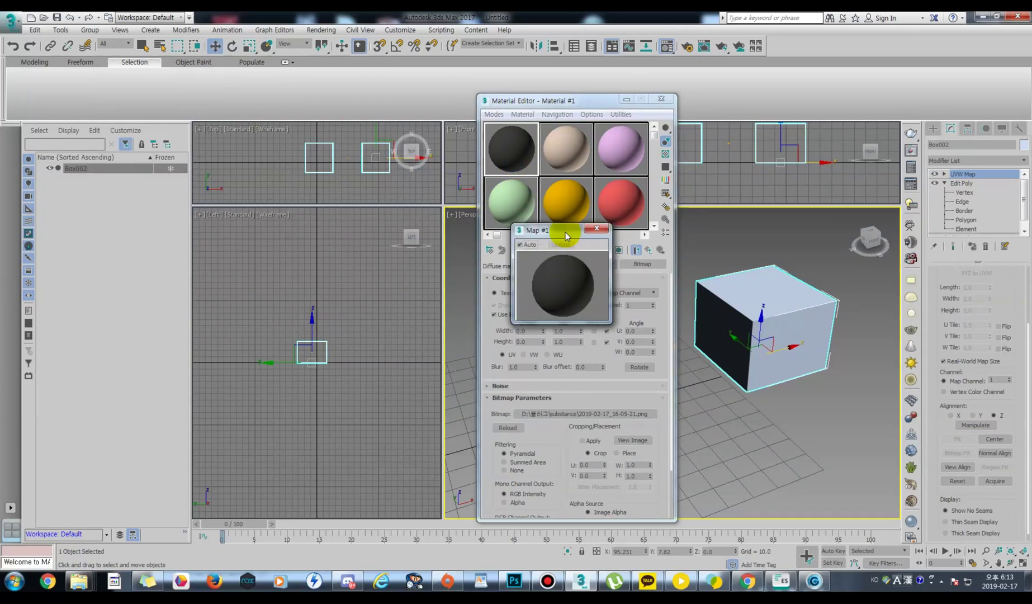
{"action": "left_click_drag", "start_coordinate": [610, 329], "coordinate": [655, 367]}
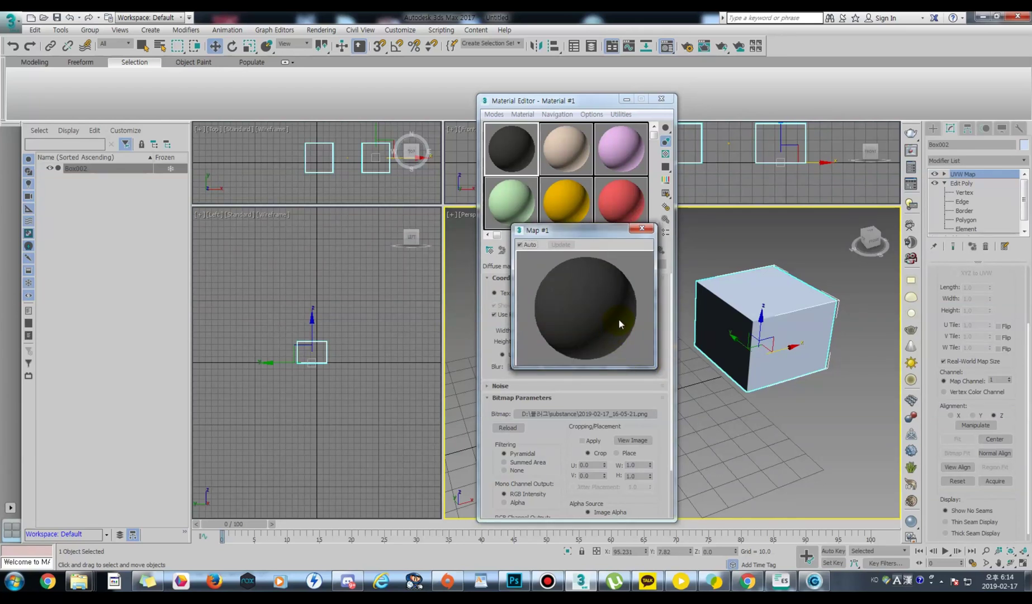
{"action": "left_click", "coordinate": [642, 230]}
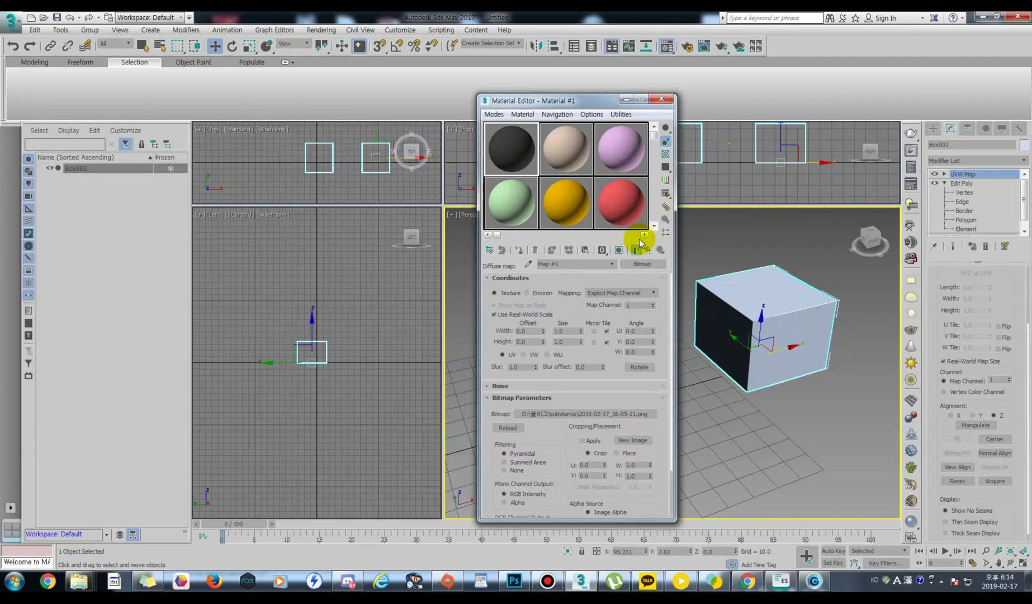
Disable Real-World Map Size in the UVW Map modifier and Use Real-World Scale in the diffuse bitmap's coordinates
{"action": "middle_click_drag", "start_coordinate": [722, 311], "coordinate": [687, 325]}
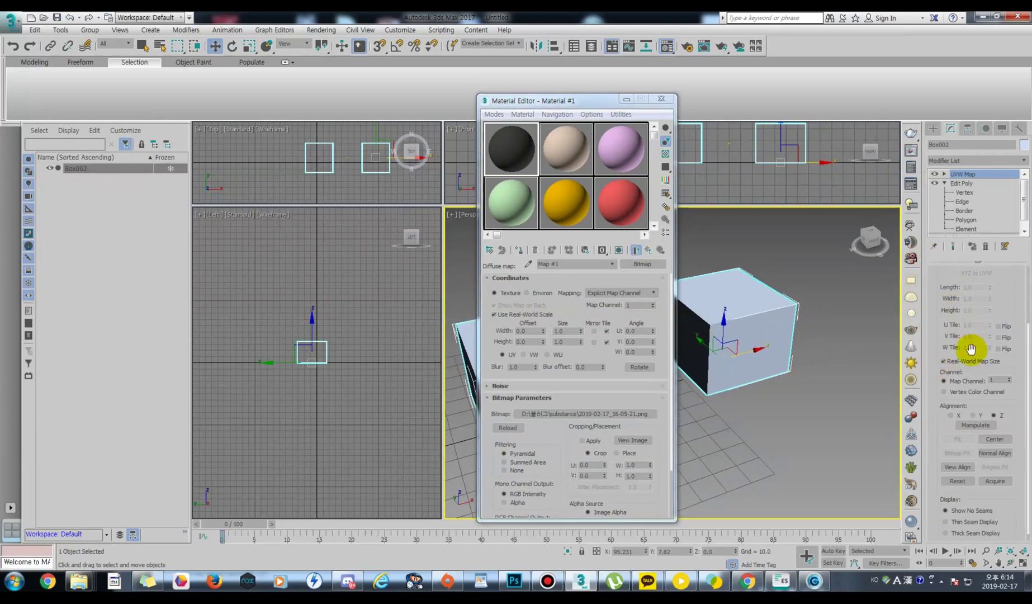
{"action": "left_click", "coordinate": [961, 364]}
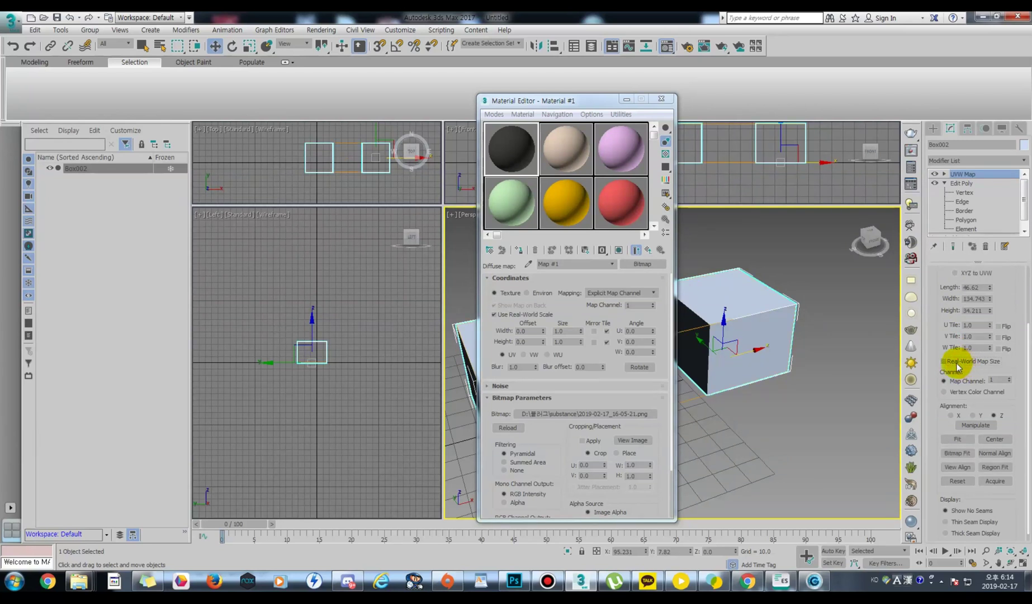
{"action": "left_click", "coordinate": [530, 318]}
Assign Material #1 to the box object, show its map in the viewport and move the Material Editor clear of the boxes
{"action": "mouse_move", "coordinate": [496, 175]}
{"action": "left_mouse_down"}
{"action": "mouse_move", "coordinate": [722, 302]}
{"action": "mouse_move", "coordinate": [831, 299]}
{"action": "left_mouse_up"}
{"action": "left_click", "coordinate": [619, 250]}
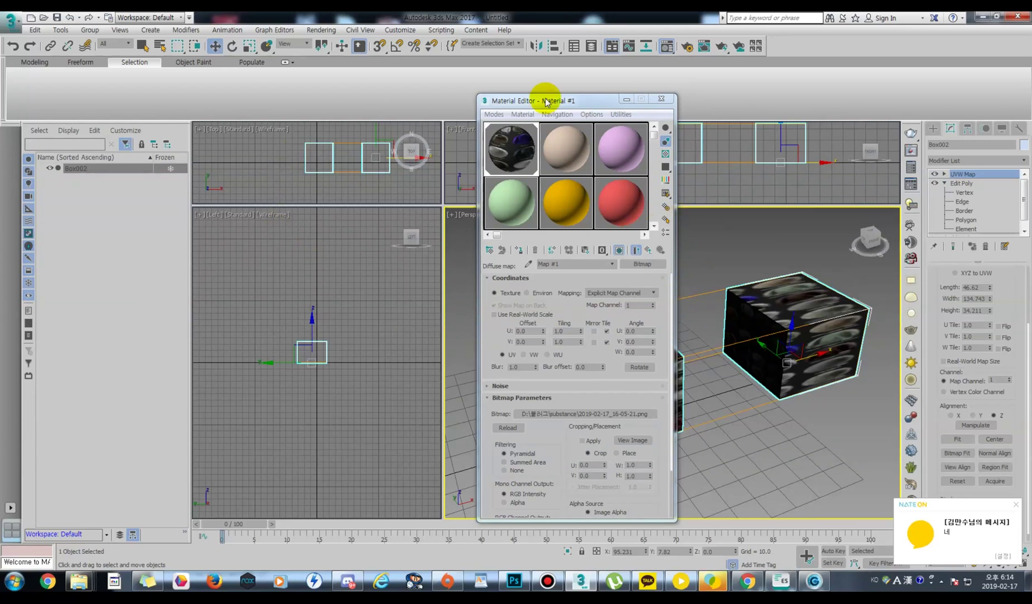
{"action": "left_click", "coordinate": [585, 106]}
{"action": "left_click_drag", "start_coordinate": [584, 105], "coordinate": [349, 95]}
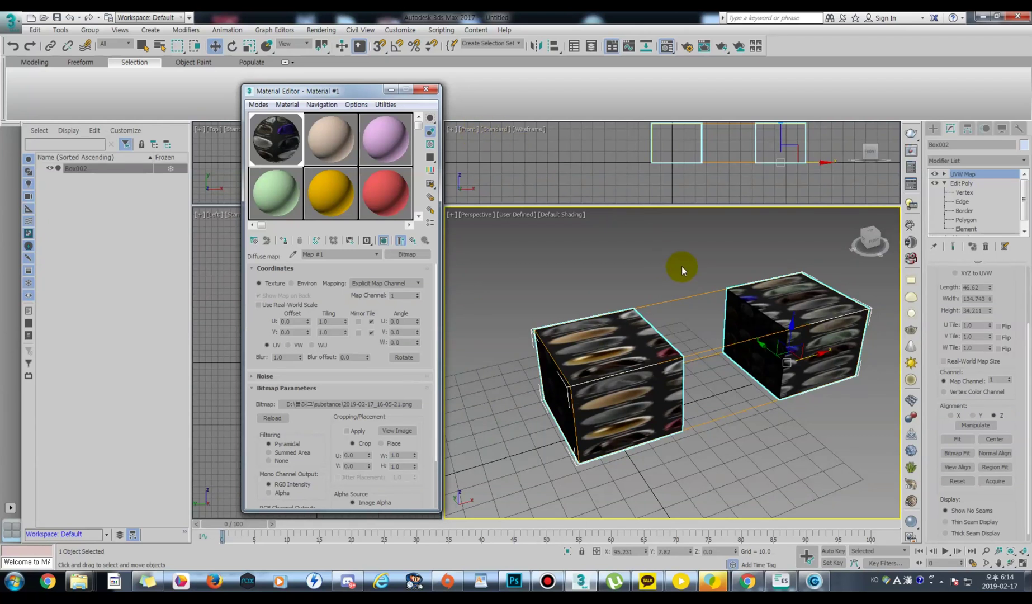
{"action": "middle_click_drag", "start_coordinate": [751, 298], "coordinate": [717, 300]}
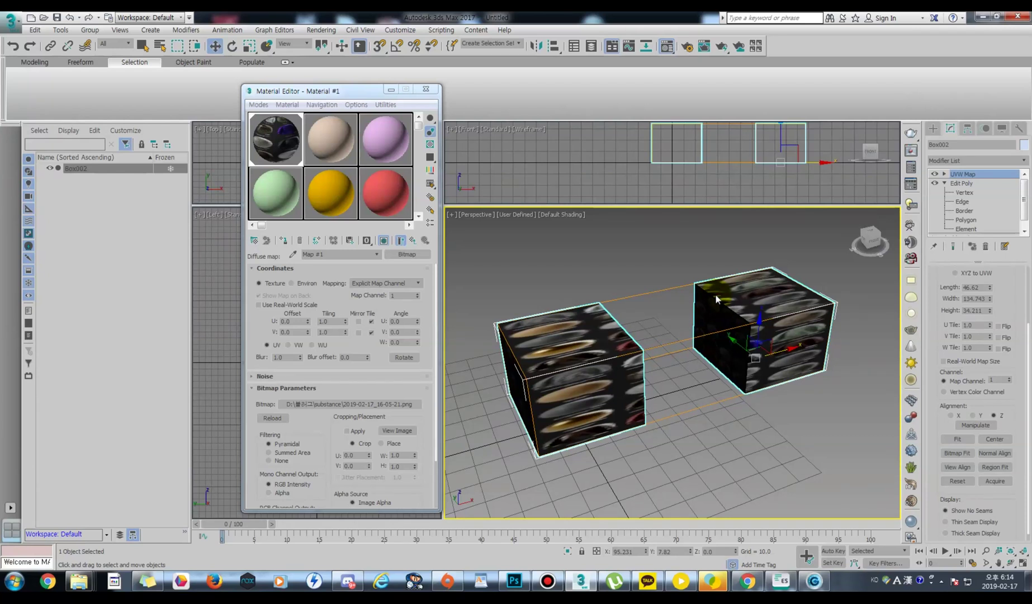
{"action": "scroll", "coordinate": [715, 298], "scroll_direction": "up", "scroll_amount": 5}
{"action": "scroll", "coordinate": [716, 298], "scroll_direction": "down", "scroll_amount": 2}
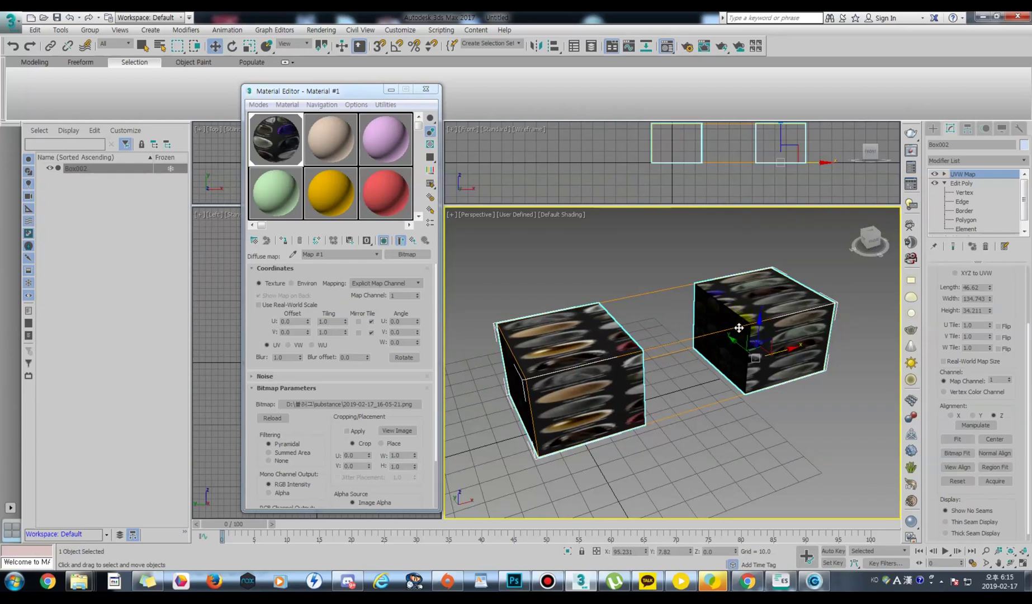
{"action": "middle_click_drag", "start_coordinate": [738, 326], "coordinate": [745, 309]}
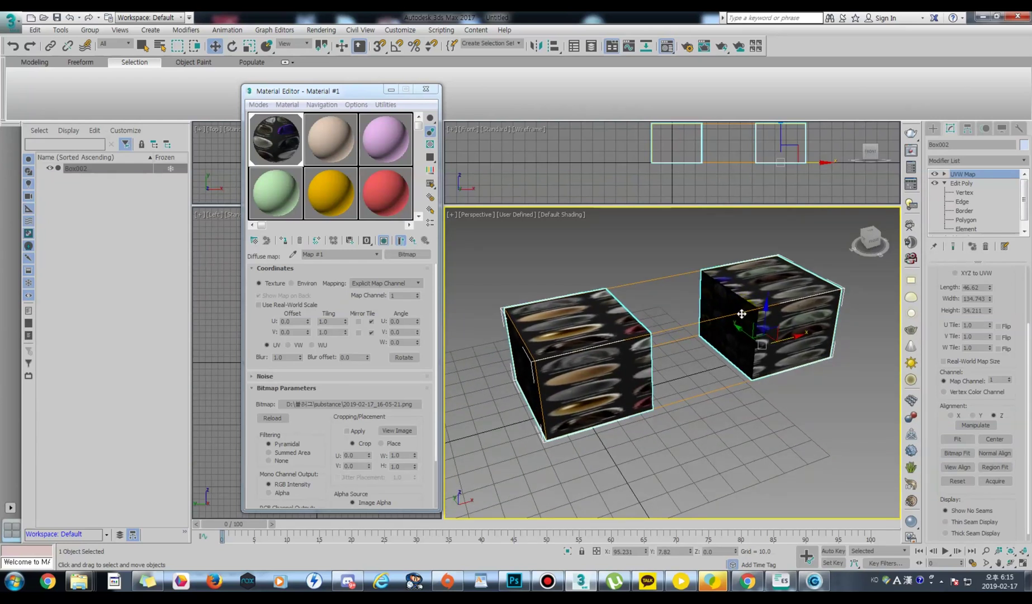
{"action": "scroll", "coordinate": [670, 306], "scroll_direction": "up", "scroll_amount": 2}
{"action": "scroll", "coordinate": [670, 306], "scroll_direction": "down", "scroll_amount": 2}
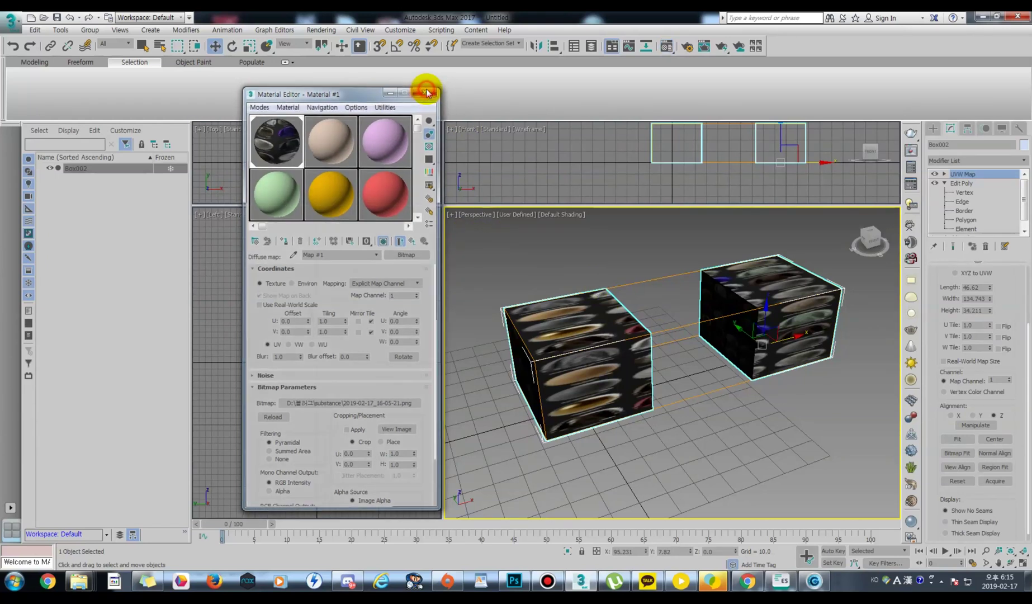
Close the Material Editor and open Render Setup, placing its window over the perspective view
{"action": "left_click", "coordinate": [426, 89]}
{"action": "left_click", "coordinate": [322, 31]}
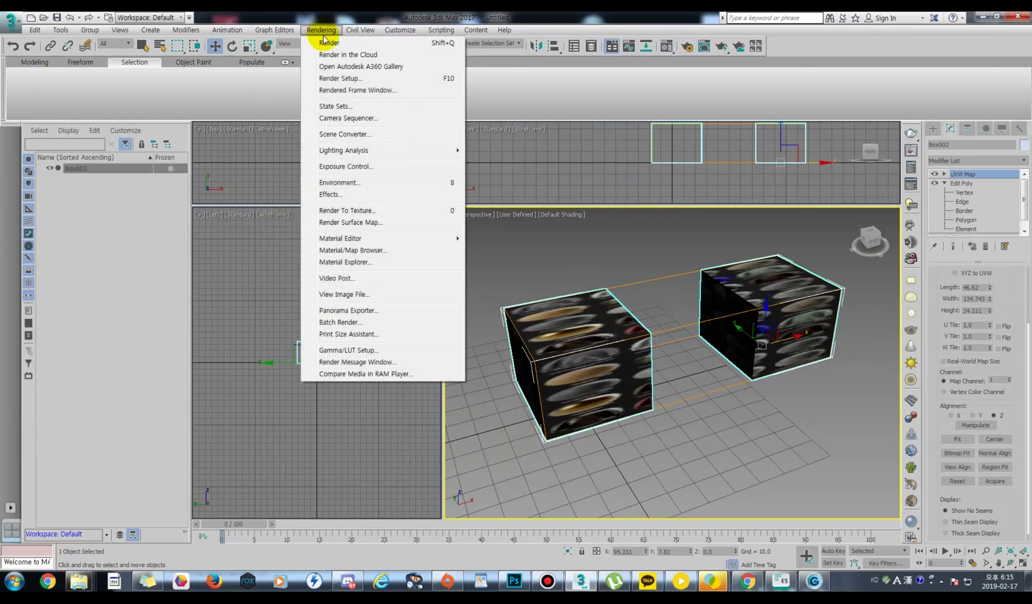
{"action": "left_click", "coordinate": [335, 79]}
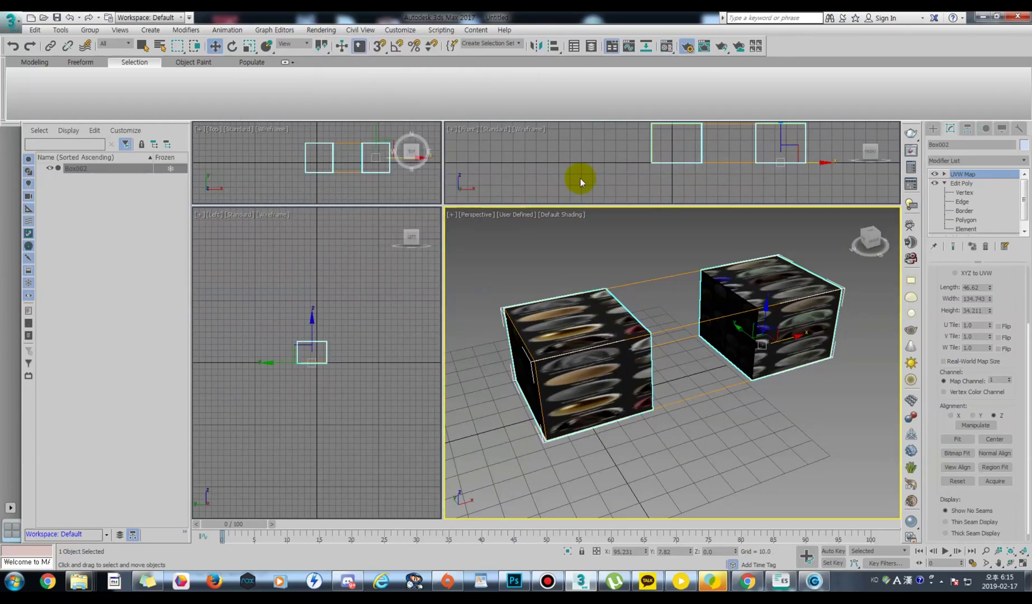
{"action": "left_click_drag", "start_coordinate": [442, 134], "coordinate": [647, 129]}
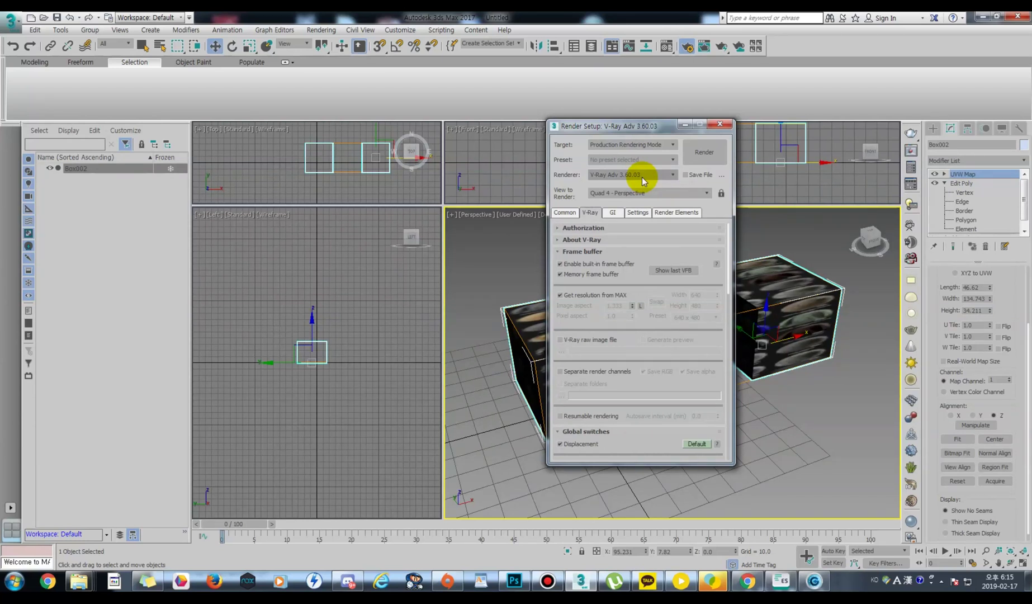
Switch the renderer to NVIDIA mental ray and examine its Renderer, Global Illumination and Processing settings
{"action": "left_click", "coordinate": [644, 174]}
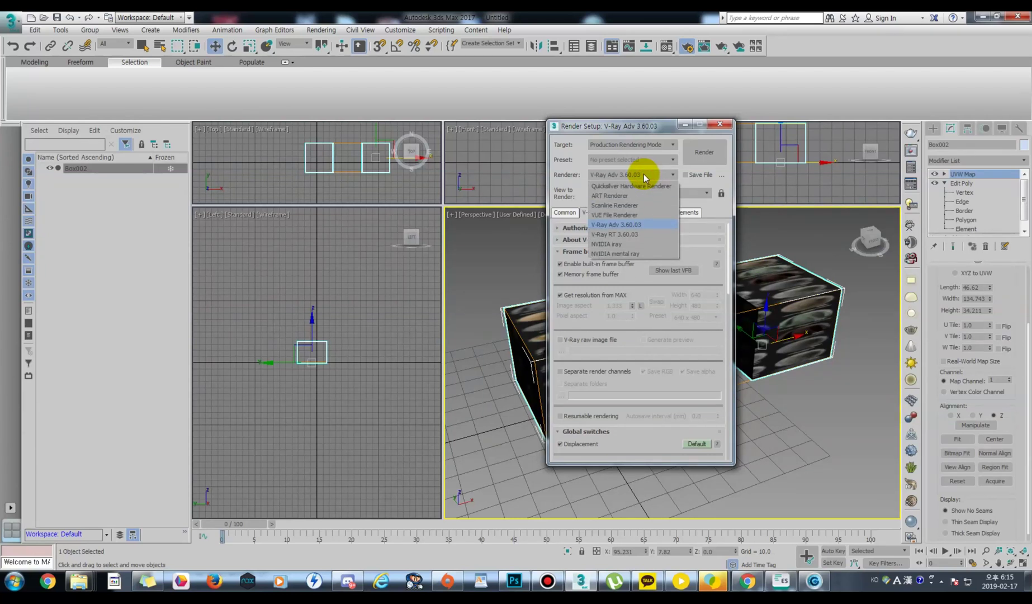
{"action": "left_click", "coordinate": [630, 253]}
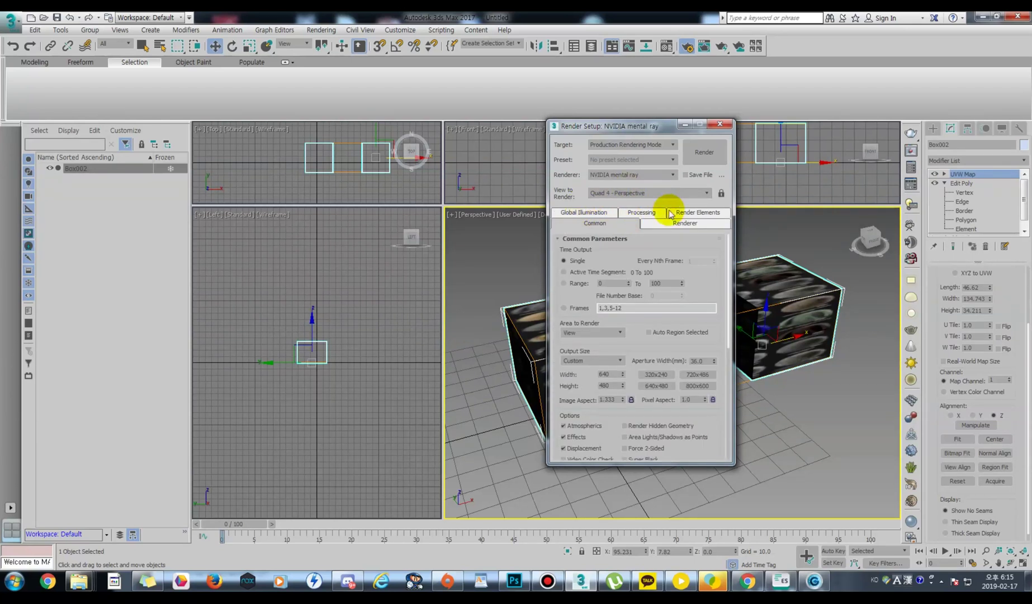
{"action": "left_click", "coordinate": [671, 224]}
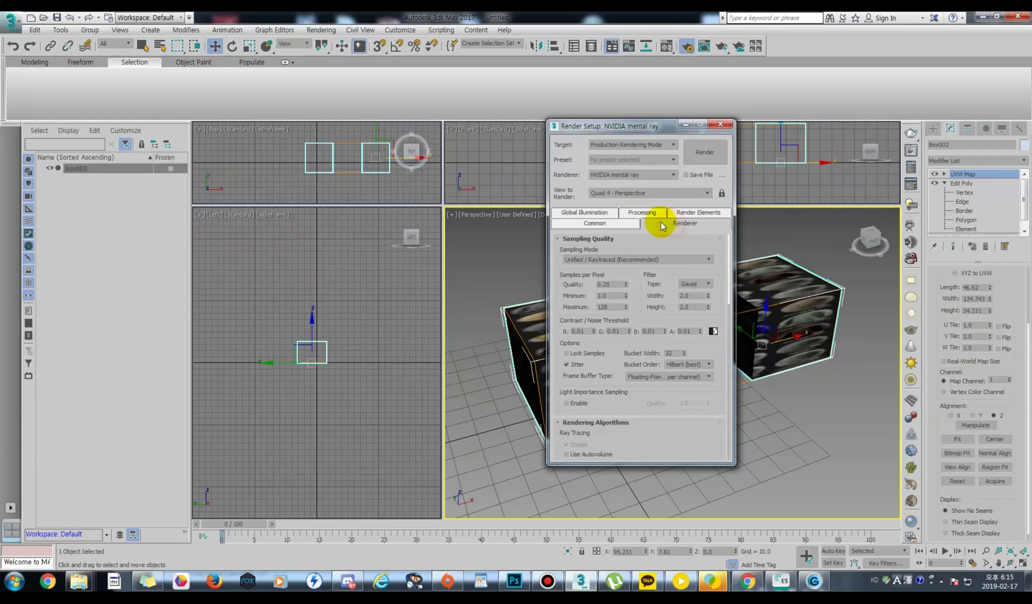
{"action": "left_click", "coordinate": [652, 212]}
{"action": "left_click", "coordinate": [688, 224]}
{"action": "left_click", "coordinate": [648, 222]}
{"action": "left_click", "coordinate": [602, 226]}
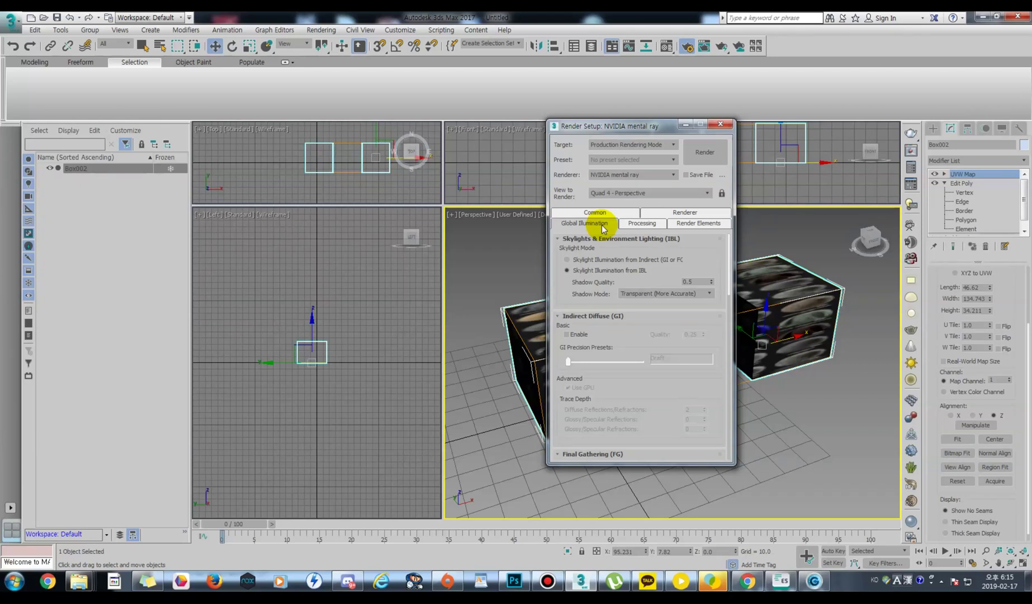
{"action": "left_click", "coordinate": [638, 223]}
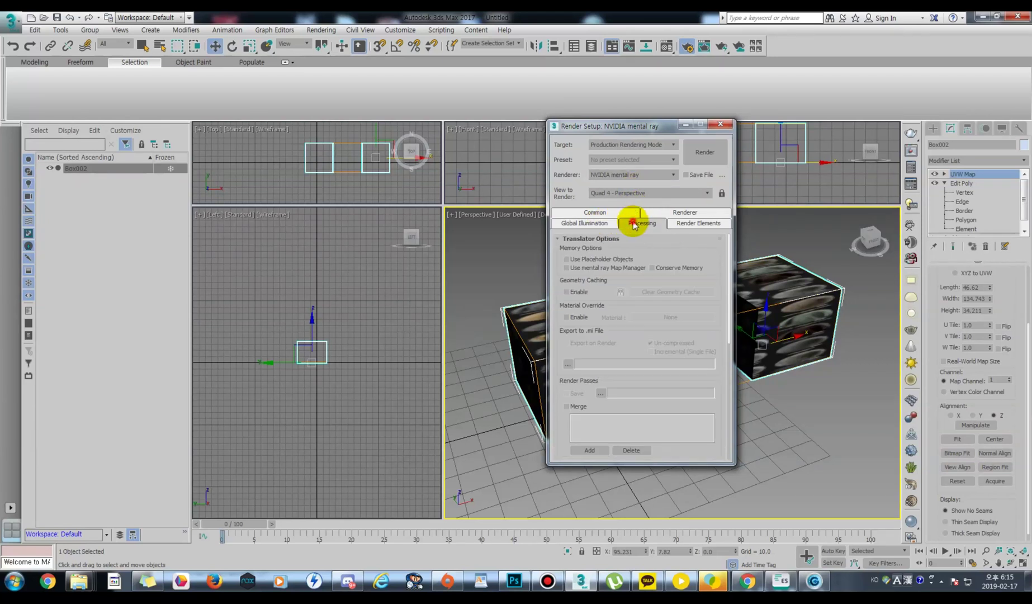
{"action": "scroll", "coordinate": [671, 241], "scroll_direction": "down", "scroll_amount": 2}
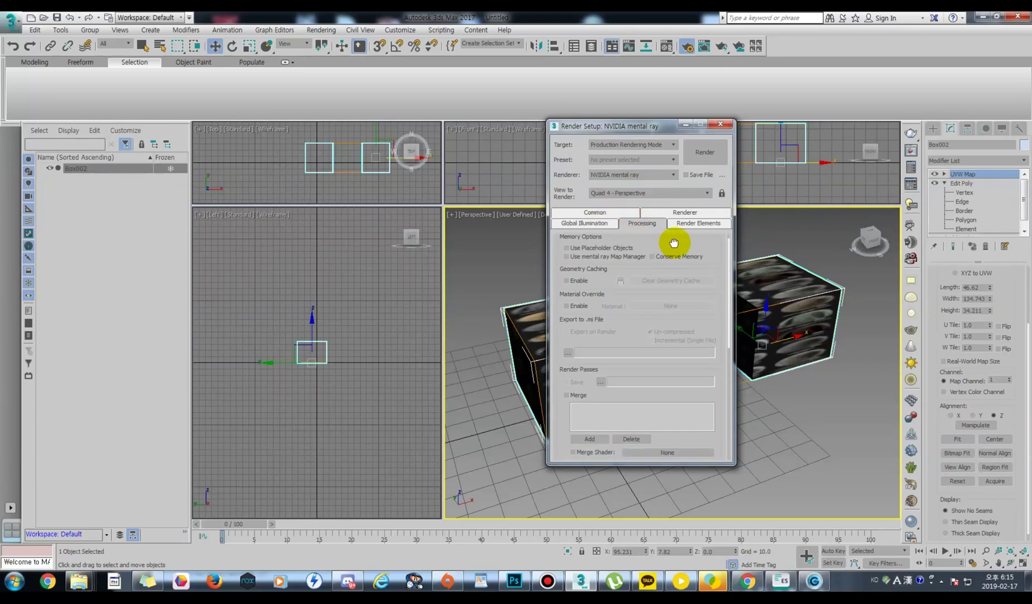
{"action": "scroll", "coordinate": [674, 272], "scroll_direction": "up", "scroll_amount": 2}
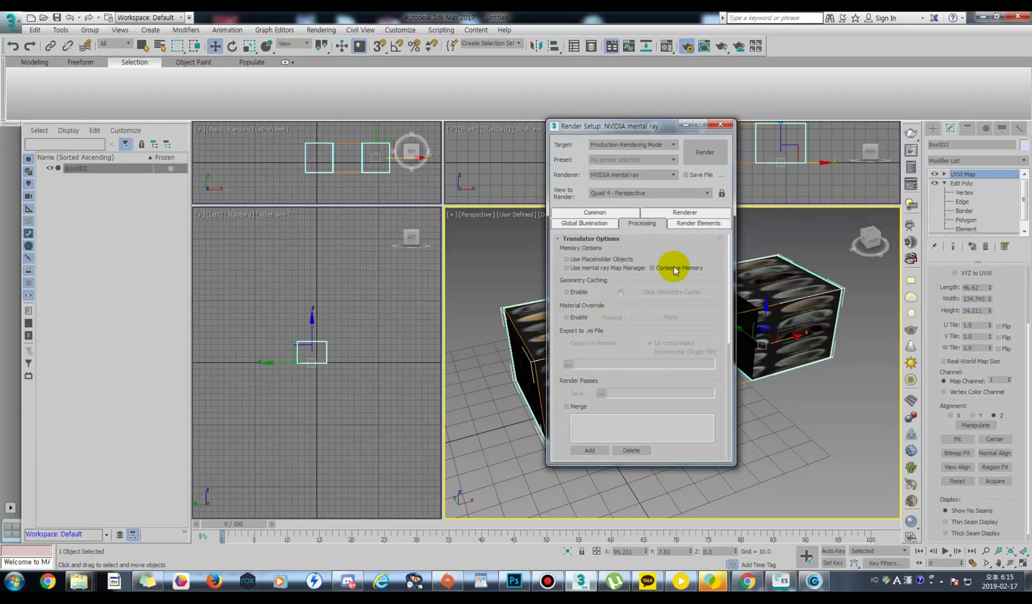
Switch the renderer to NVIDIA iray and move the Render Setup window away from the boxes in the perspective view
{"action": "left_click", "coordinate": [624, 178]}
{"action": "left_click", "coordinate": [623, 178]}
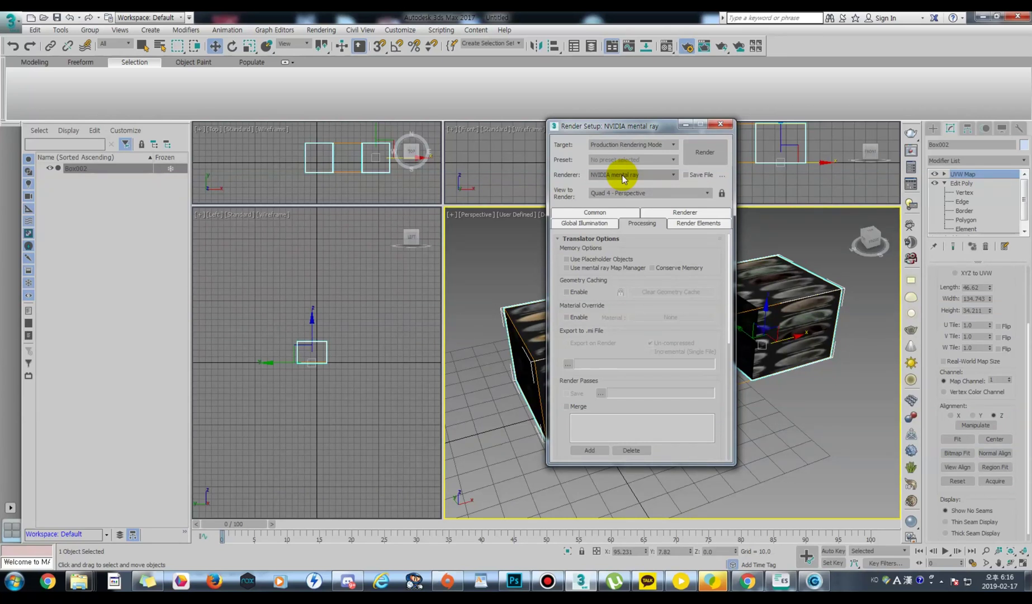
{"action": "left_click", "coordinate": [624, 178]}
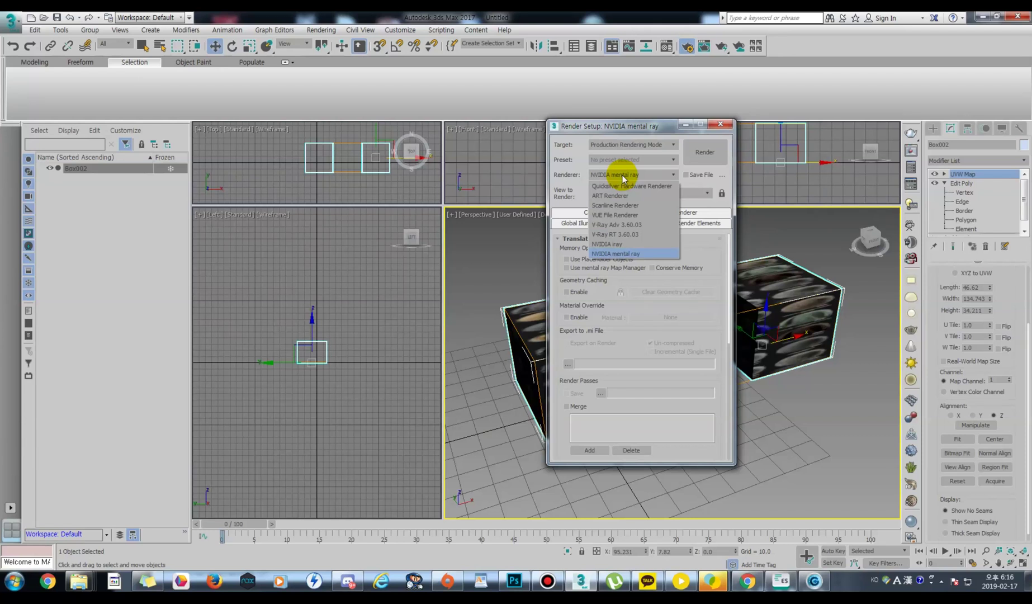
{"action": "left_click", "coordinate": [622, 251]}
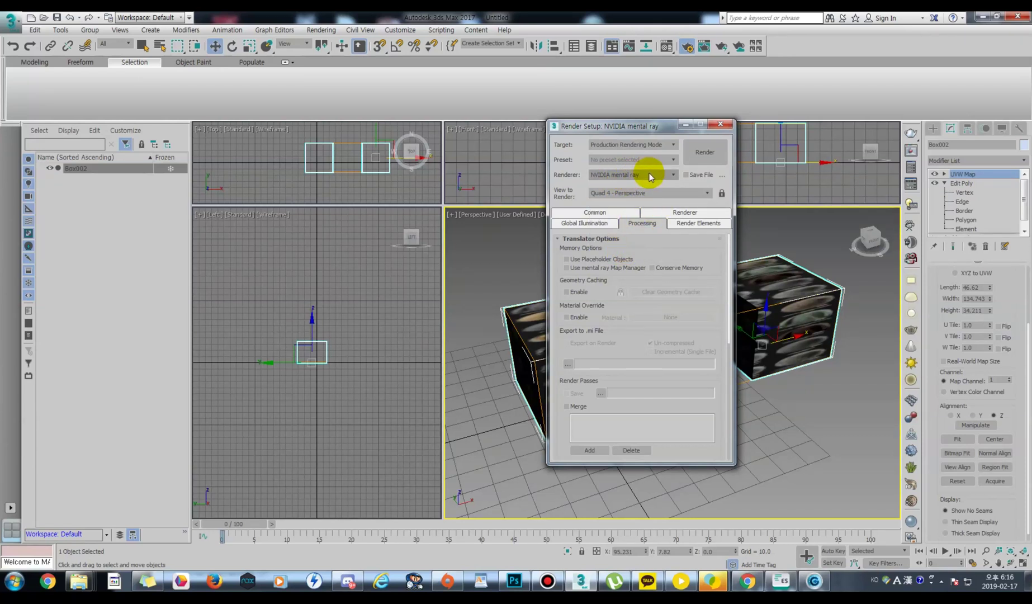
{"action": "left_click", "coordinate": [634, 176]}
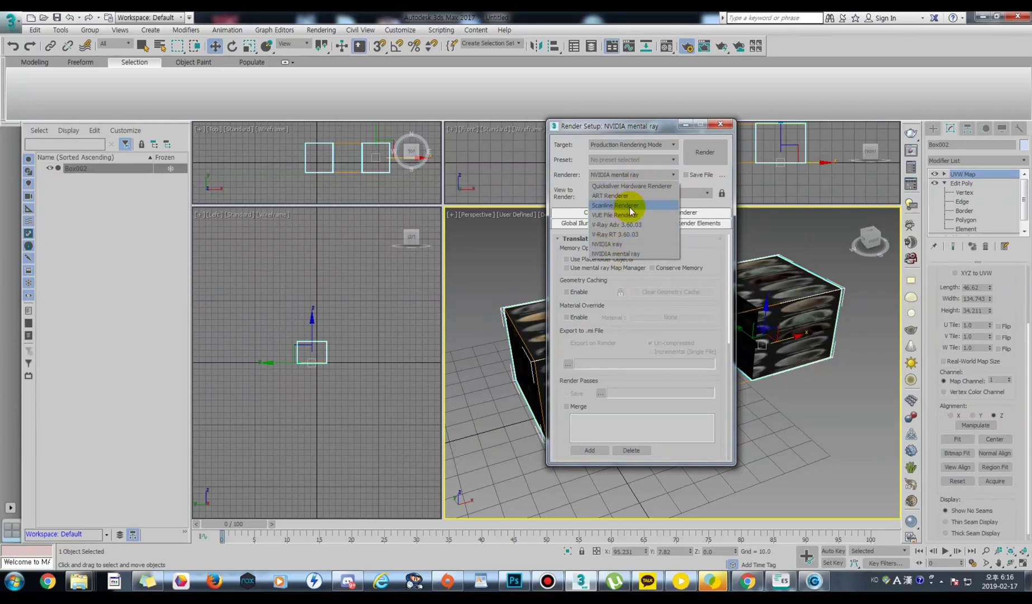
{"action": "left_click", "coordinate": [620, 246]}
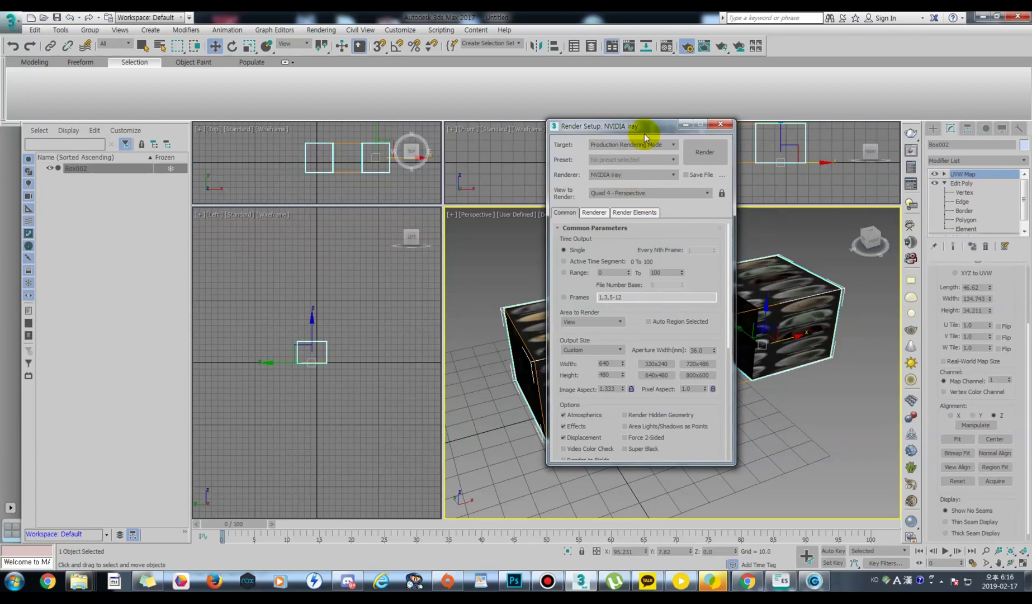
{"action": "left_click_drag", "start_coordinate": [652, 127], "coordinate": [470, 123]}
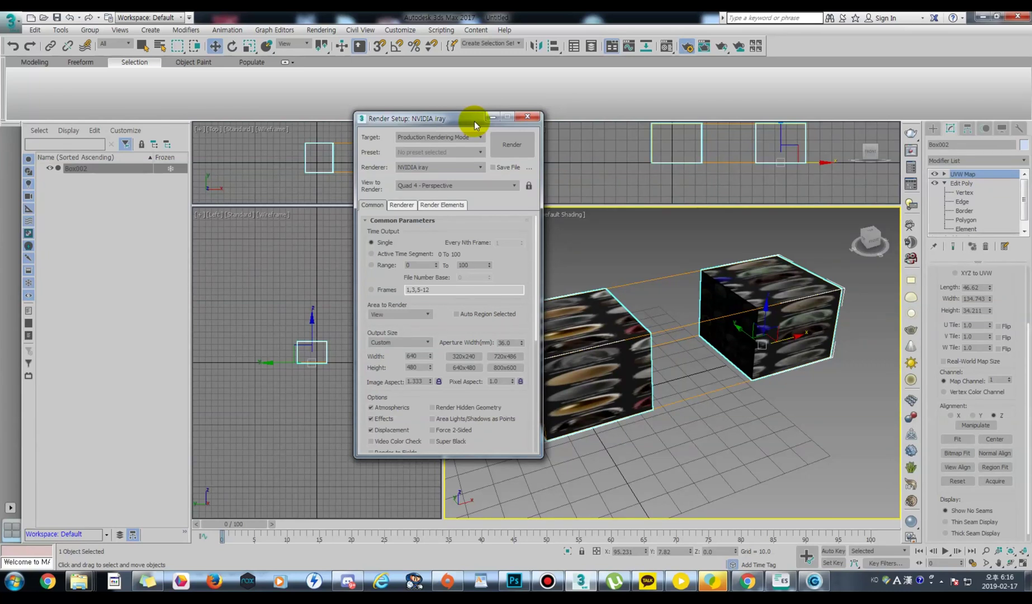
{"action": "left_click_drag", "start_coordinate": [476, 117], "coordinate": [399, 117]}
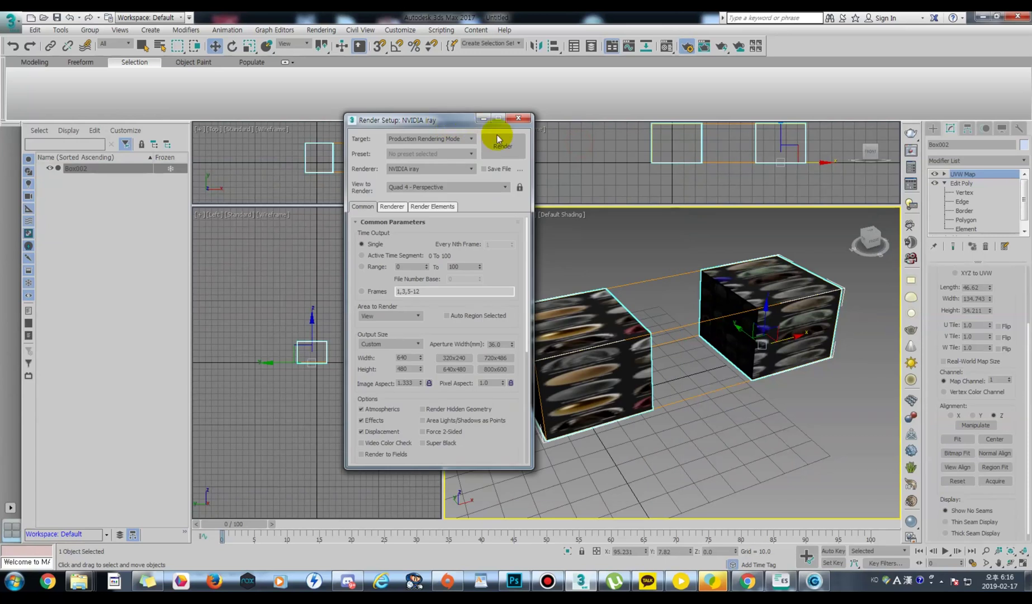
{"action": "mouse_move", "coordinate": [691, 293]}
{"action": "middle_mouse_down"}
{"action": "mouse_move", "coordinate": [726, 297]}
{"action": "mouse_move", "coordinate": [704, 298]}
{"action": "middle_mouse_up"}
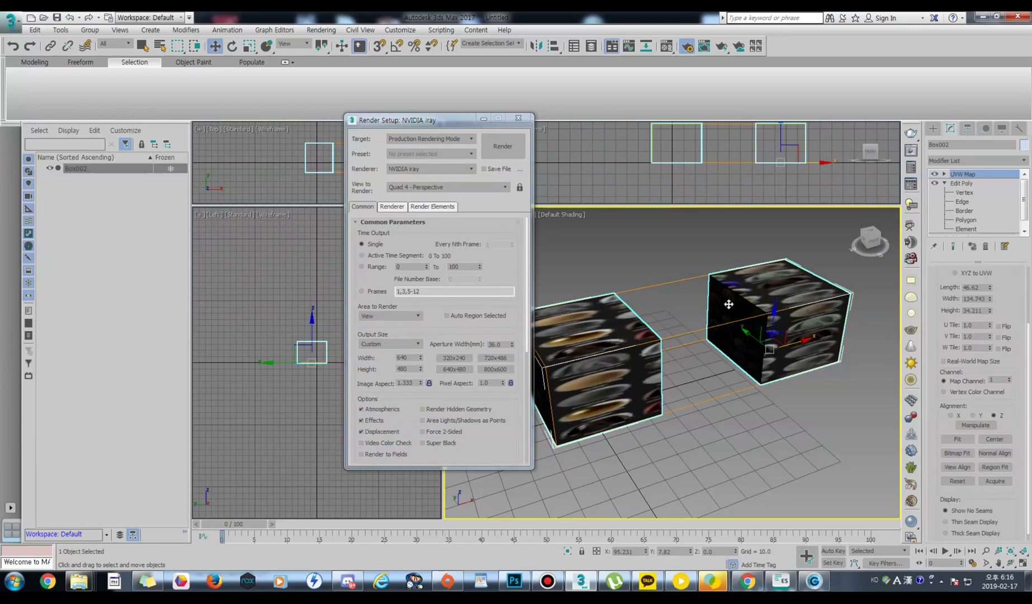
{"action": "left_click", "coordinate": [463, 169]}
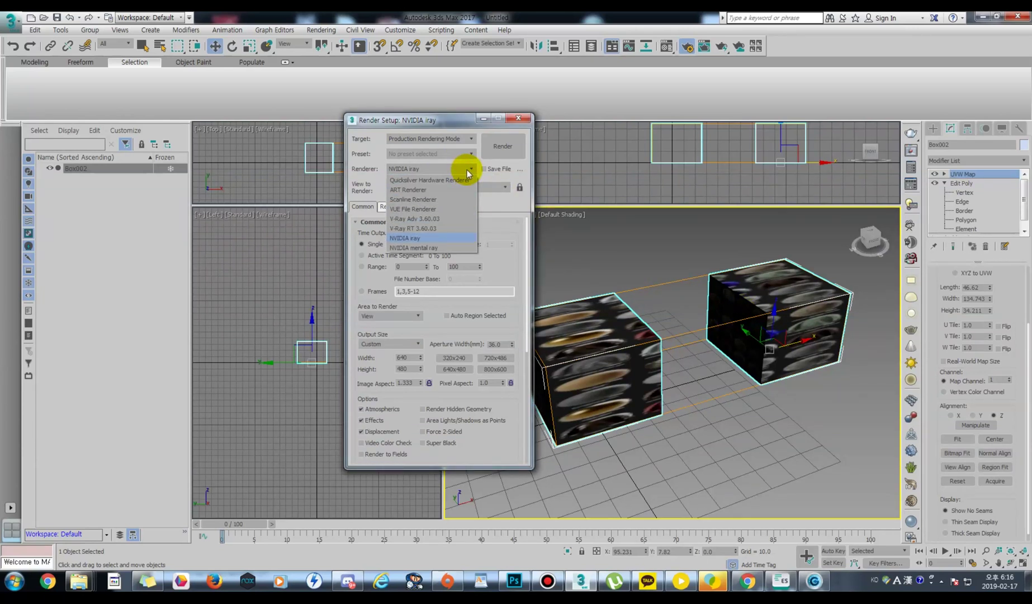
{"action": "left_click", "coordinate": [432, 235]}
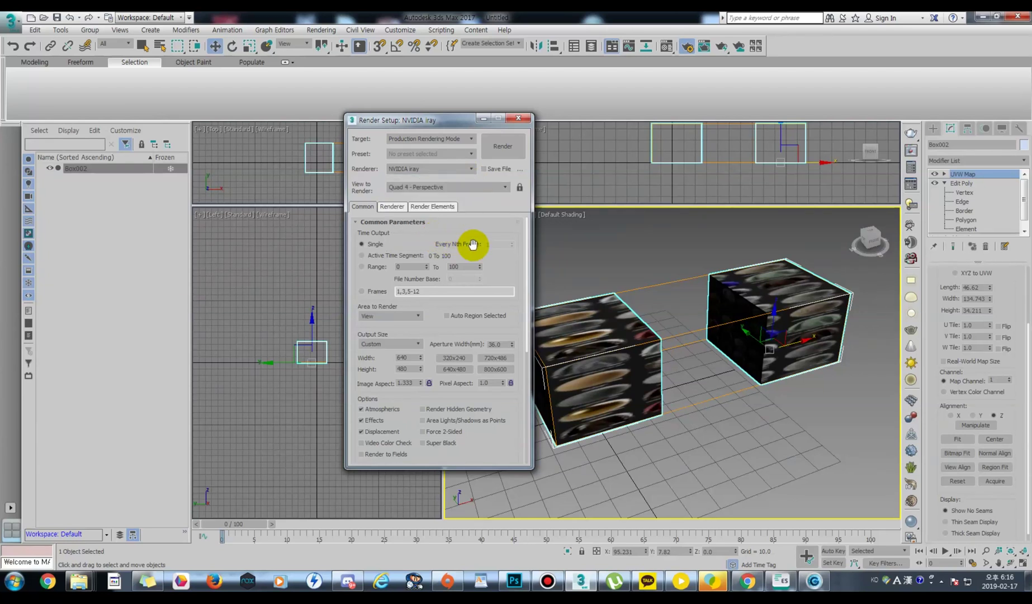
{"action": "left_click", "coordinate": [657, 300]}
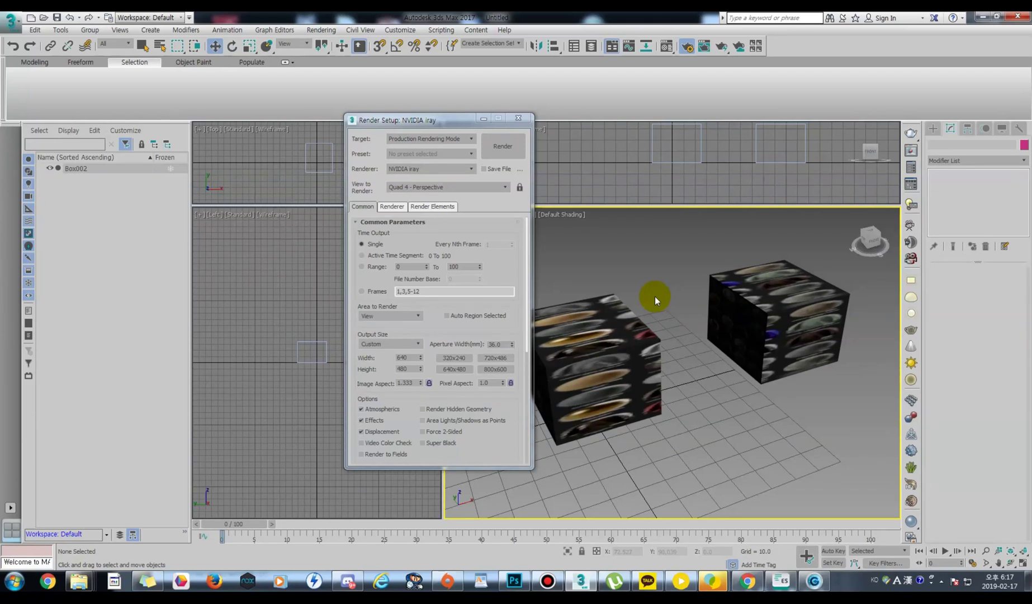
{"action": "left_click", "coordinate": [627, 310]}
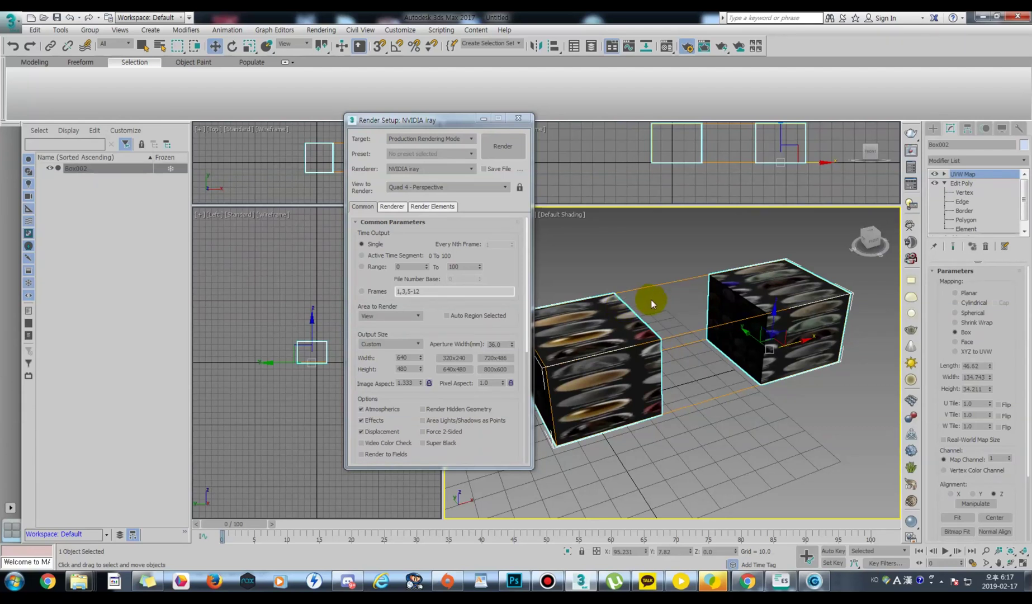
{"action": "middle_click_drag", "start_coordinate": [651, 300], "coordinate": [631, 293]}
{"action": "left_click_drag", "start_coordinate": [465, 117], "coordinate": [667, 161]}
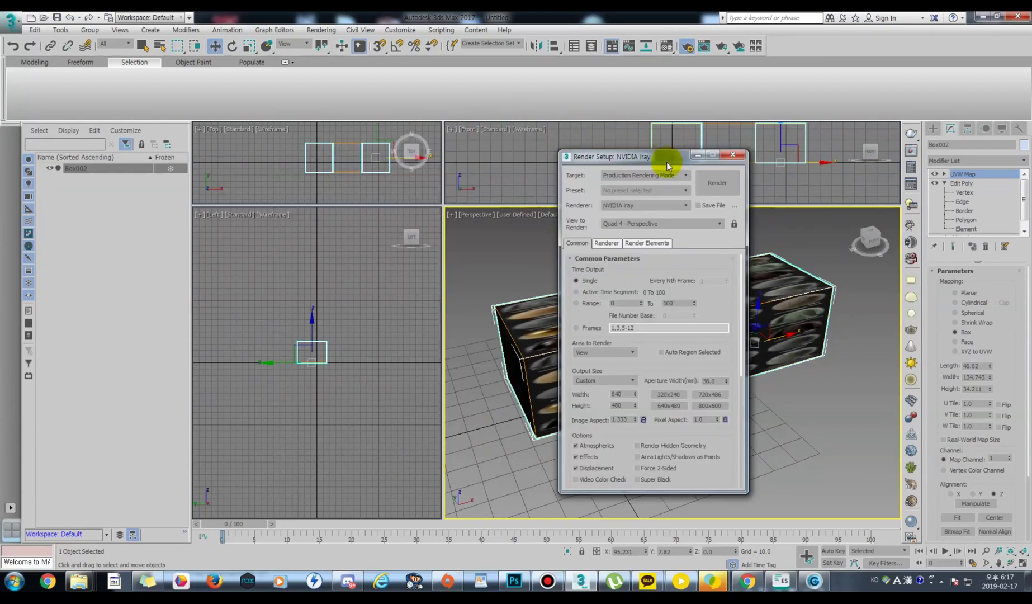
{"action": "left_click", "coordinate": [668, 207]}
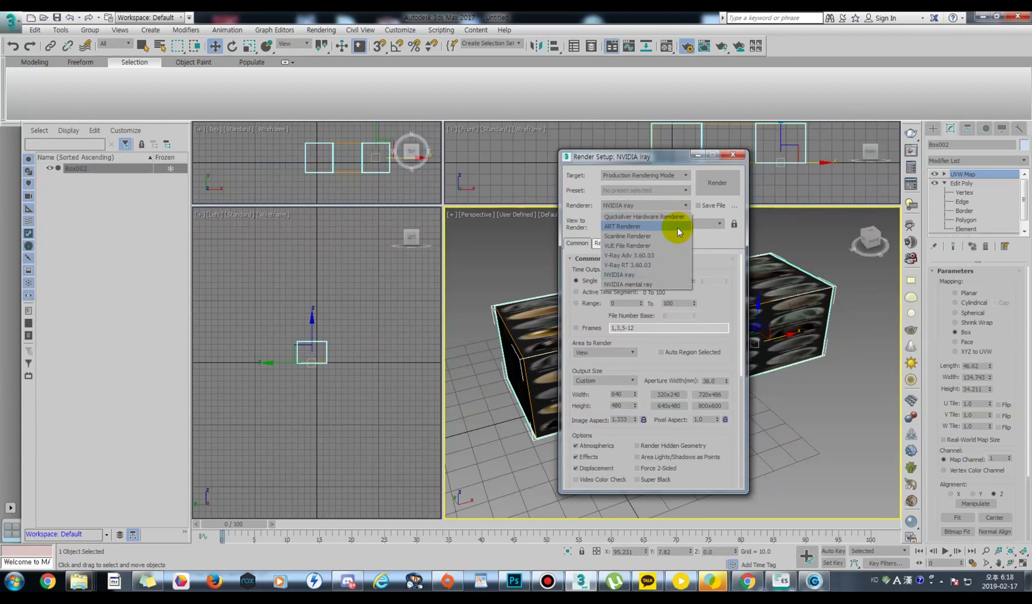
{"action": "left_click", "coordinate": [655, 278]}
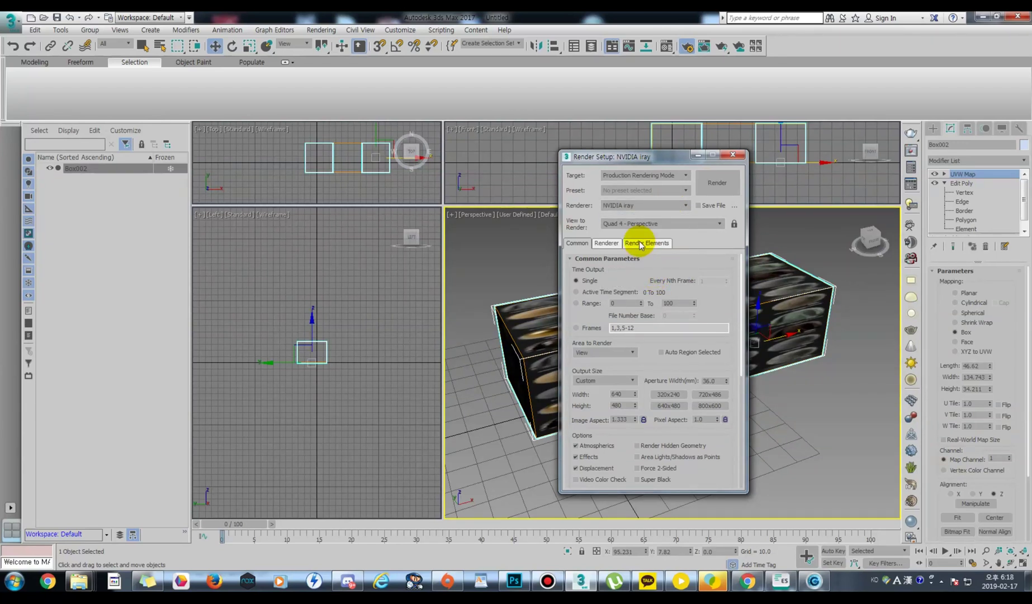
{"action": "left_click", "coordinate": [644, 206]}
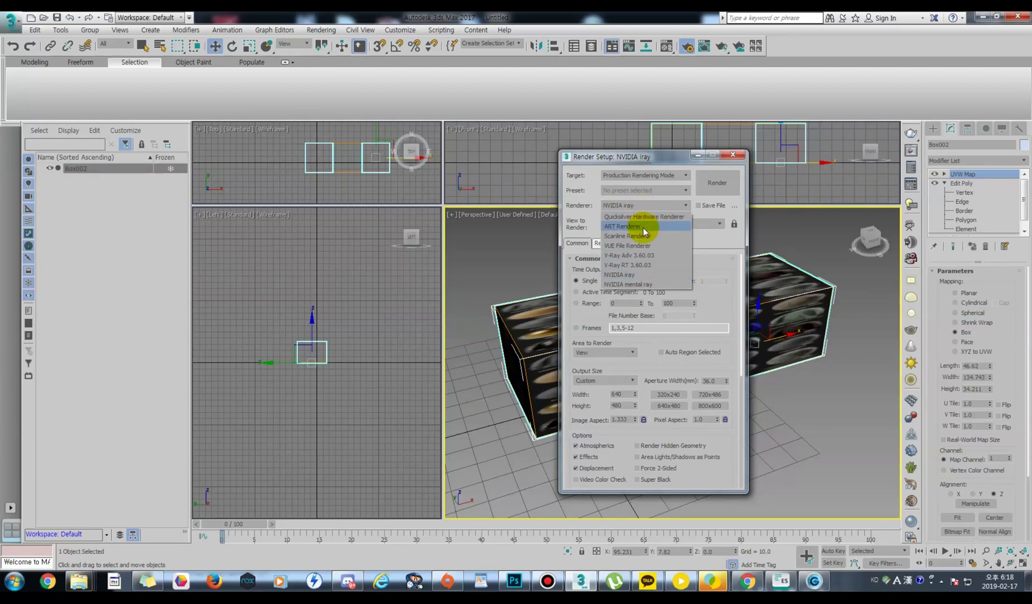
{"action": "left_click", "coordinate": [627, 274]}
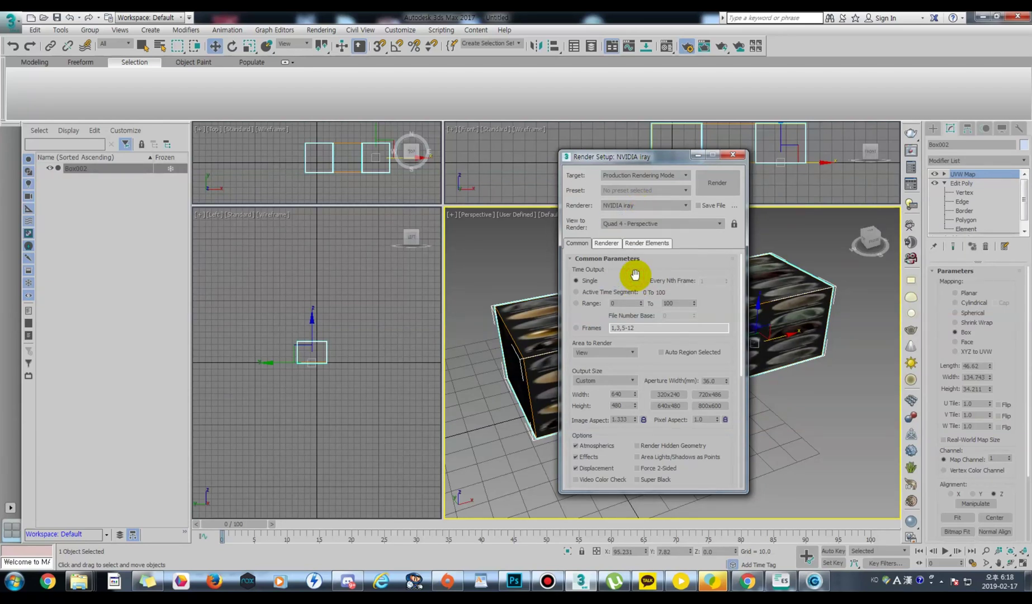
{"action": "left_click", "coordinate": [649, 207]}
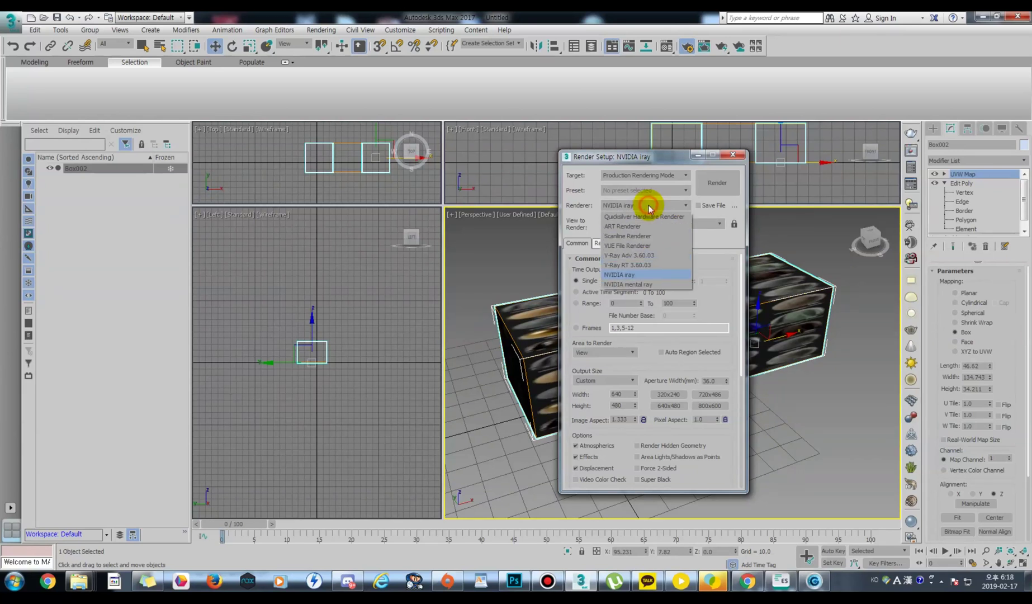
{"action": "left_click", "coordinate": [634, 272]}
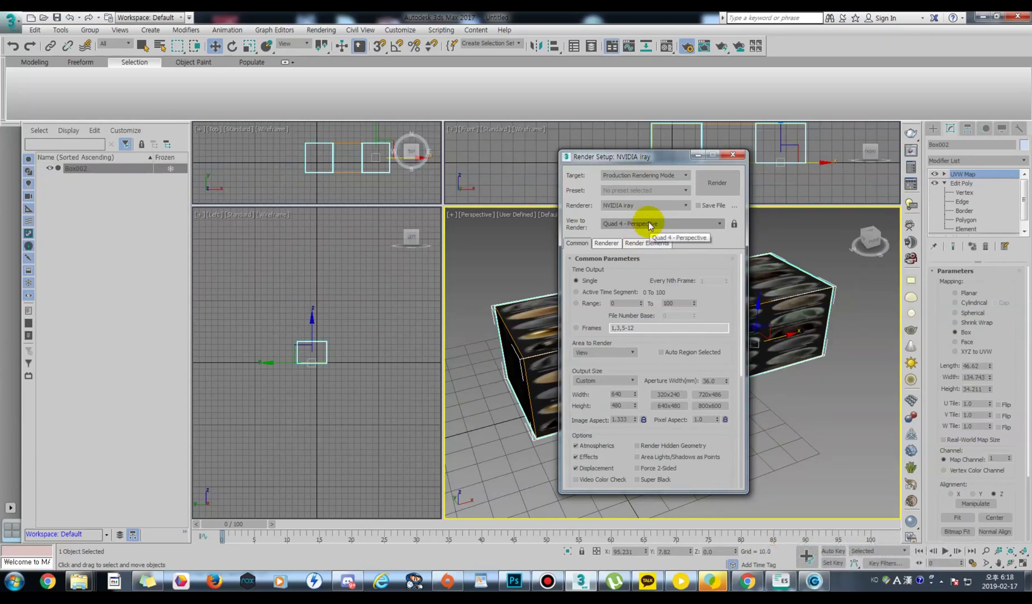
Set the renderer to V-Ray Adv 3.60.03 and place Render Setup, showing its V-Ray settings, clear of both boxes
{"action": "left_click_drag", "start_coordinate": [669, 159], "coordinate": [819, 204]}
{"action": "left_click_drag", "start_coordinate": [733, 197], "coordinate": [444, 162]}
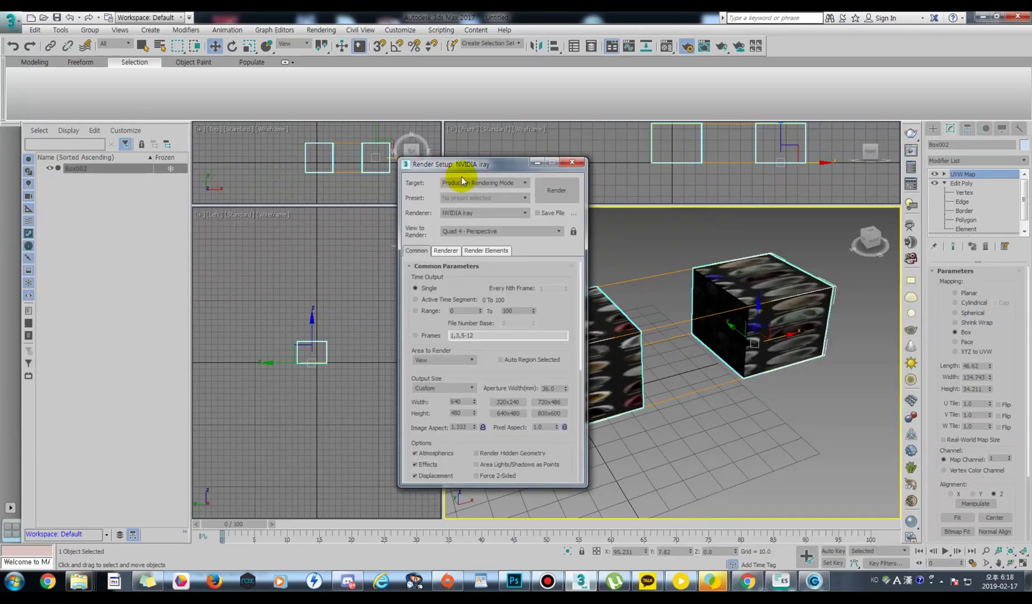
{"action": "left_click", "coordinate": [474, 212]}
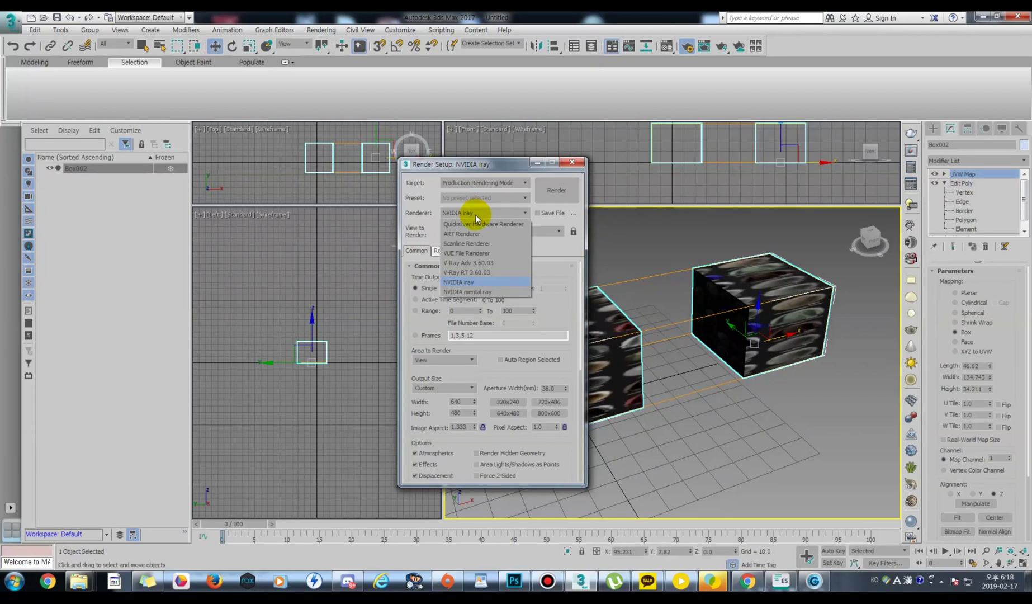
{"action": "left_click", "coordinate": [481, 261]}
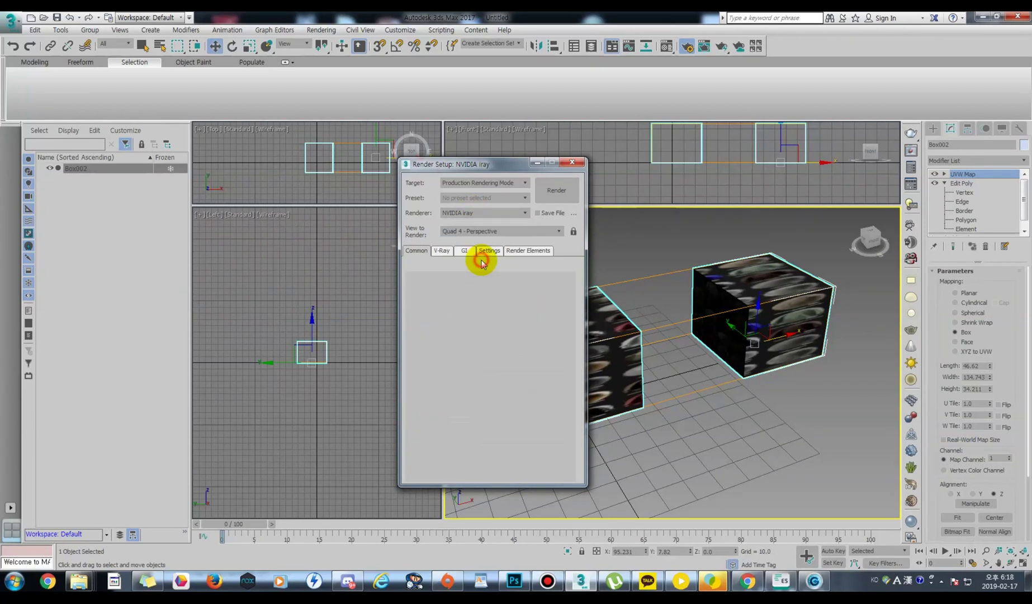
{"action": "left_click", "coordinate": [464, 251]}
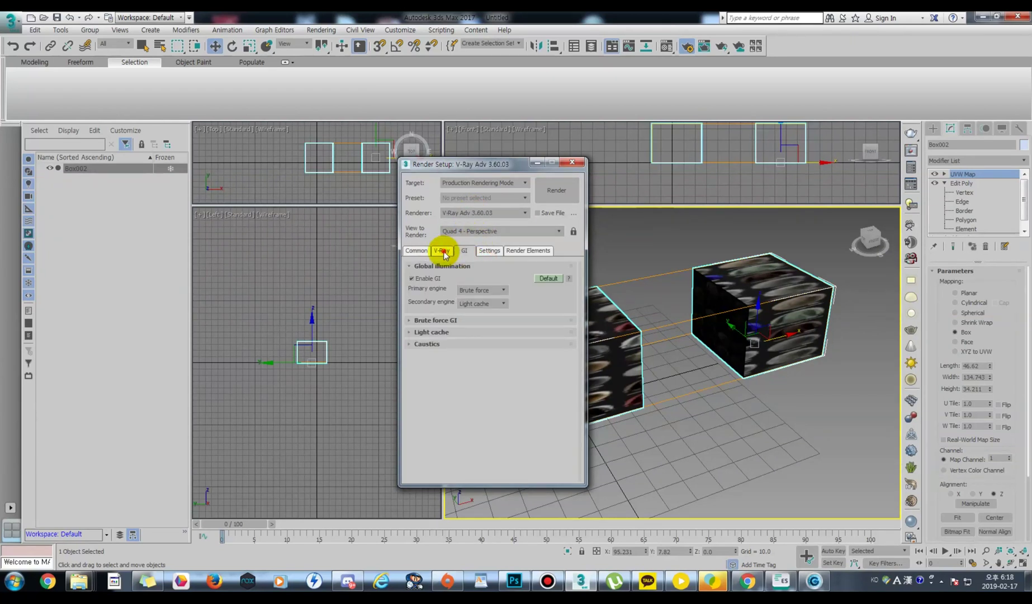
{"action": "left_click", "coordinate": [441, 250]}
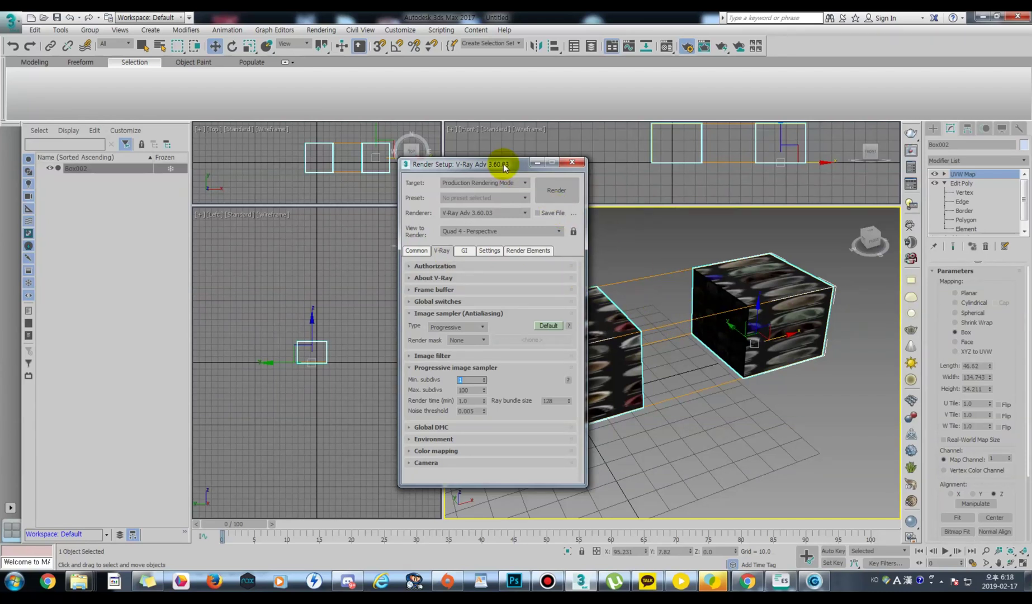
{"action": "left_click_drag", "start_coordinate": [477, 162], "coordinate": [337, 170]}
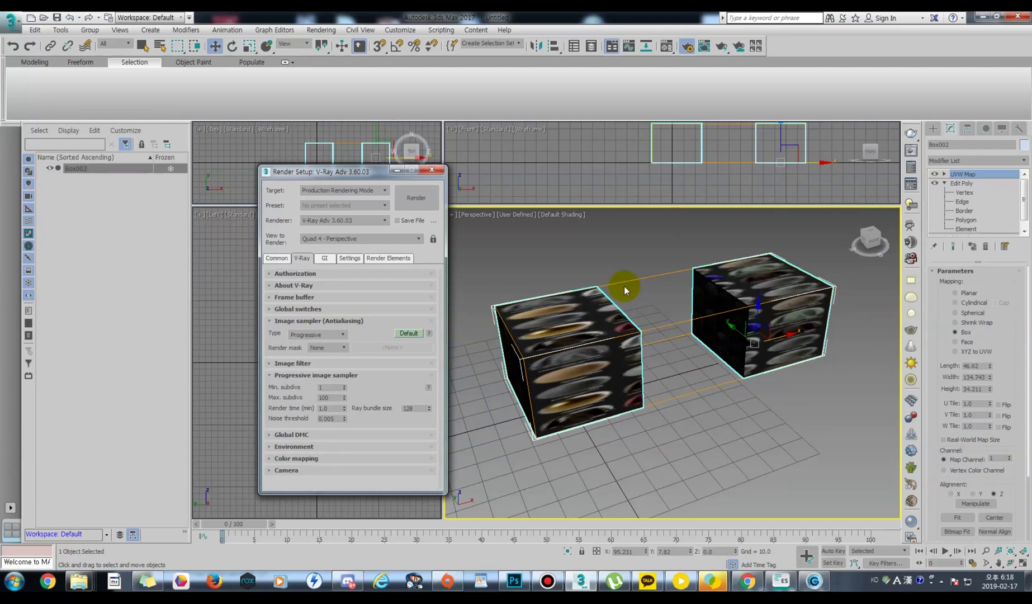
{"action": "scroll", "coordinate": [696, 308], "scroll_direction": "up", "scroll_amount": 3}
{"action": "scroll", "coordinate": [696, 308], "scroll_direction": "down", "scroll_amount": 3}
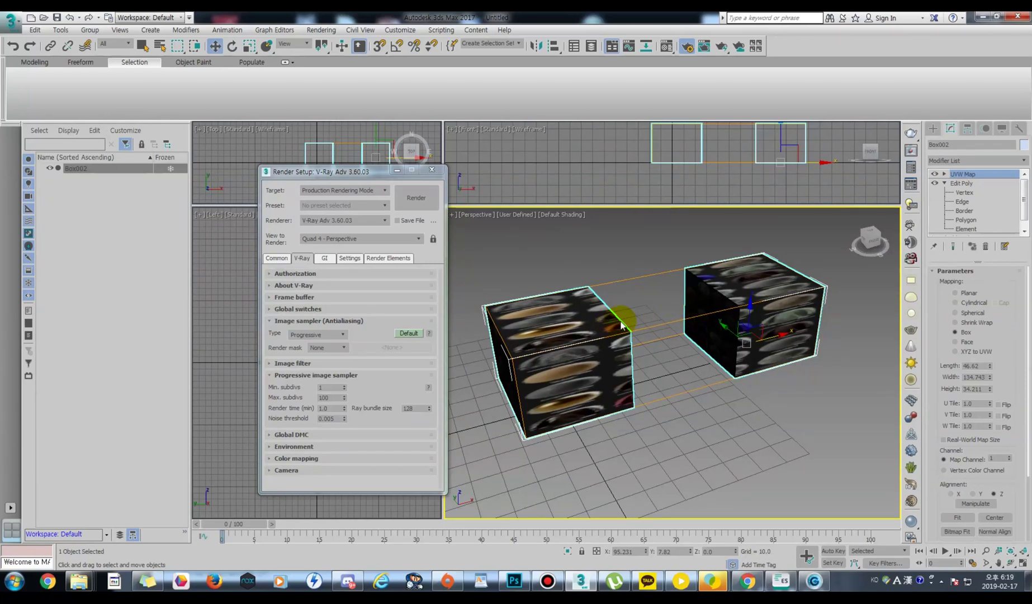
{"action": "scroll", "coordinate": [644, 322], "scroll_direction": "up", "scroll_amount": 3}
{"action": "scroll", "coordinate": [644, 321], "scroll_direction": "down", "scroll_amount": 3}
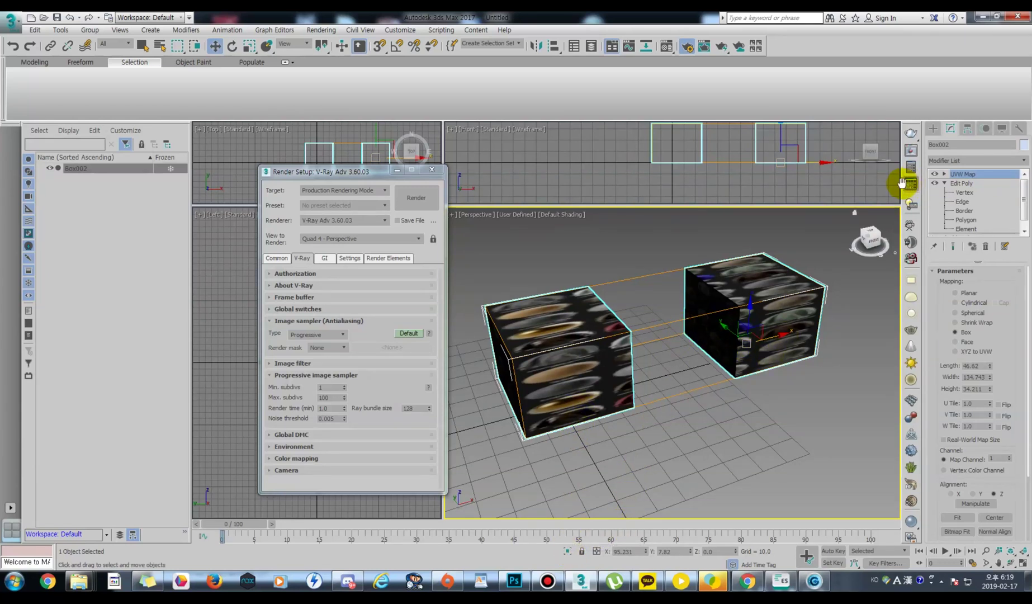
Create a box about 27.1 long, 12.3 wide and 23.4 high between the two textured boxes in the perspective view
{"action": "left_click", "coordinate": [933, 129]}
{"action": "left_click", "coordinate": [955, 194]}
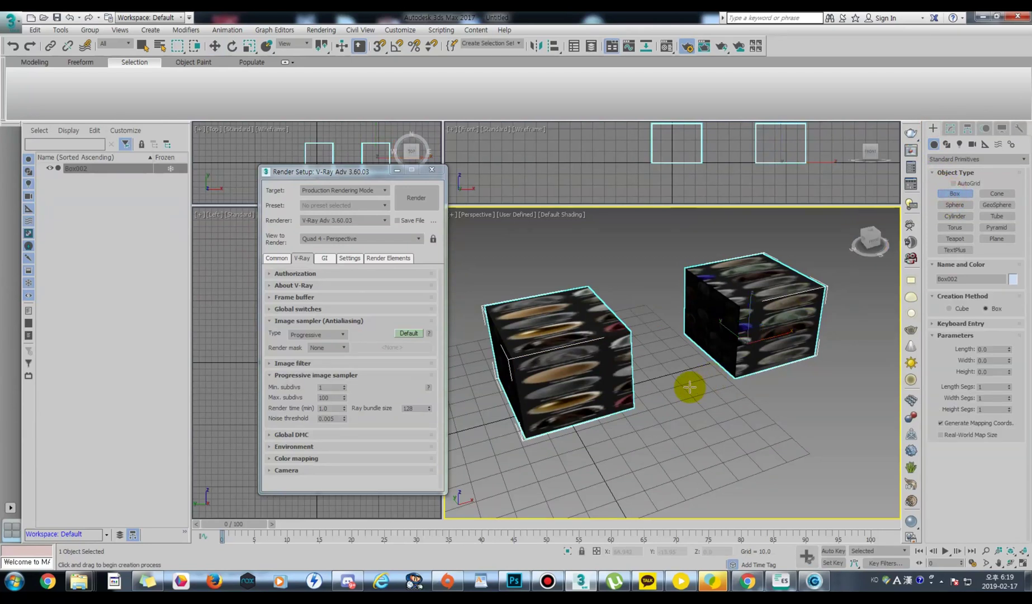
{"action": "left_click_drag", "start_coordinate": [693, 385], "coordinate": [668, 442]}
{"action": "left_click", "coordinate": [692, 380]}
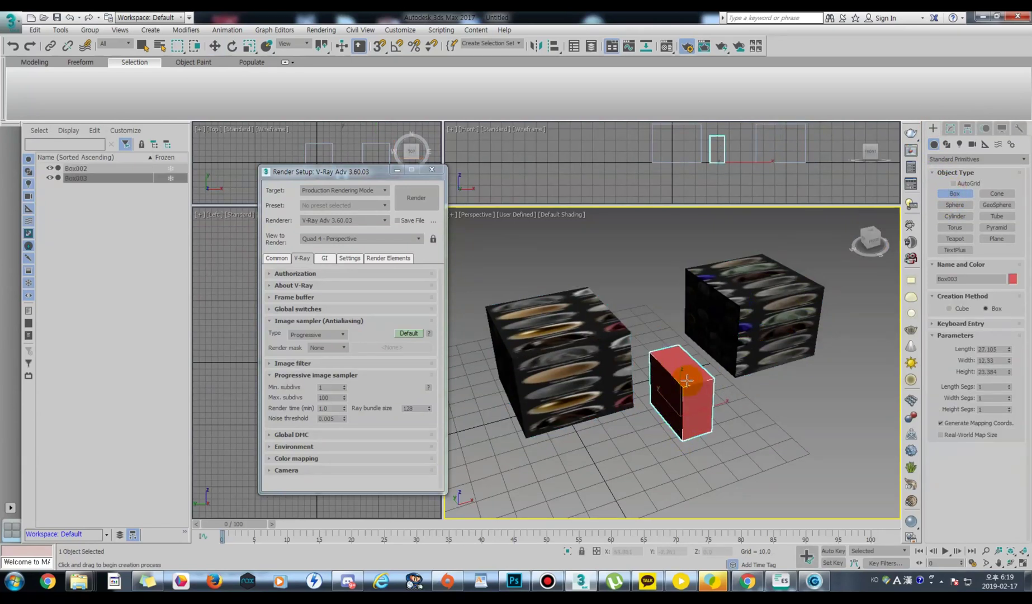
Toggle isolation of the new red box on and off, and select all the boxes with the Move tool
{"action": "key", "text": "alt+q"}
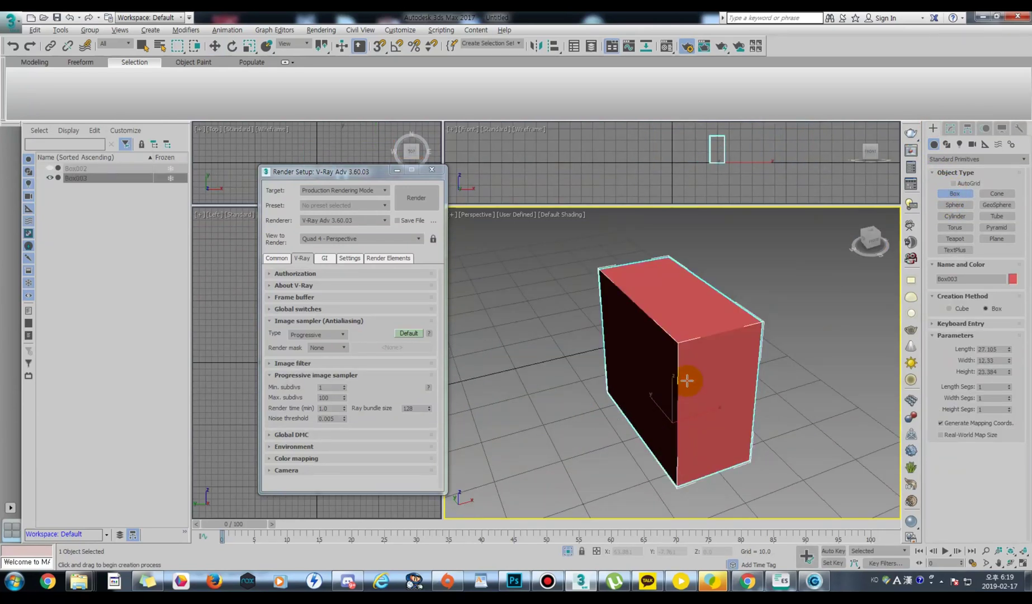
{"action": "left_click", "coordinate": [567, 552]}
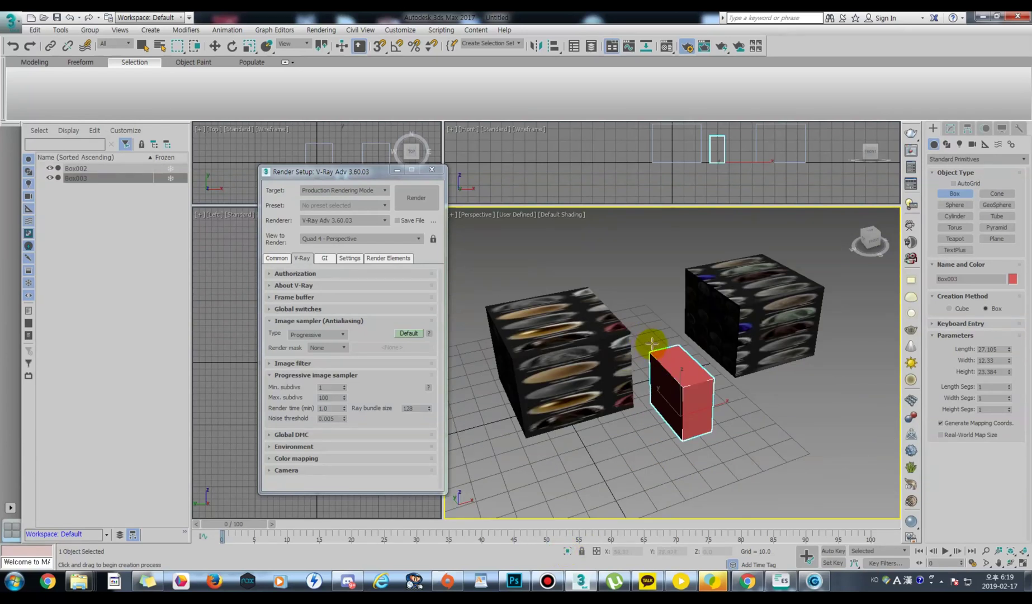
{"action": "key", "text": "w"}
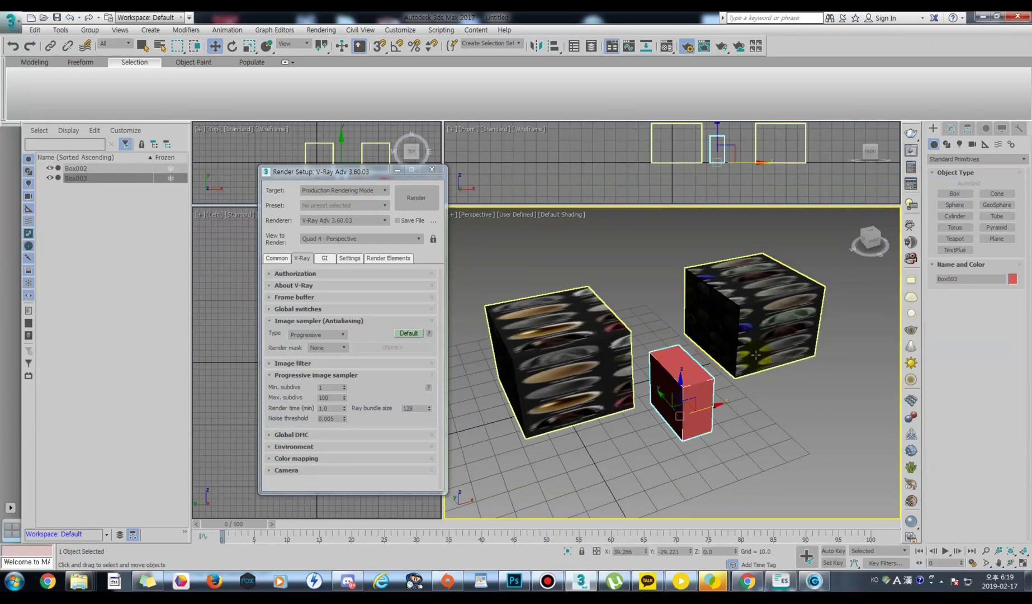
{"action": "left_click_drag", "start_coordinate": [816, 435], "coordinate": [538, 280]}
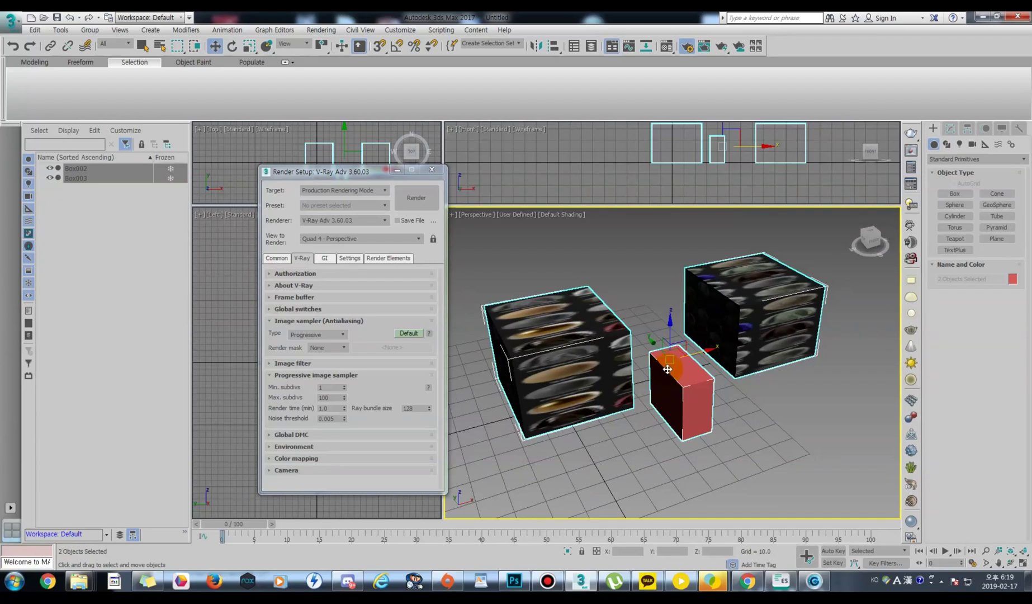
{"action": "scroll", "coordinate": [667, 369], "scroll_direction": "up", "scroll_amount": 2}
{"action": "middle_click_drag", "start_coordinate": [667, 369], "coordinate": [702, 364]}
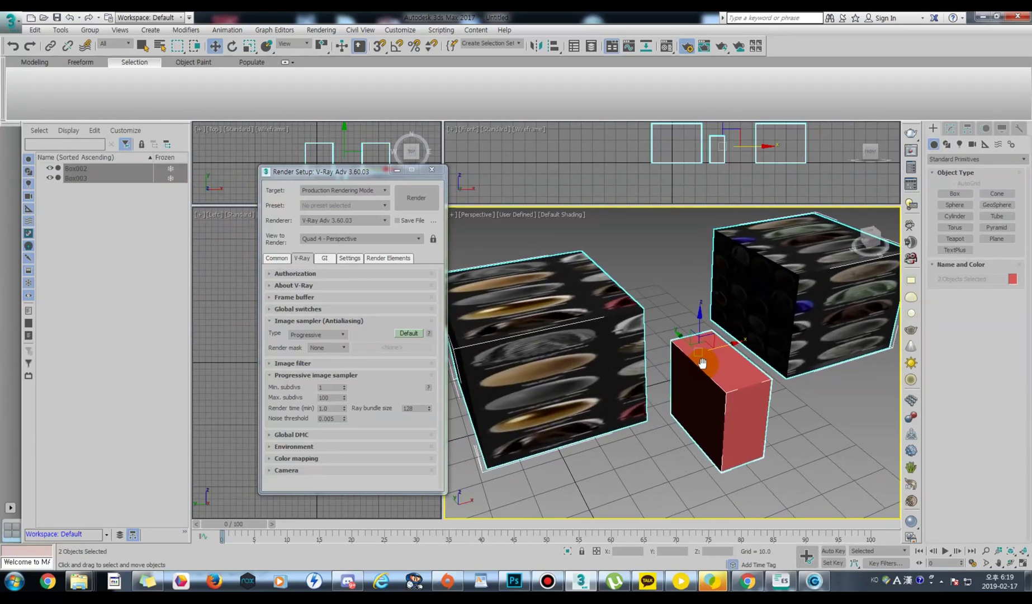
{"action": "left_click", "coordinate": [670, 393]}
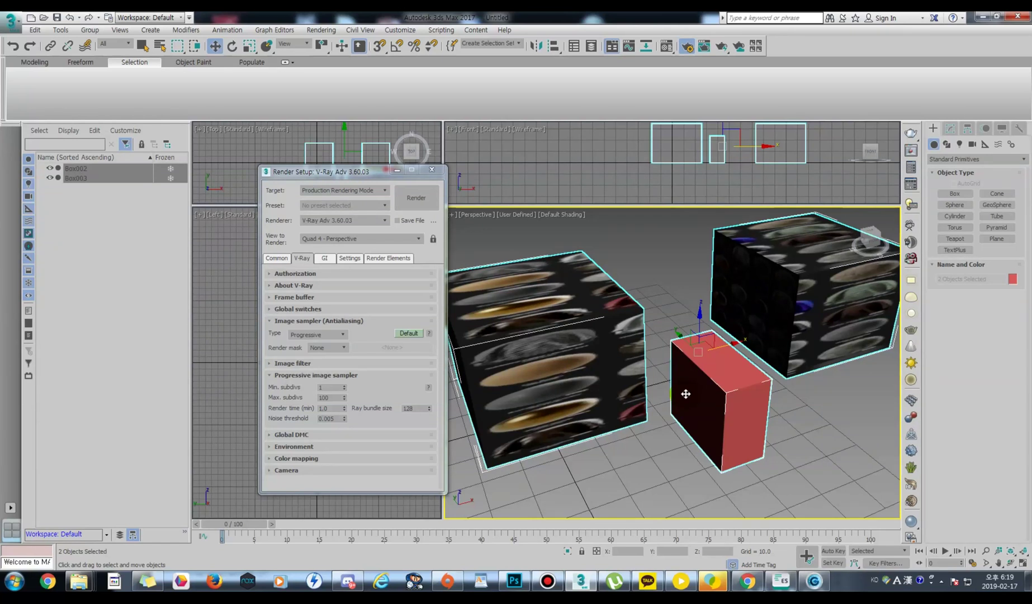
{"action": "left_click", "coordinate": [565, 467]}
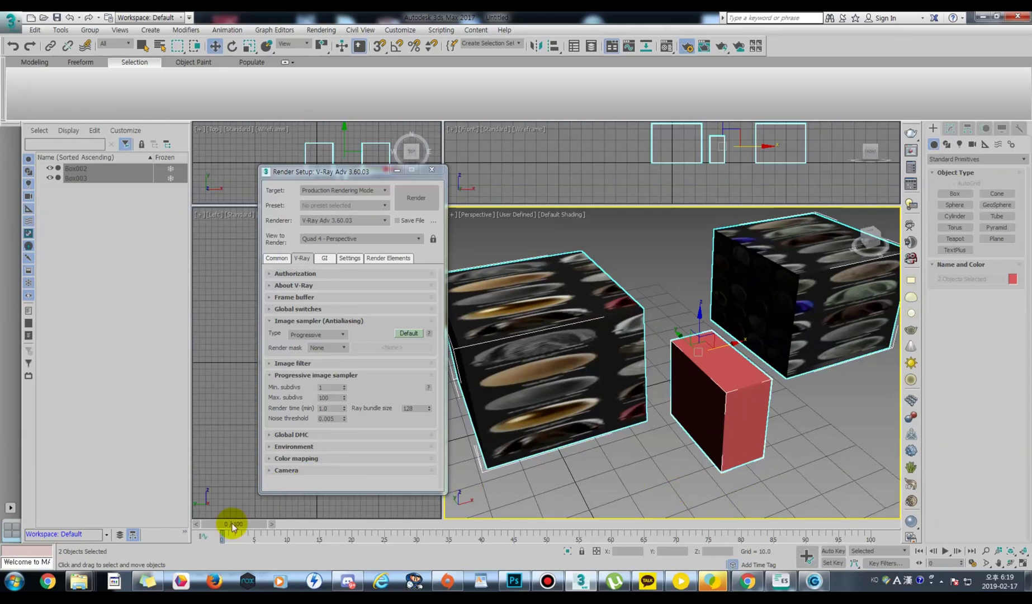
Switch to Chrome, open the bookmarked Naver cafe cafe.naver.com/3dsmax60, and highlight "3dsmax60" in its address
{"action": "key", "text": "alt+Tab"}
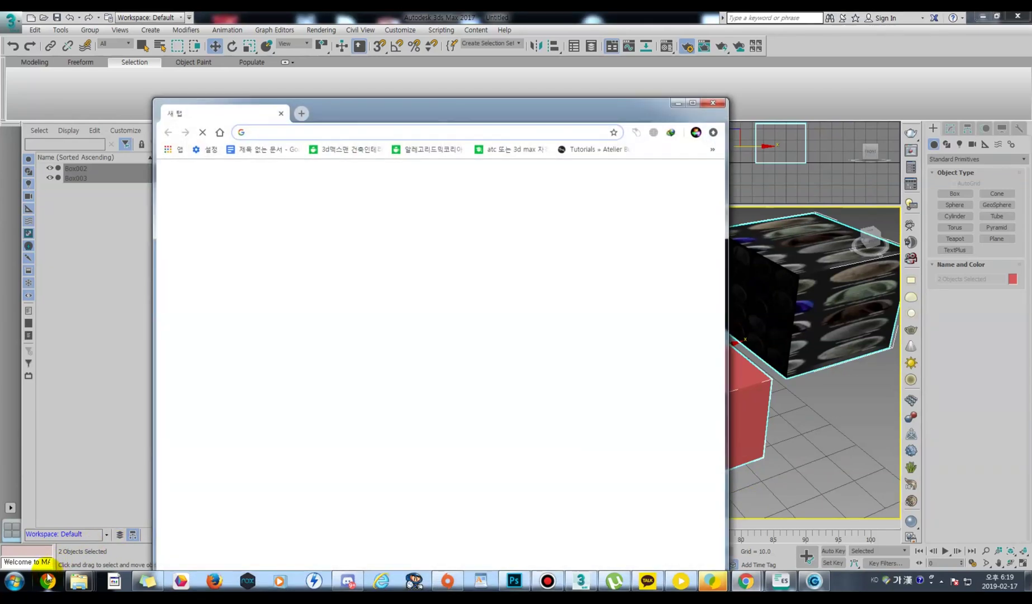
{"action": "left_click", "coordinate": [334, 150]}
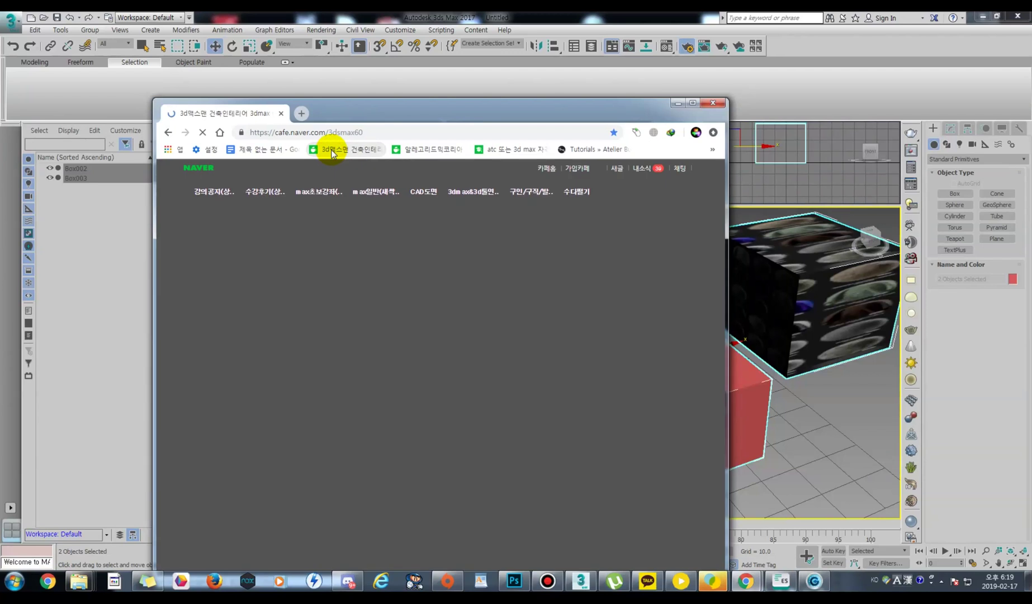
{"action": "left_click", "coordinate": [291, 134]}
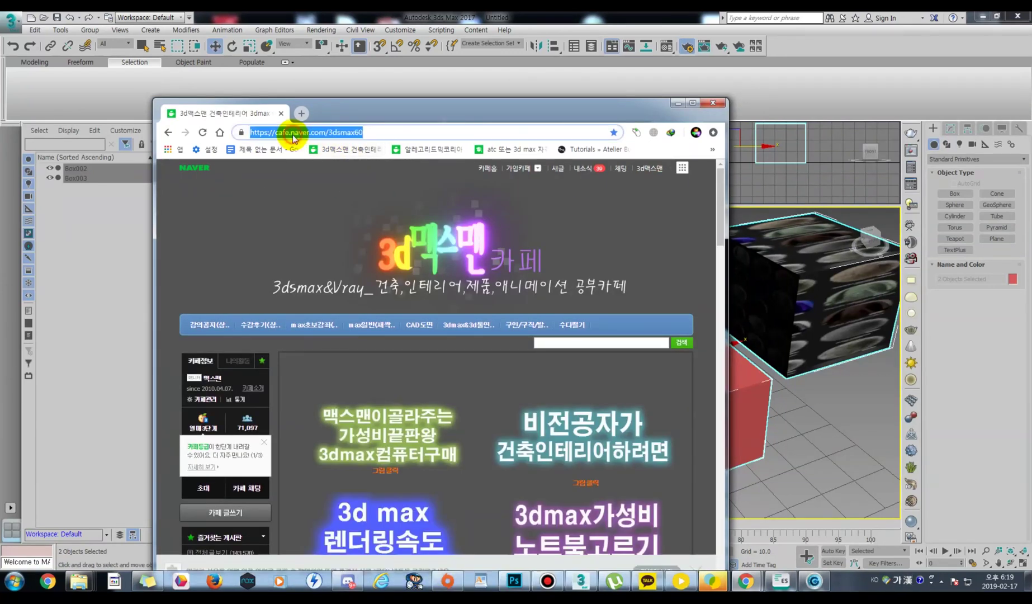
{"action": "left_click", "coordinate": [348, 132]}
Open the "3d max 그라파이트 모델링" post in the cafe's max초보강좌(새싹) board and view its lecture video
{"action": "scroll", "coordinate": [294, 338], "scroll_direction": "down", "scroll_amount": 9}
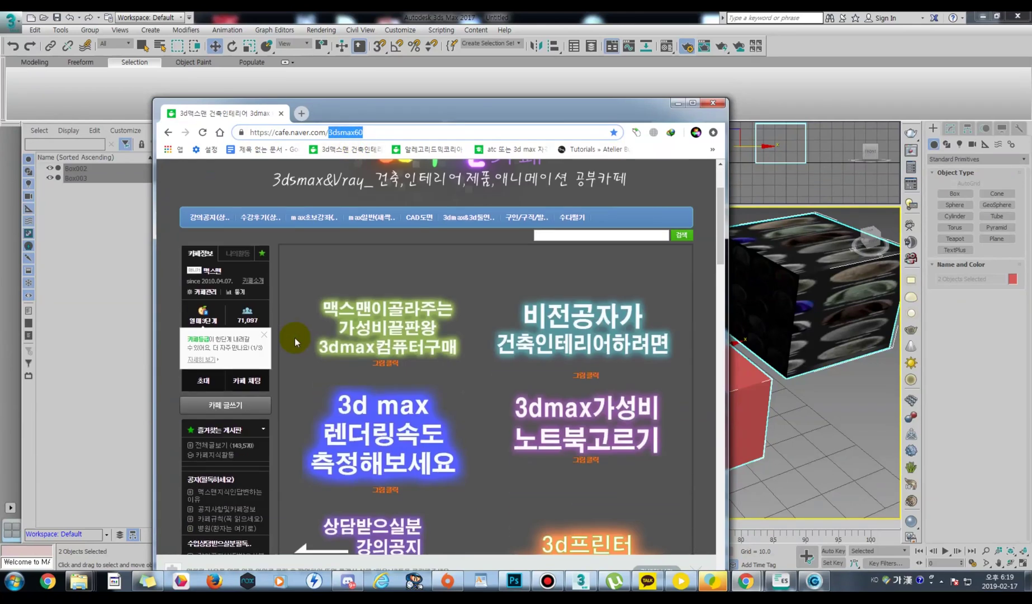
{"action": "scroll", "coordinate": [291, 346], "scroll_direction": "down", "scroll_amount": 3}
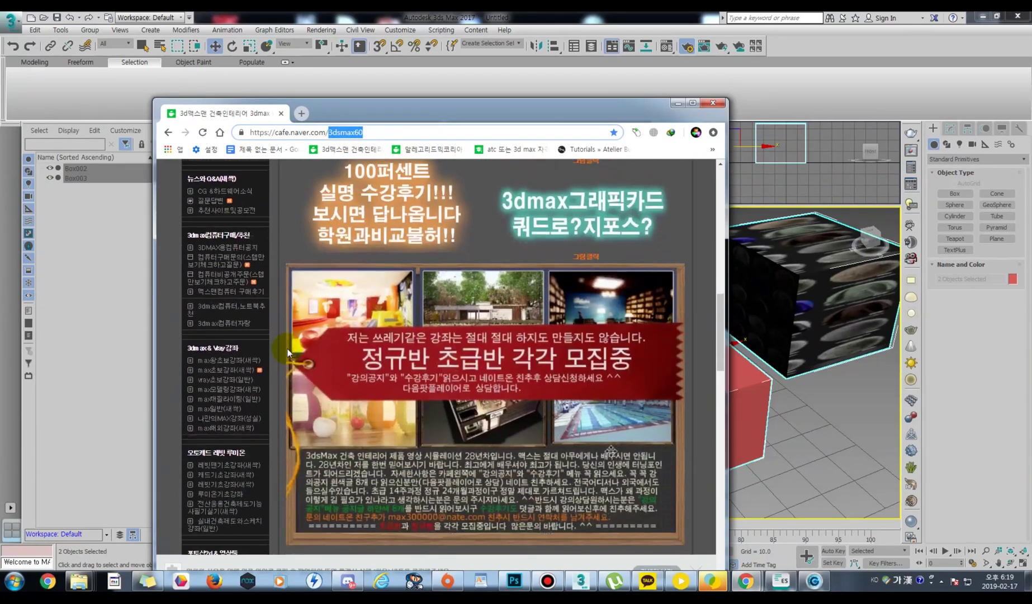
{"action": "left_click", "coordinate": [235, 371]}
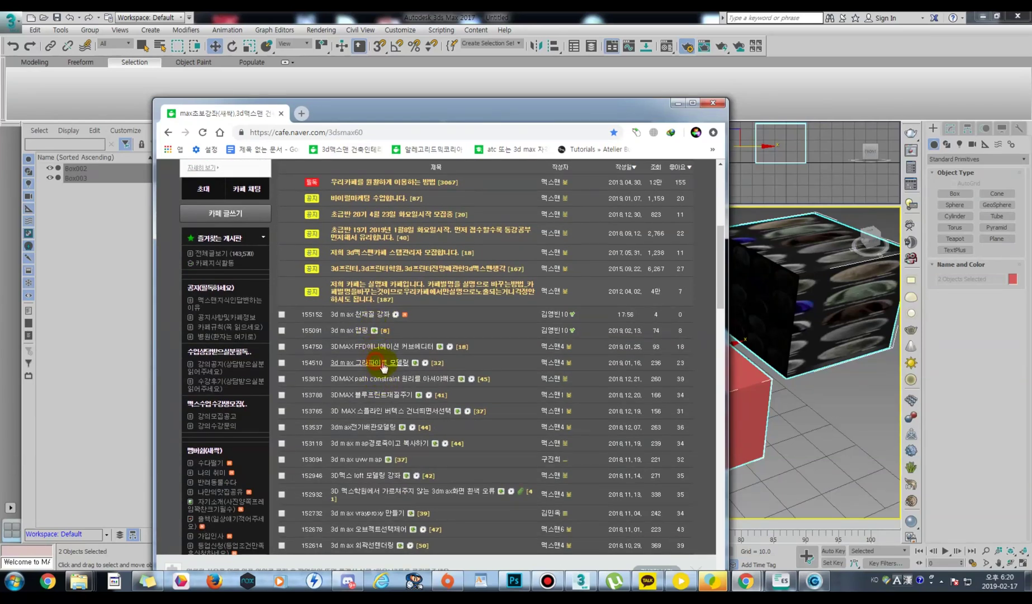
{"action": "left_click", "coordinate": [384, 363]}
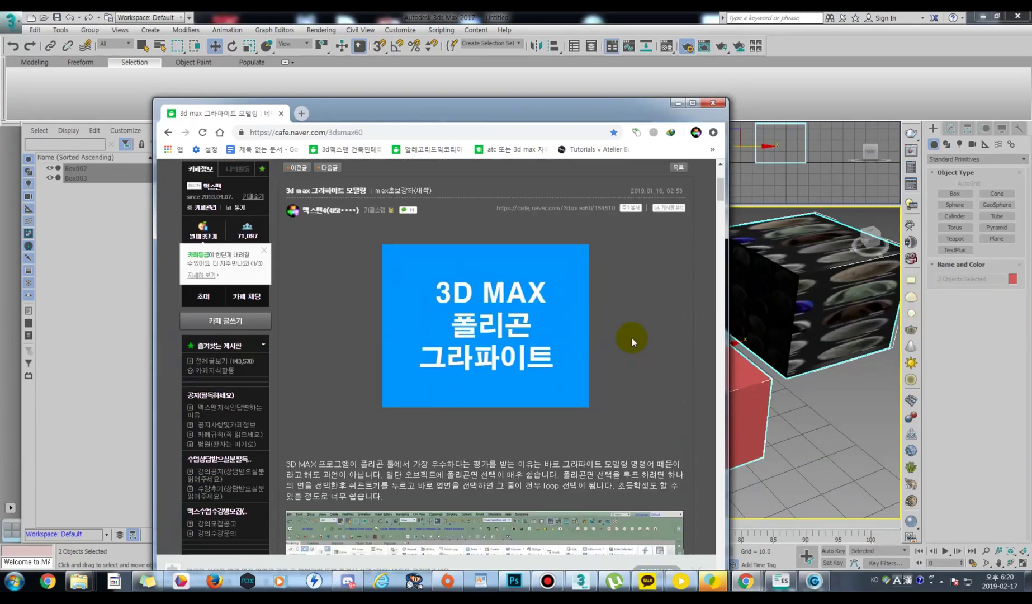
{"action": "left_click_drag", "start_coordinate": [721, 207], "coordinate": [696, 472]}
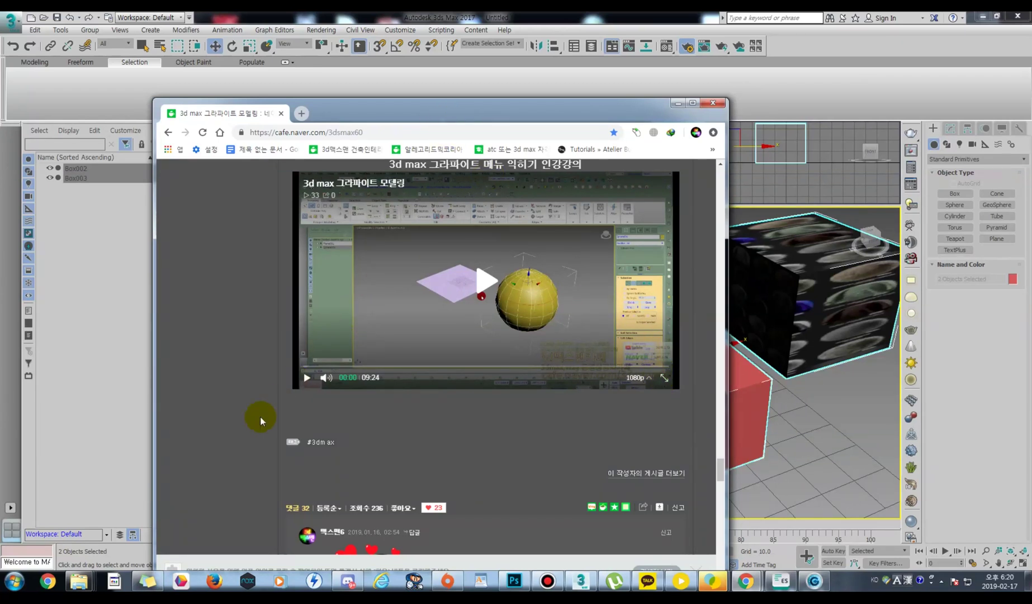
{"action": "left_click", "coordinate": [547, 581]}
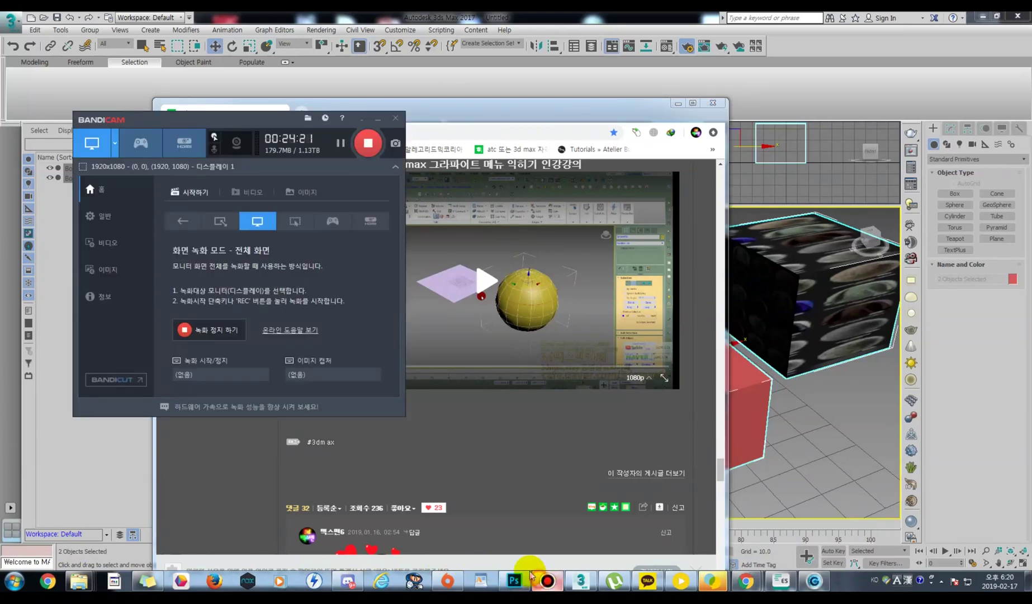
{"action": "left_click", "coordinate": [369, 144]}
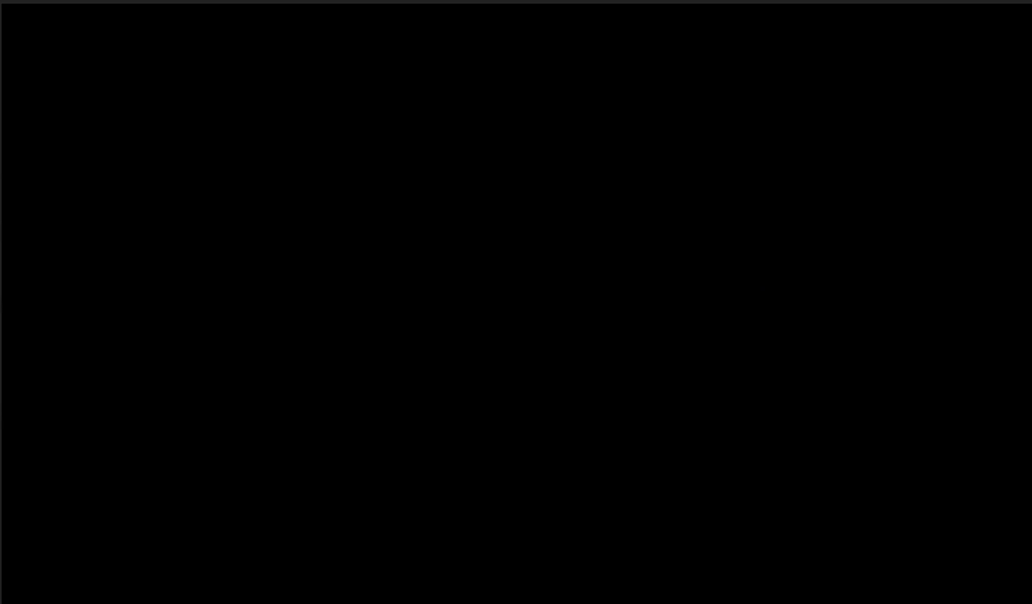